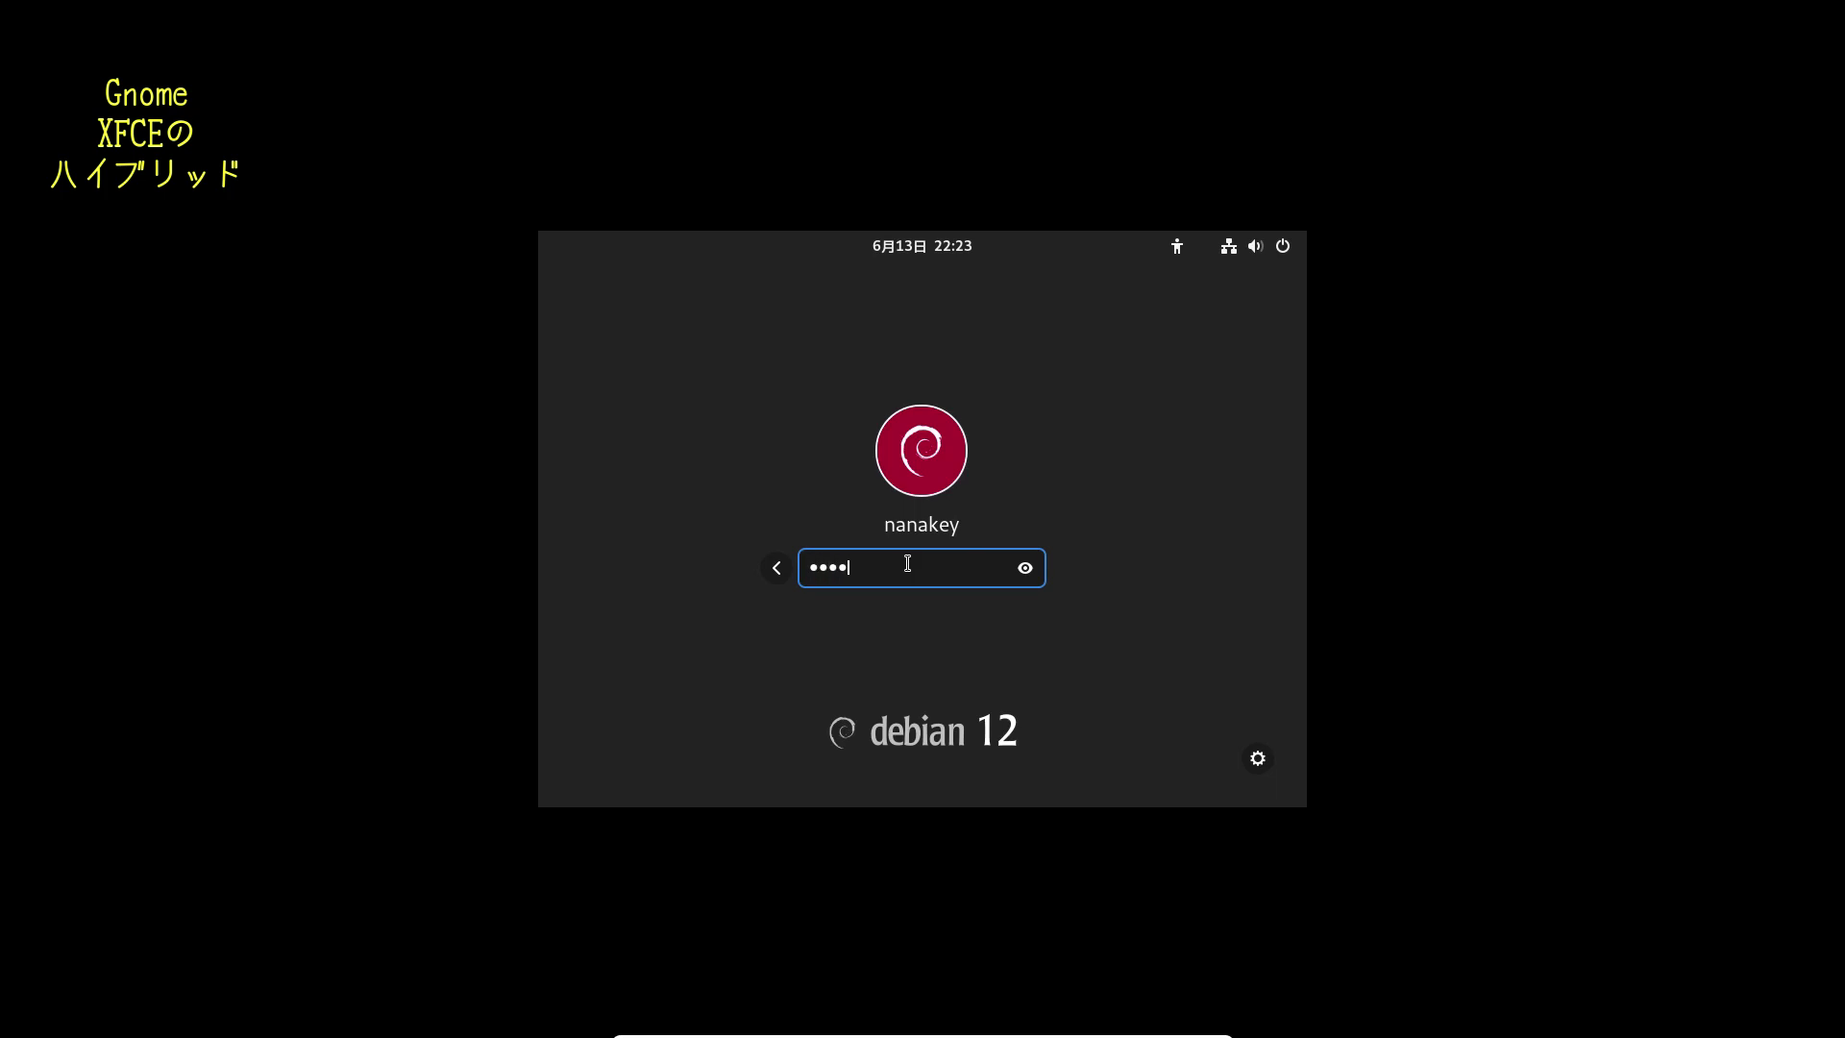
Step: Submit the account password to log in to the desktop session
key(Return)
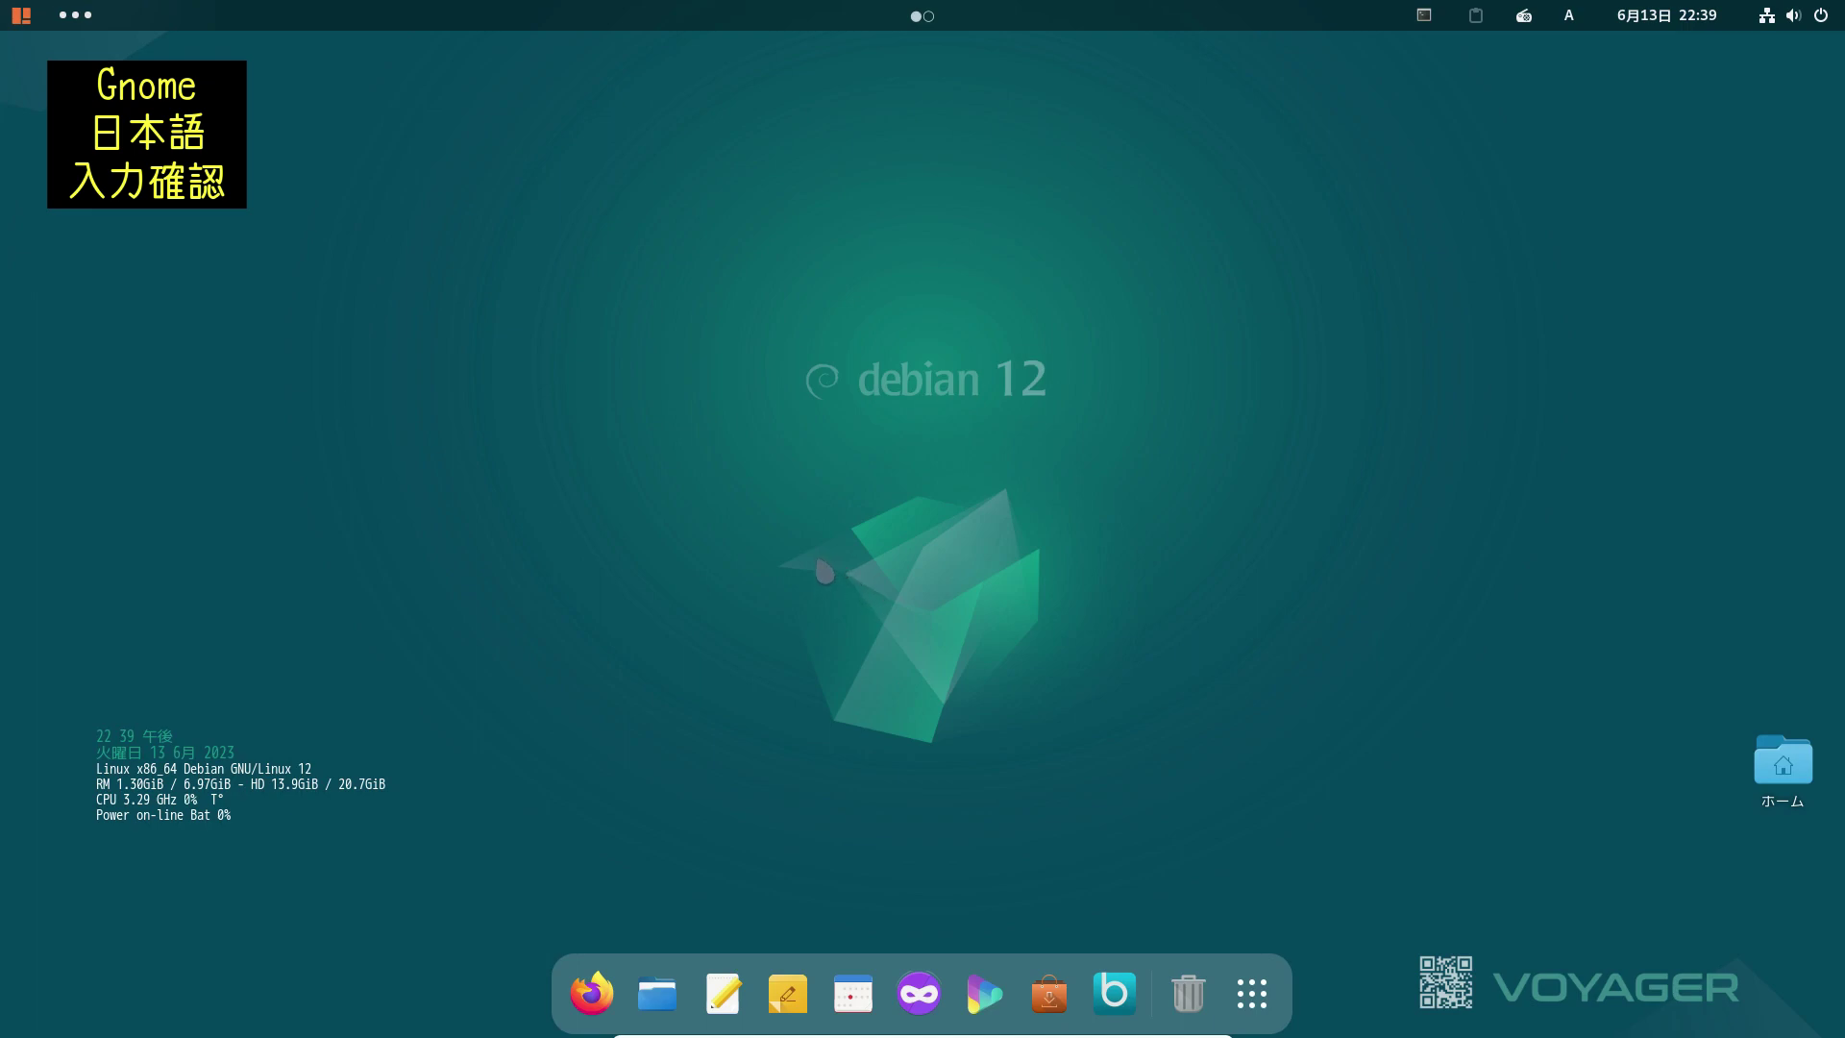
Step: Open a new text editor document, turn on Japanese input and write 日本語入力がはじめからできます
click(722, 993)
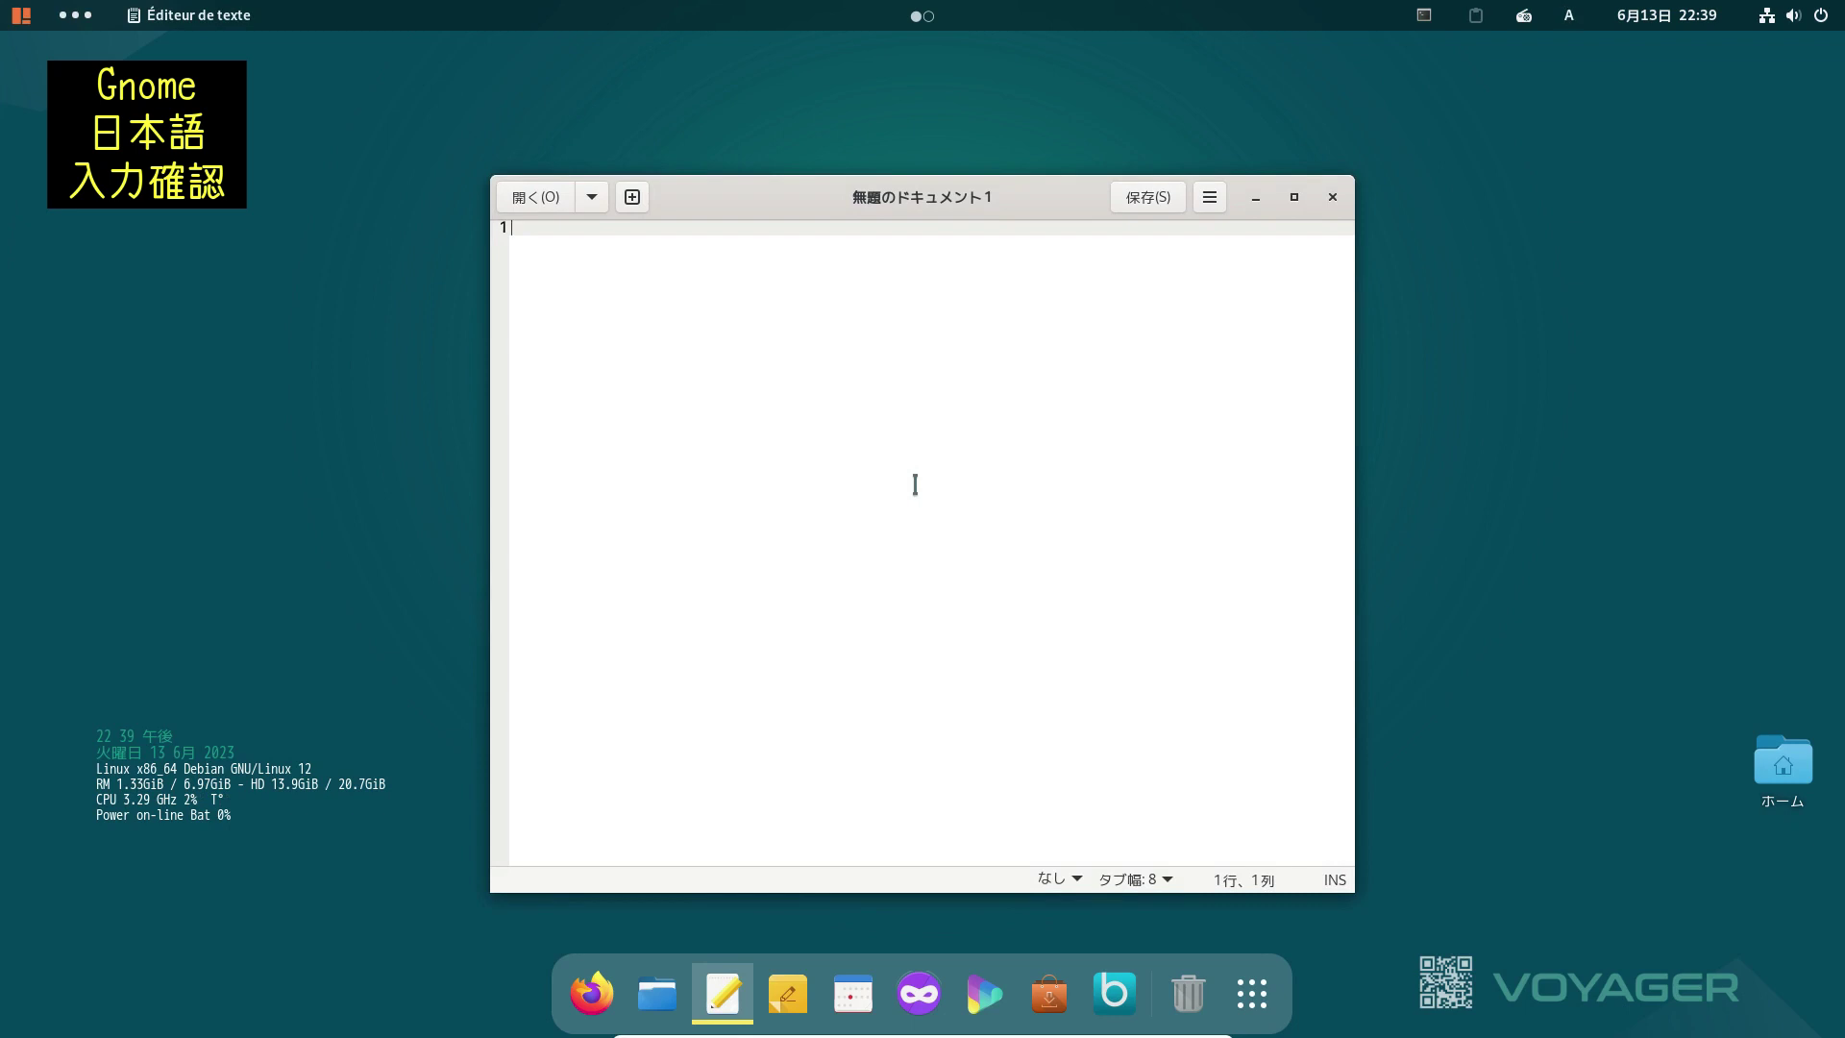
key(Zenkaku_Hankaku)
text(n)
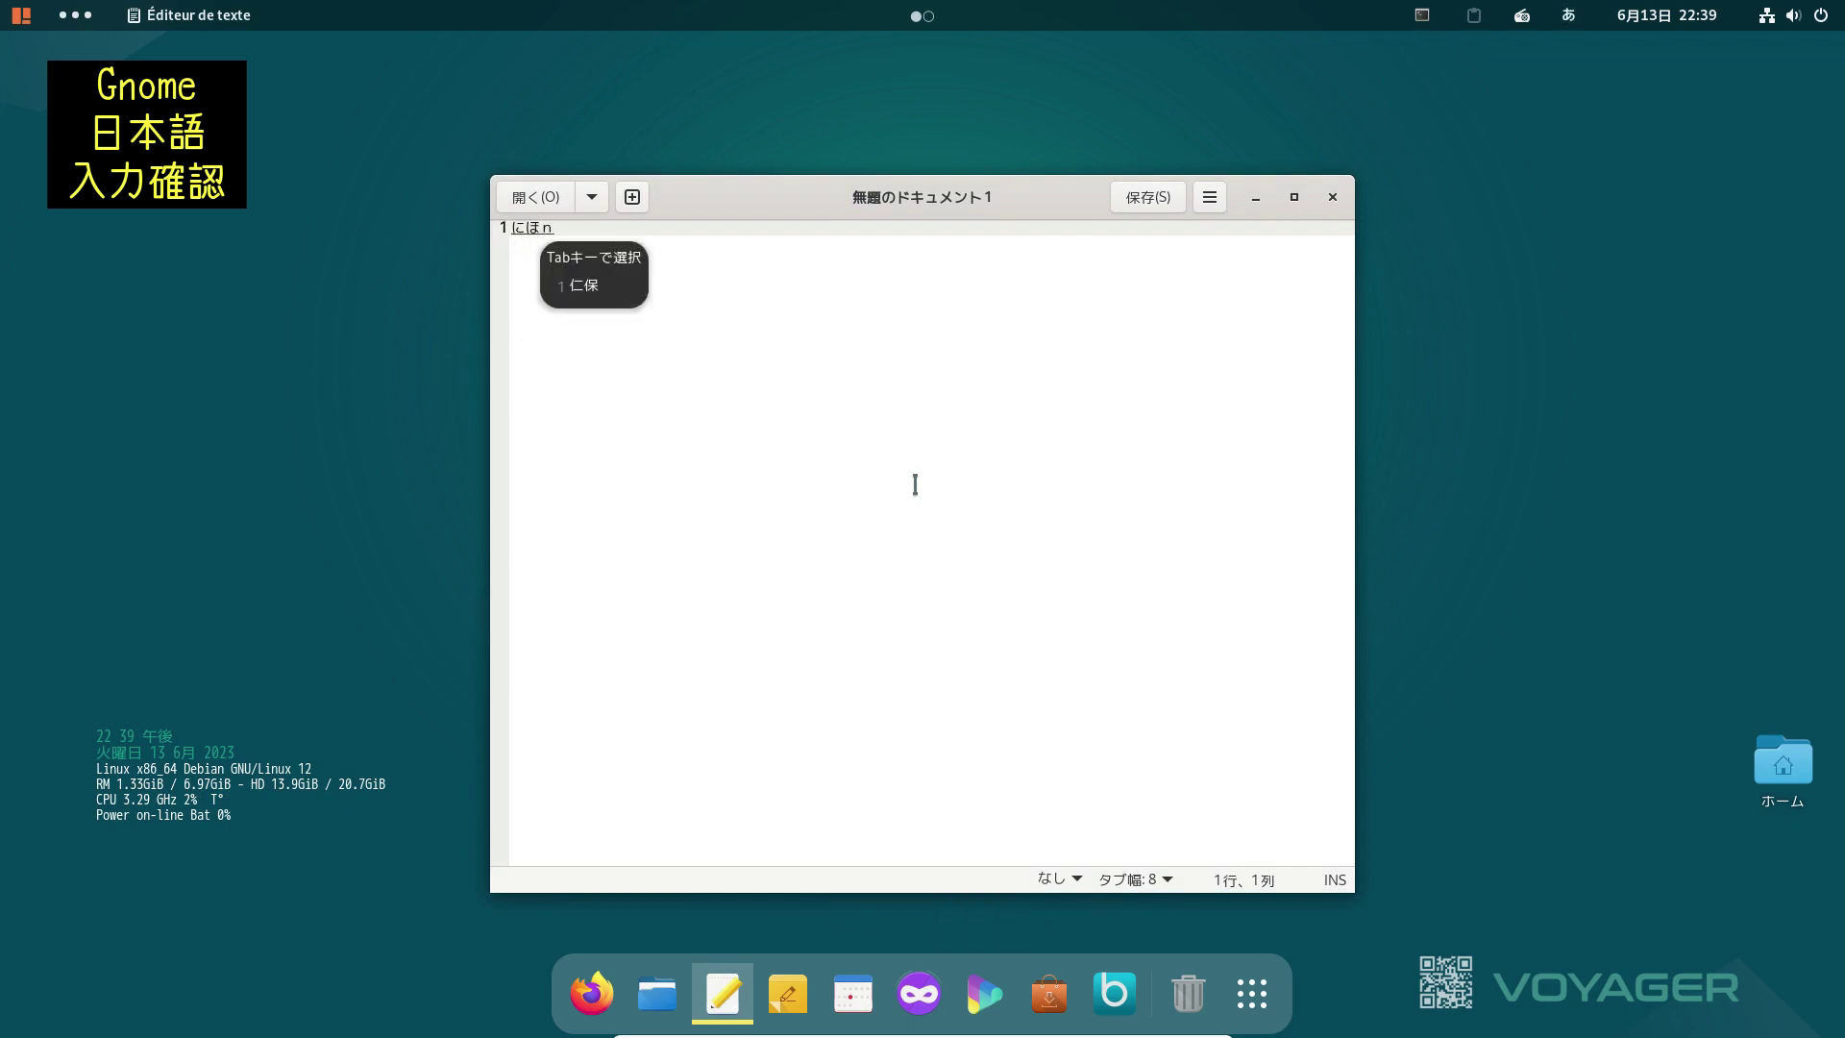
text(ihongonyuuryokuga)
key(Tab)
text(hajimekaradekimasu)
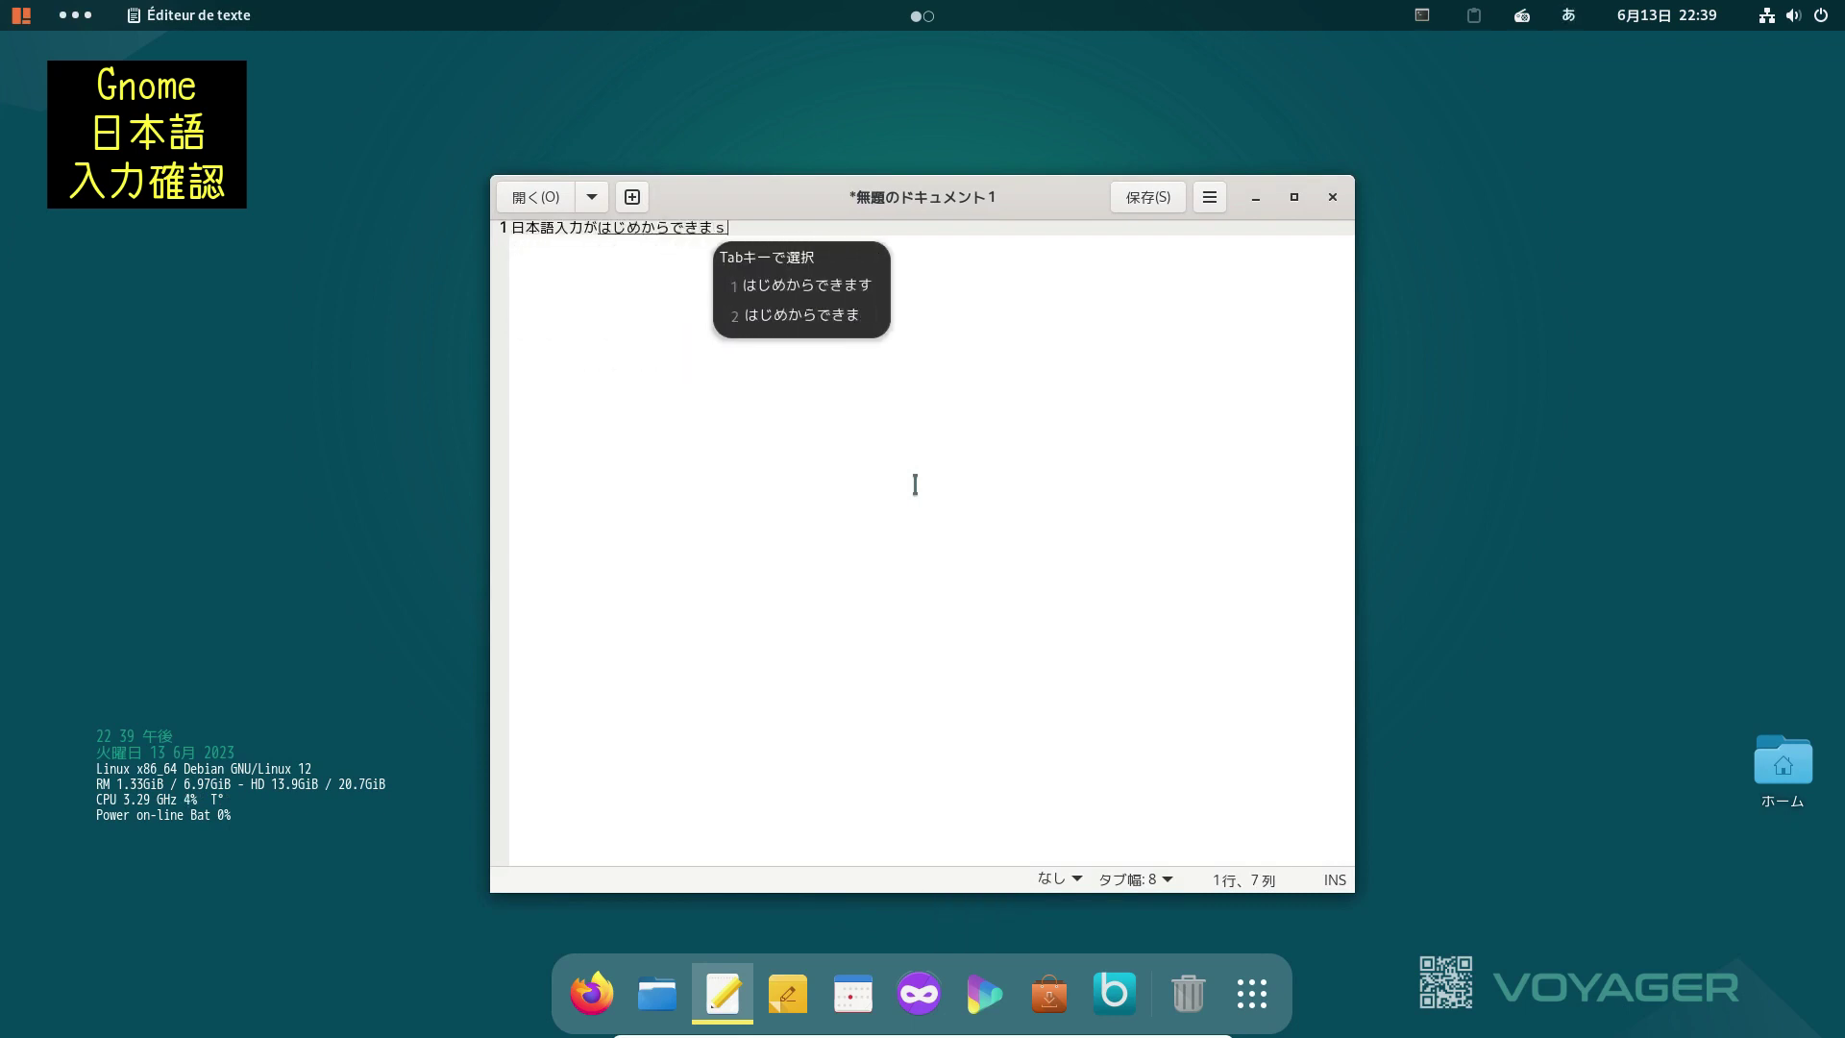
key(Return)
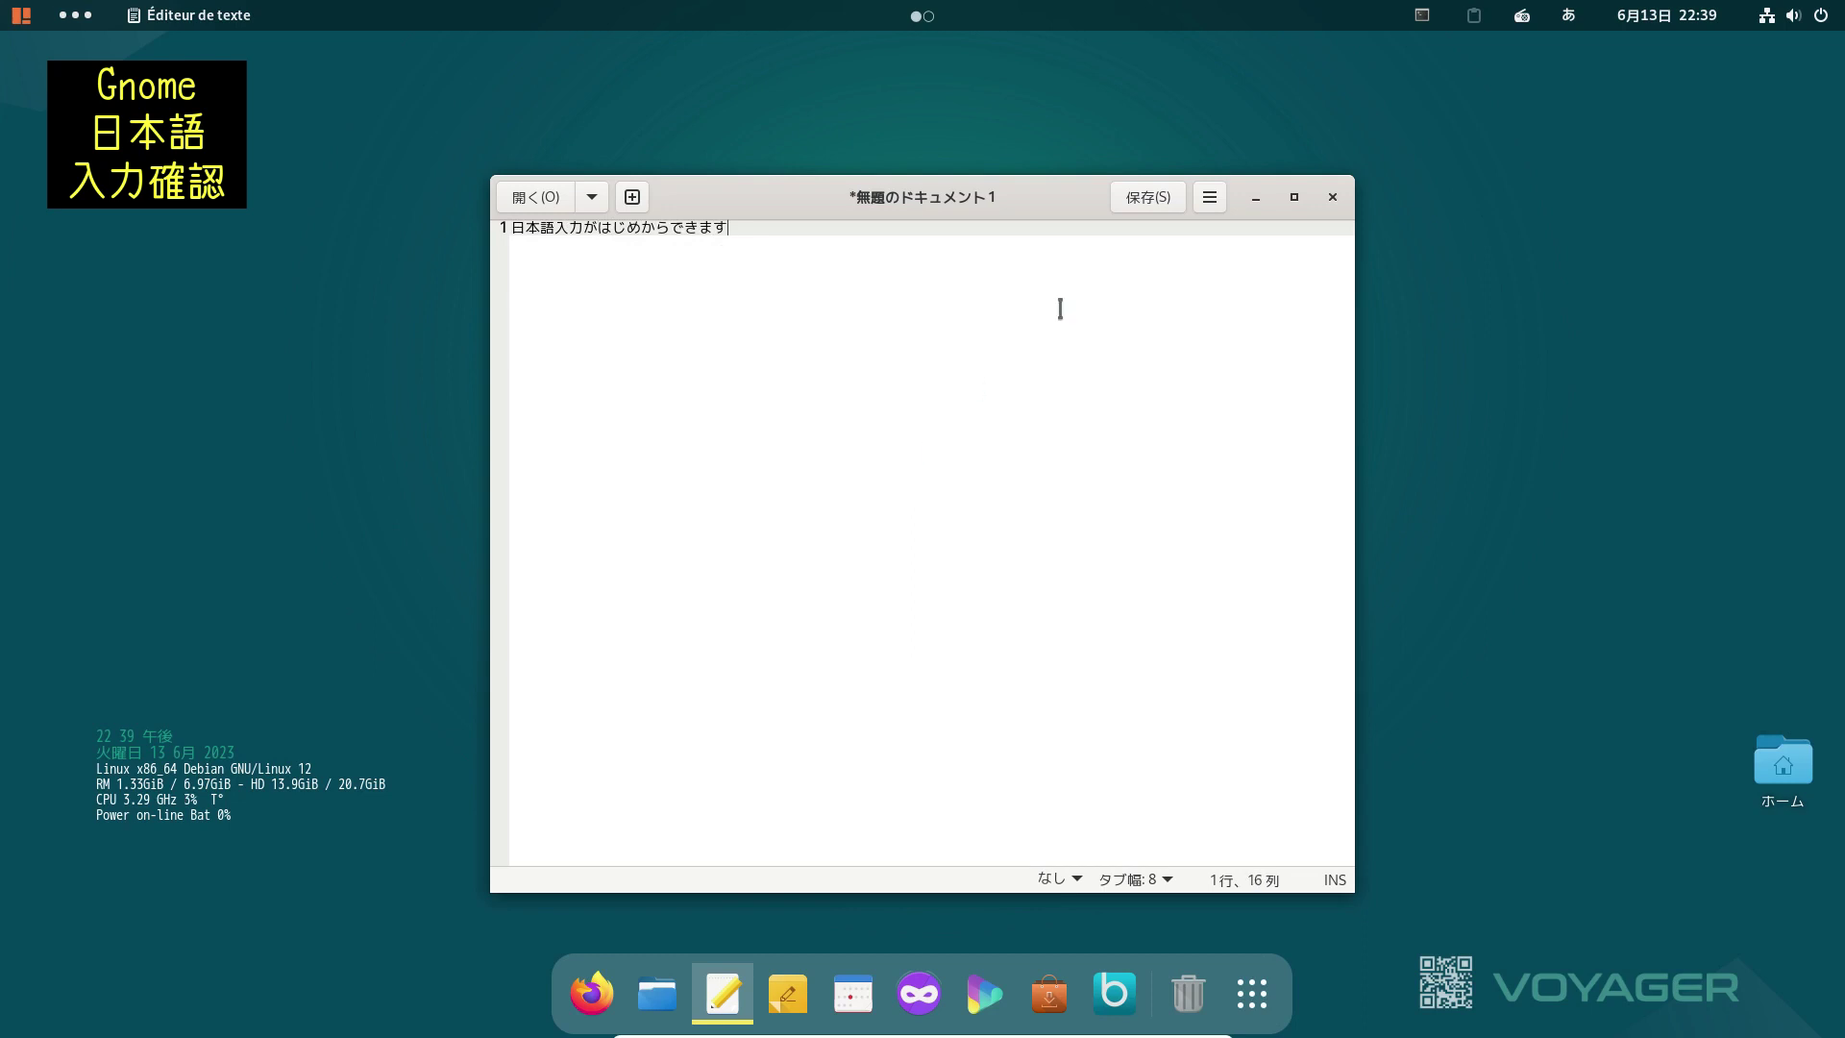
Step: Close the test document and open the system menu to leave the GNOME session
click(1148, 198)
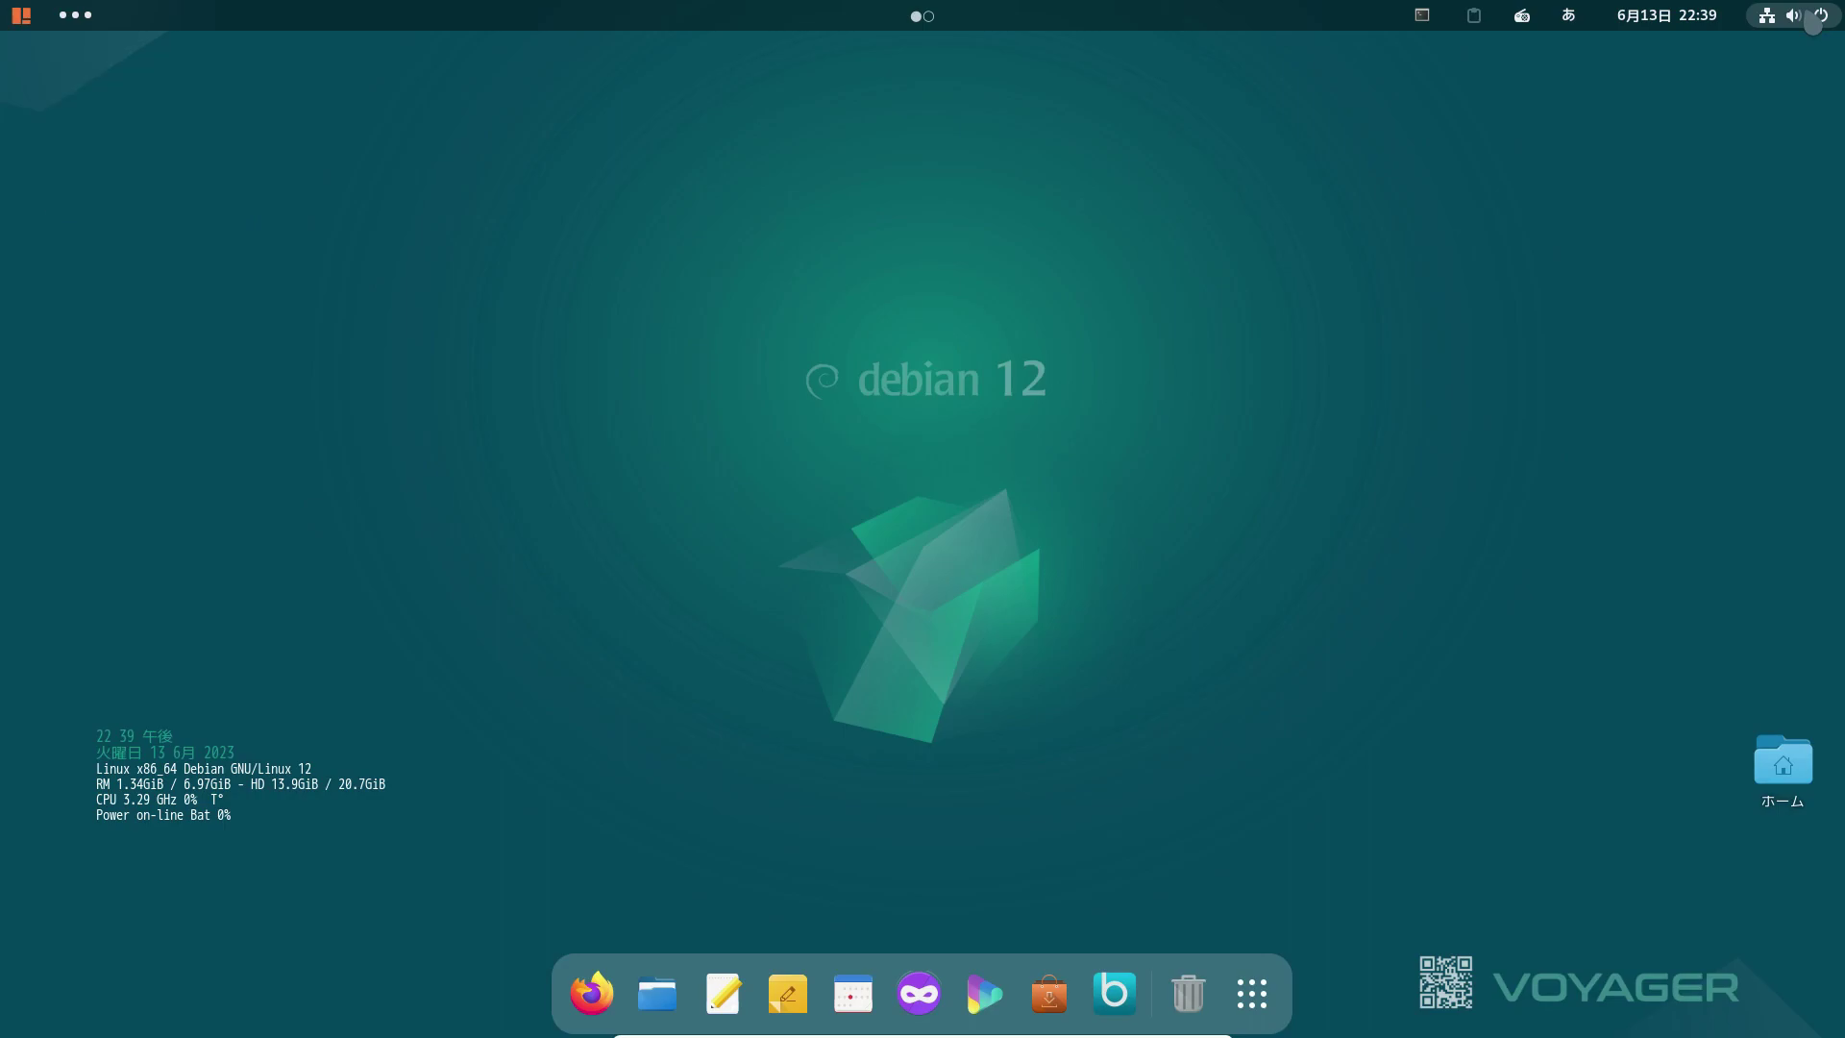
click(1813, 21)
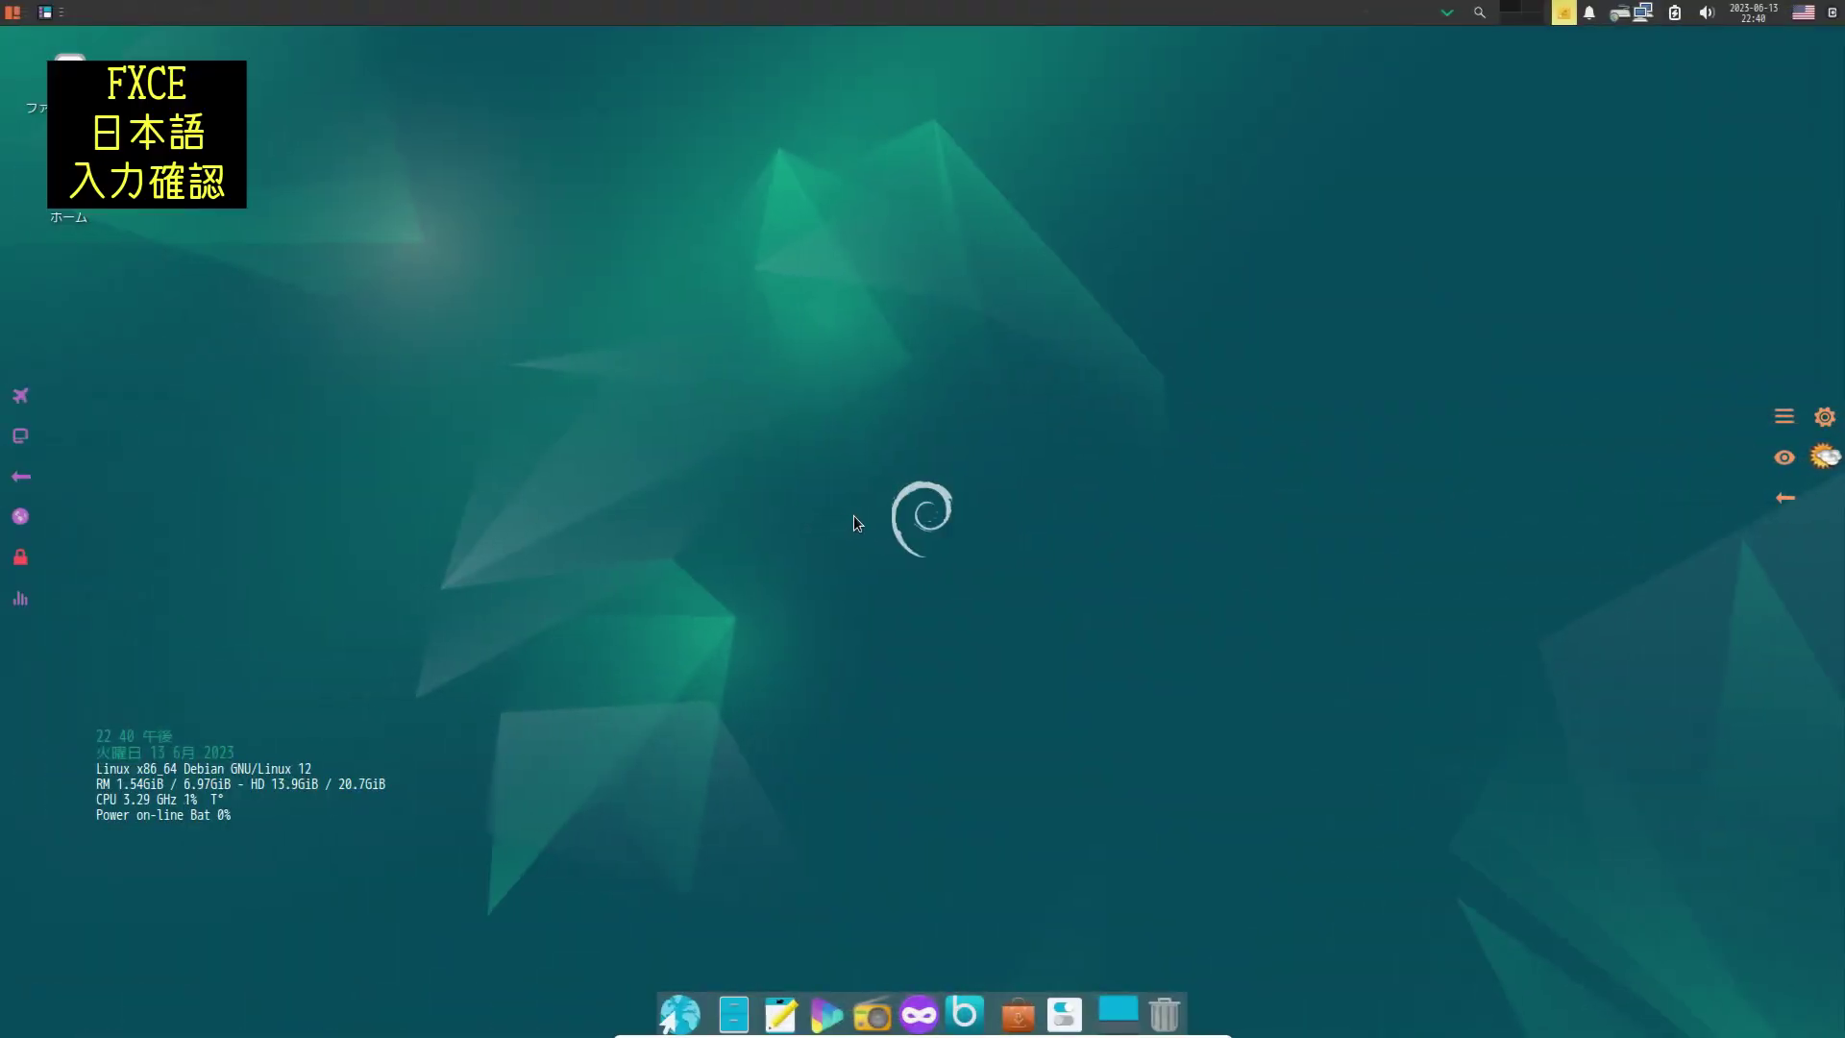
Step: Try the Japanese input toggle in a new Mousepad document, undo the typed backticks and close the document
right_click(1802, 19)
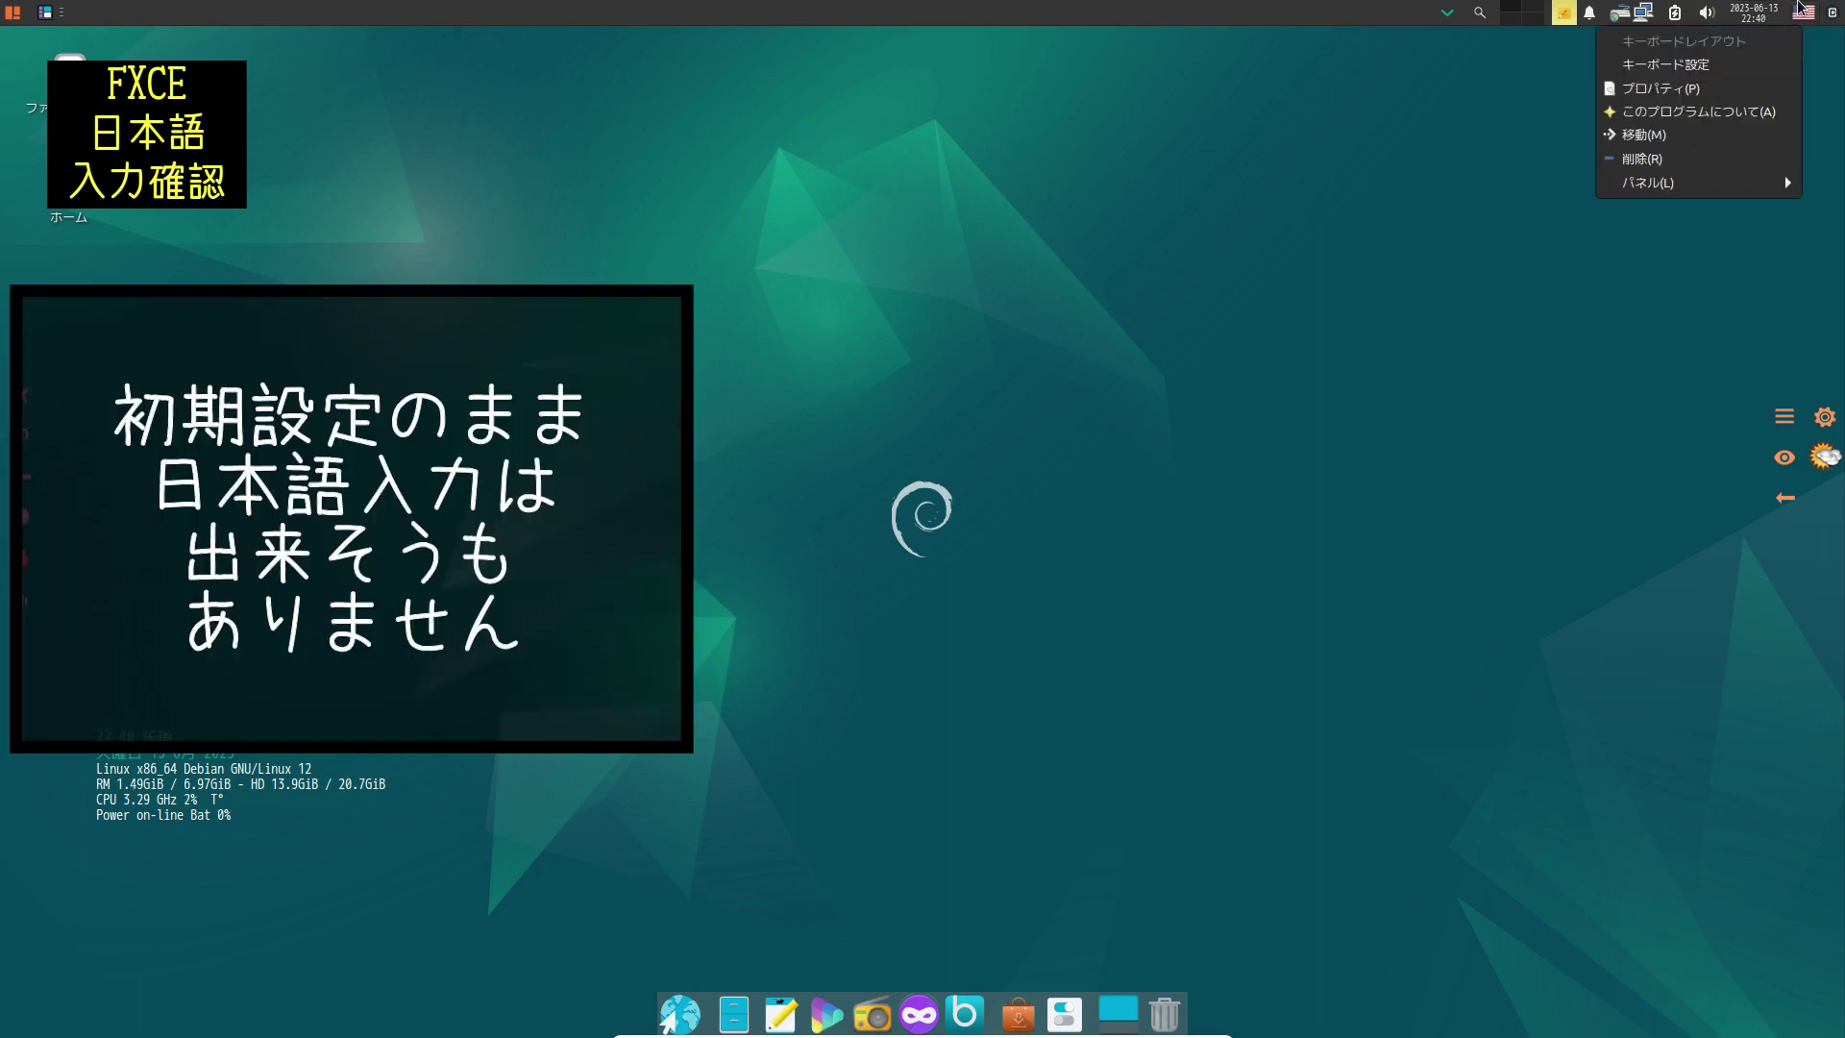
key(Escape)
click(780, 1014)
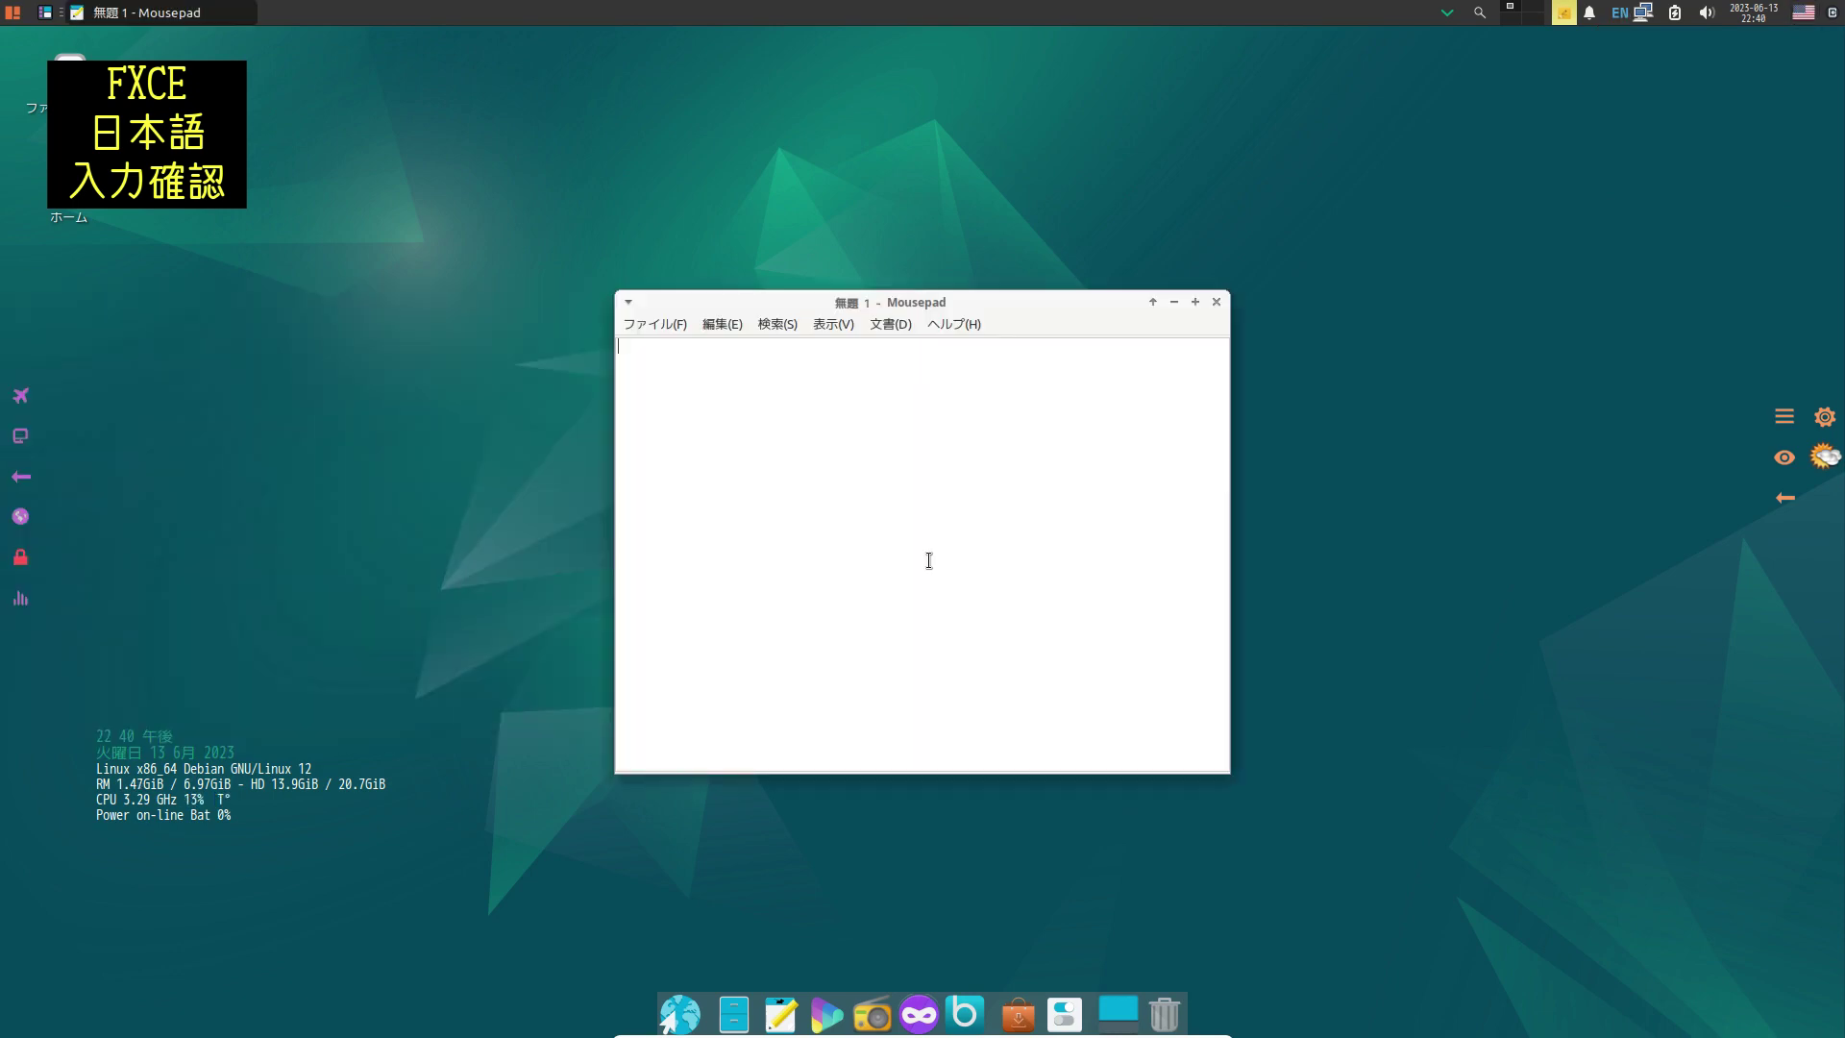
text(```)
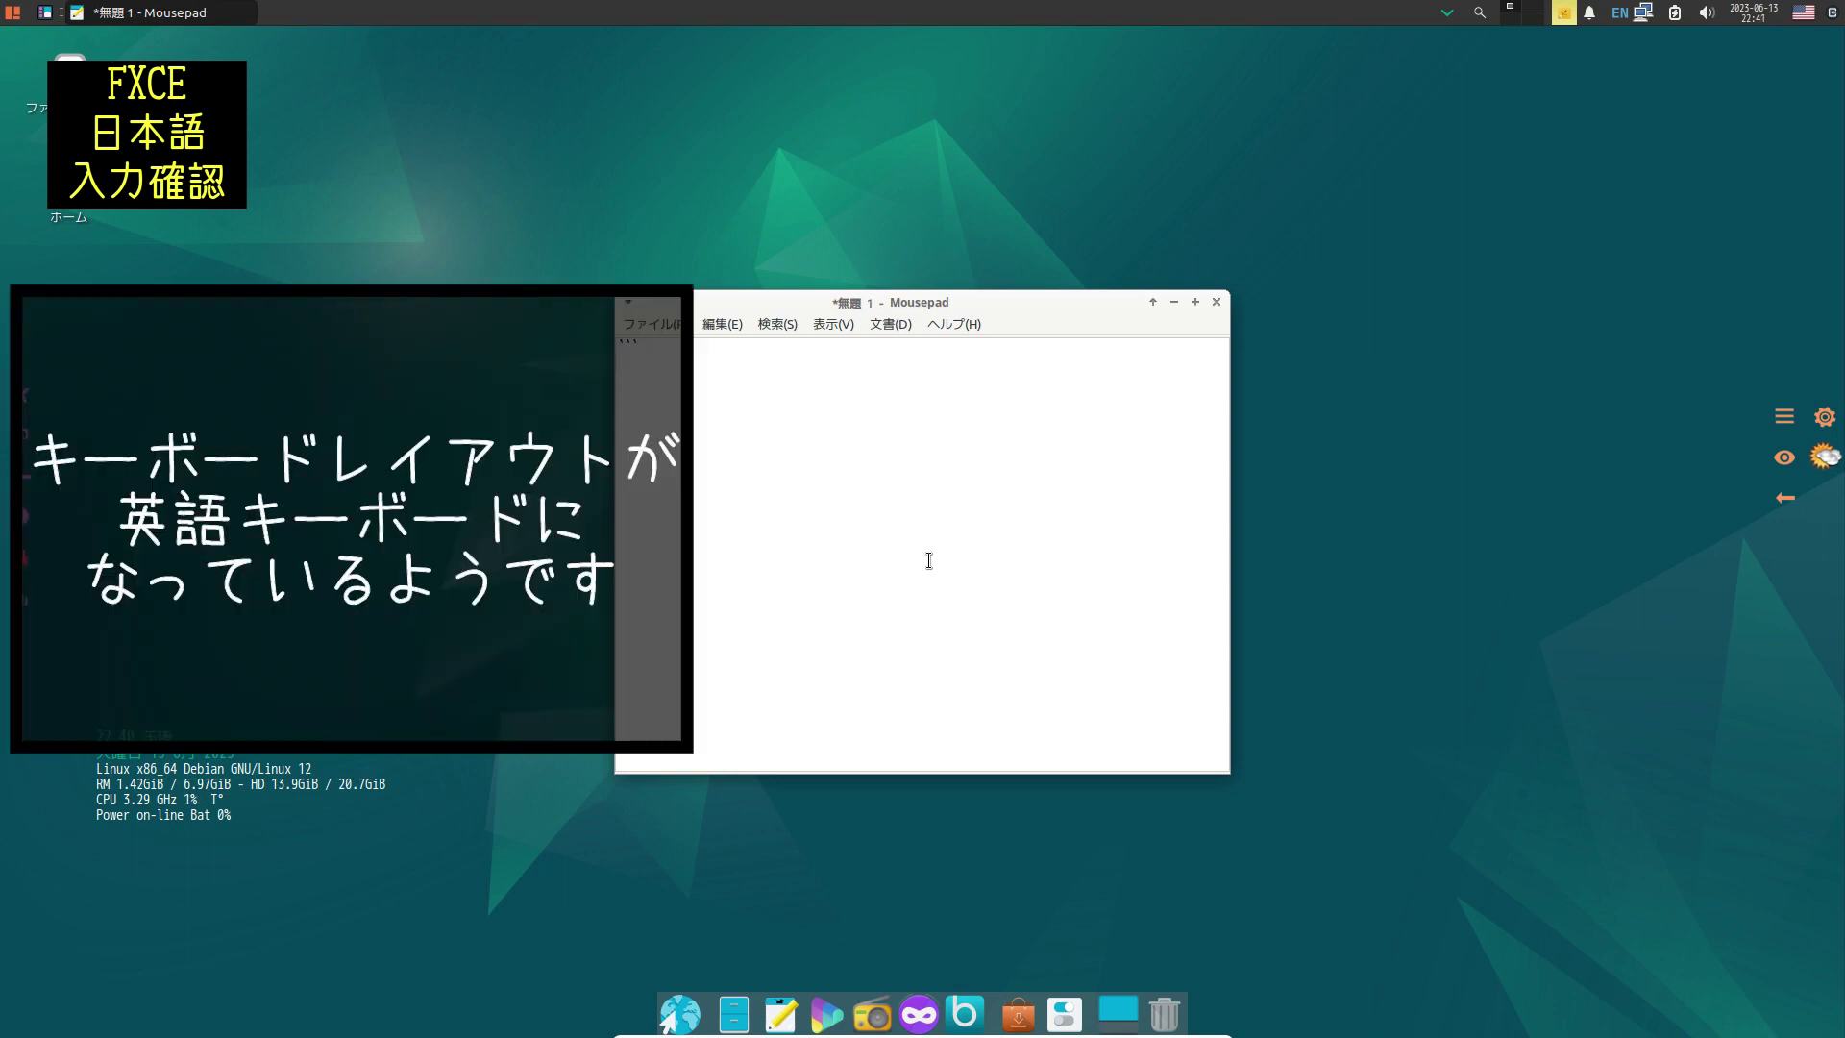
key(ctrl+z)
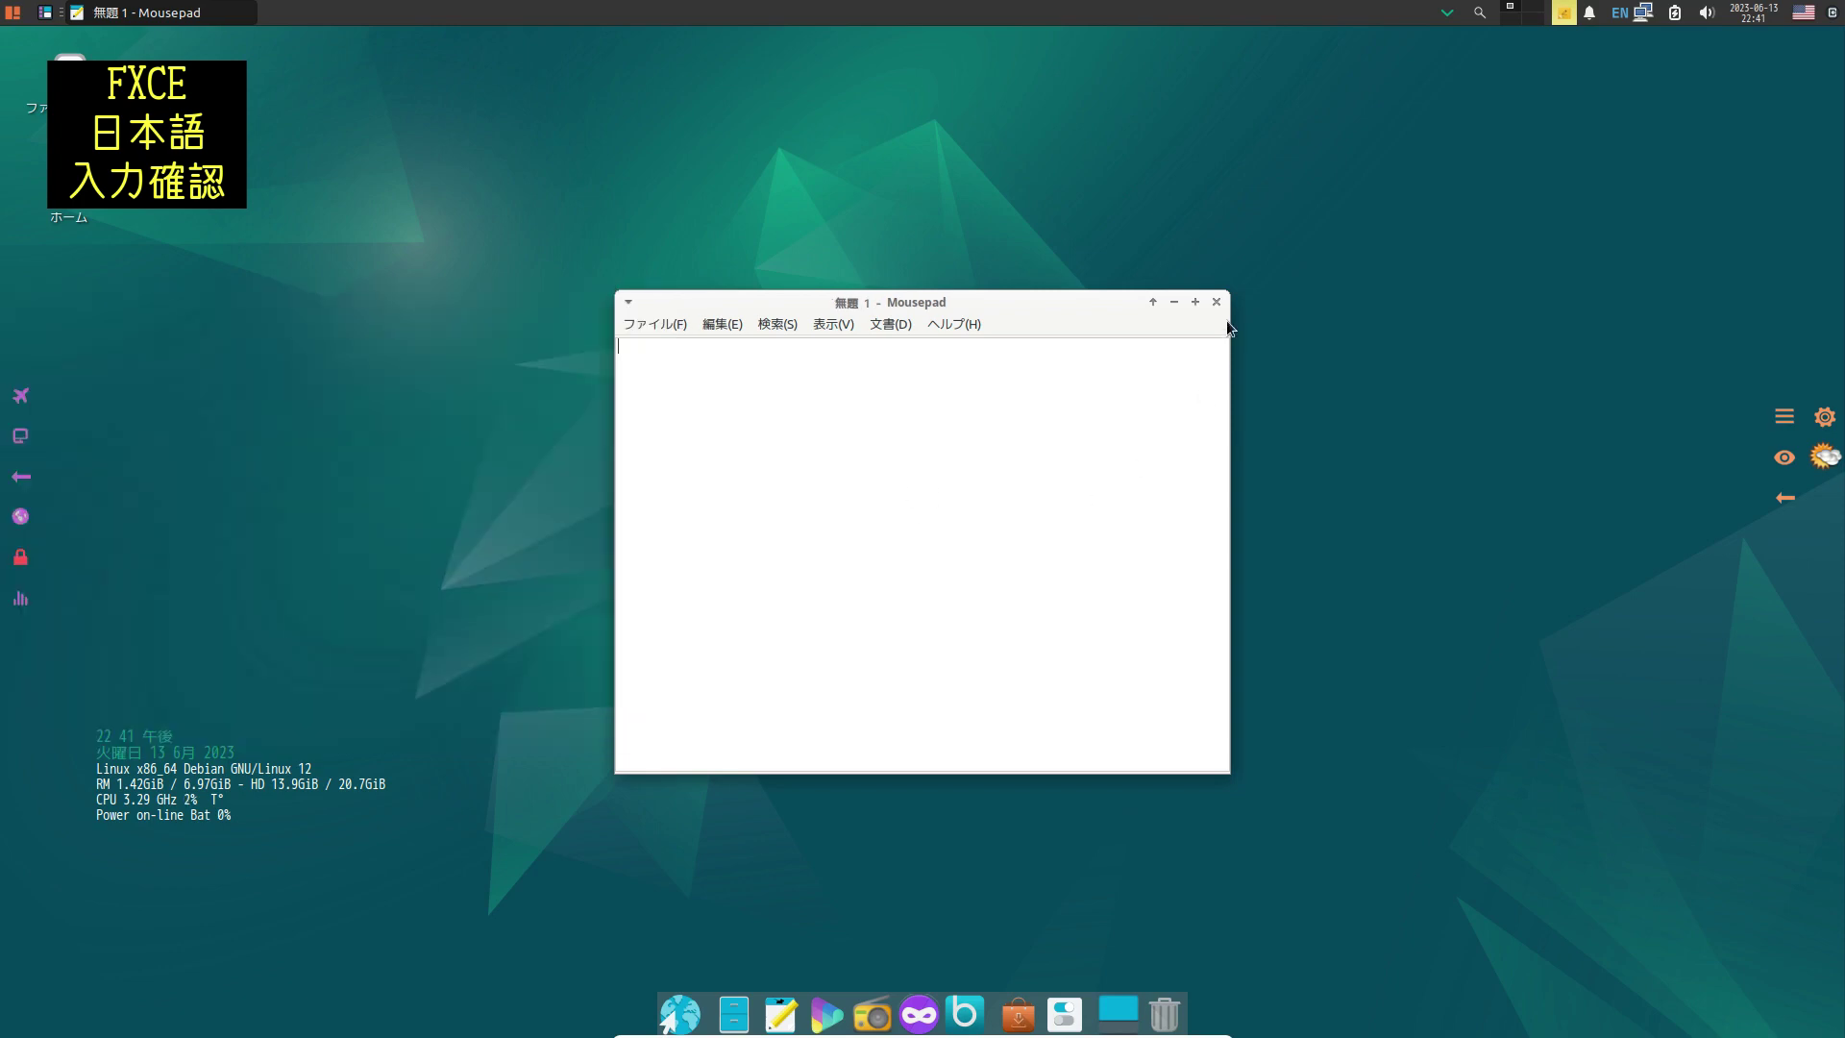
click(1216, 302)
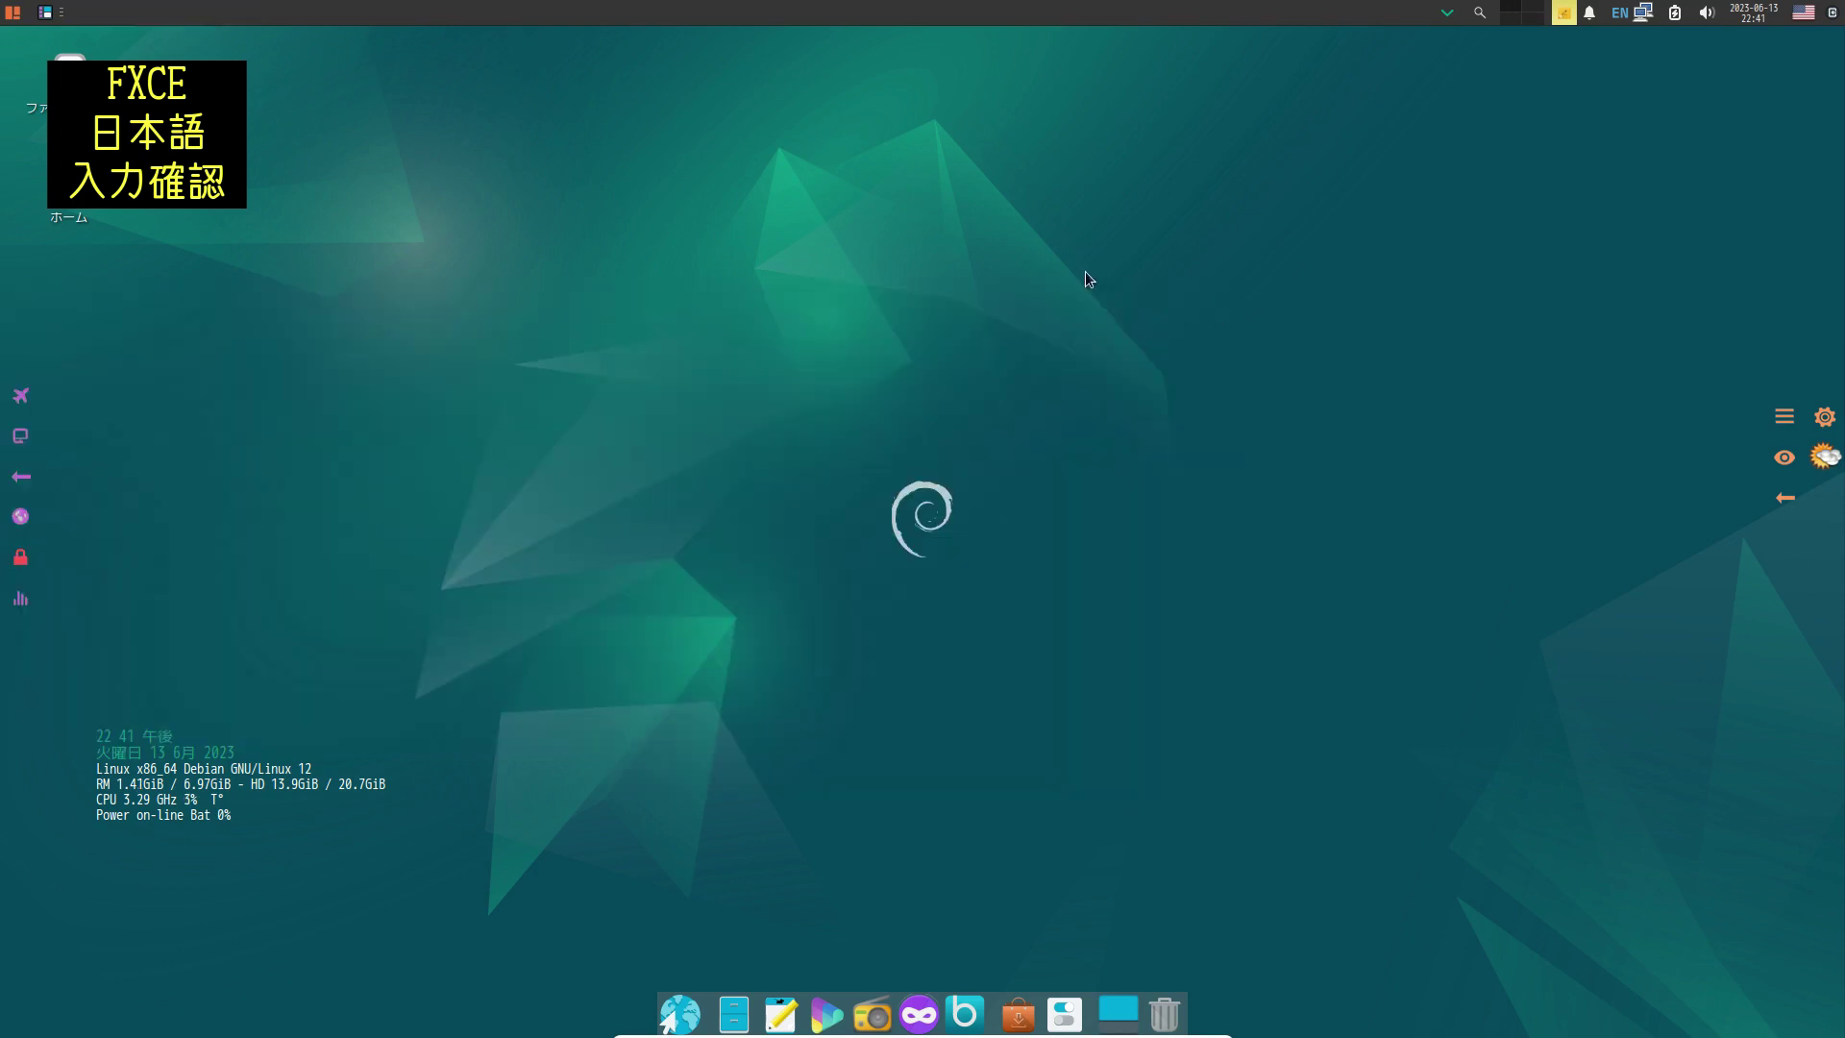
Step: In the keyboard layout settings, turn off the system defaults and add the 日本語 layout
right_click(1805, 18)
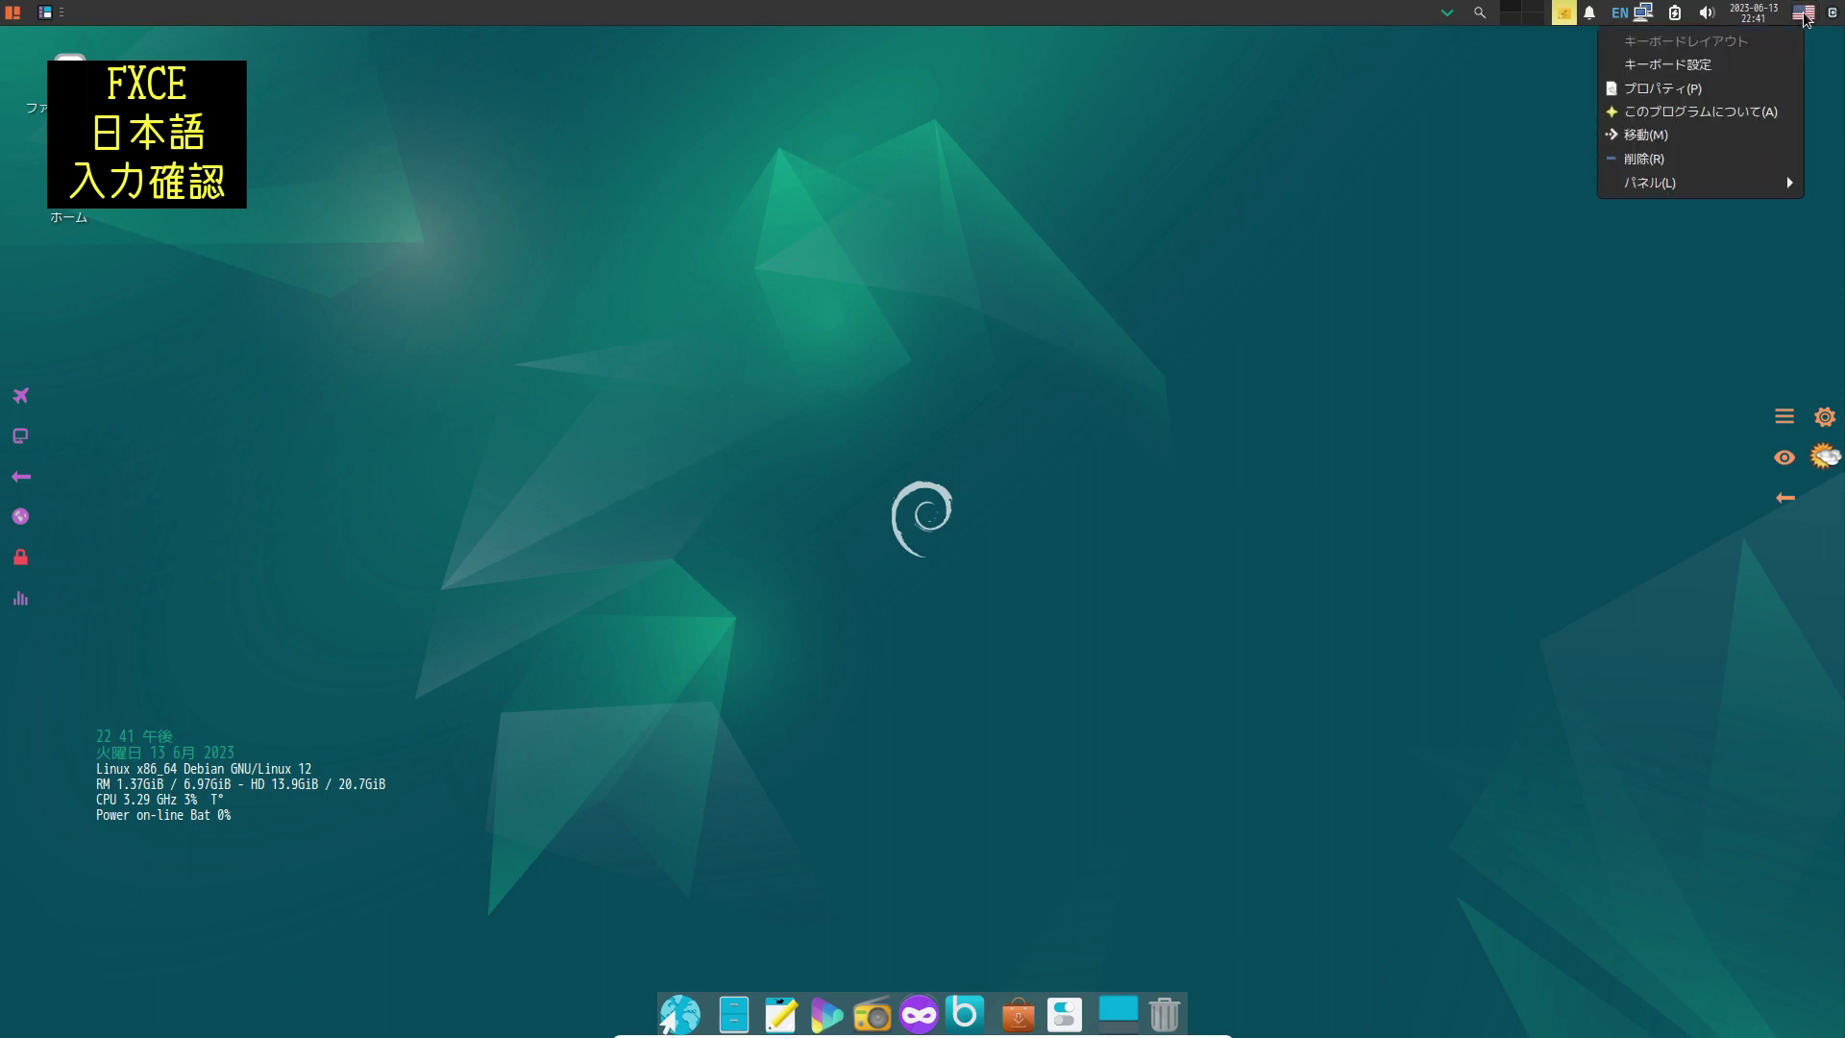
click(1720, 66)
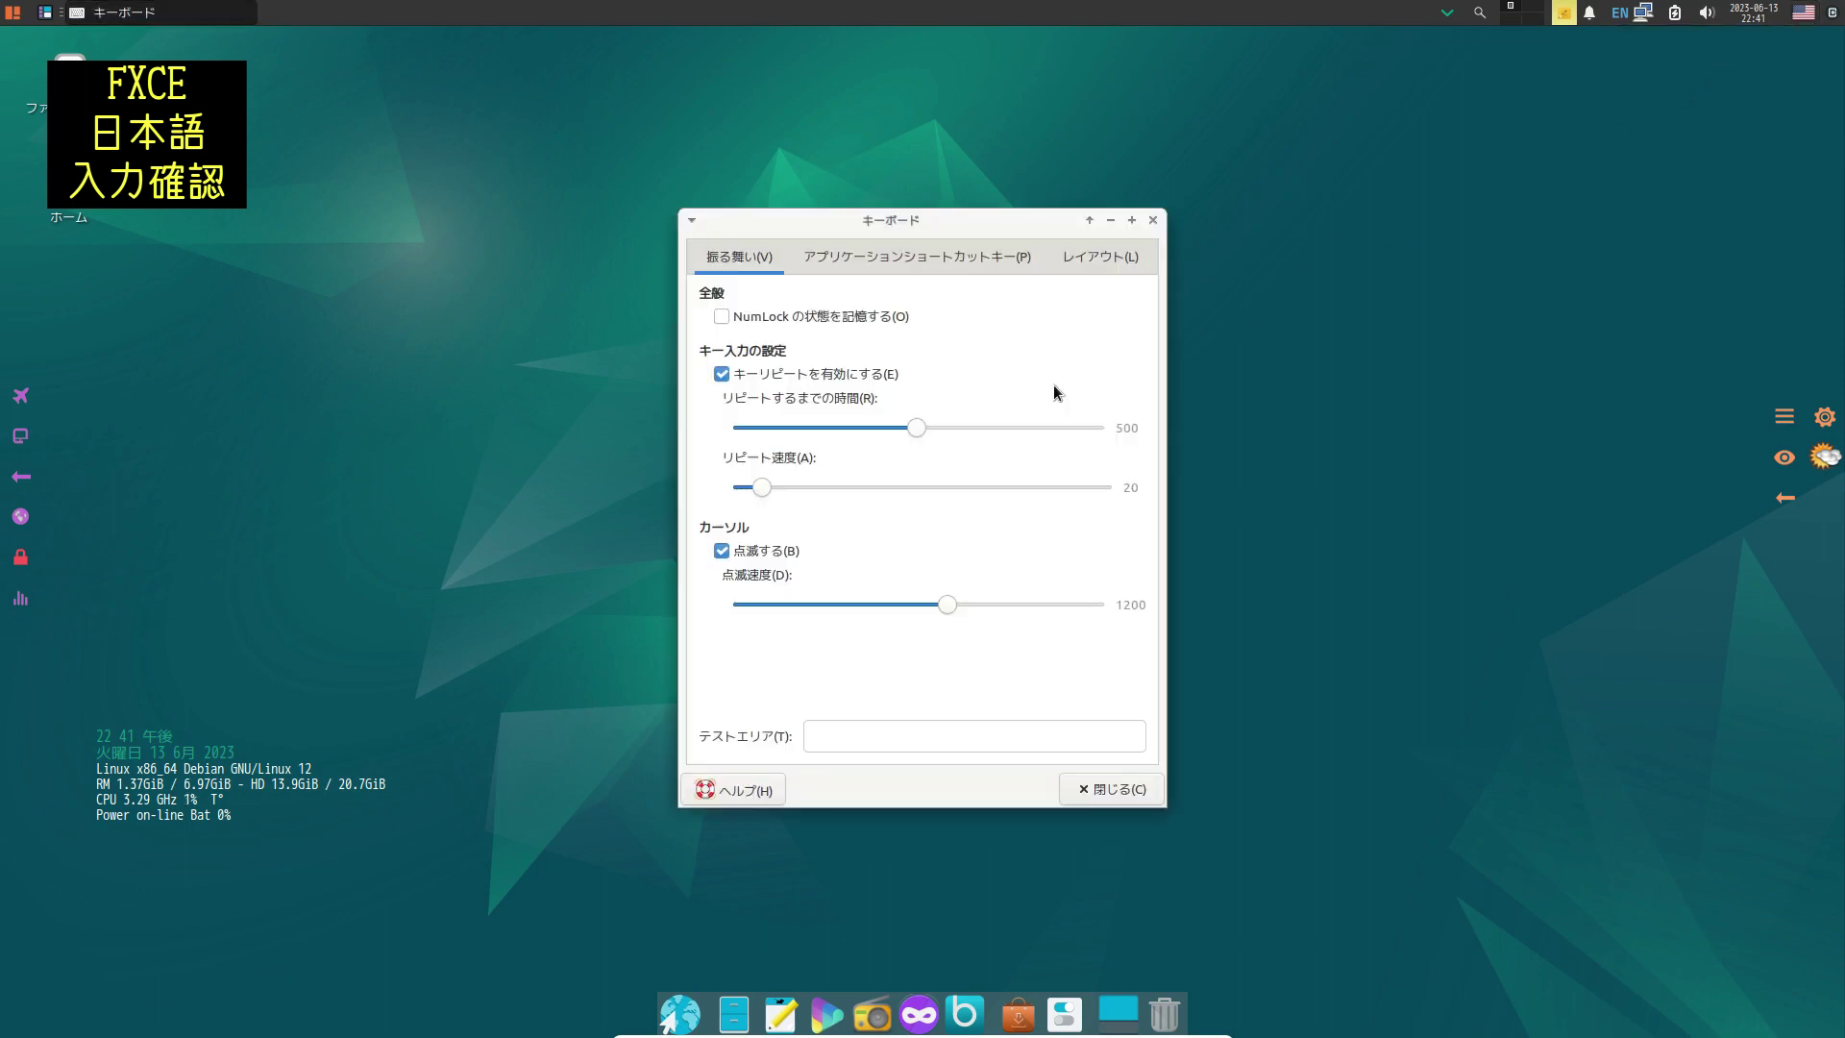
key(alt+l)
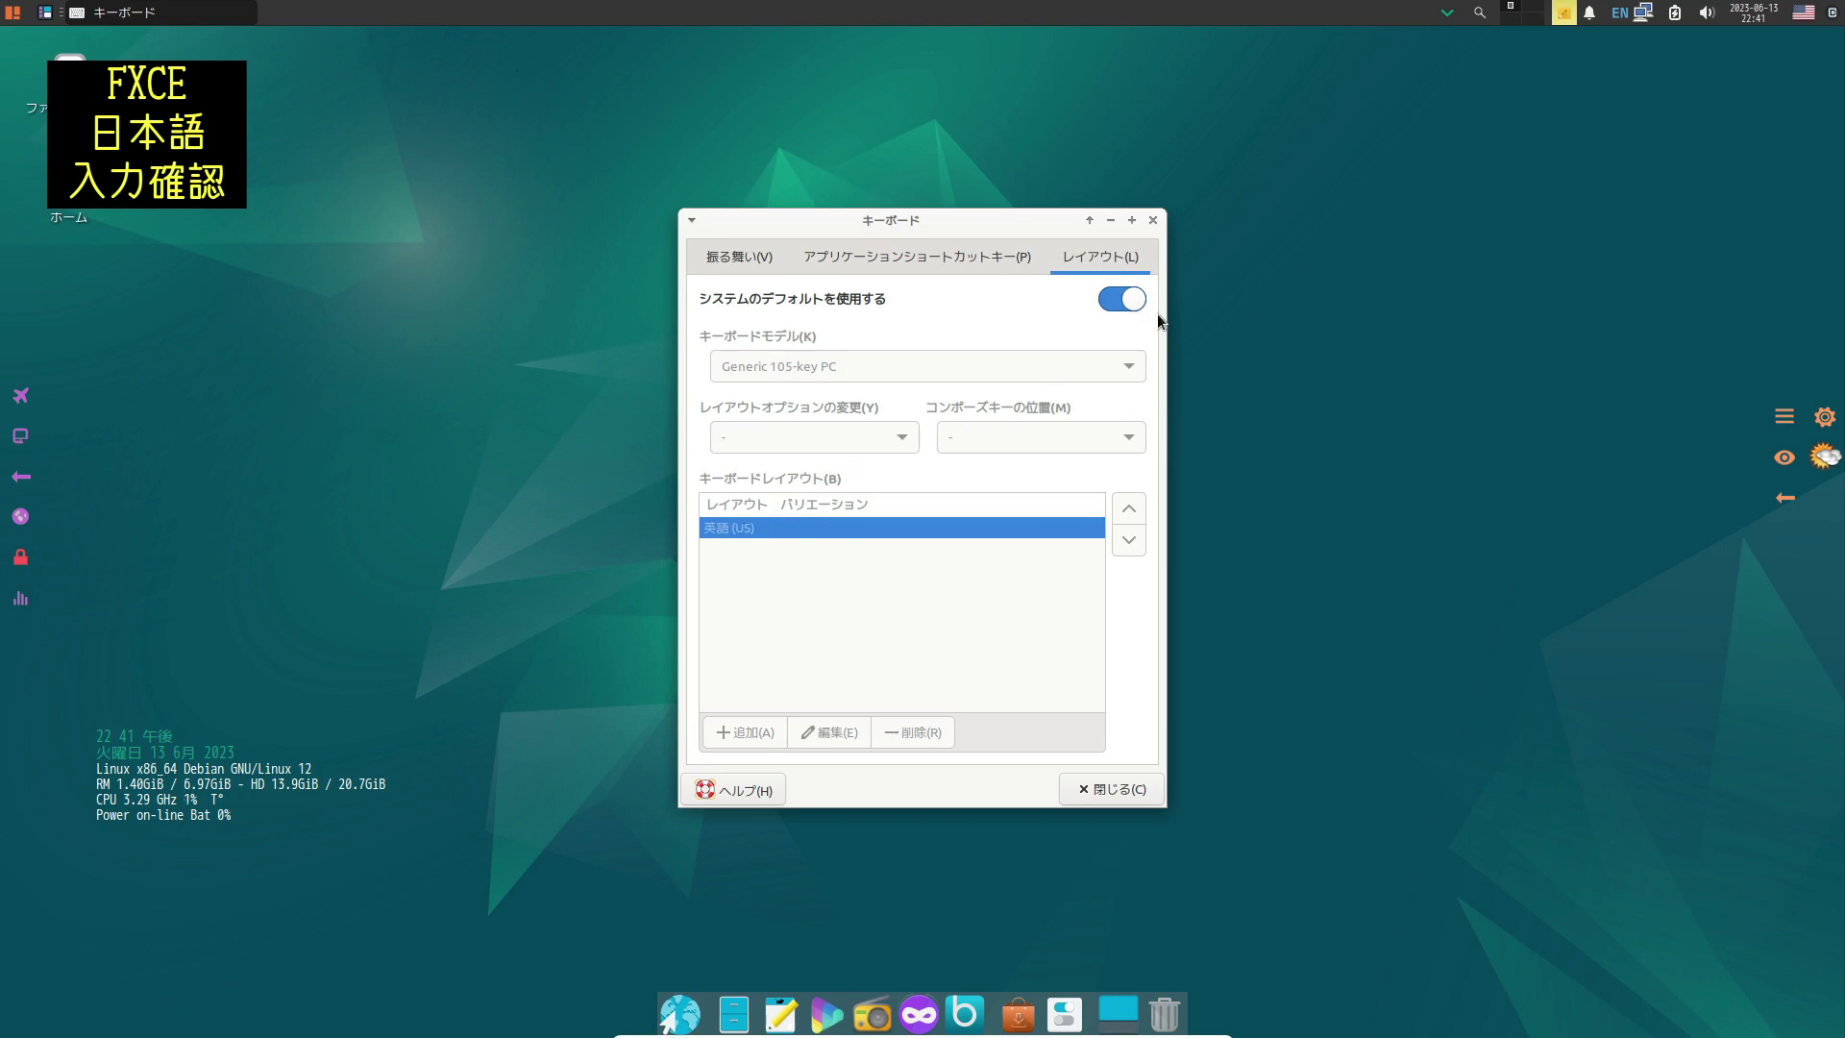
click(1109, 301)
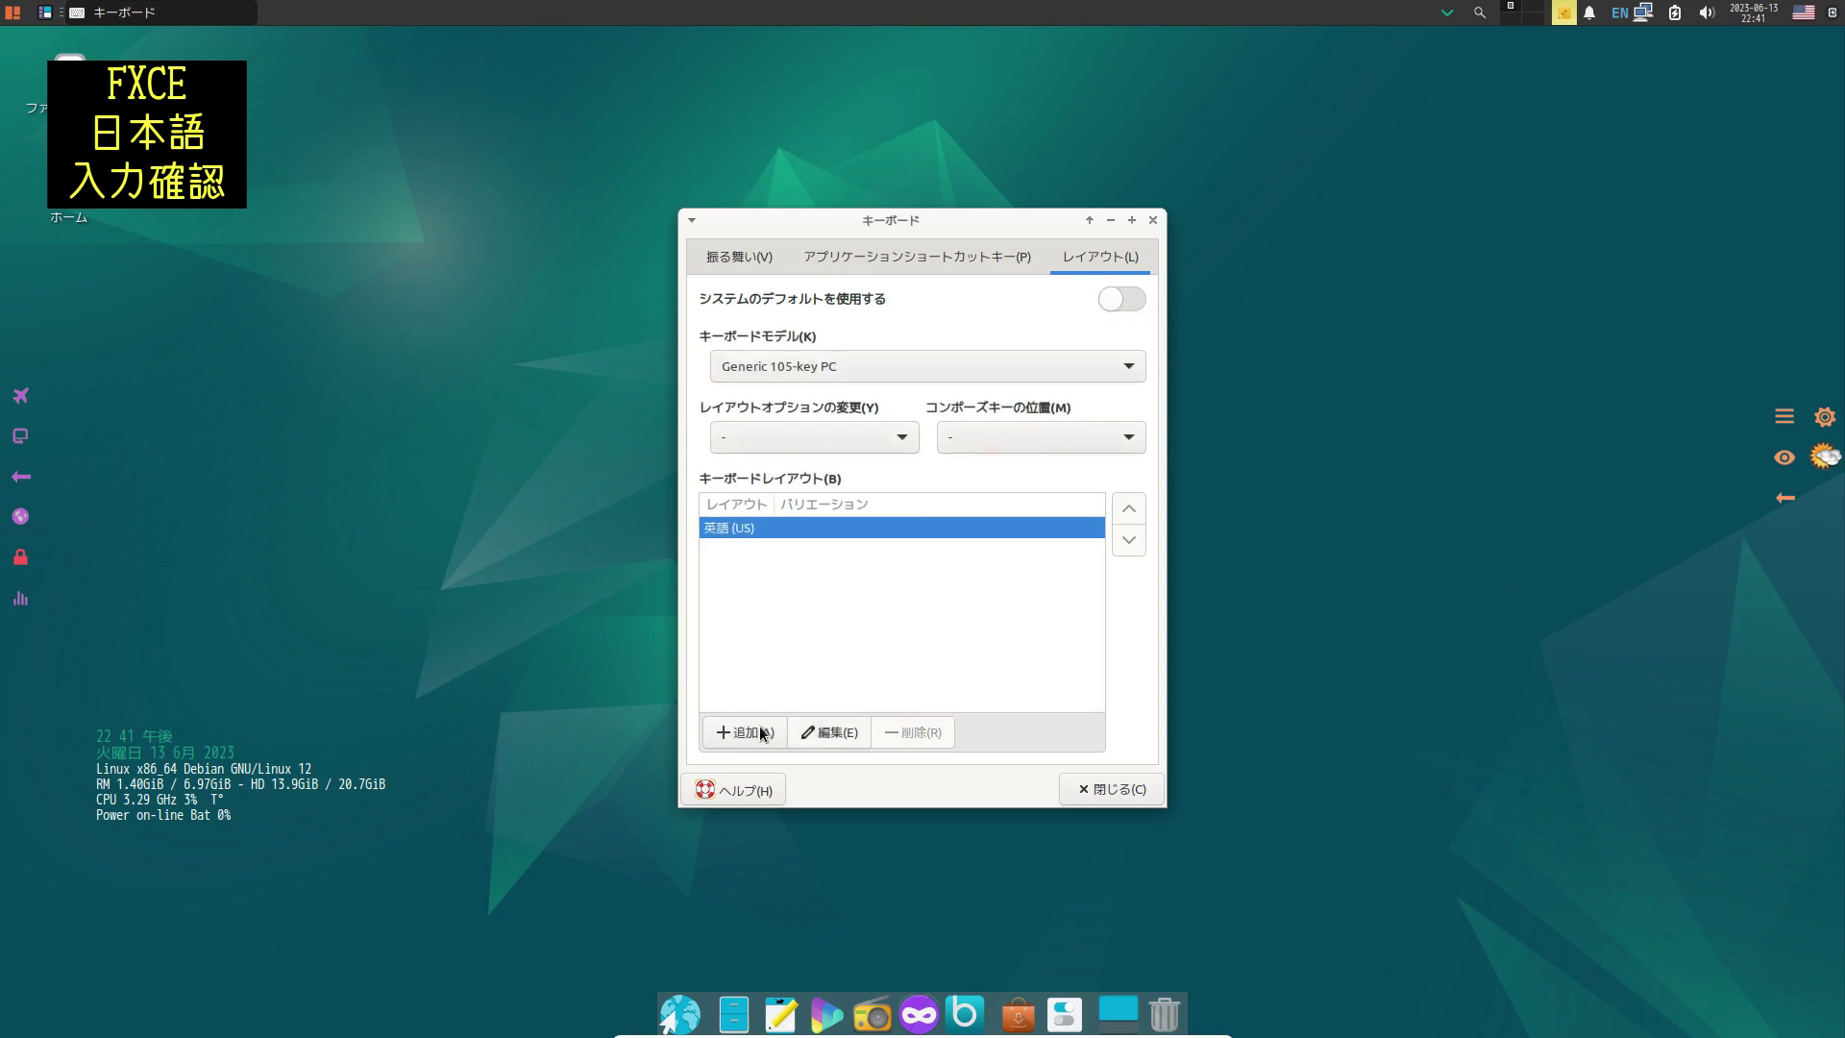
click(761, 734)
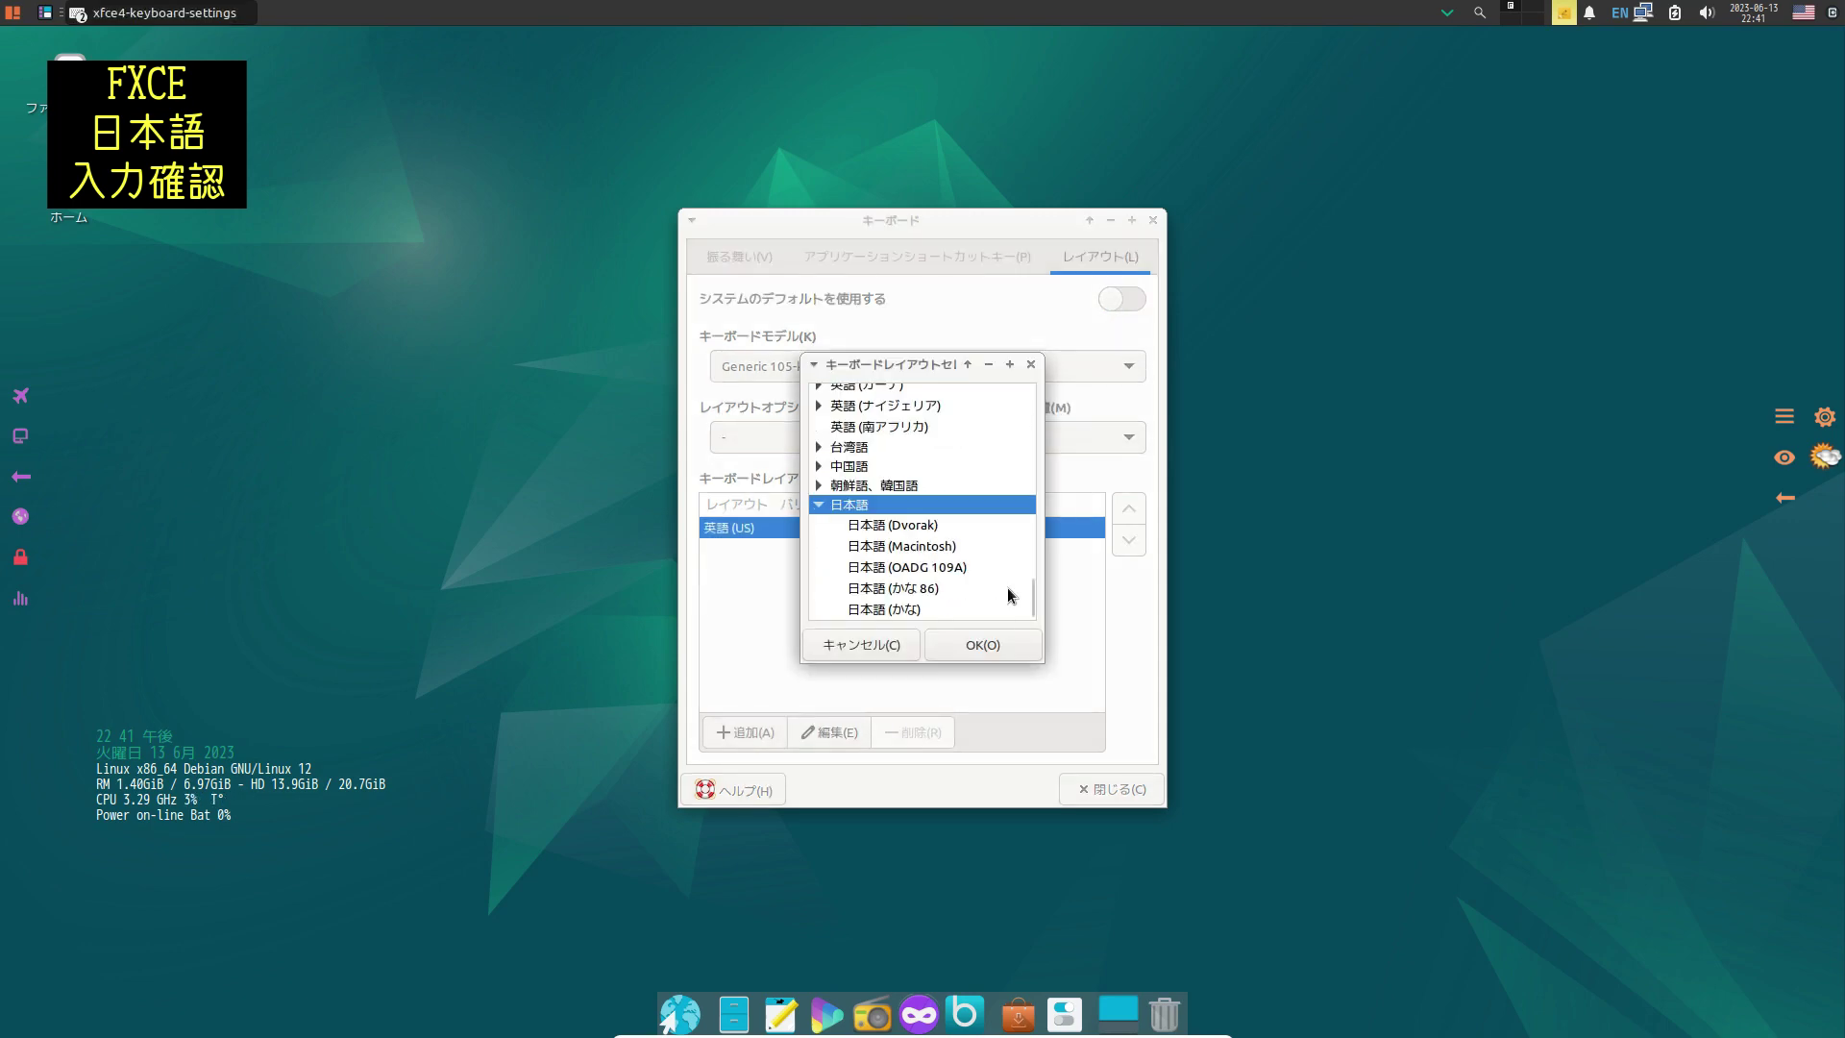
click(1006, 647)
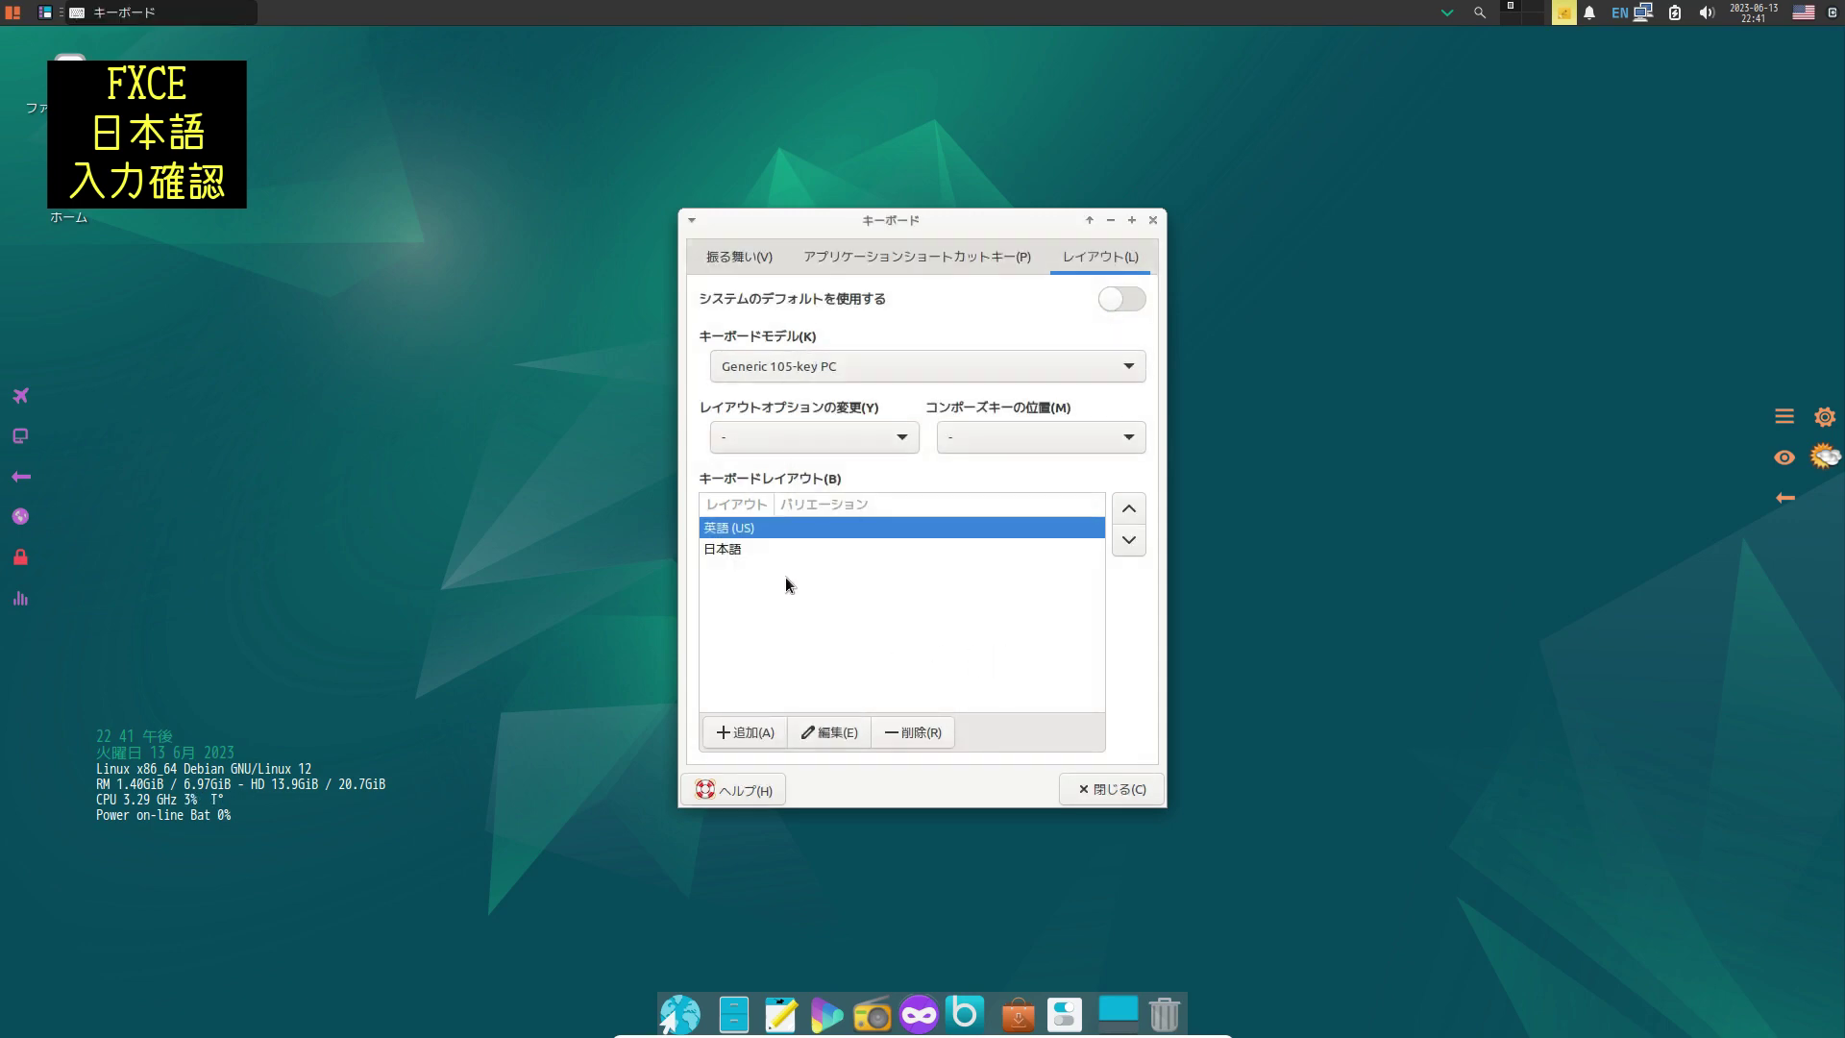
Step: Move the 日本語 layout above 英語 (US) and close the keyboard settings
click(780, 549)
click(1129, 509)
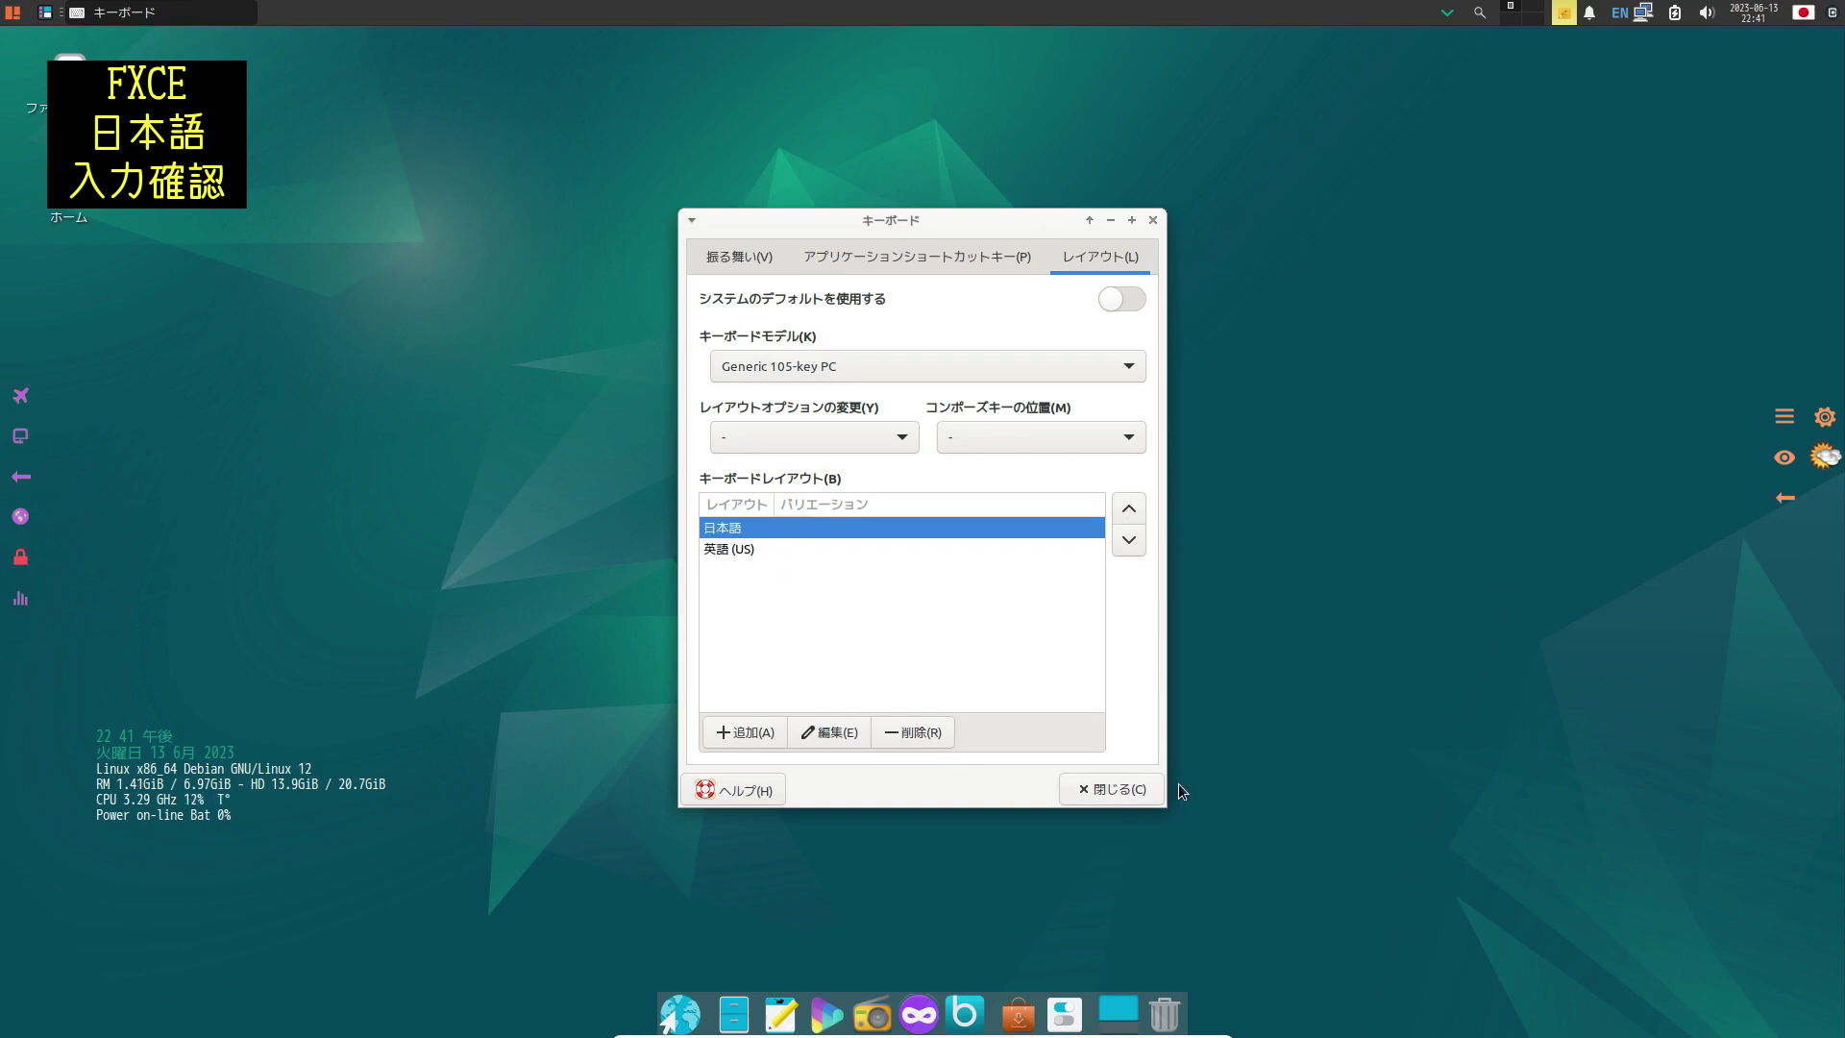
click(1122, 786)
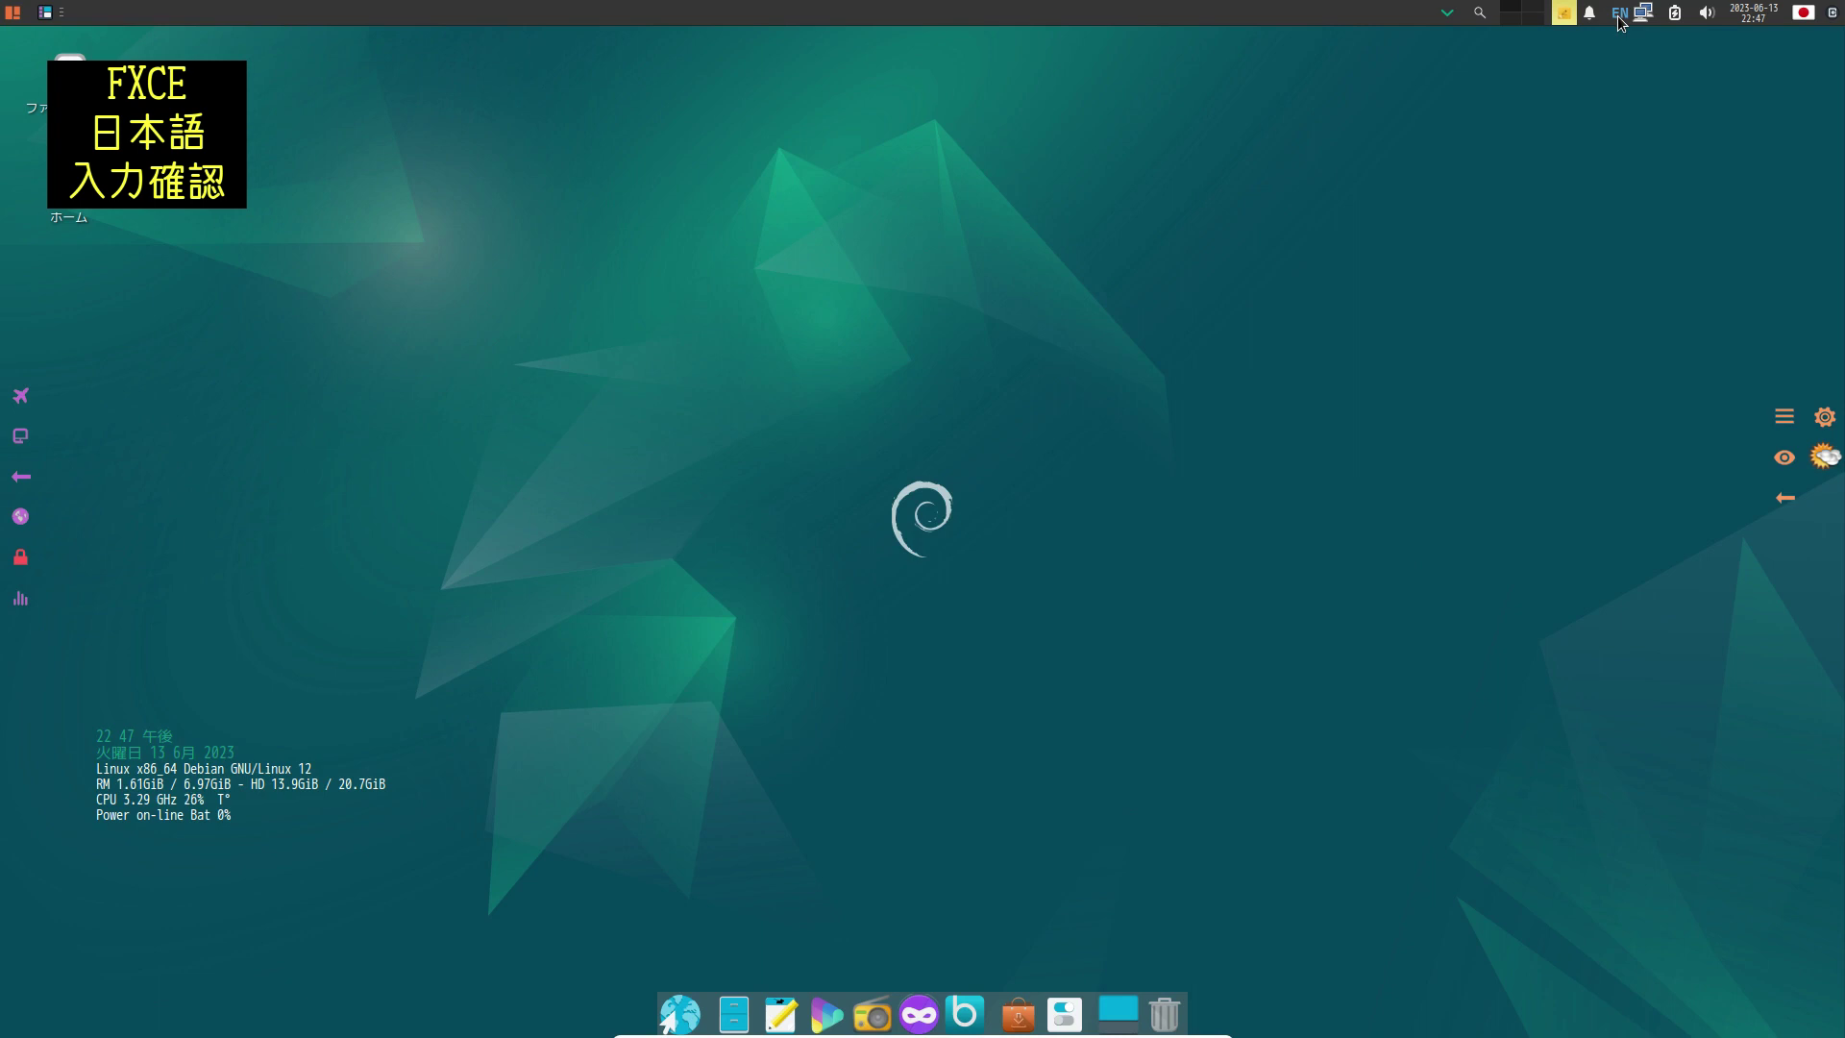
Step: Add Mozc from the 日本語 group as an input method in the IBus preferences and close them
click(1619, 22)
click(1643, 42)
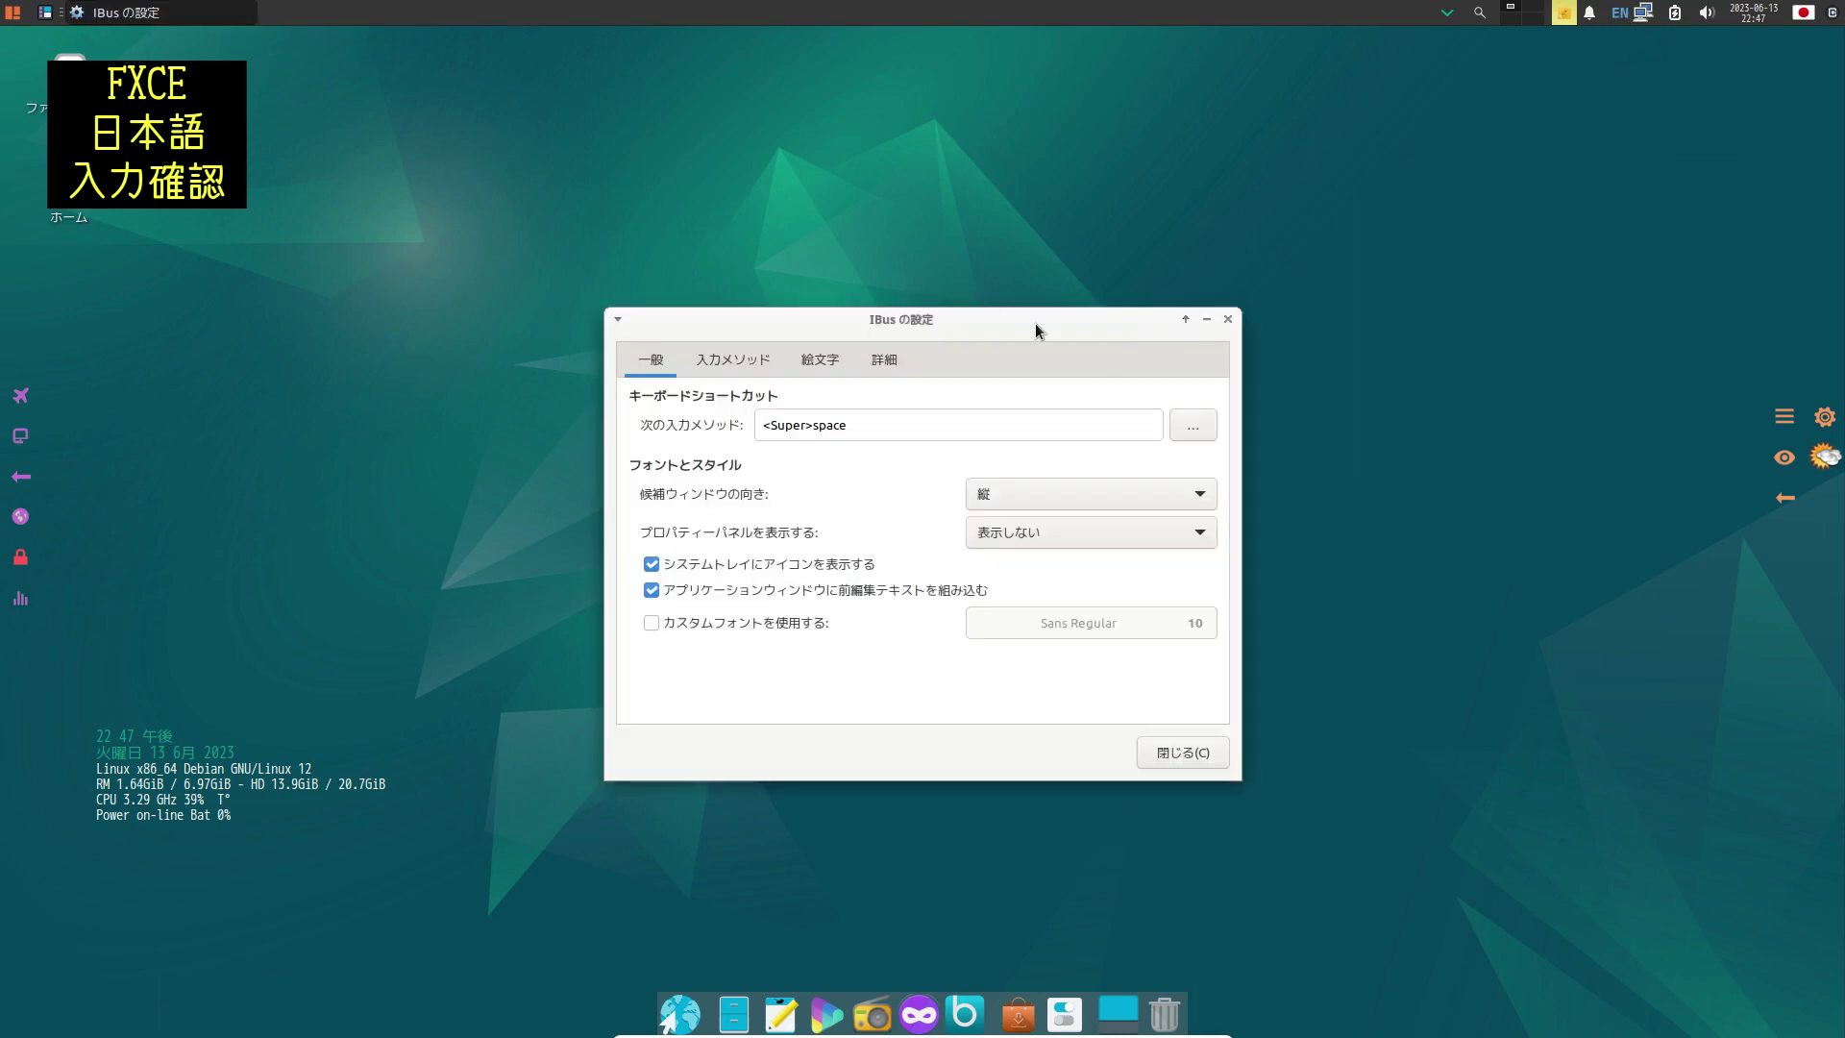
click(736, 365)
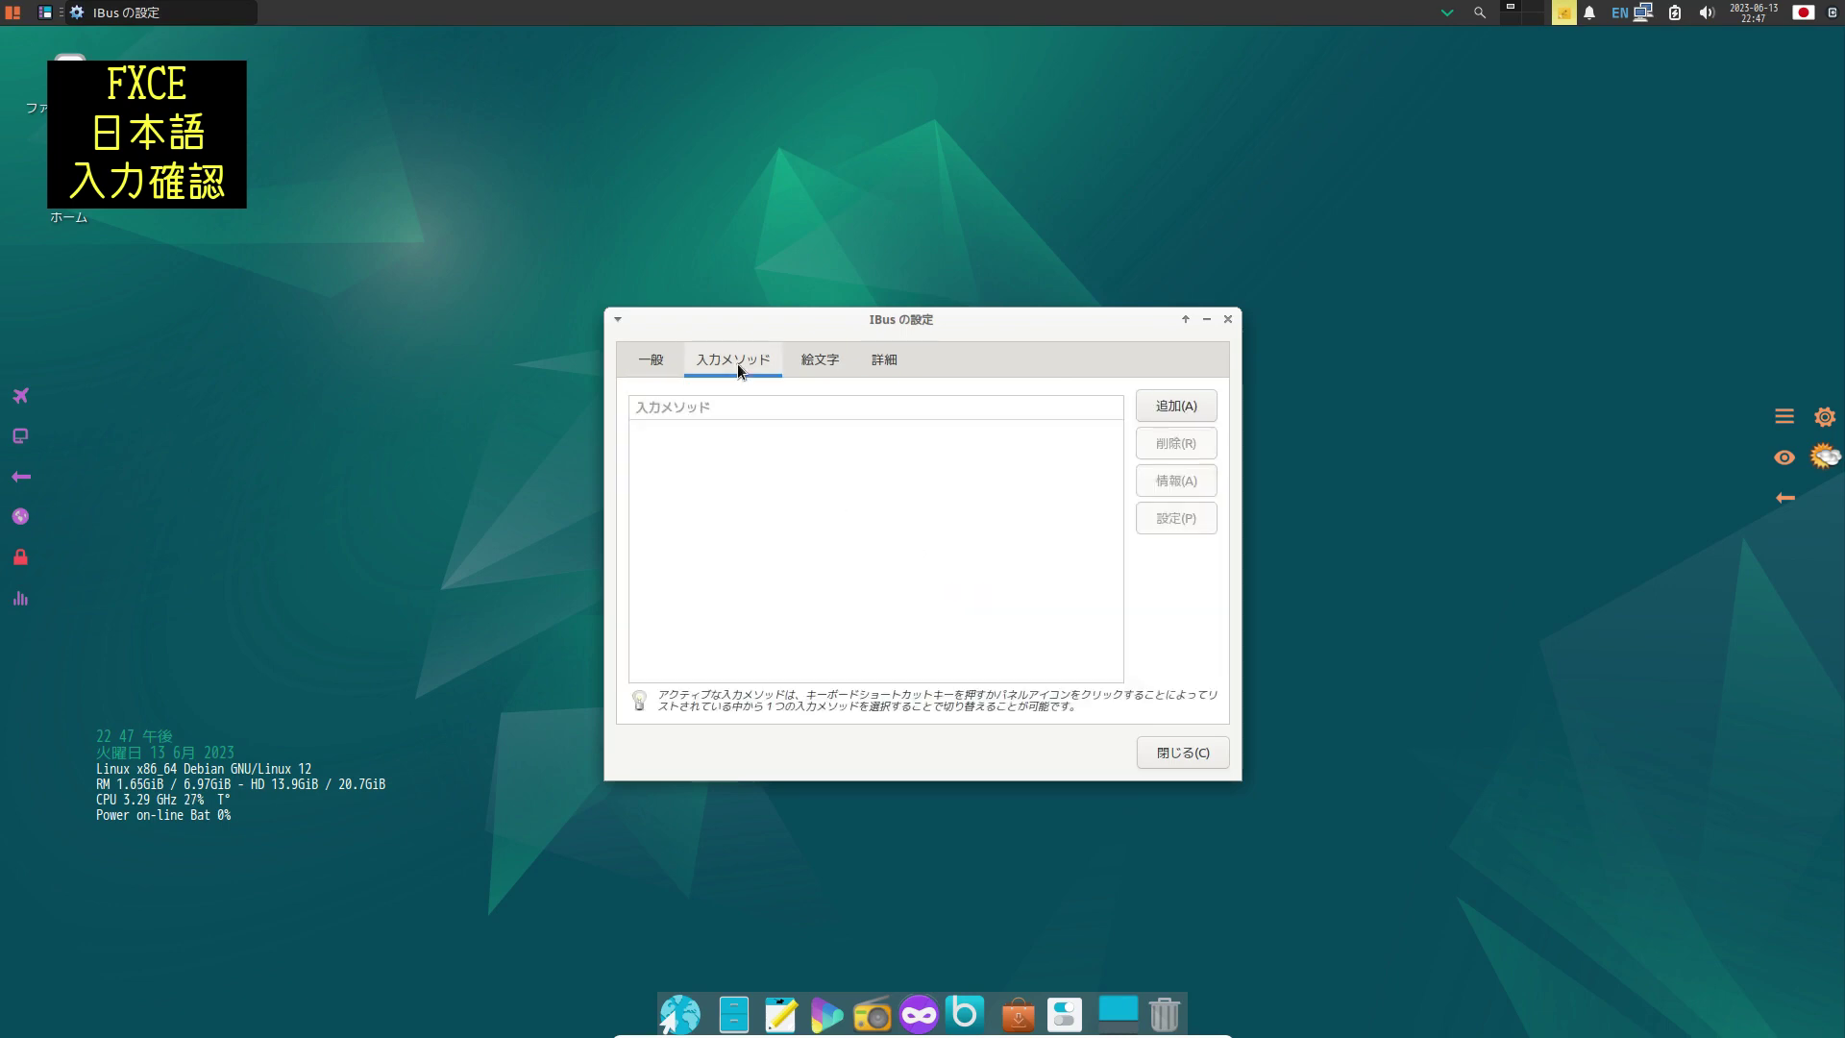
click(1195, 411)
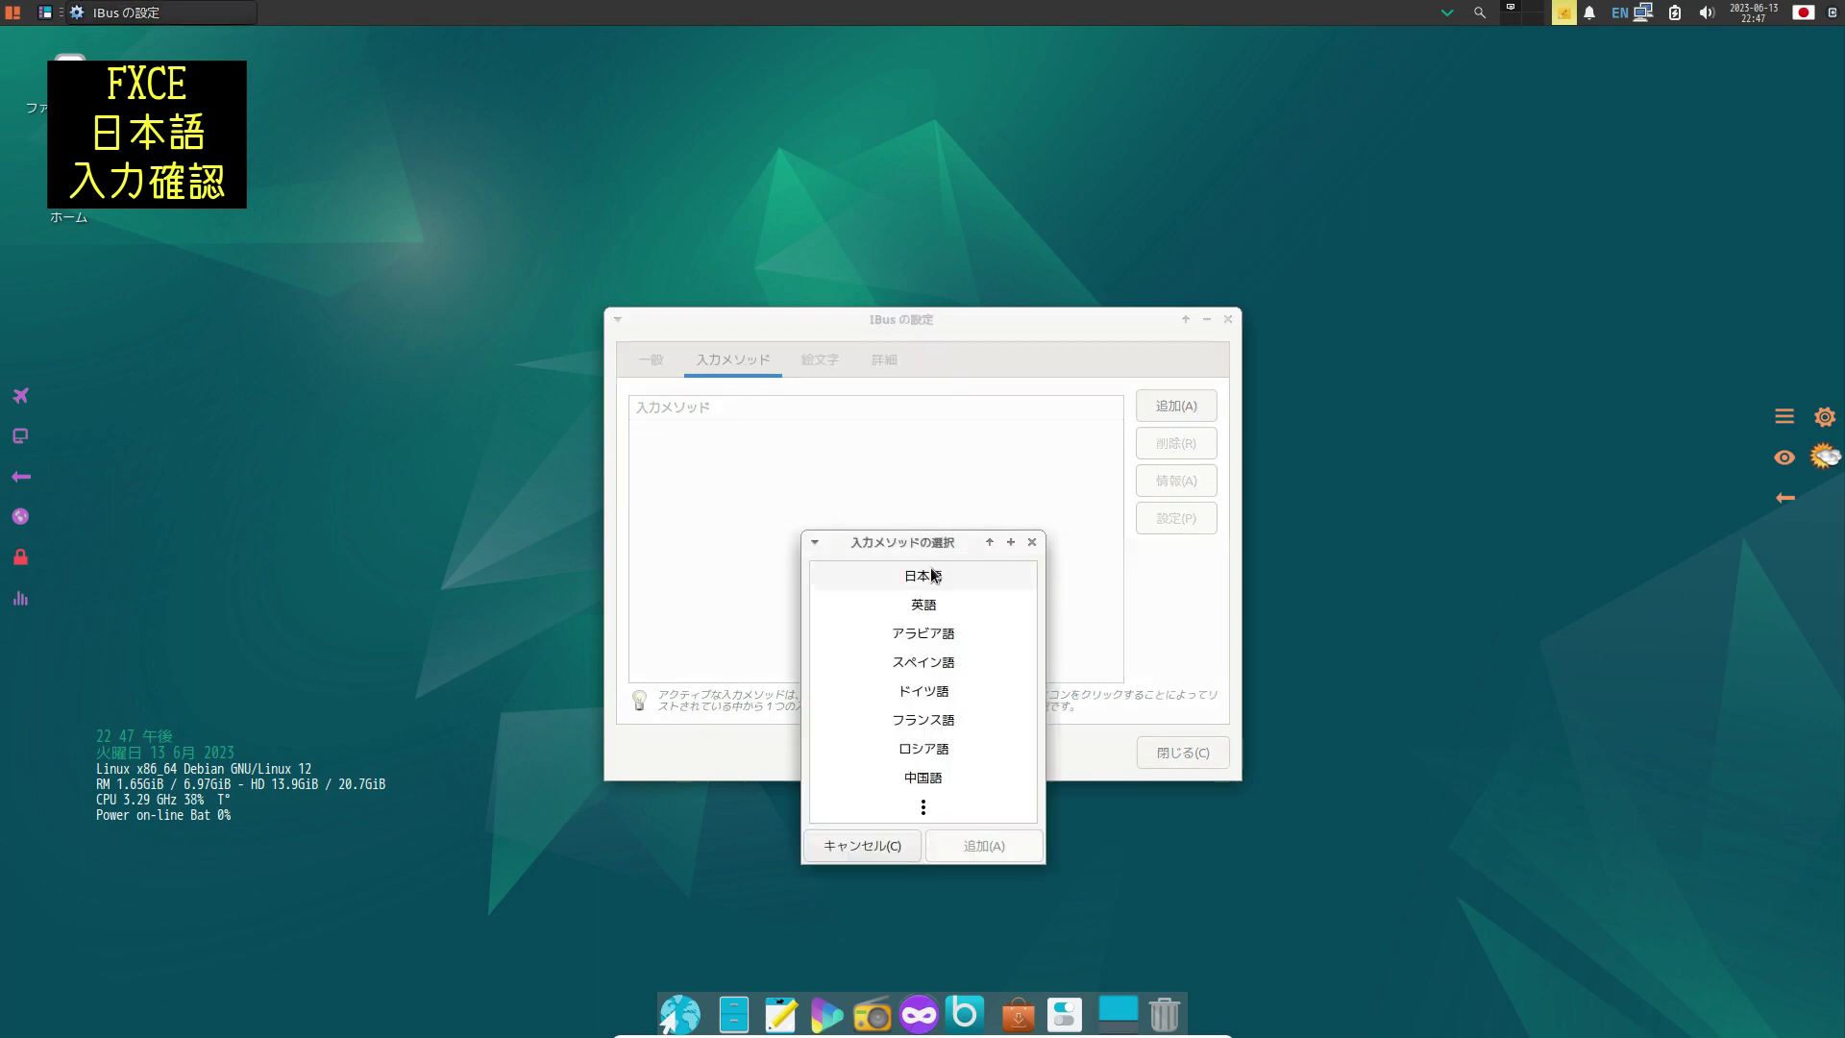
click(932, 574)
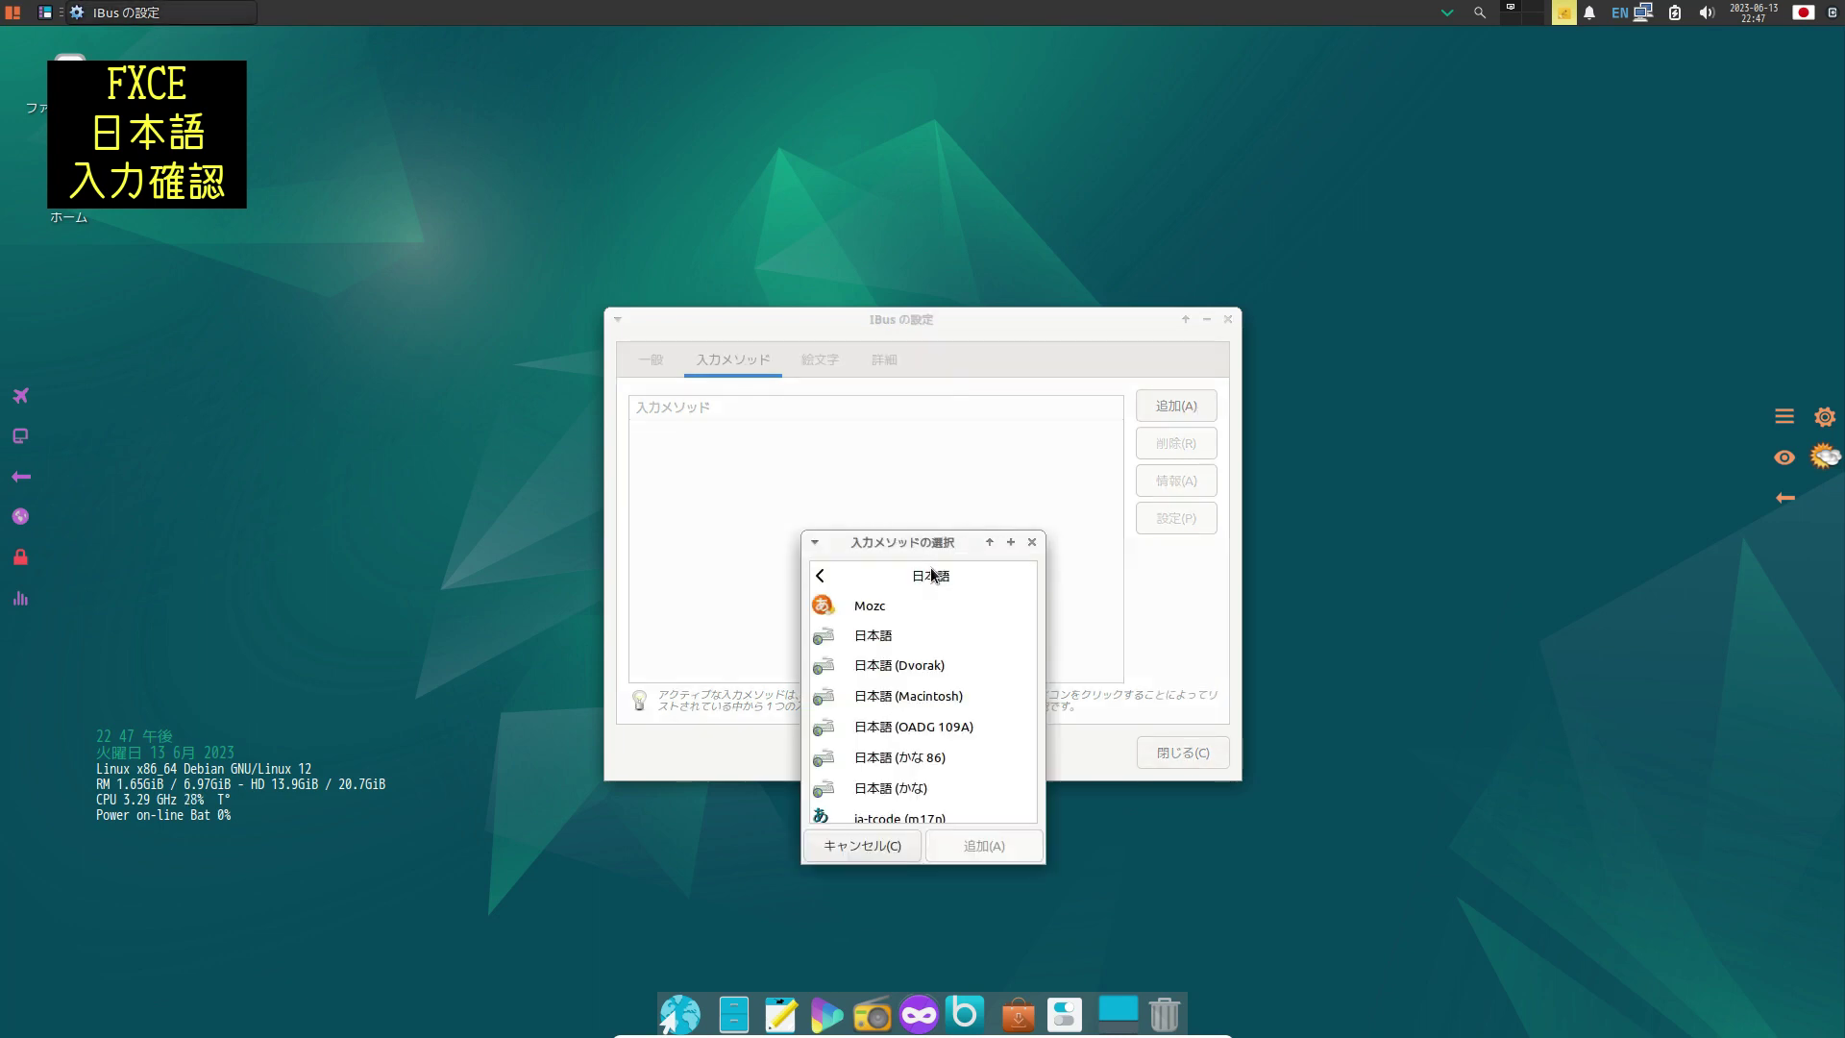
click(889, 605)
click(987, 838)
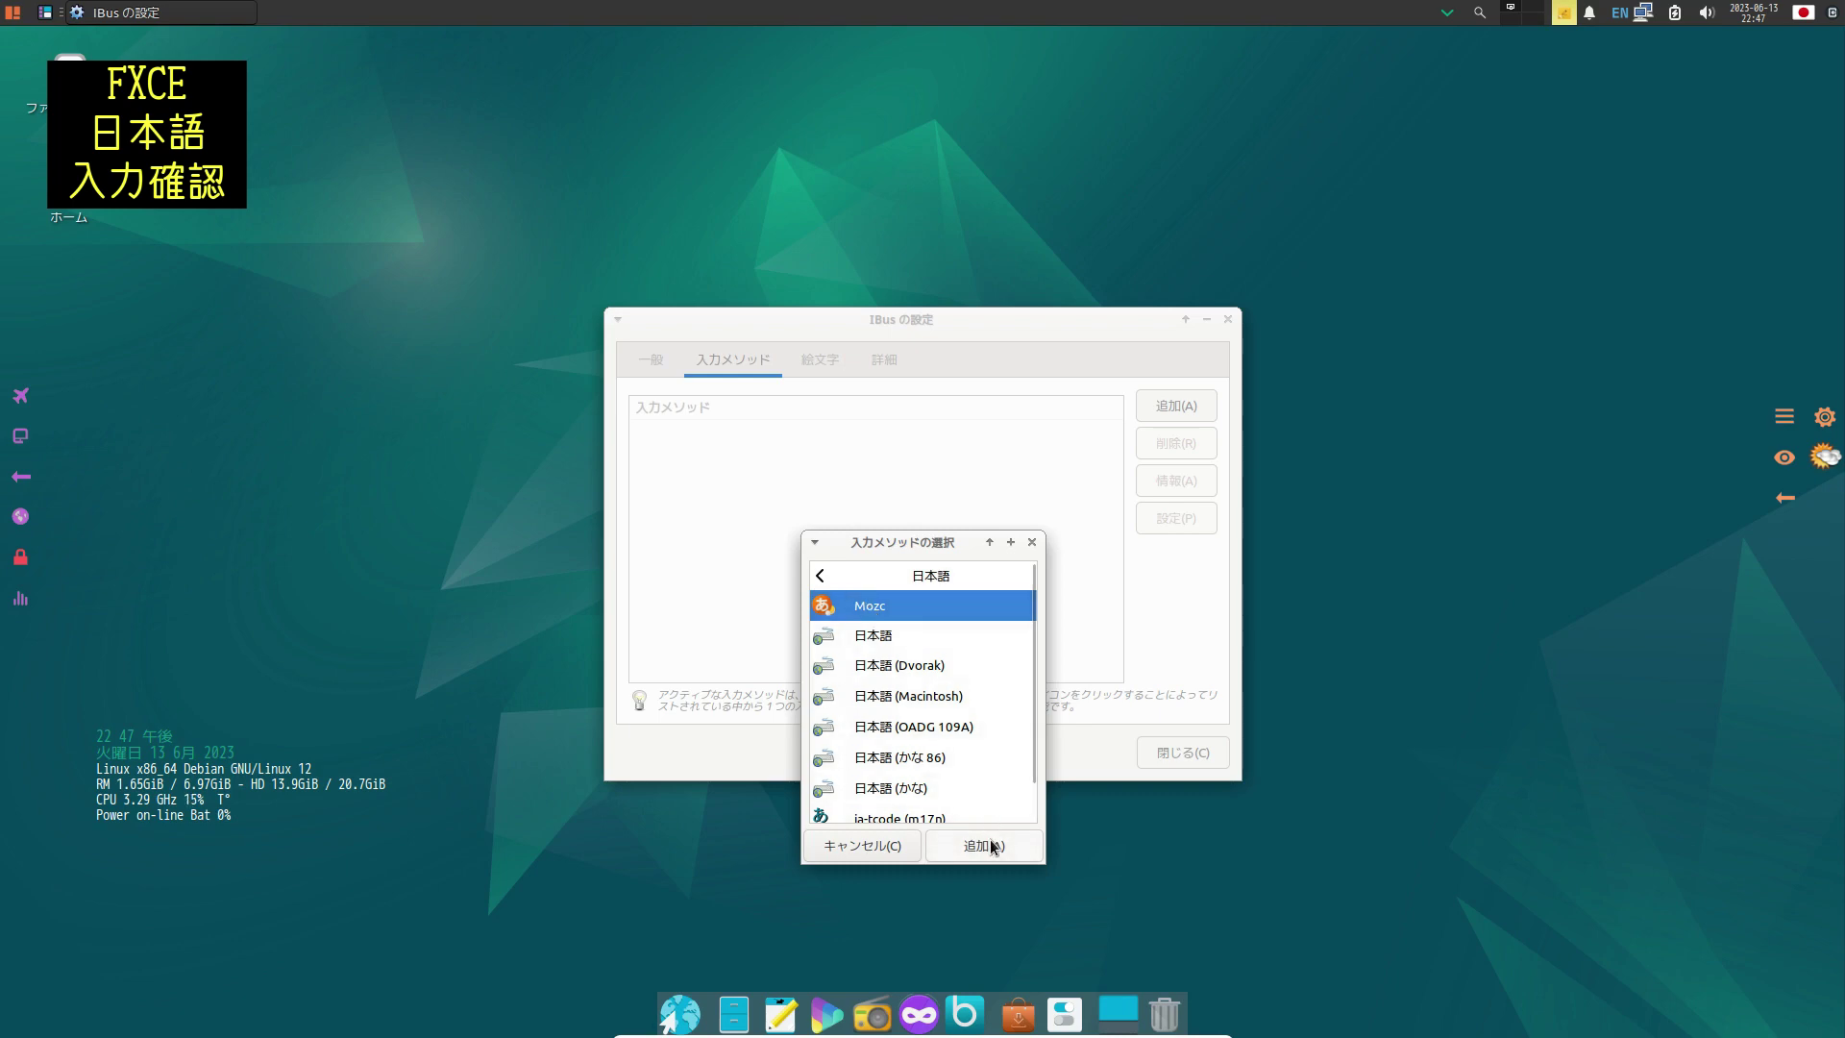
click(1166, 754)
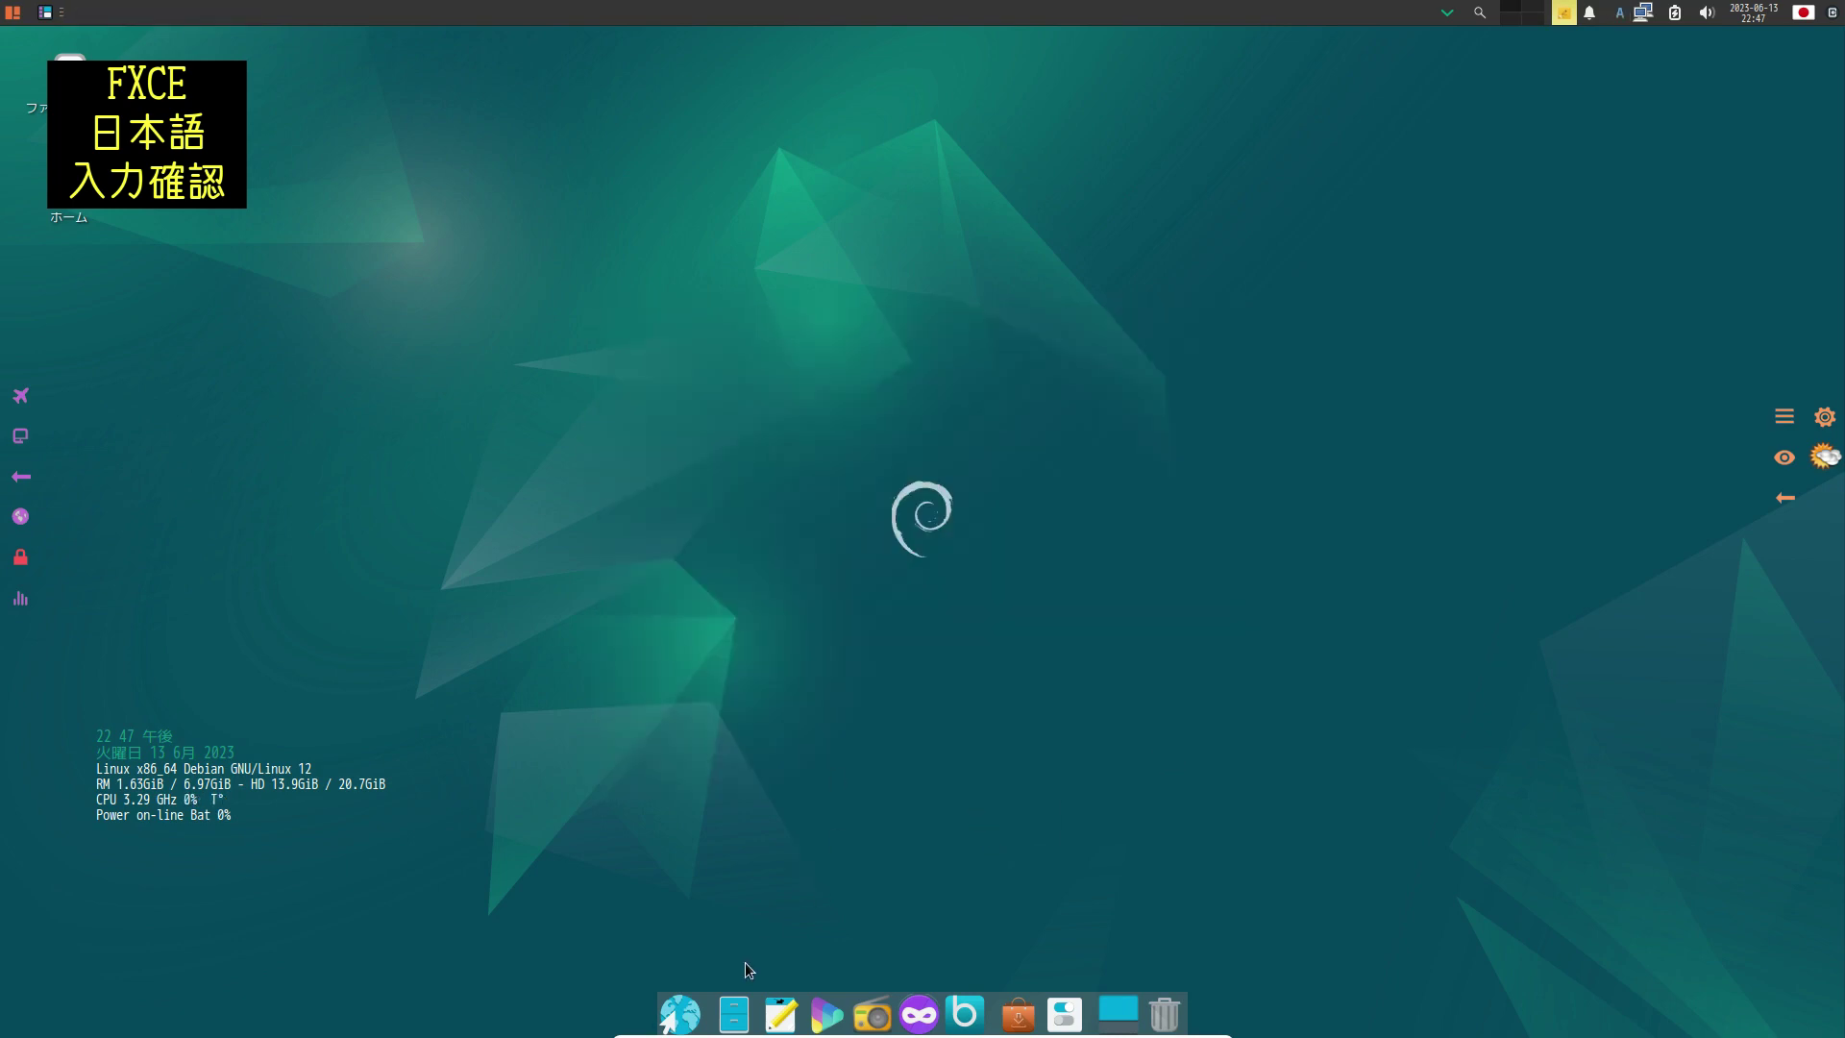
Step: Write 日本語入力ができます in a new Mousepad document to test Japanese input
click(780, 1014)
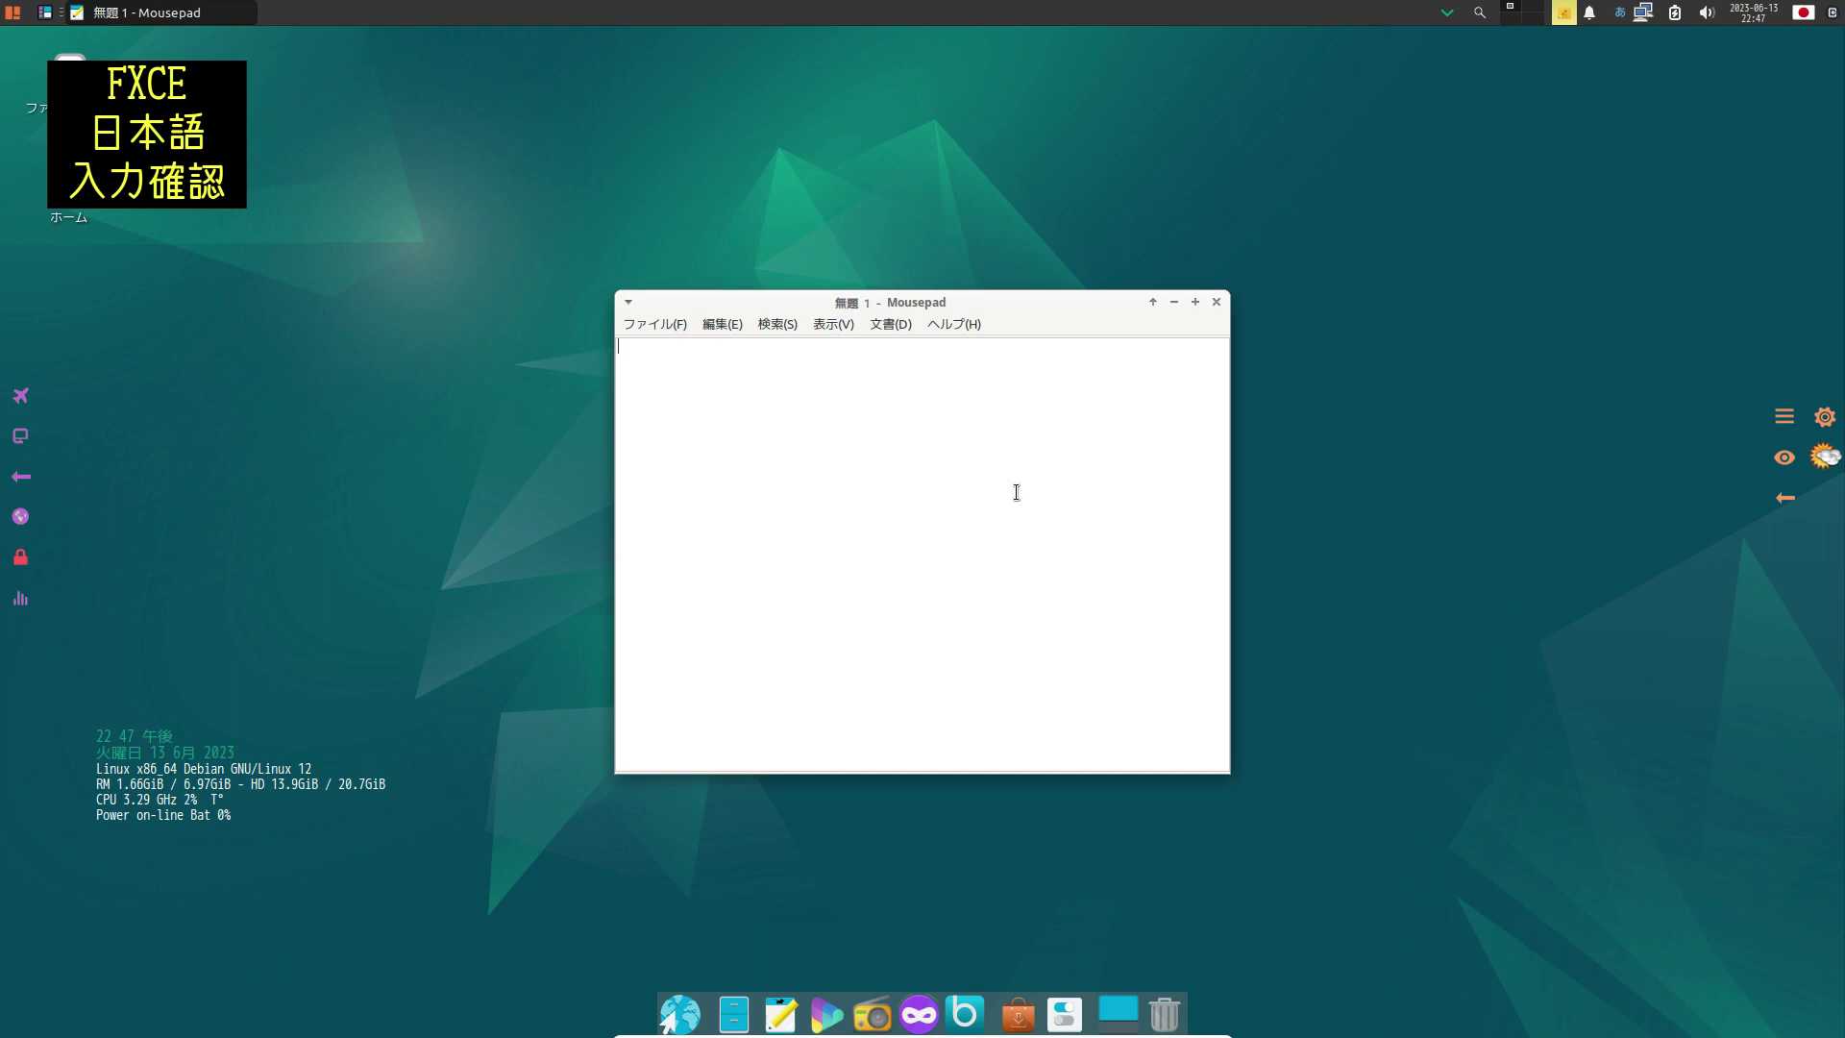
text(nihongonyuuryokuga)
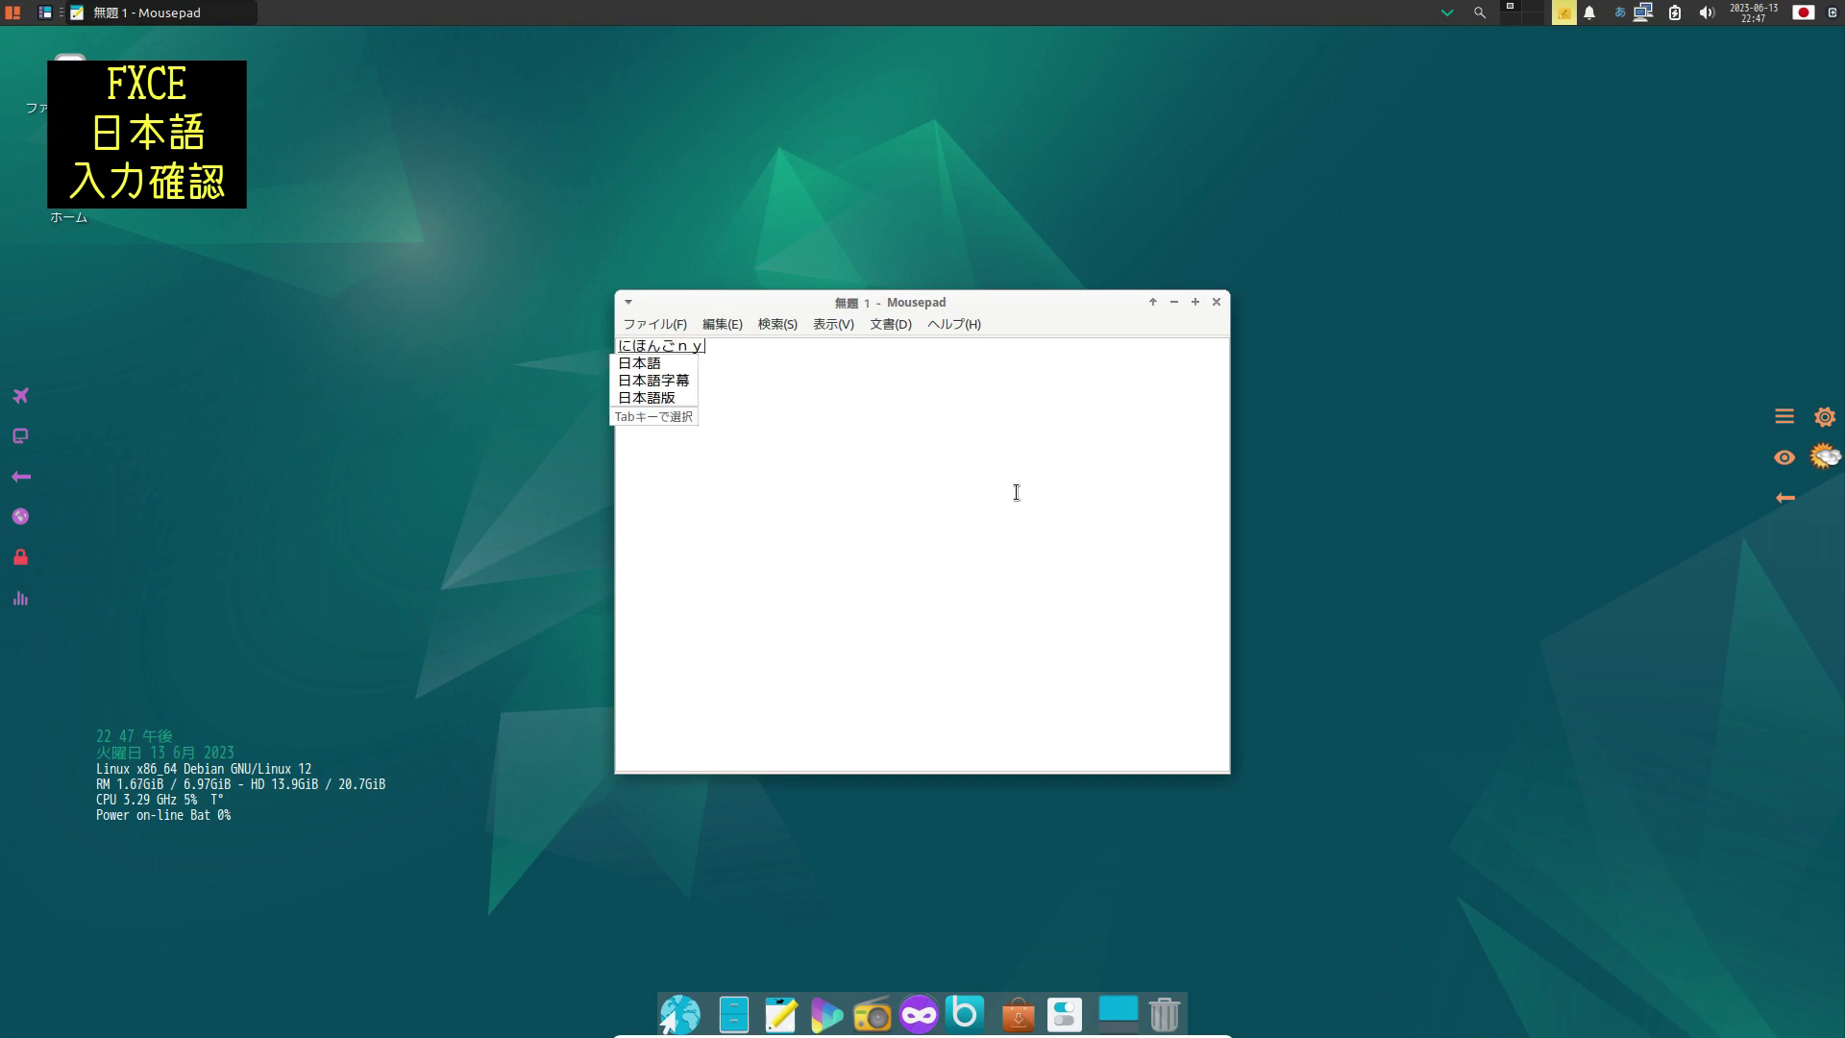
key(space)
text(dekimasu)
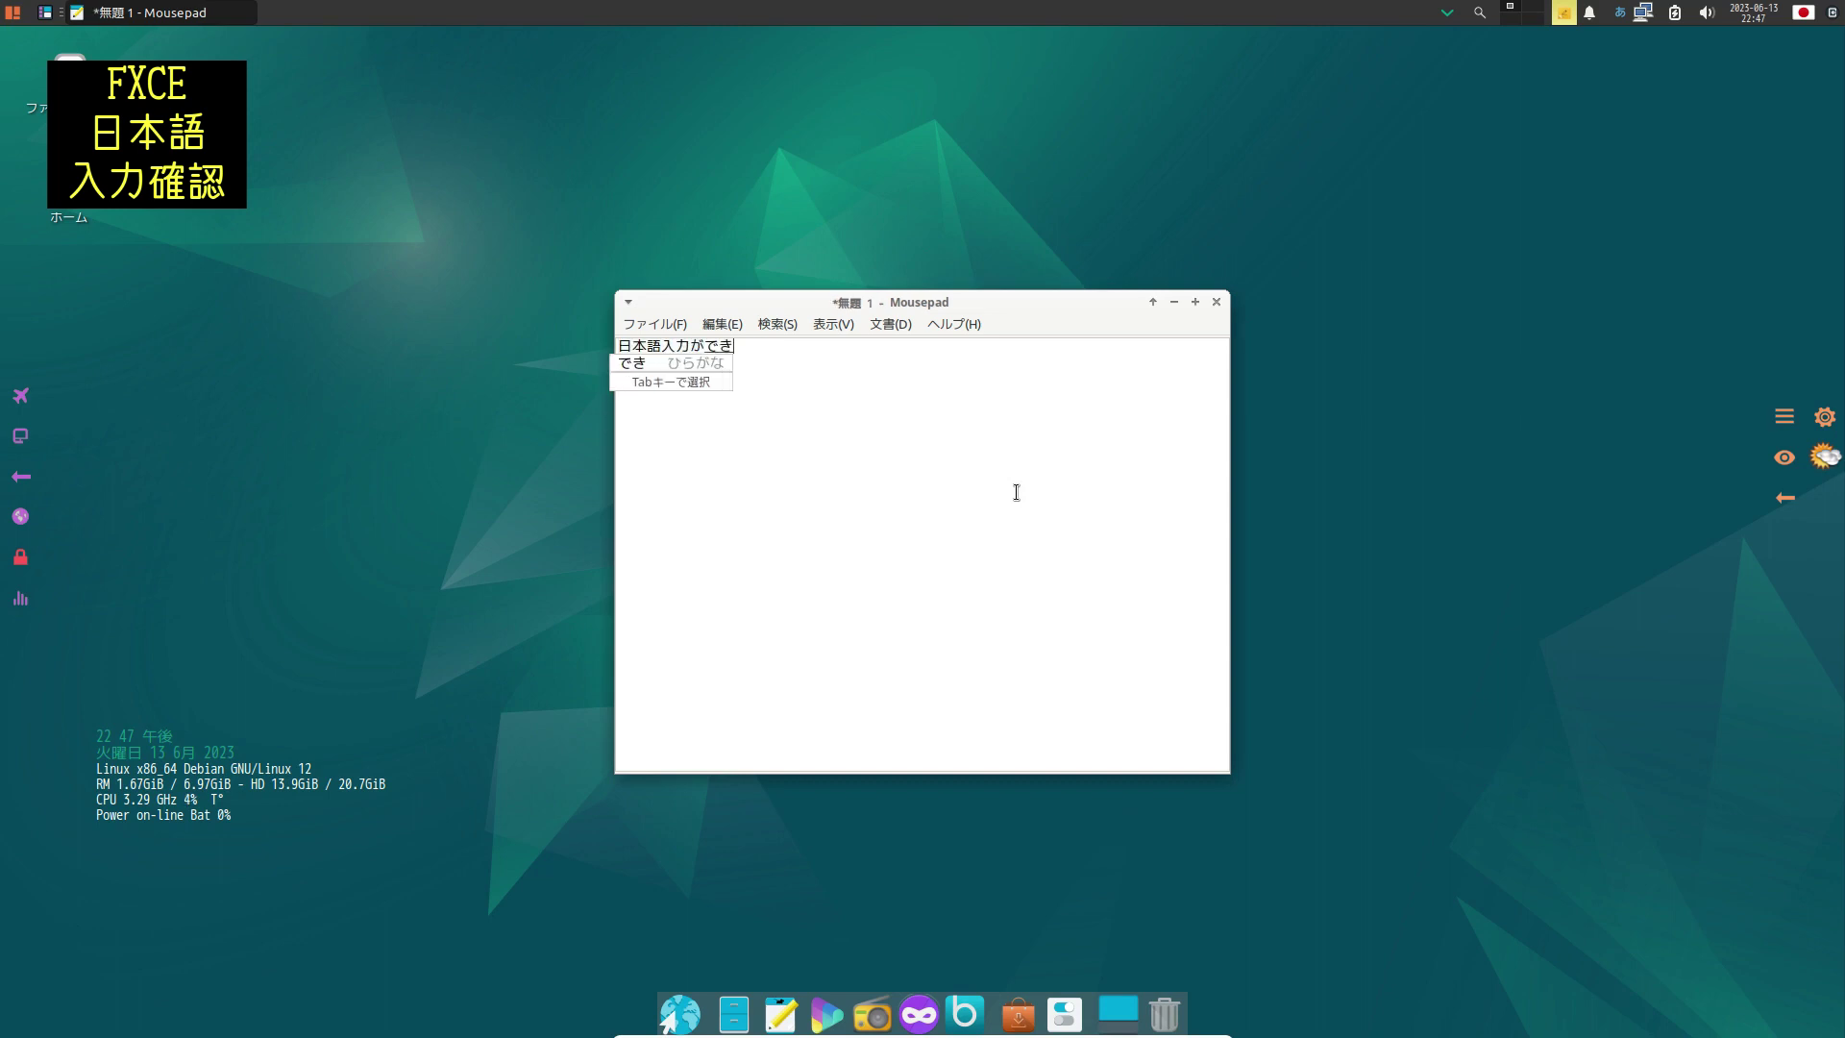
key(Return)
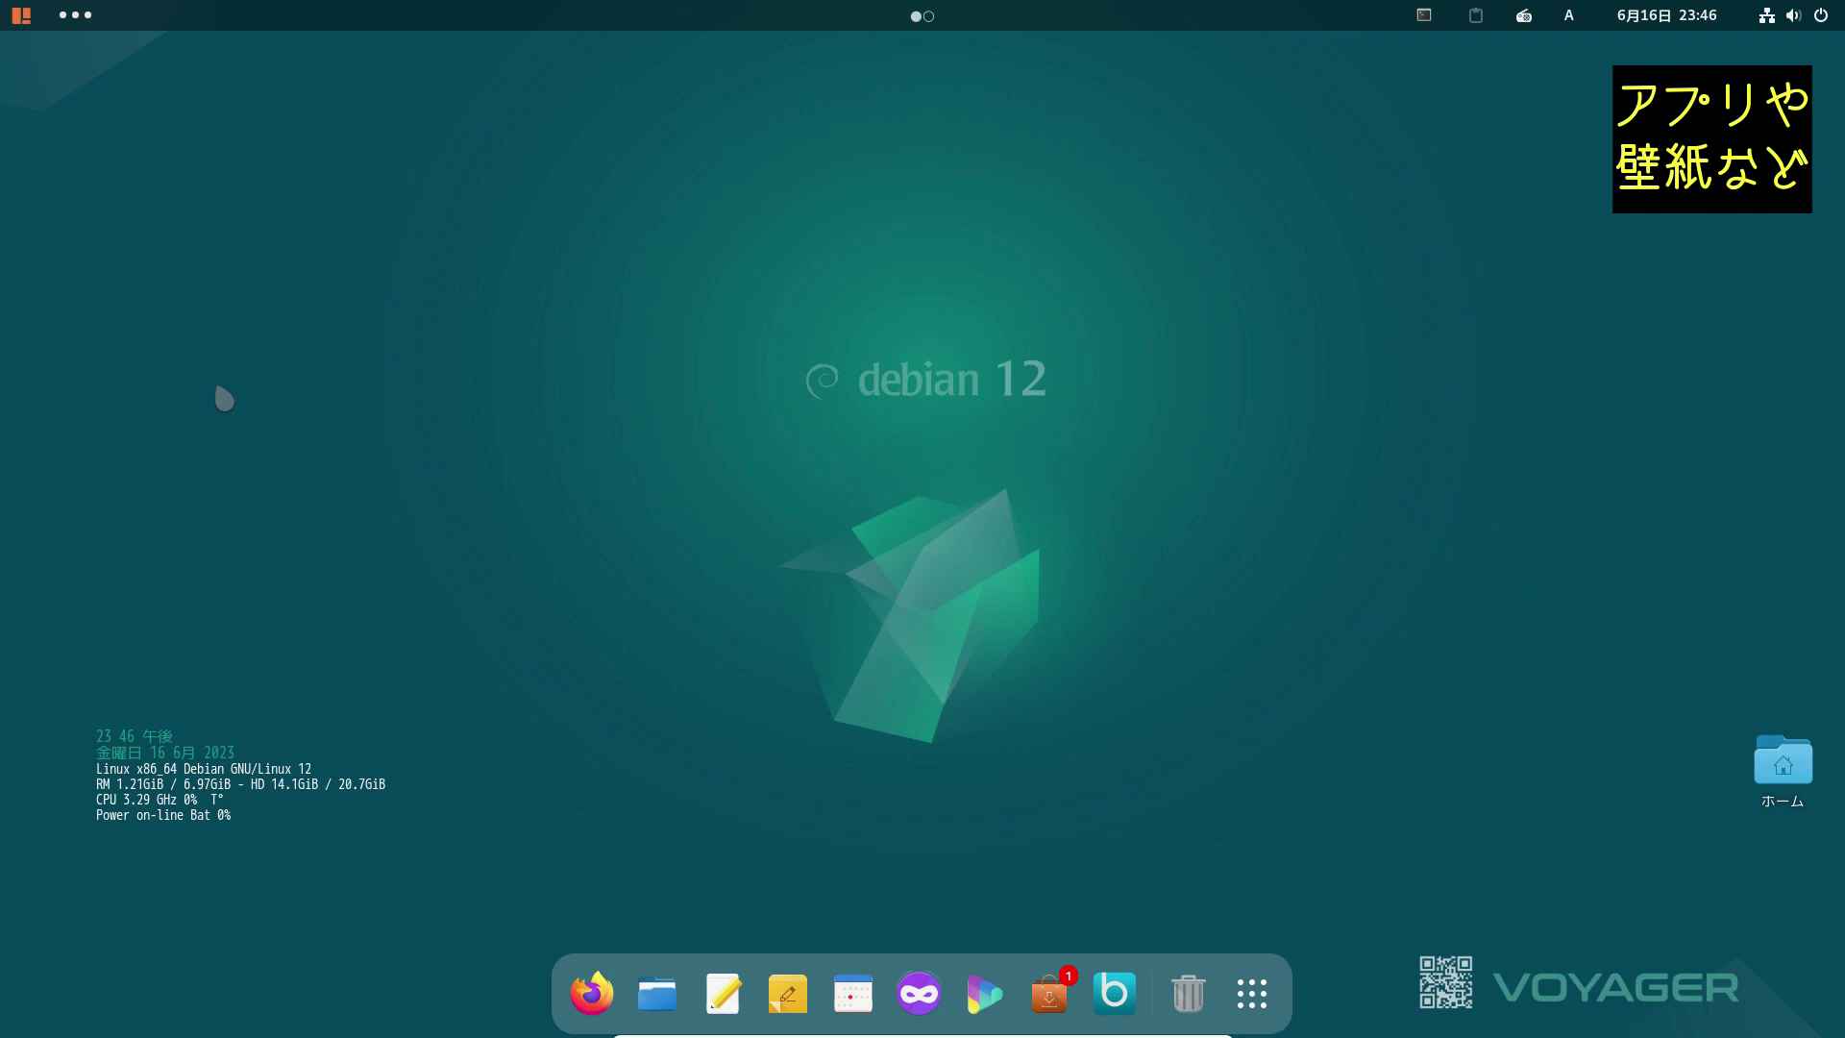
Step: Examine the preinstalled applications in the application menu's categories, including アクセサリ, インターネット, グラフィックス, ゲーム and サウンドとビデオ
click(21, 15)
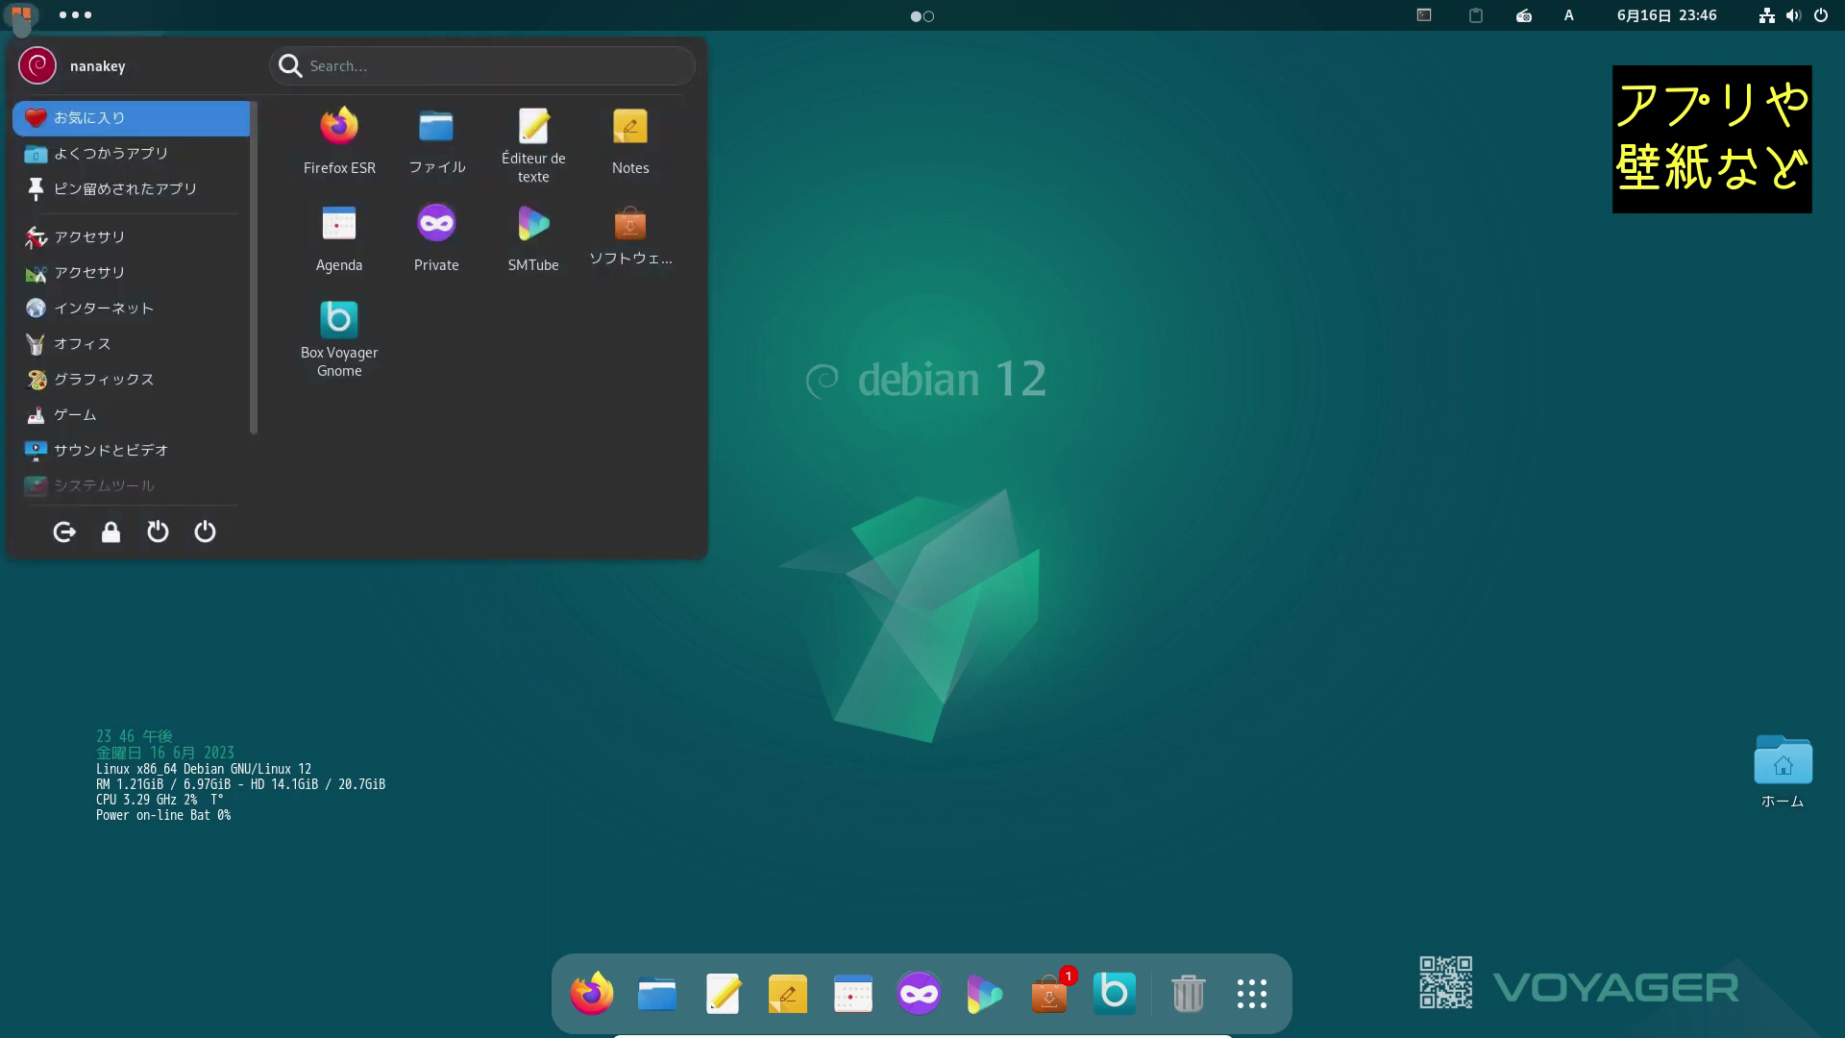
click(111, 159)
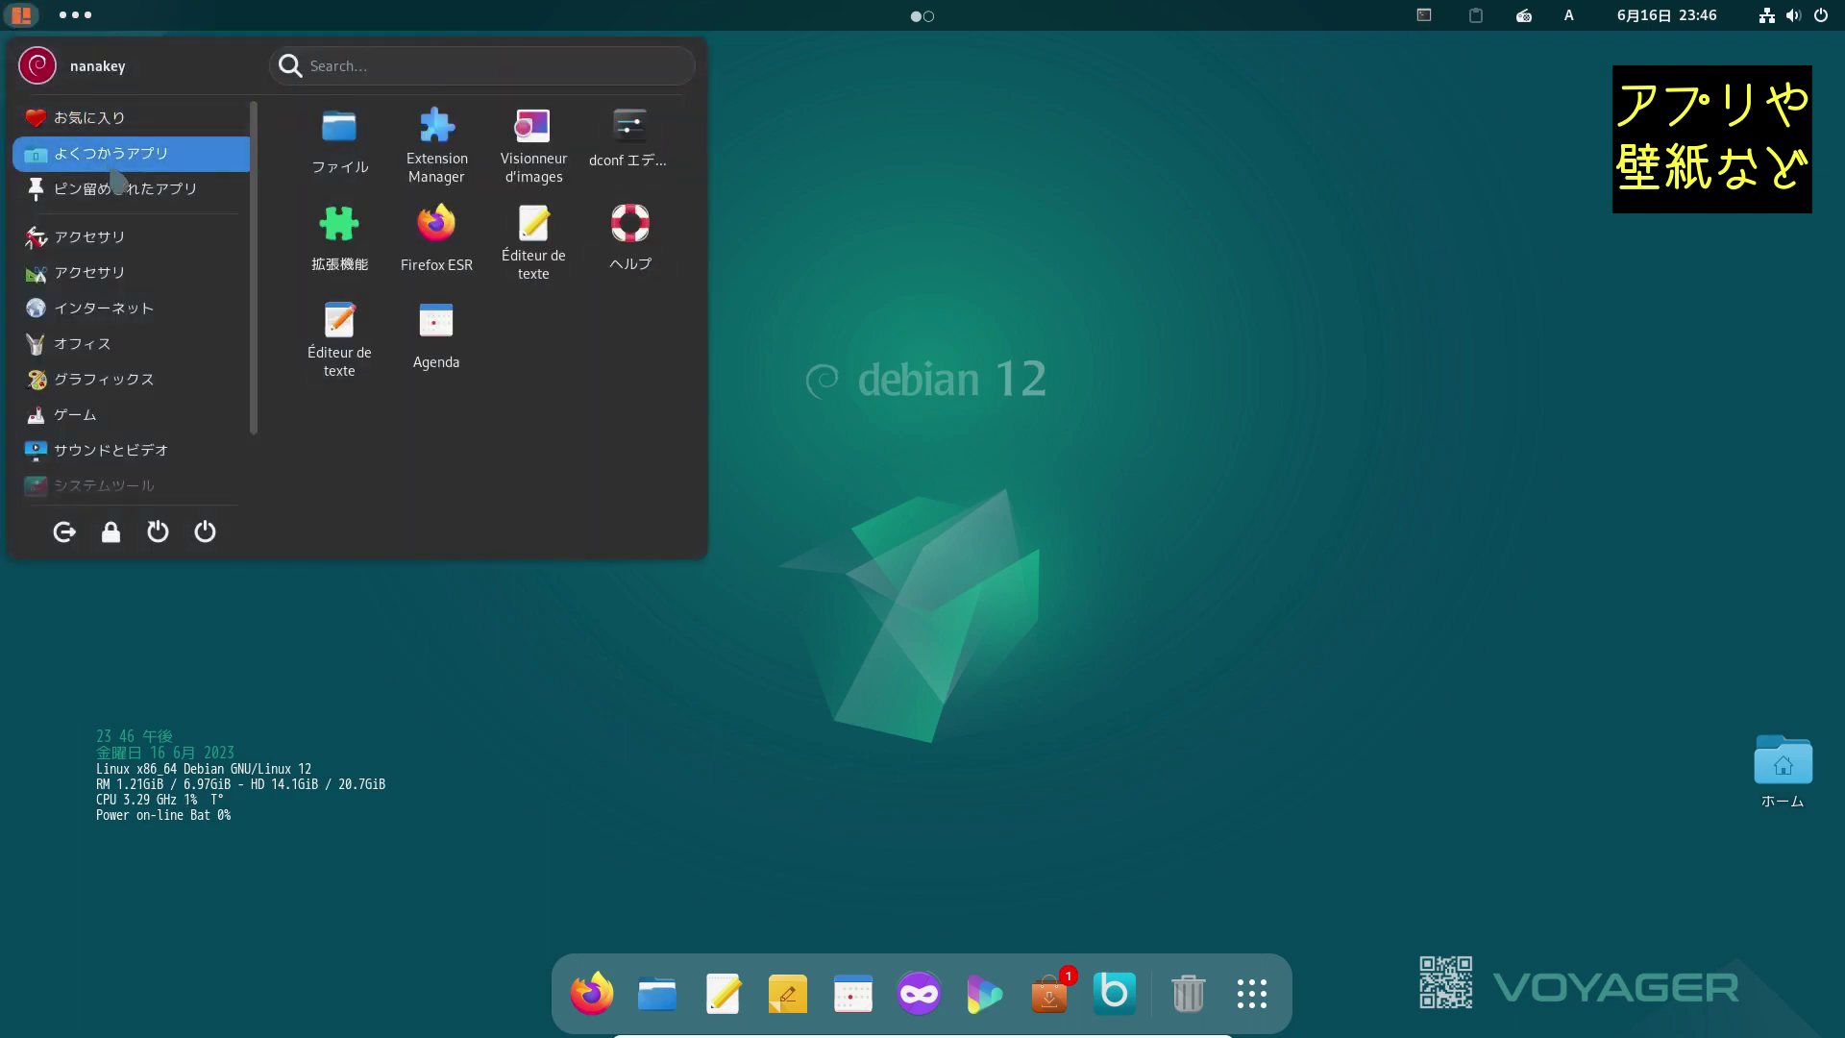
click(121, 197)
click(126, 237)
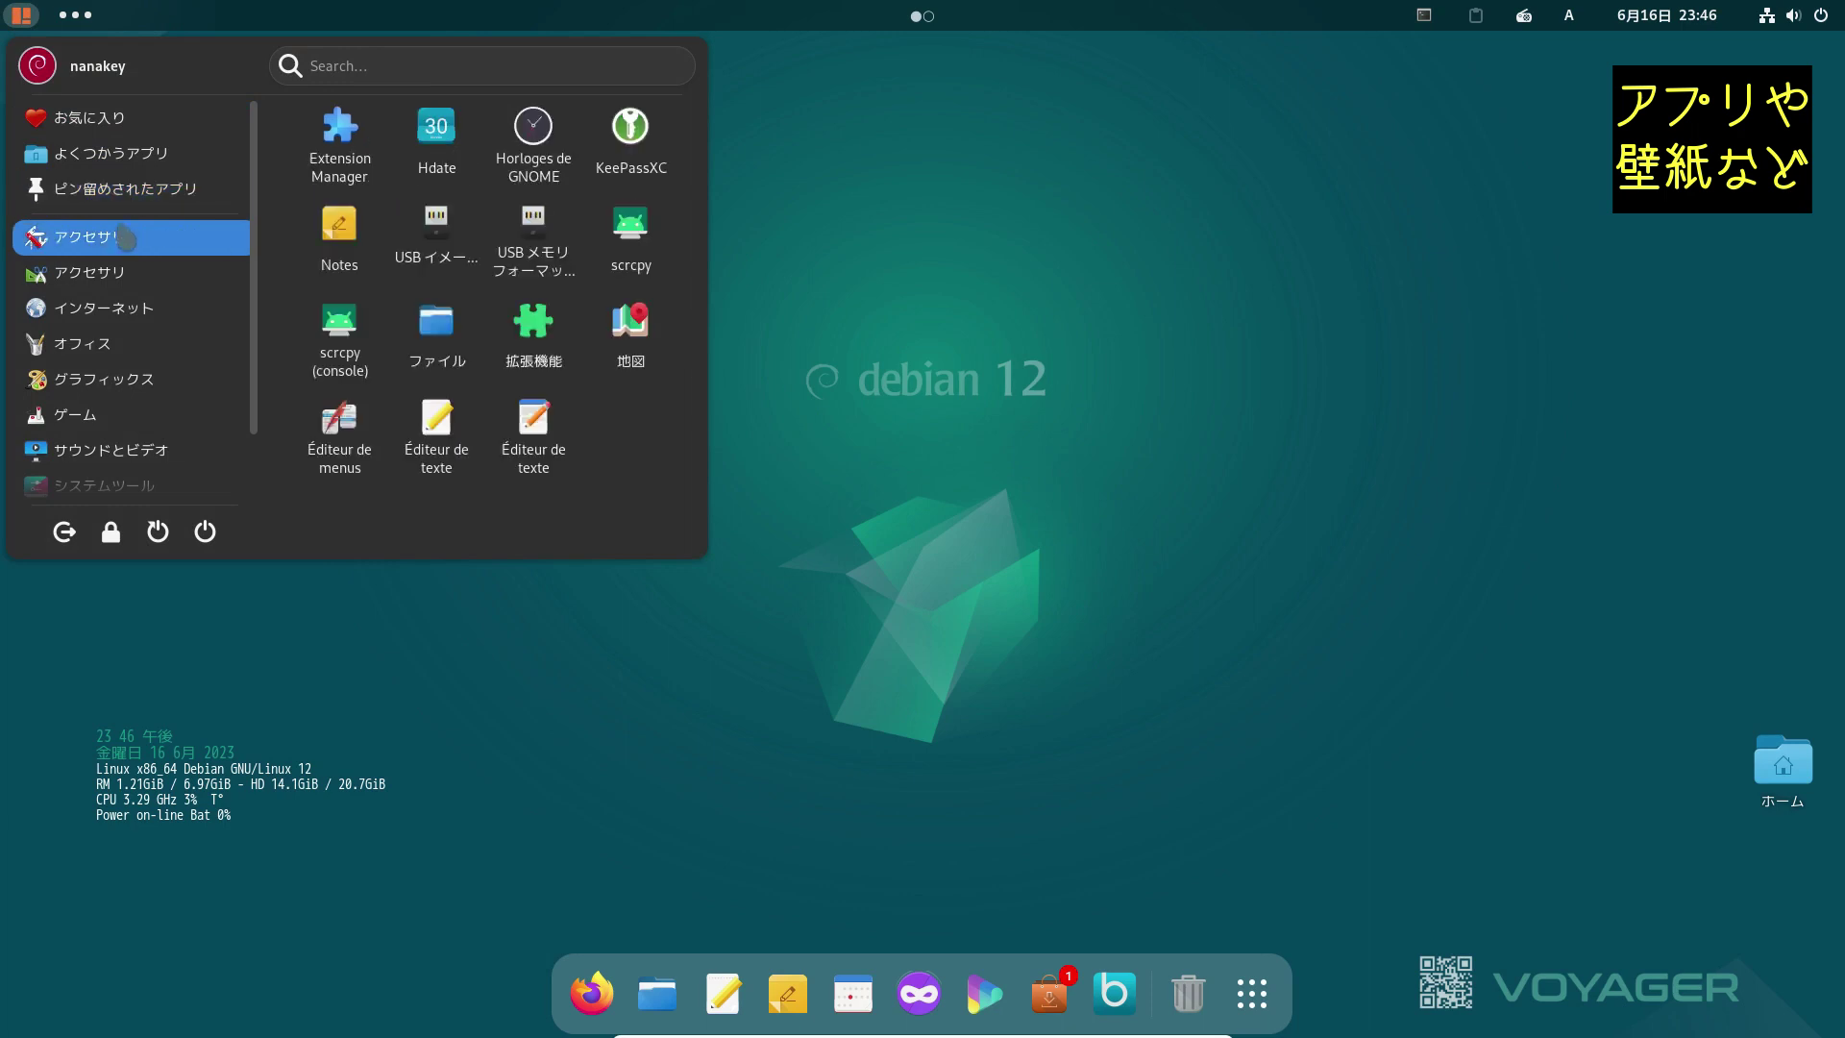
click(124, 273)
click(125, 307)
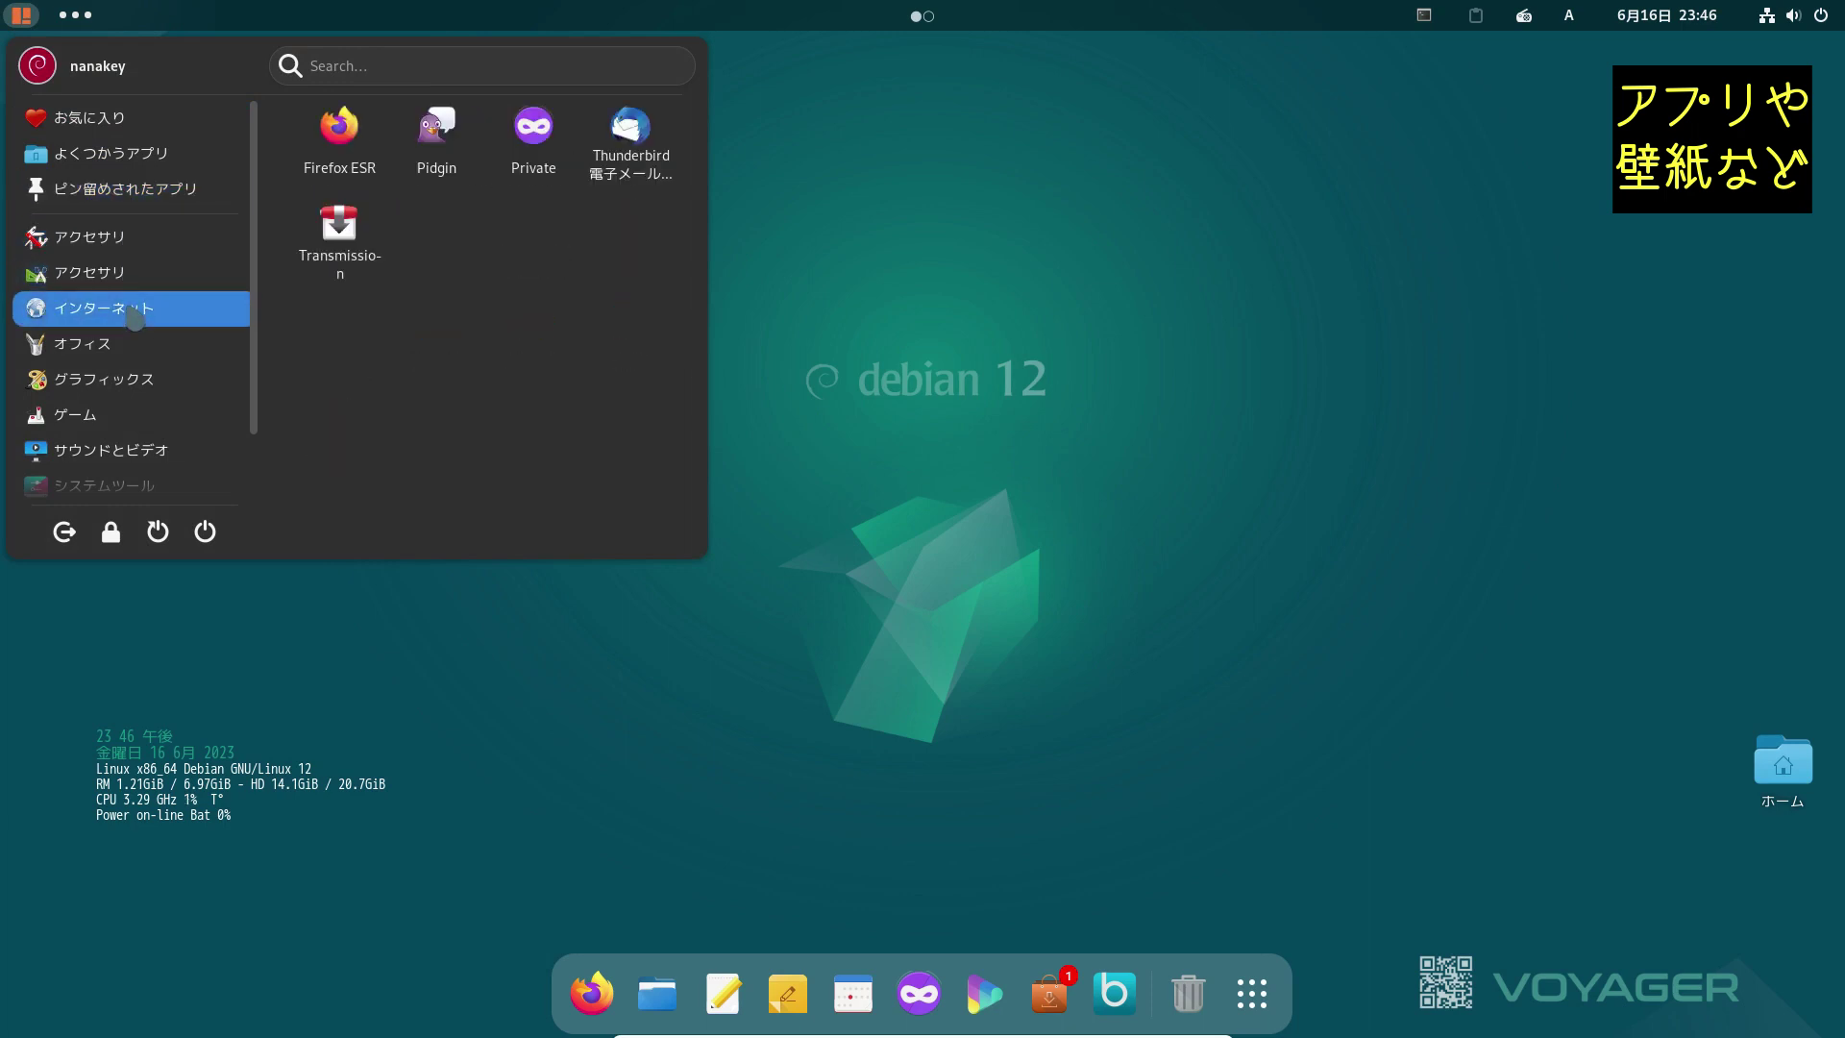
click(143, 380)
click(146, 415)
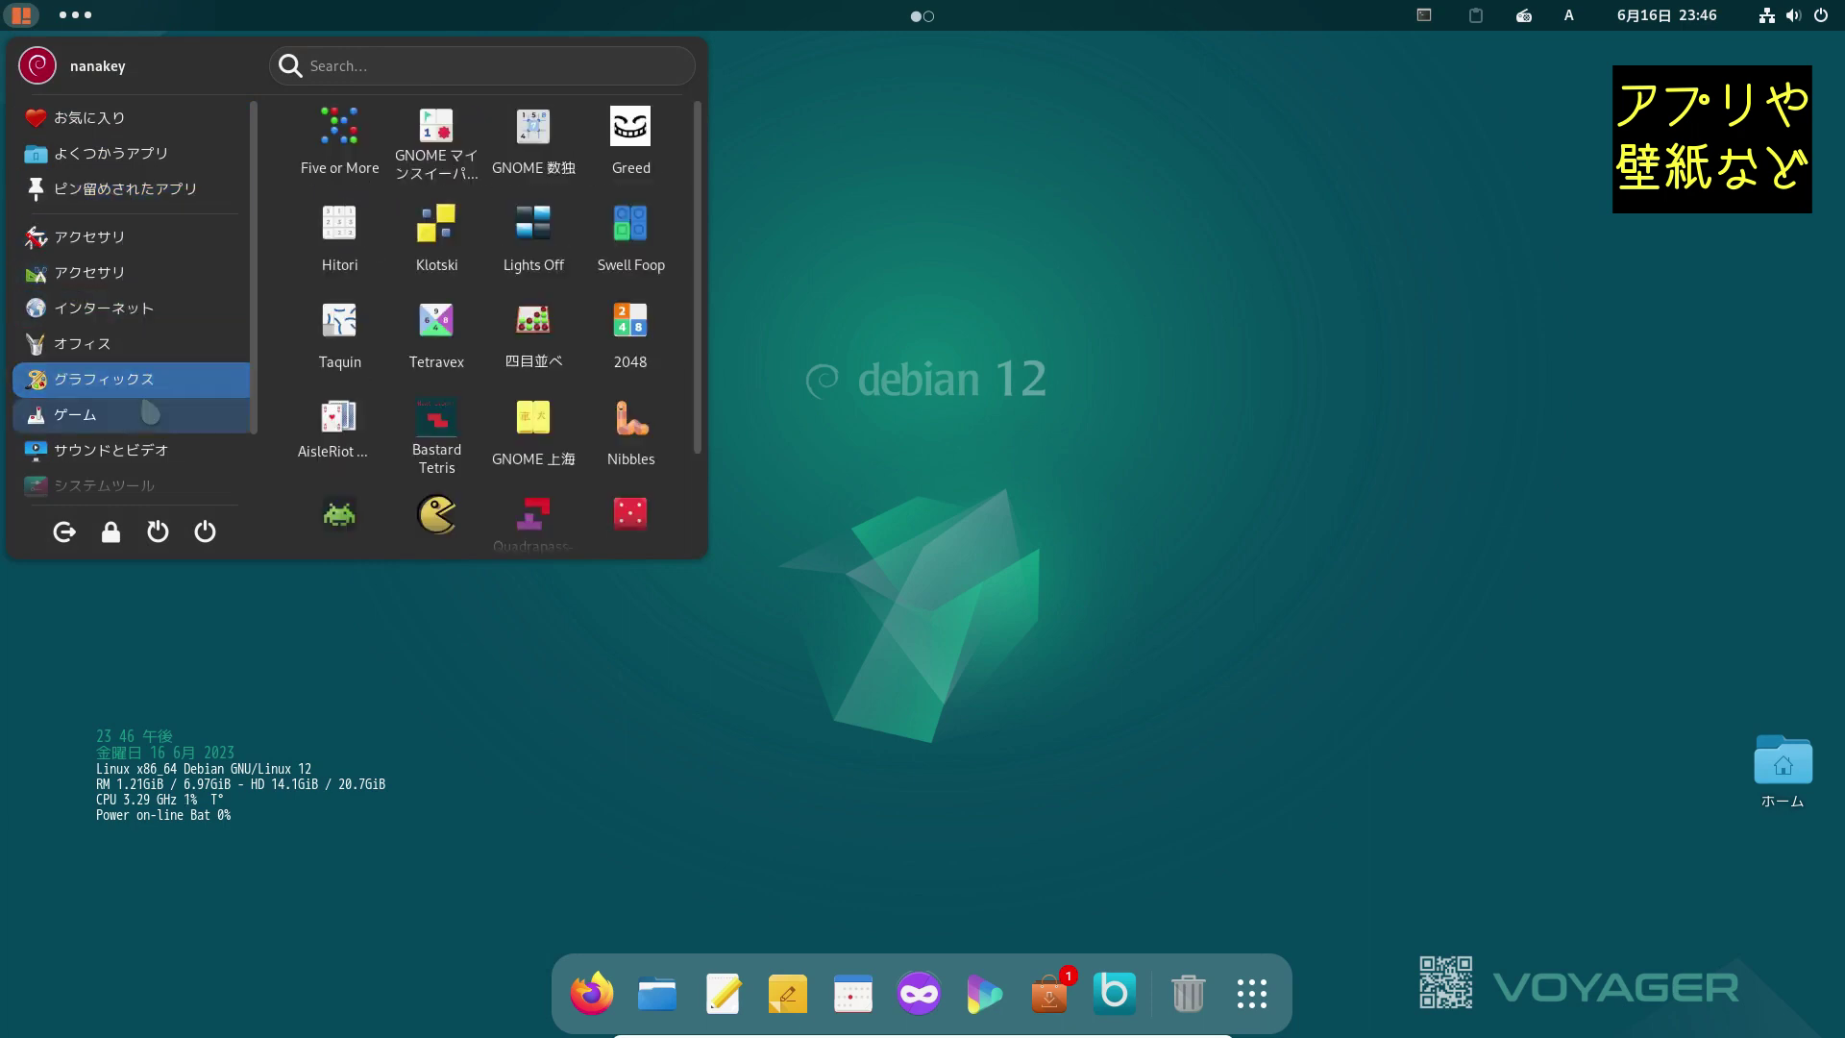
click(156, 449)
click(161, 480)
mouse_move(180, 306)
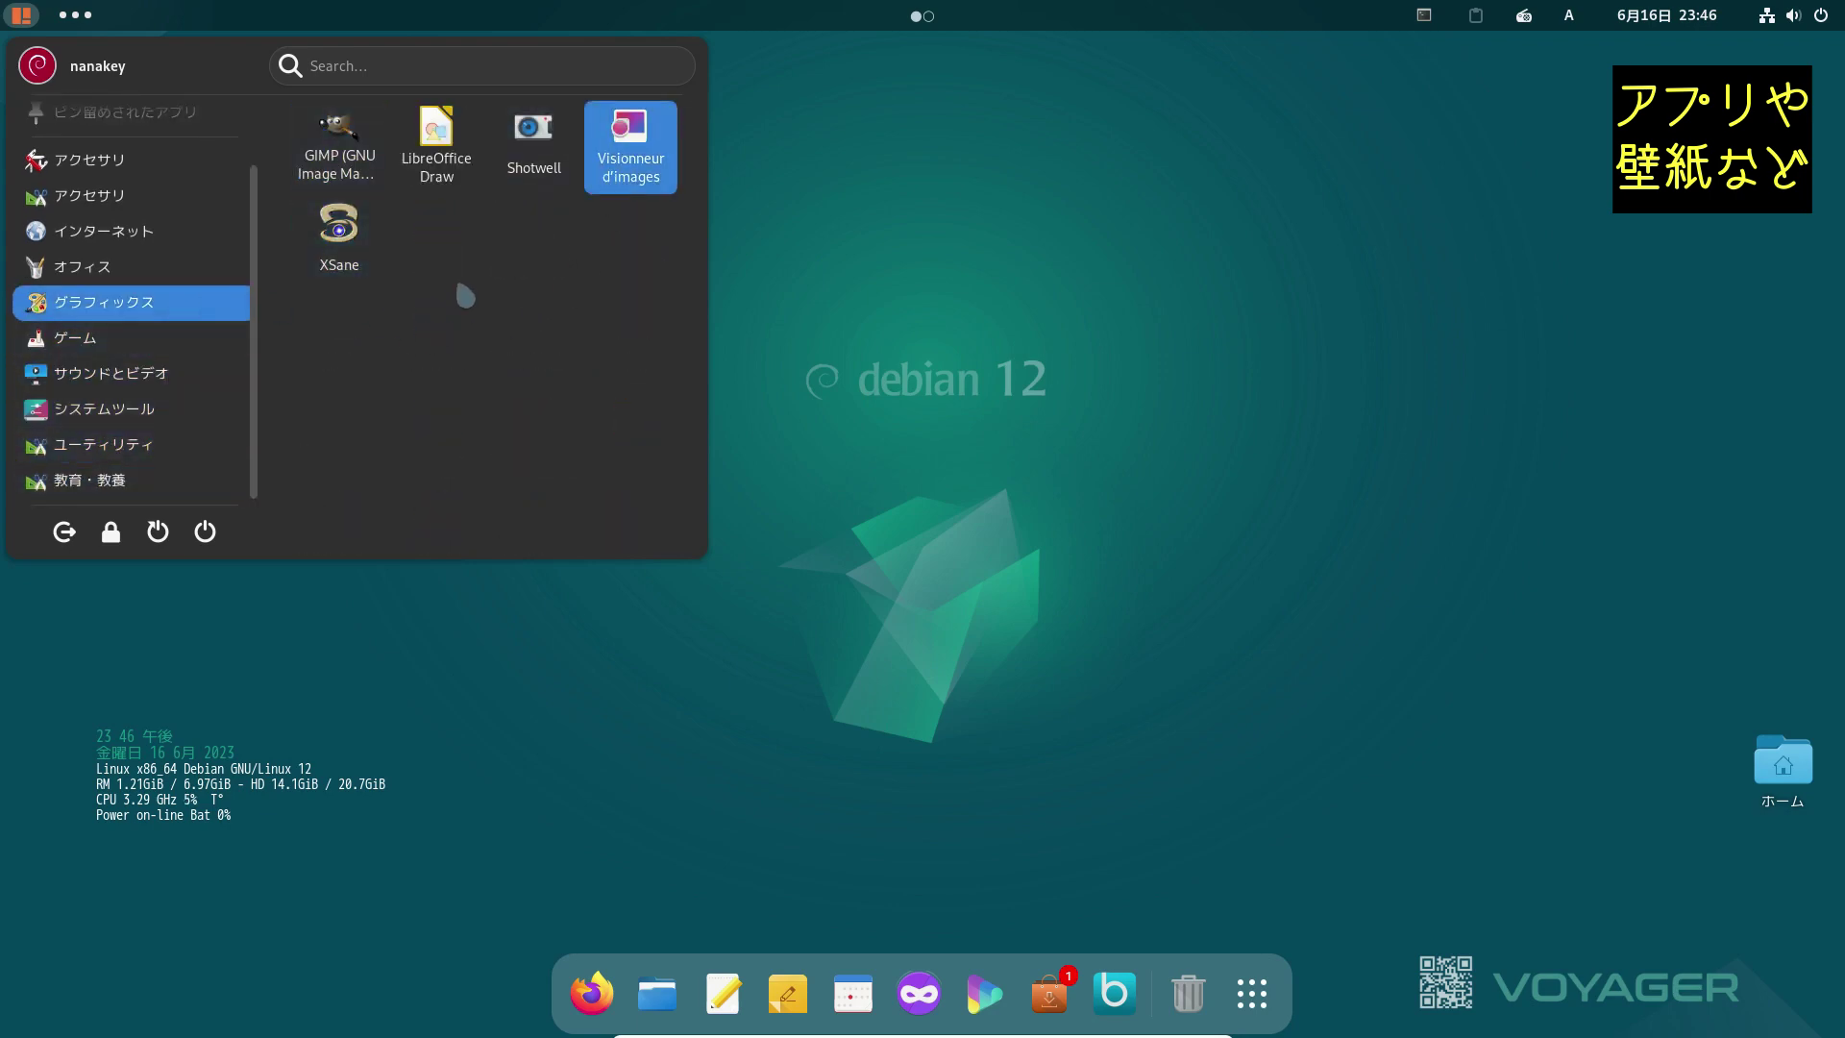
mouse_move(144, 375)
scroll(149, 377, up, 1)
scroll(145, 404, down, 1)
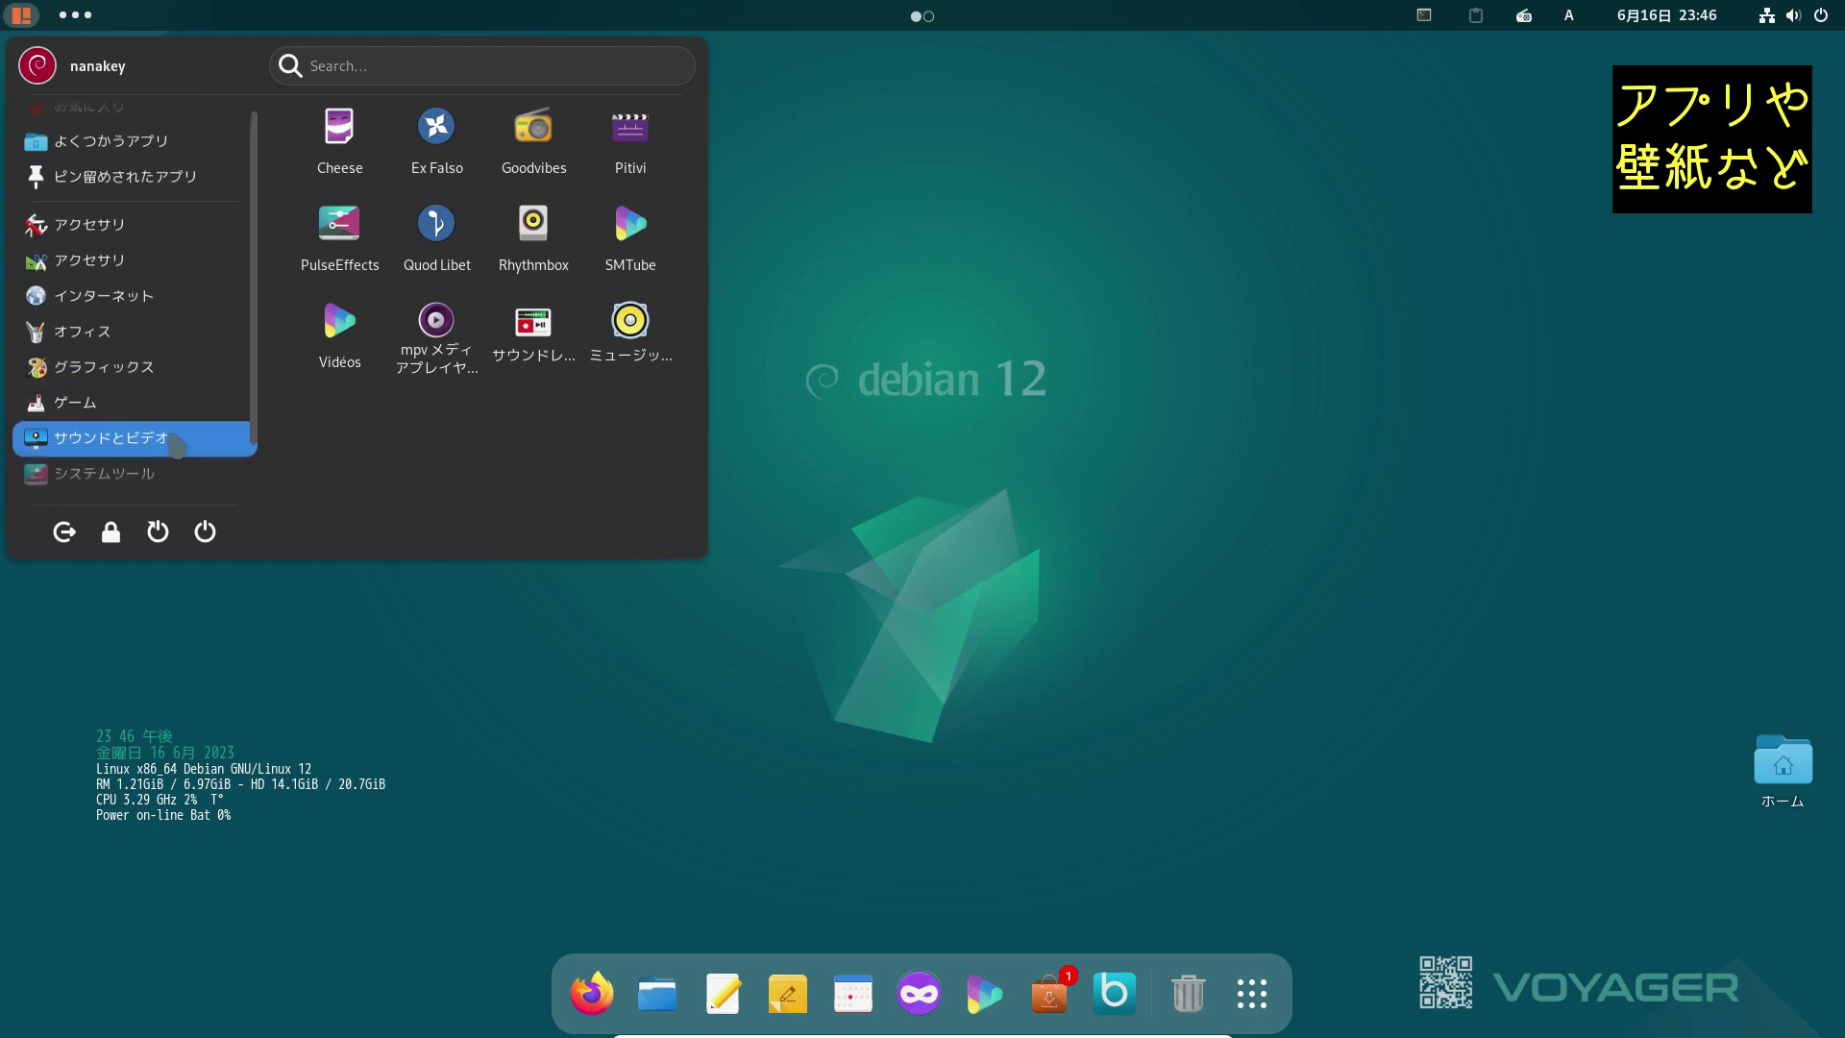
mouse_move(185, 247)
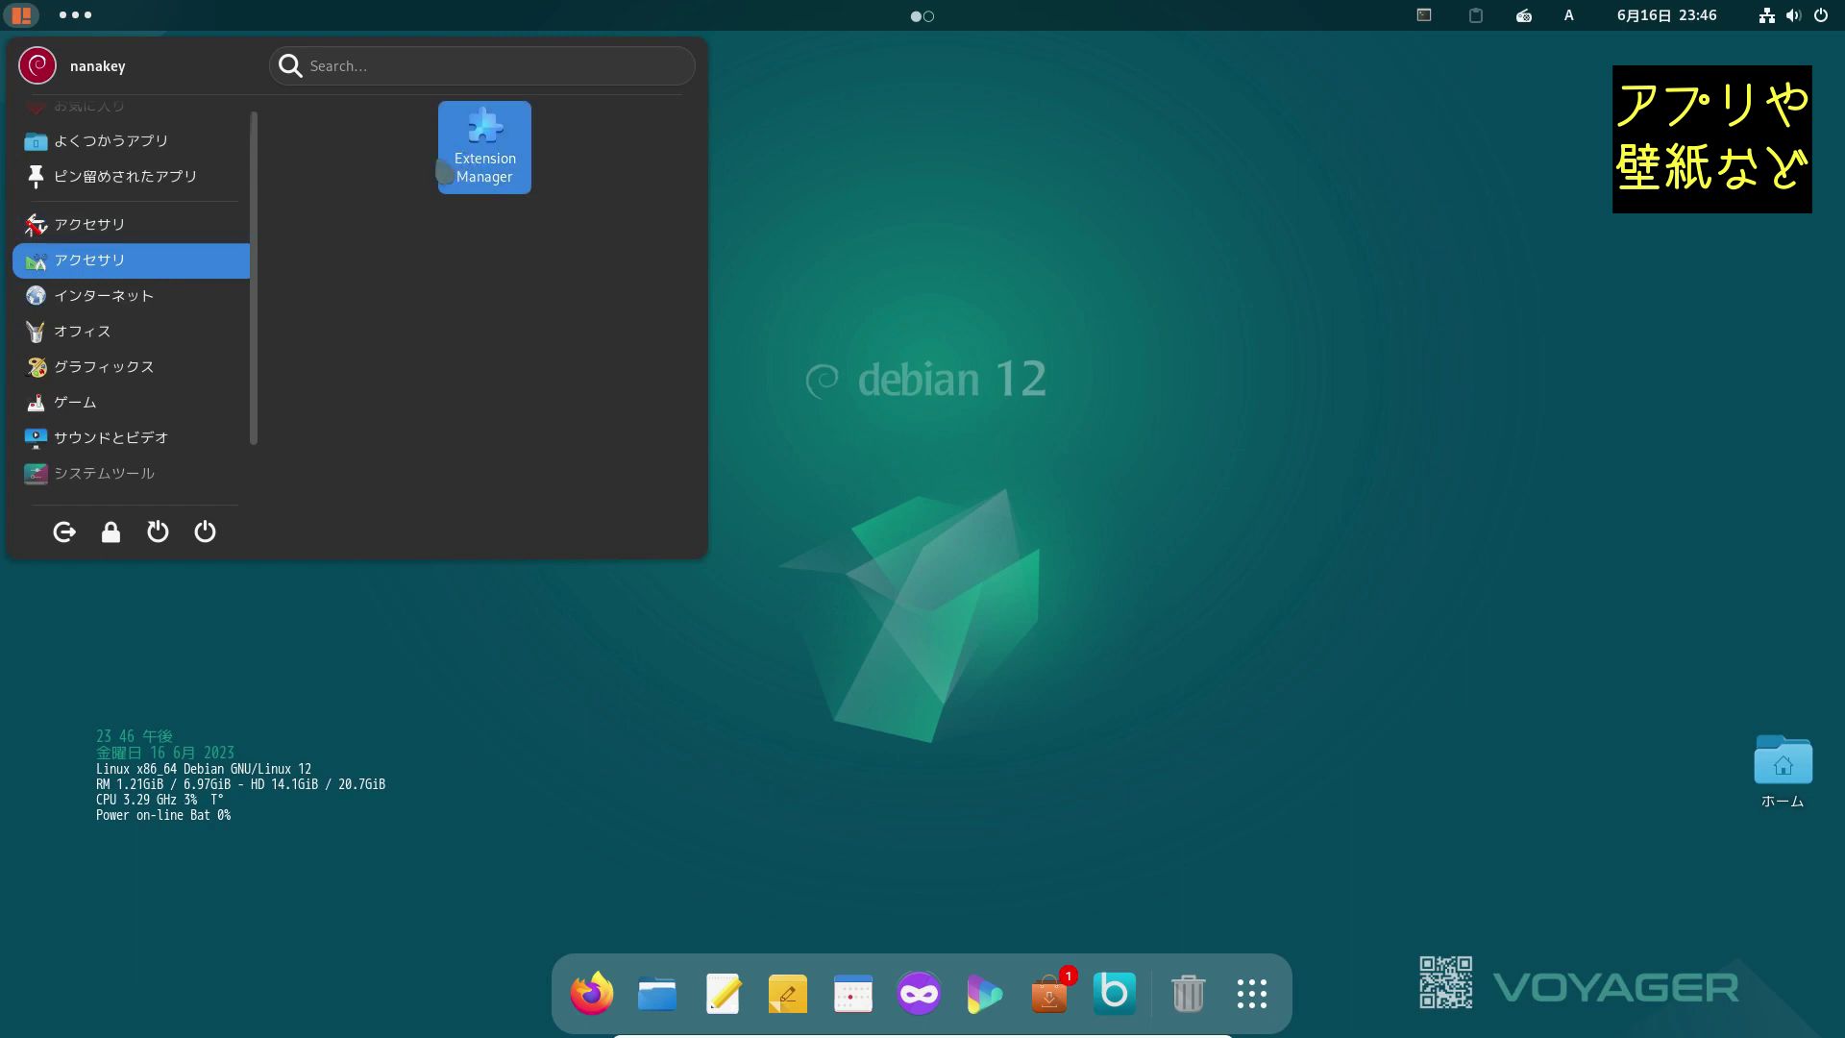
Step: Launch Extension Manager and the 拡張機能 app from the アクセサリ category to look at the GNOME Shell extension settings
mouse_move(227, 224)
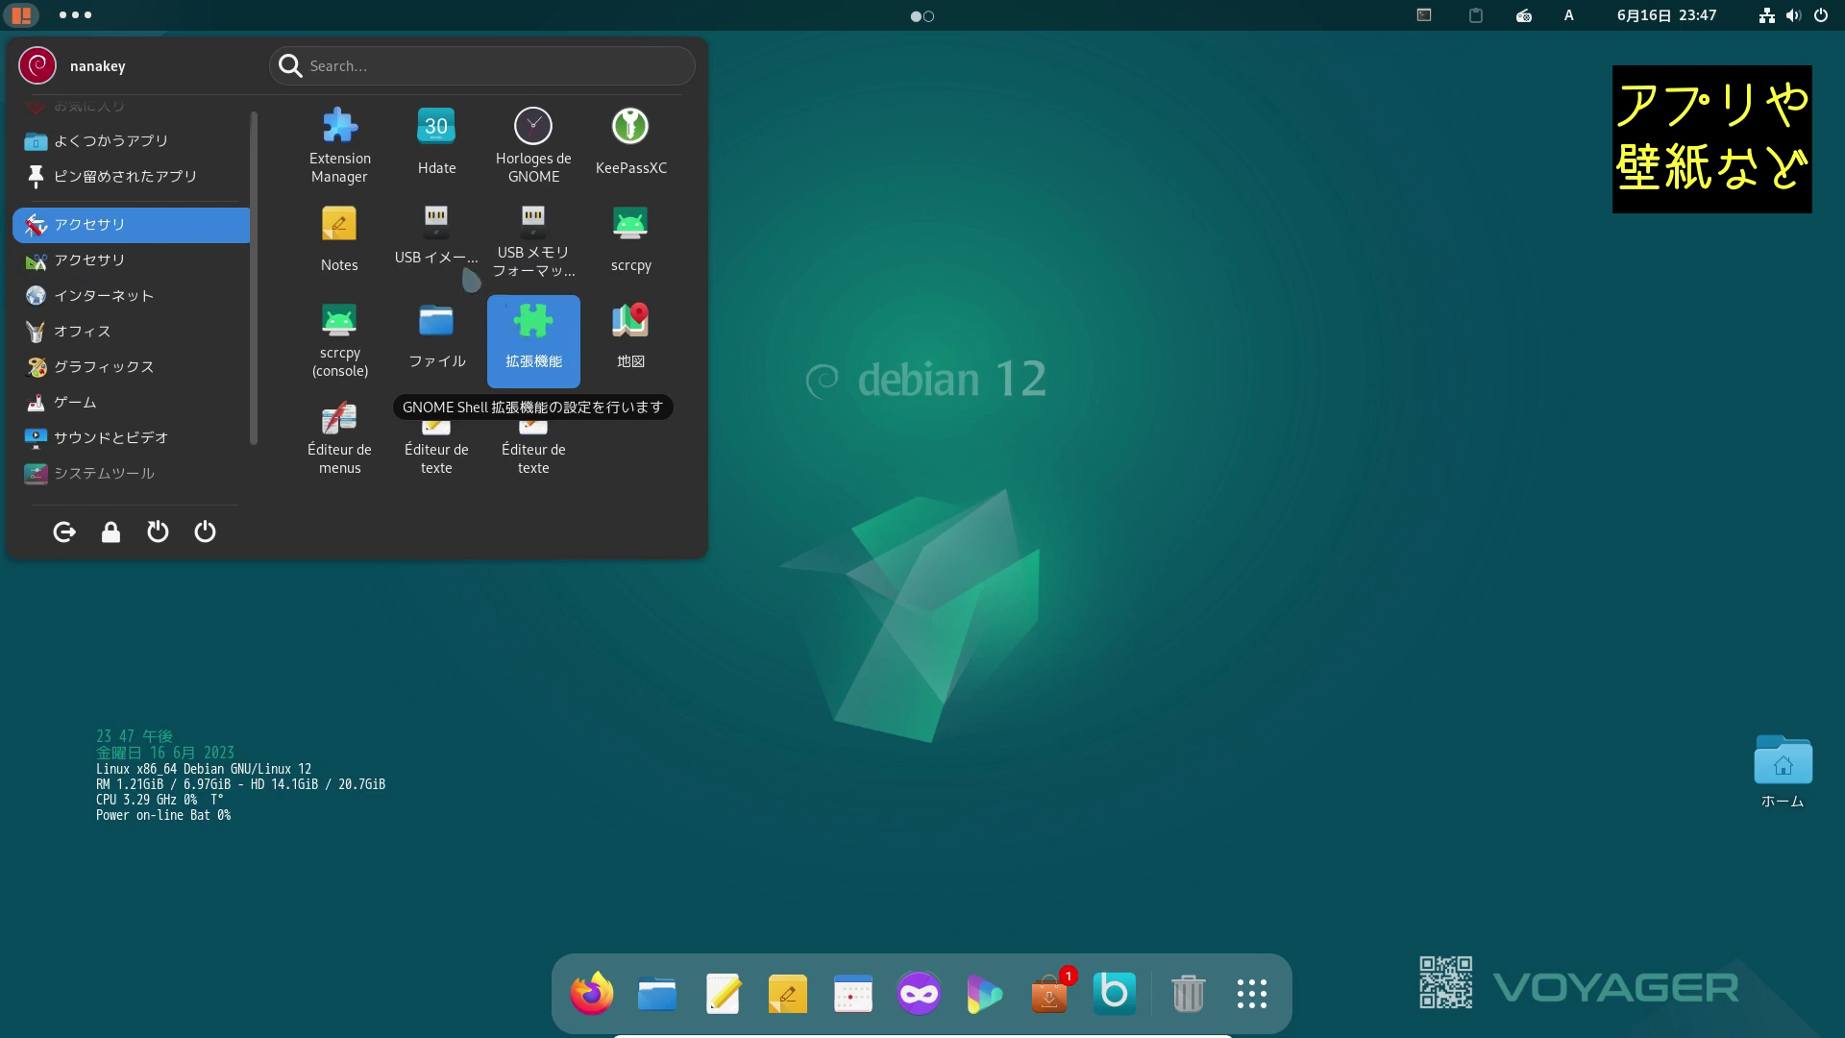
click(352, 152)
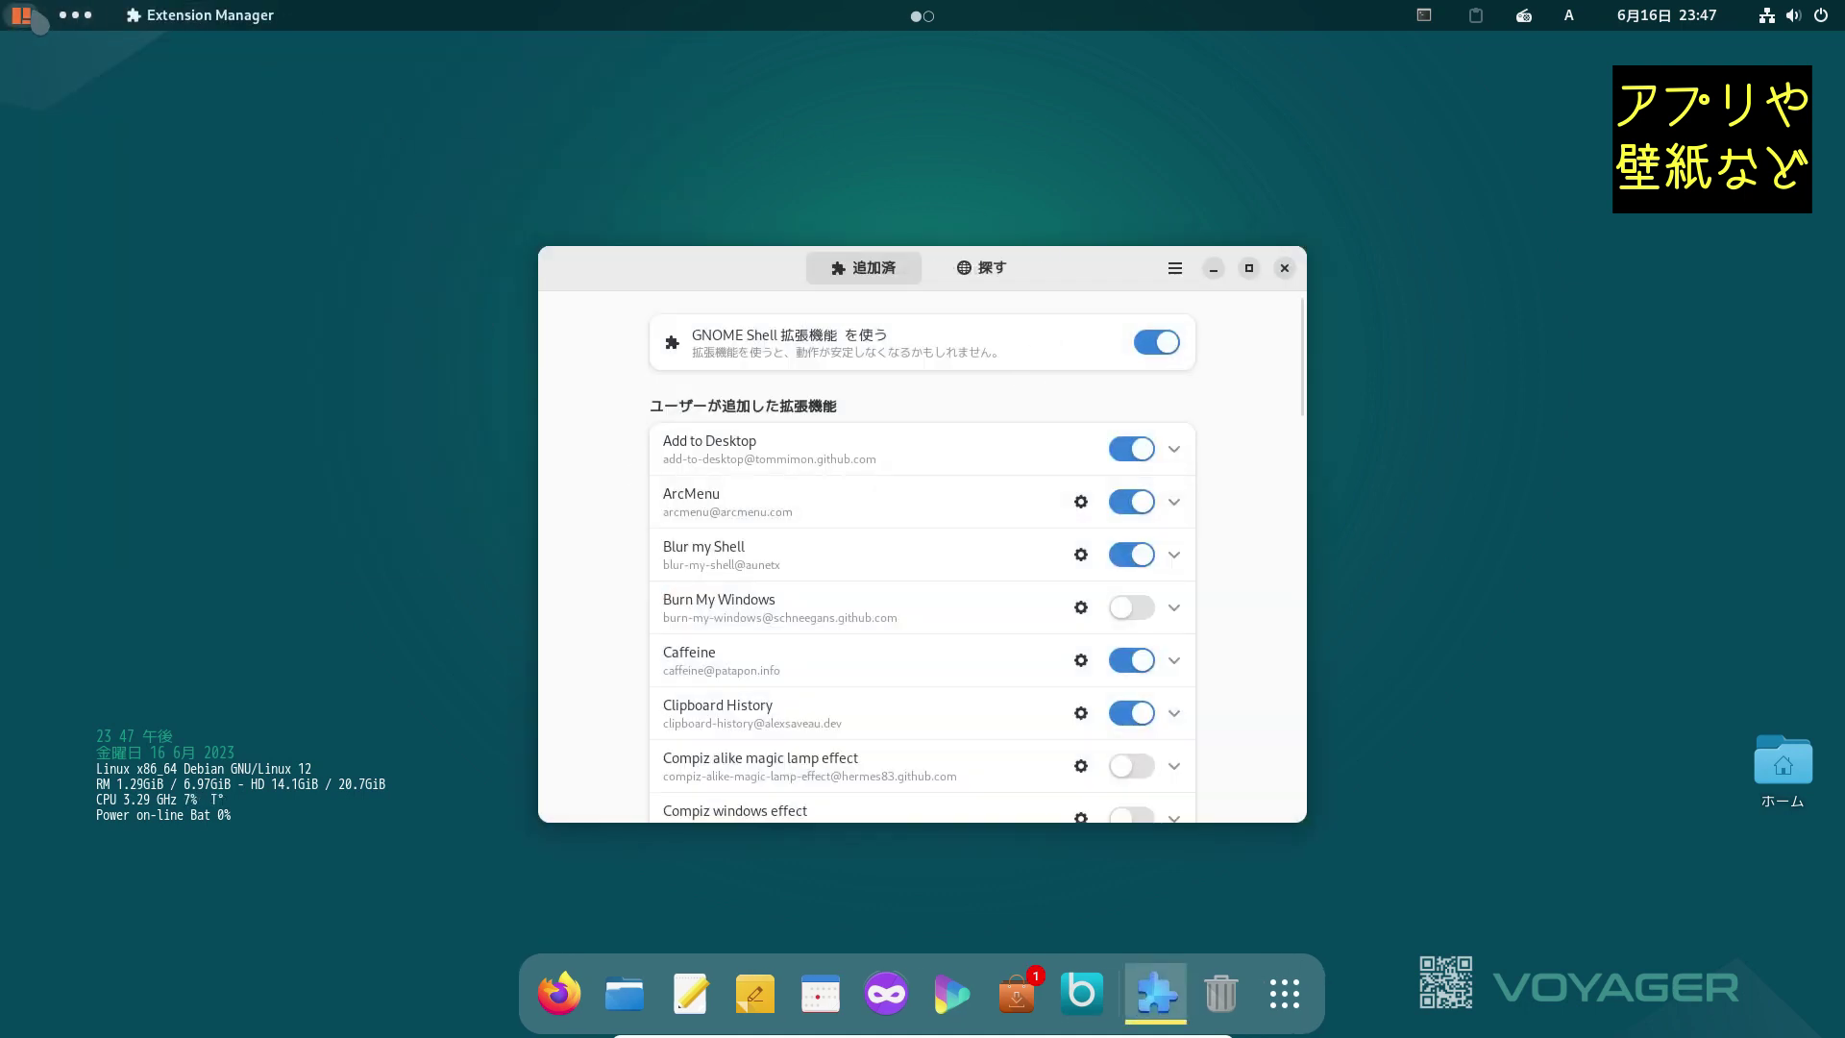
click(25, 16)
click(91, 238)
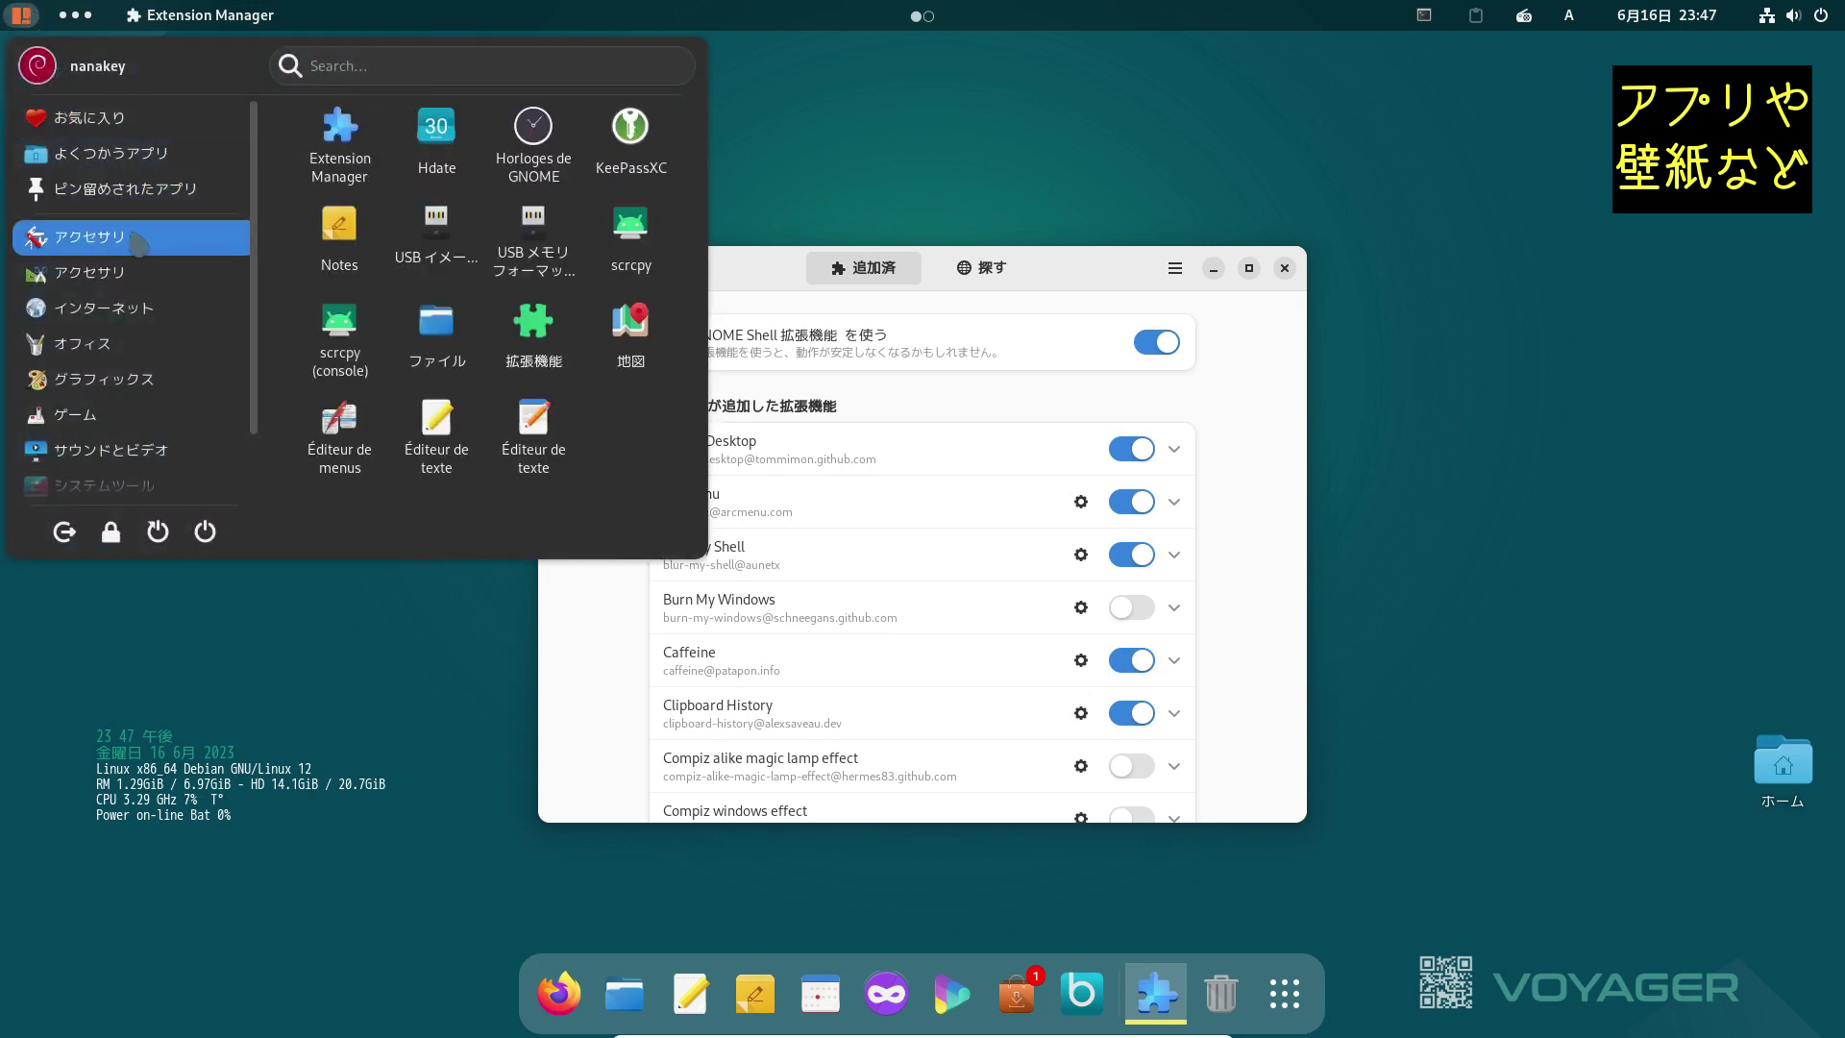
click(538, 336)
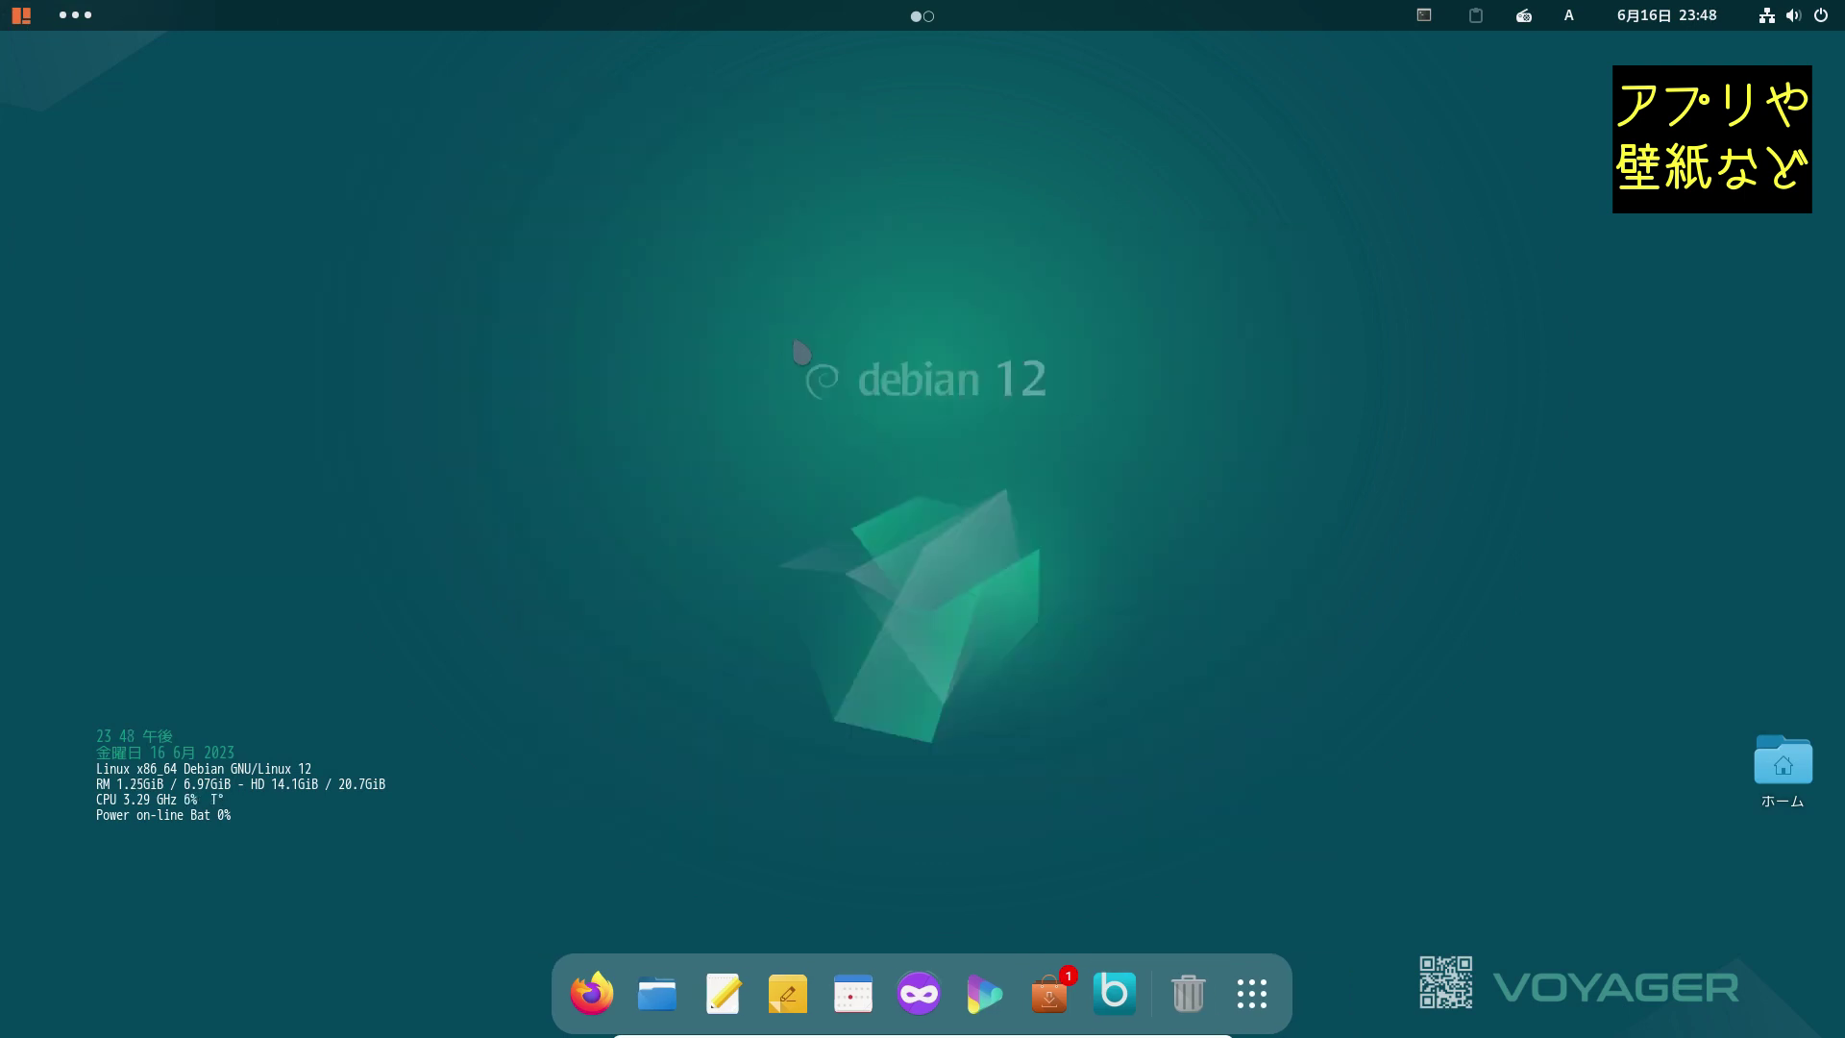
Step: Compare the two アクセサリ categories, review the ゲーム and ユーティリティ applications, and close the application menu
click(21, 15)
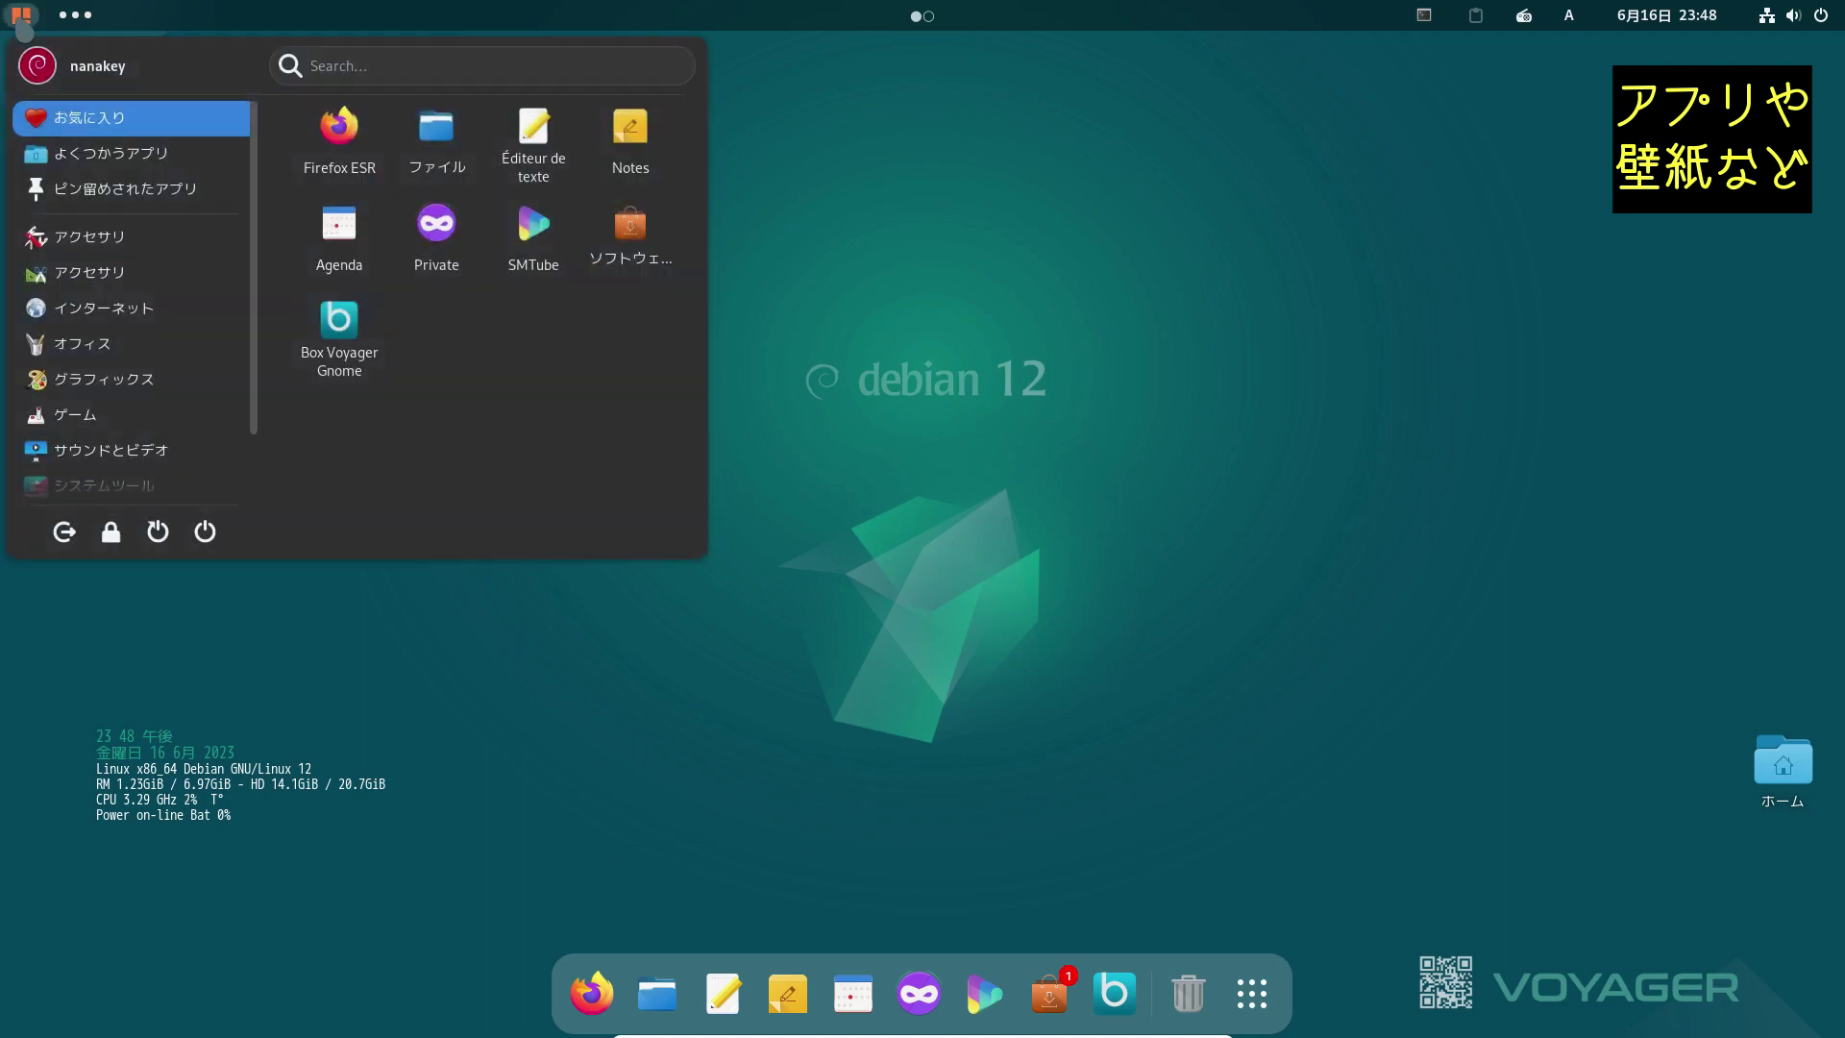
mouse_move(115, 242)
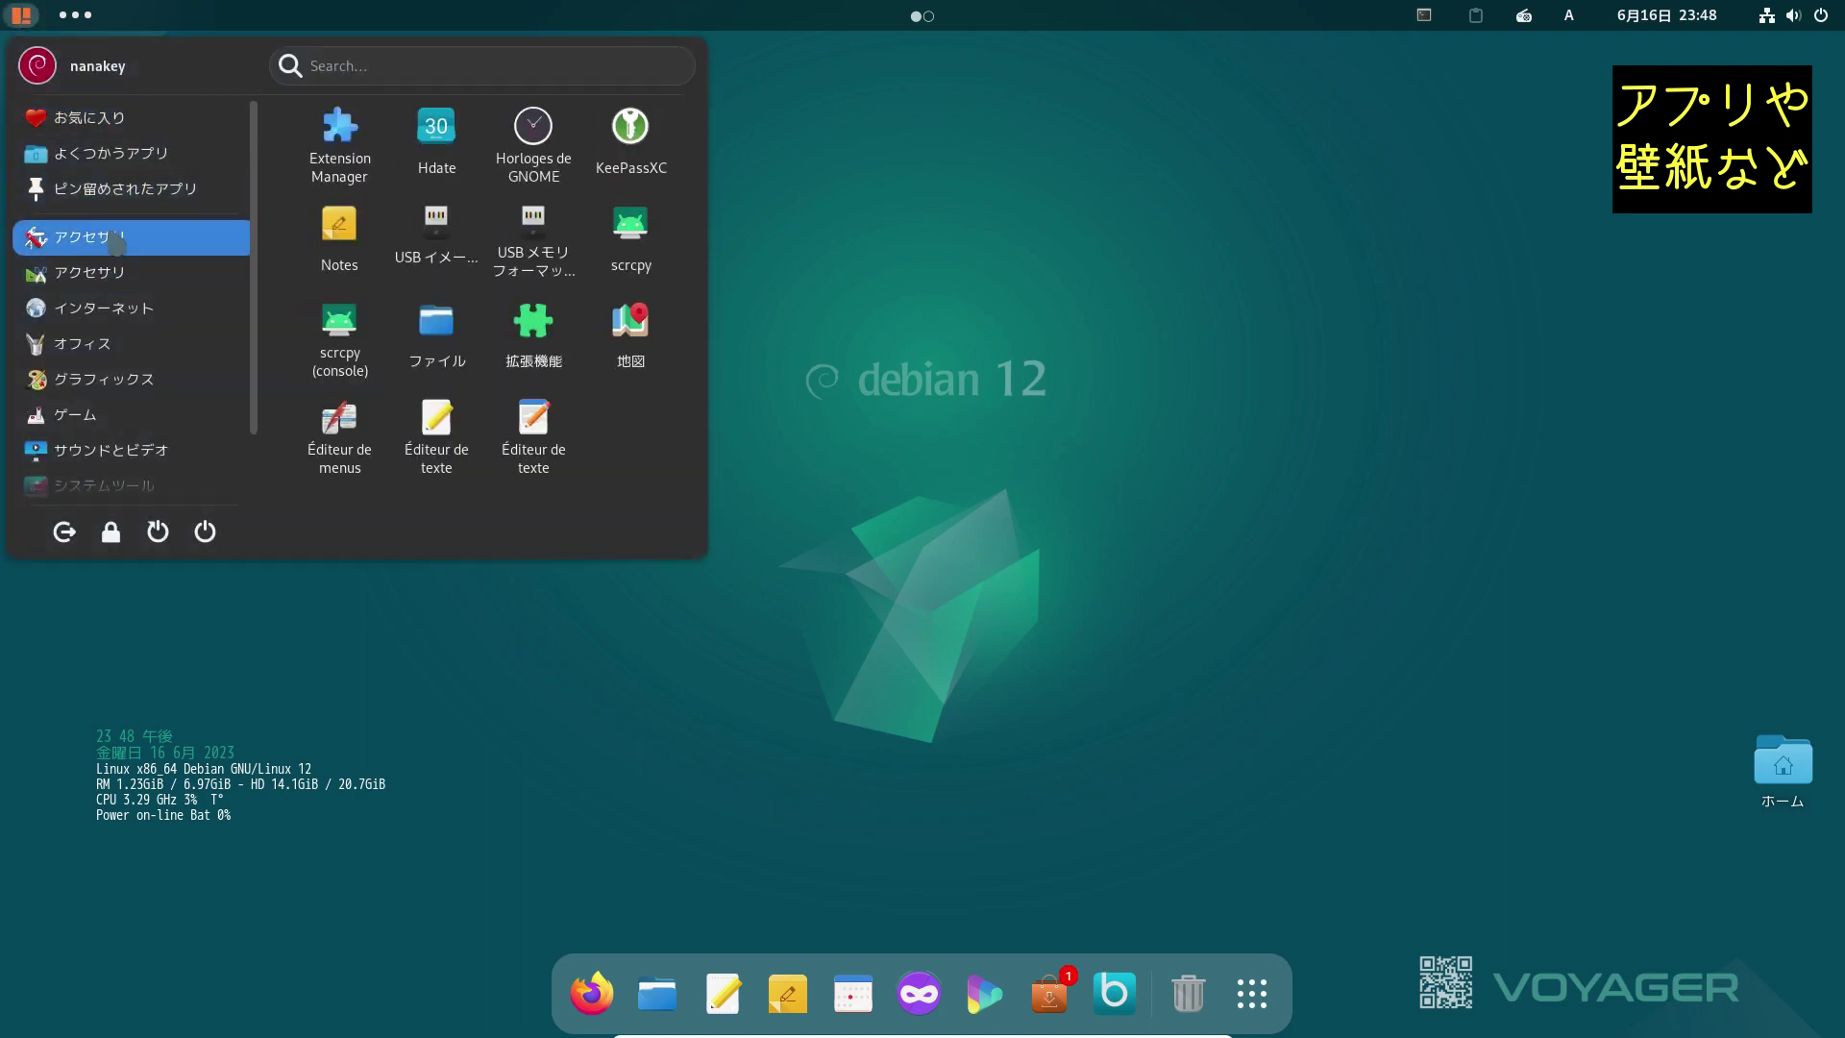
mouse_move(119, 274)
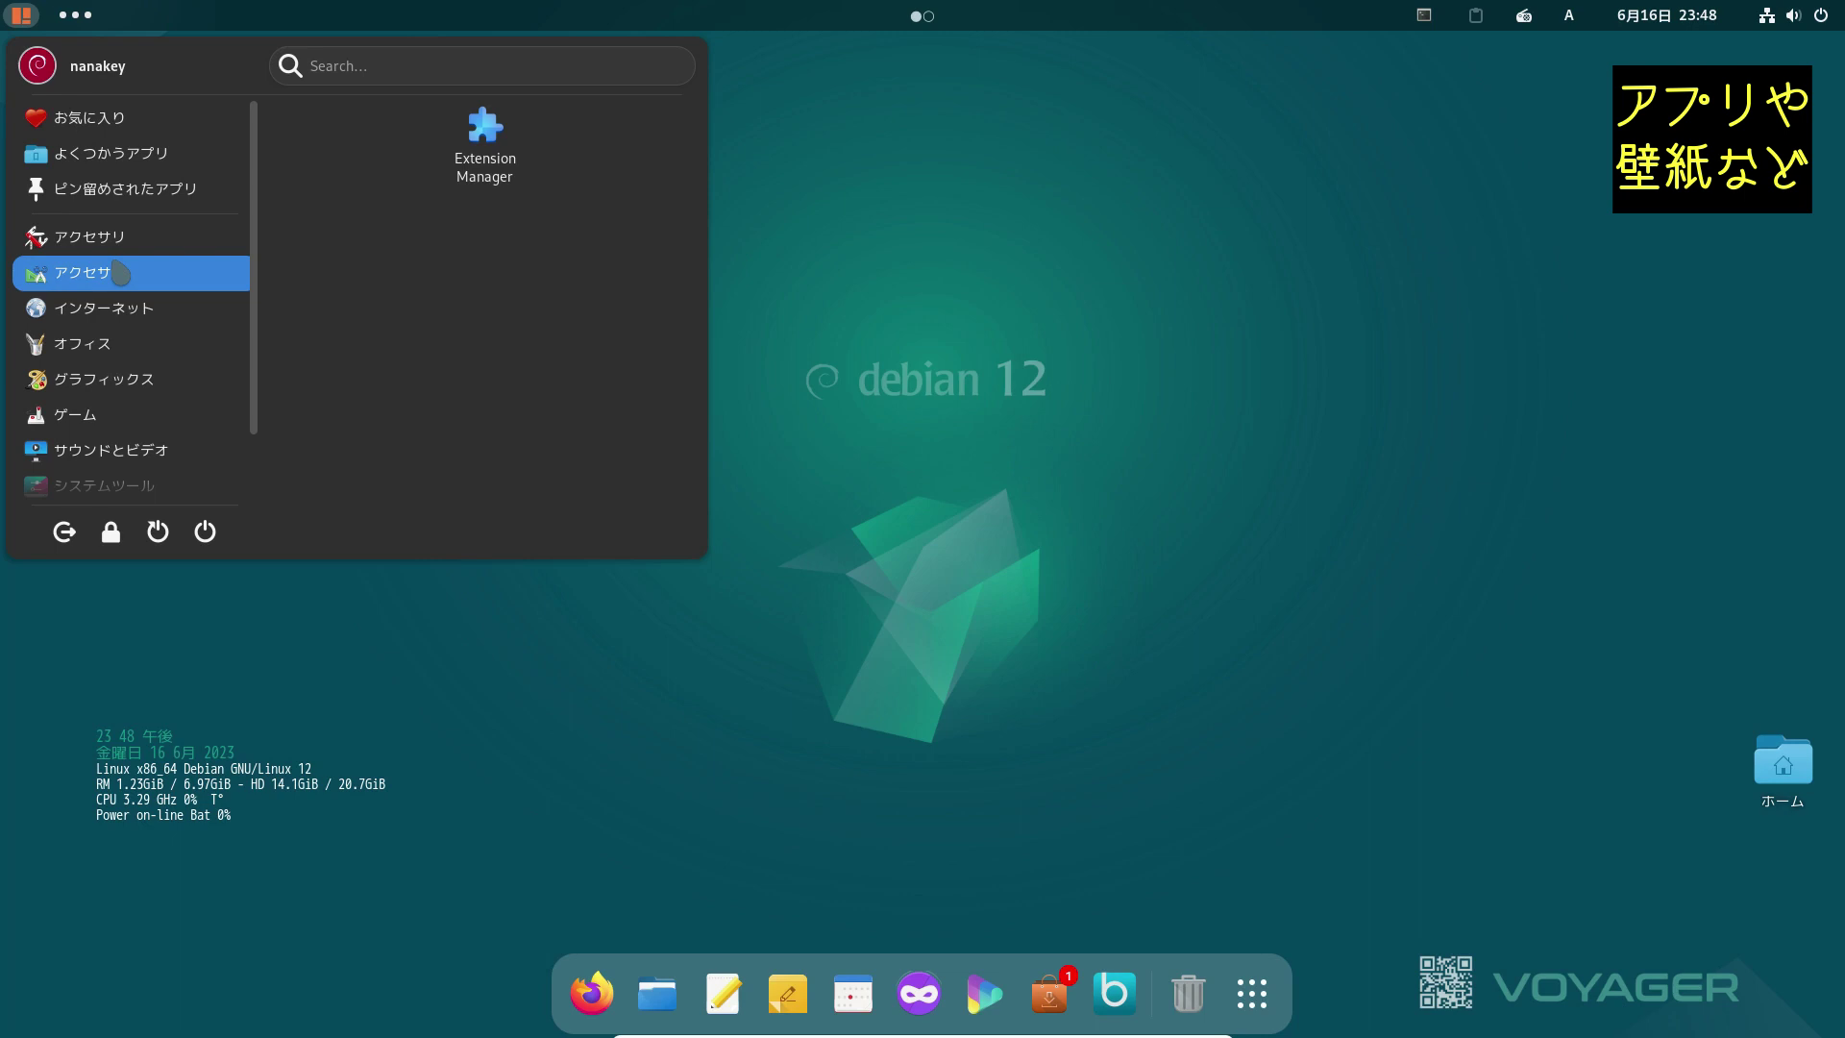
click(1115, 396)
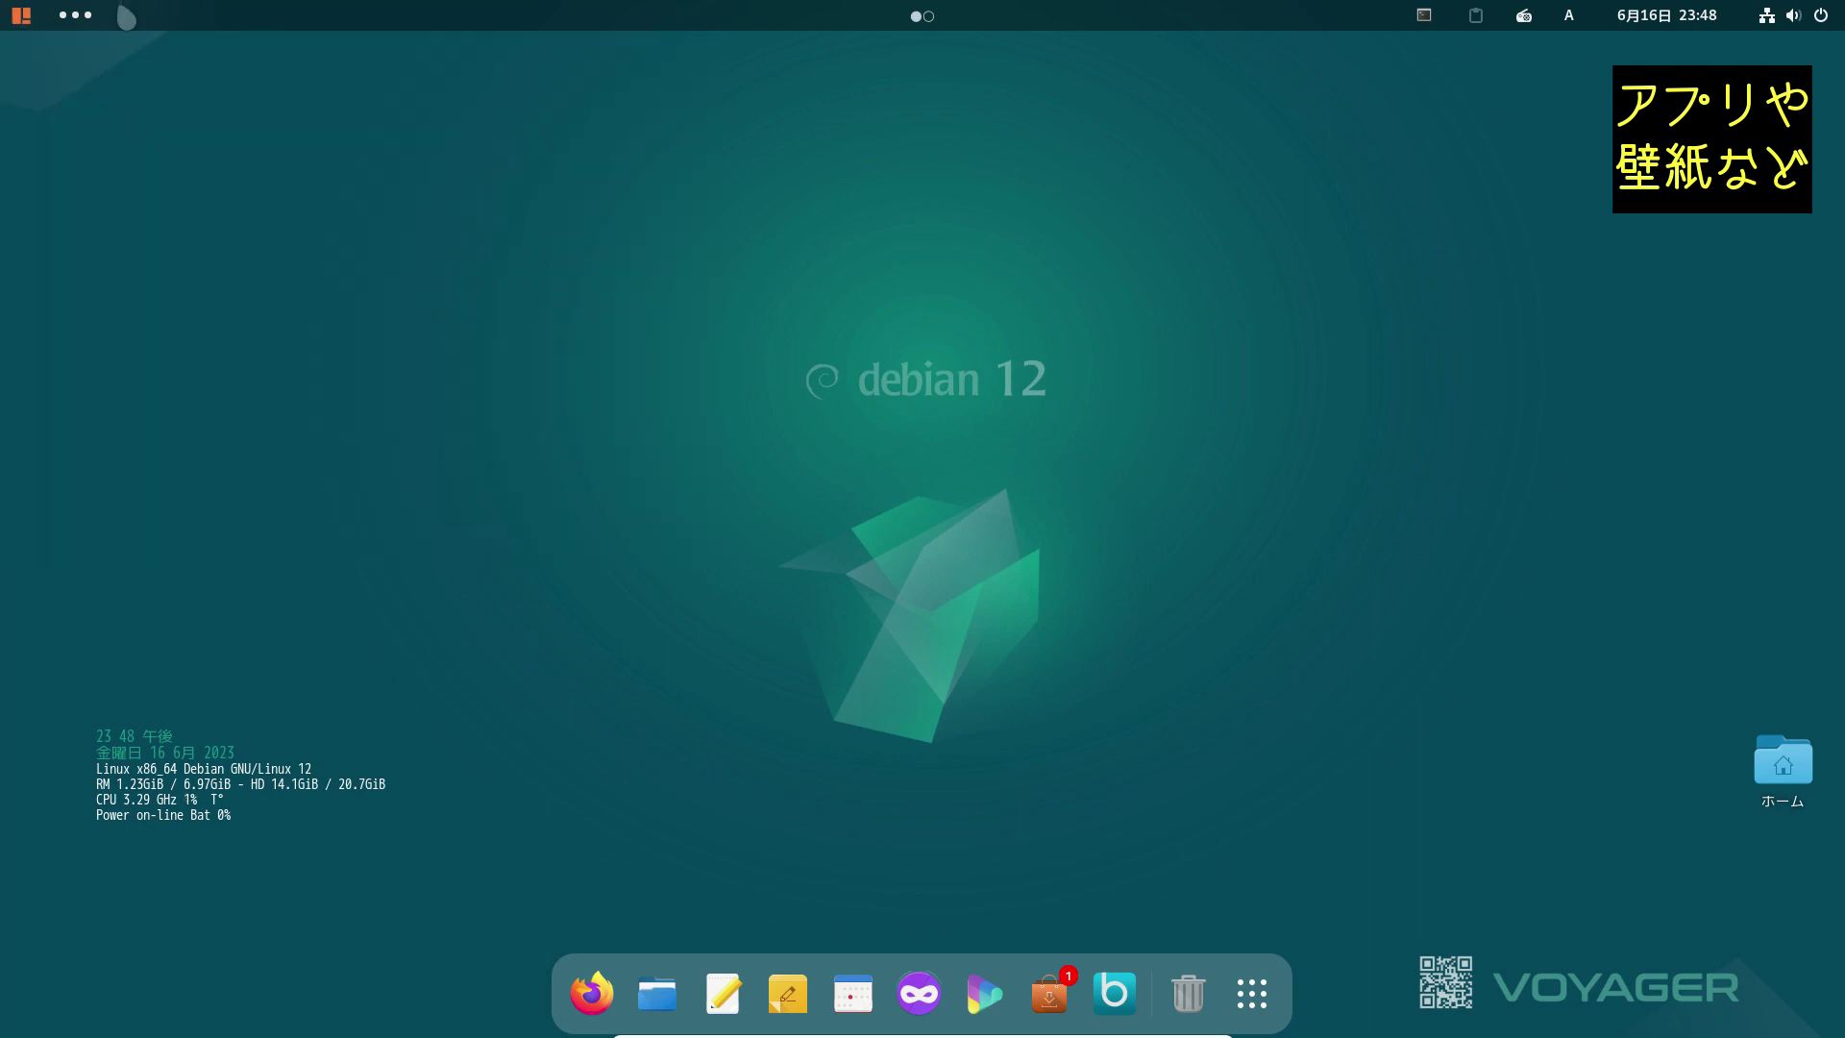
click(17, 14)
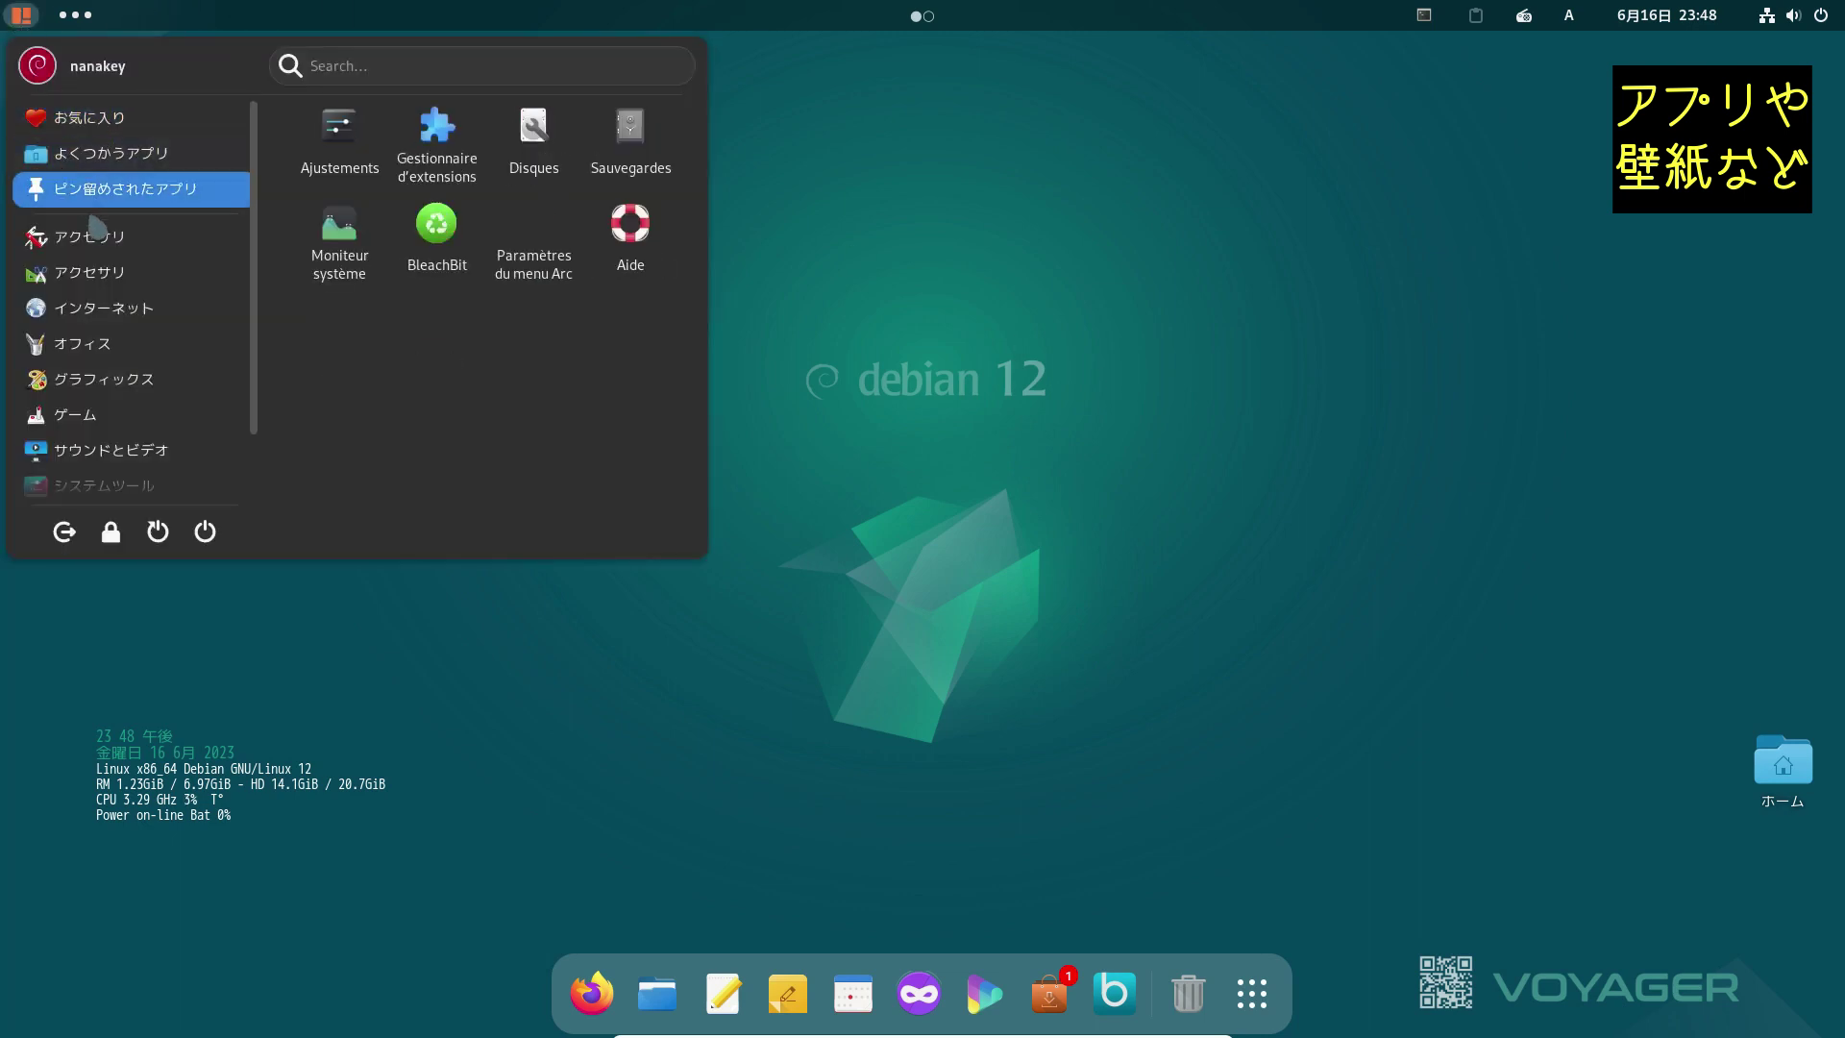
mouse_move(157, 440)
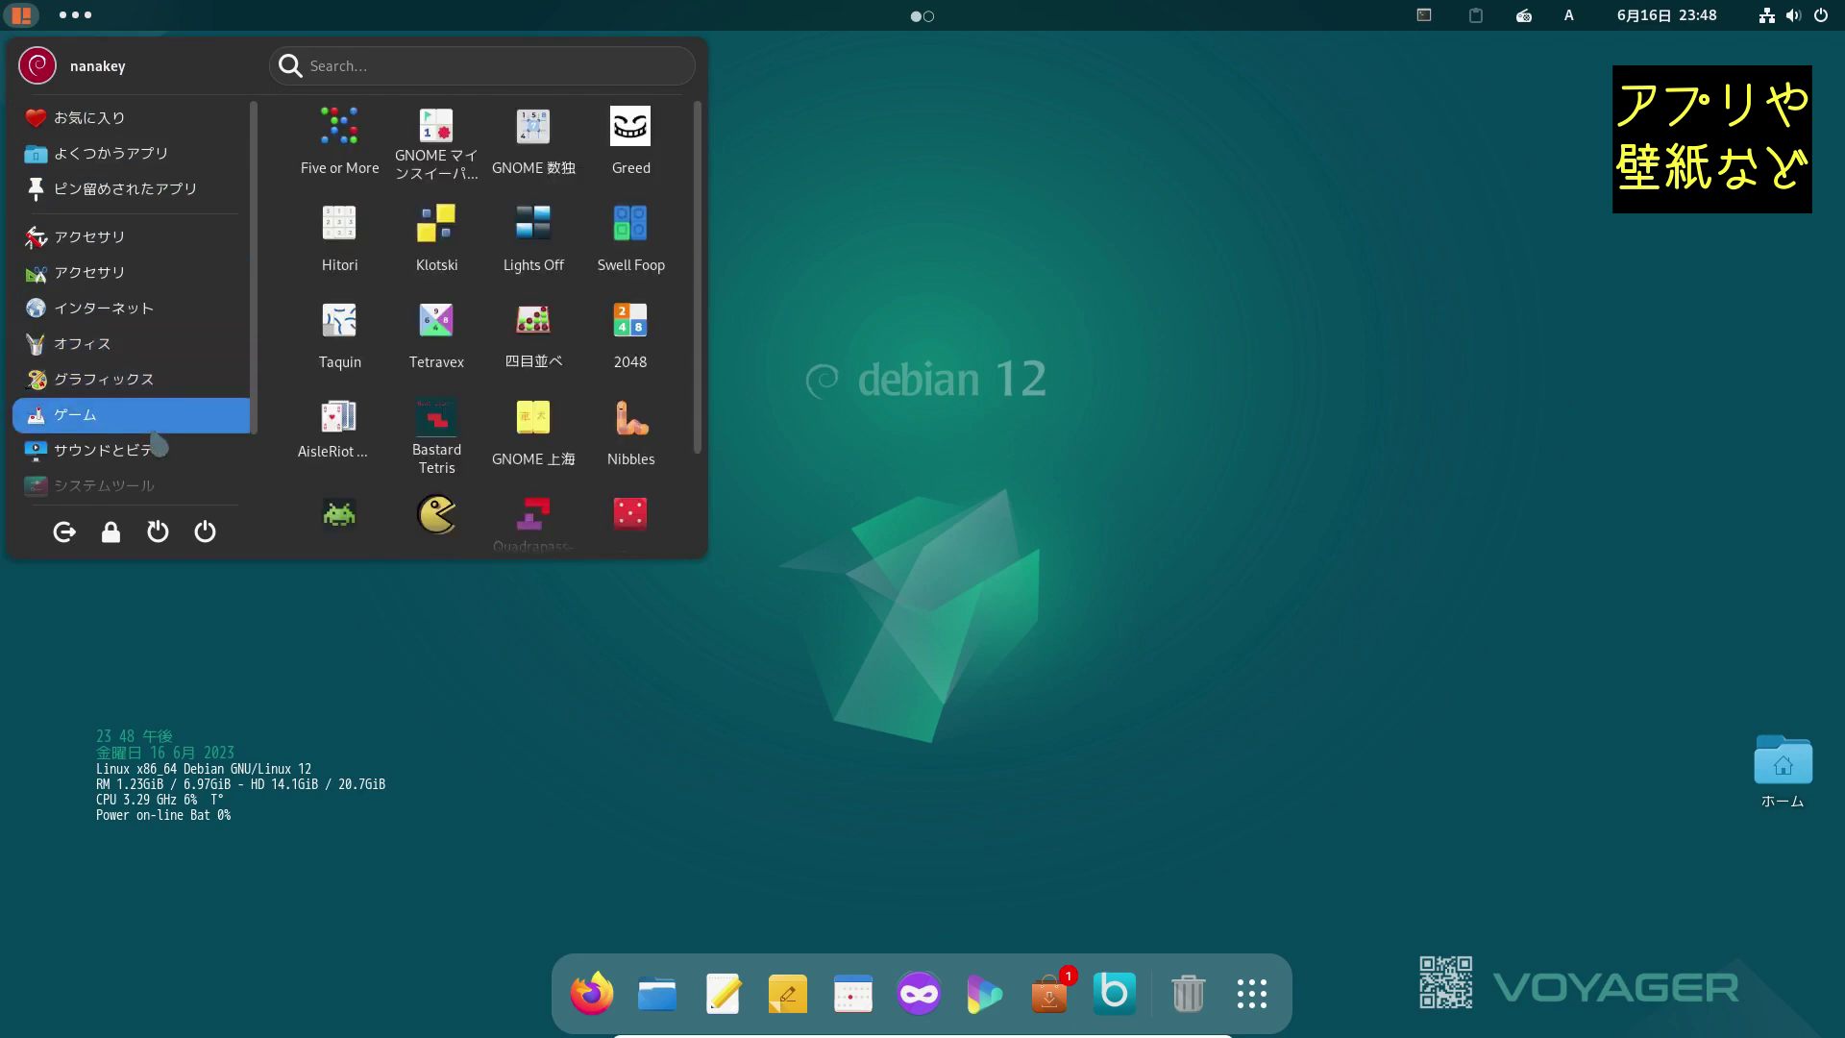
scroll(161, 449, down, 2)
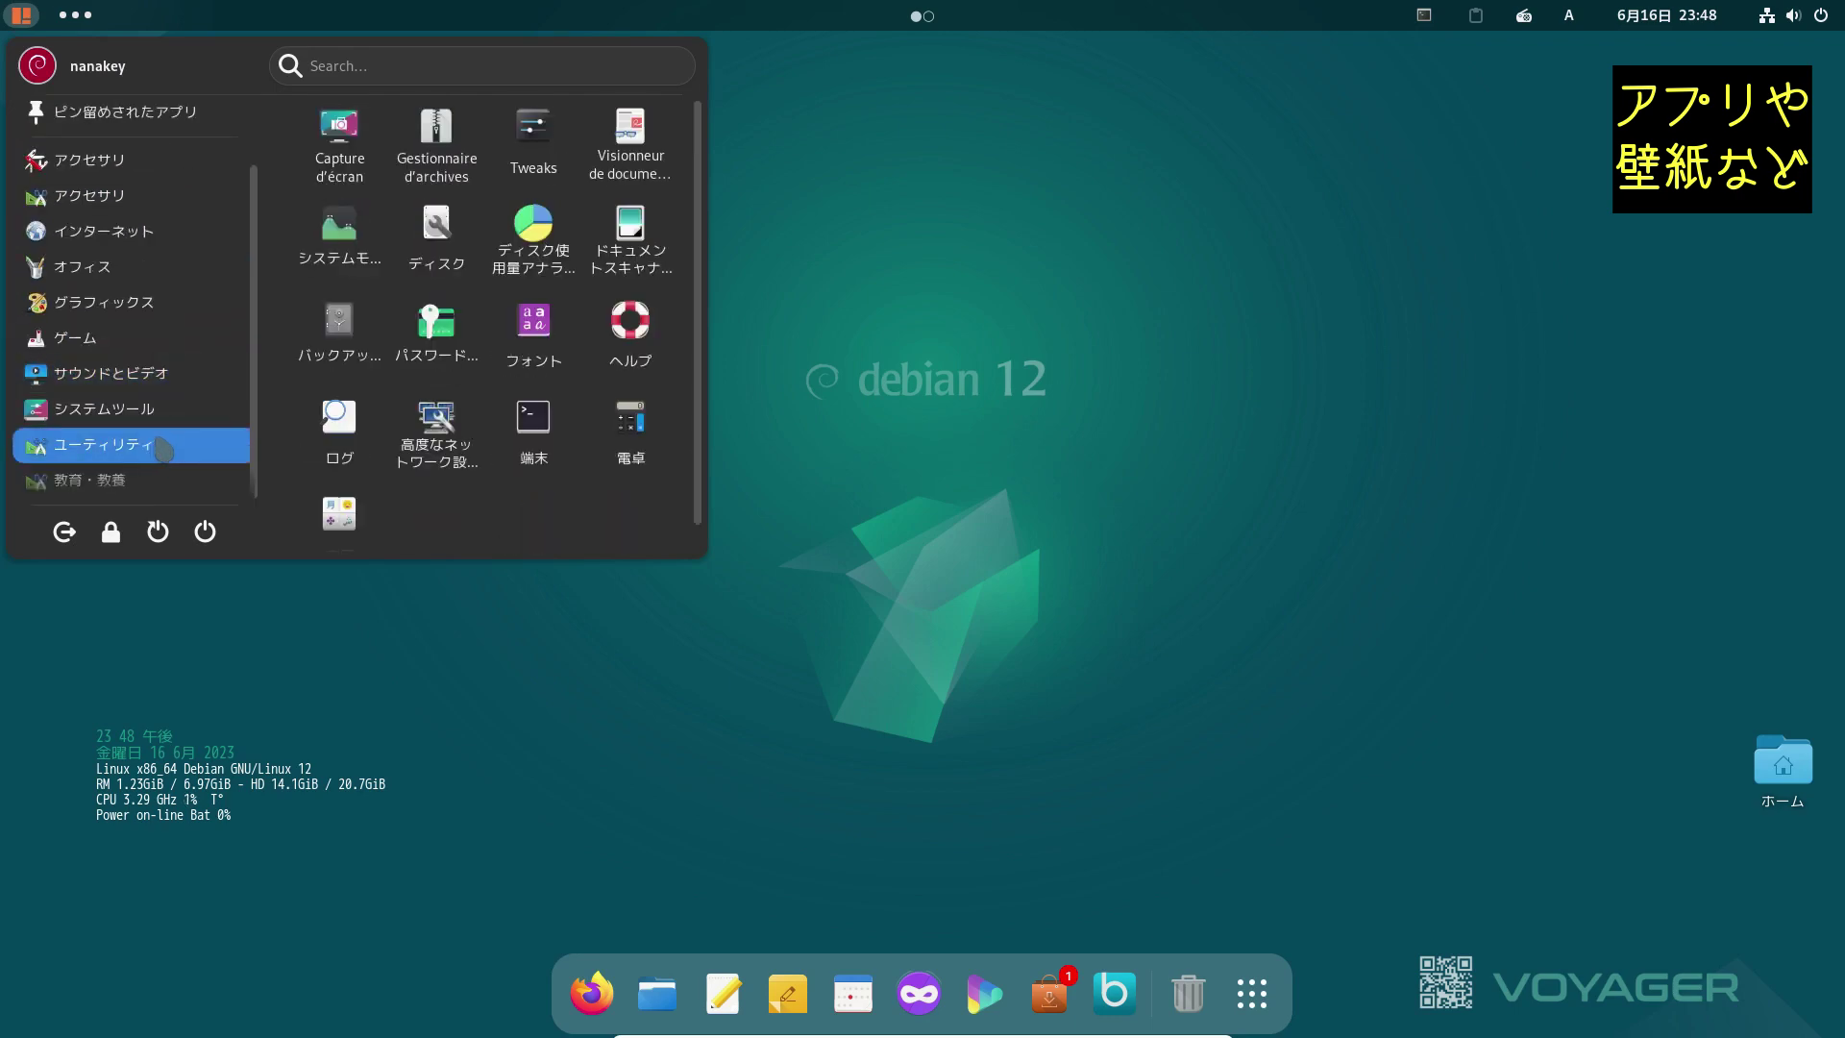
click(1064, 335)
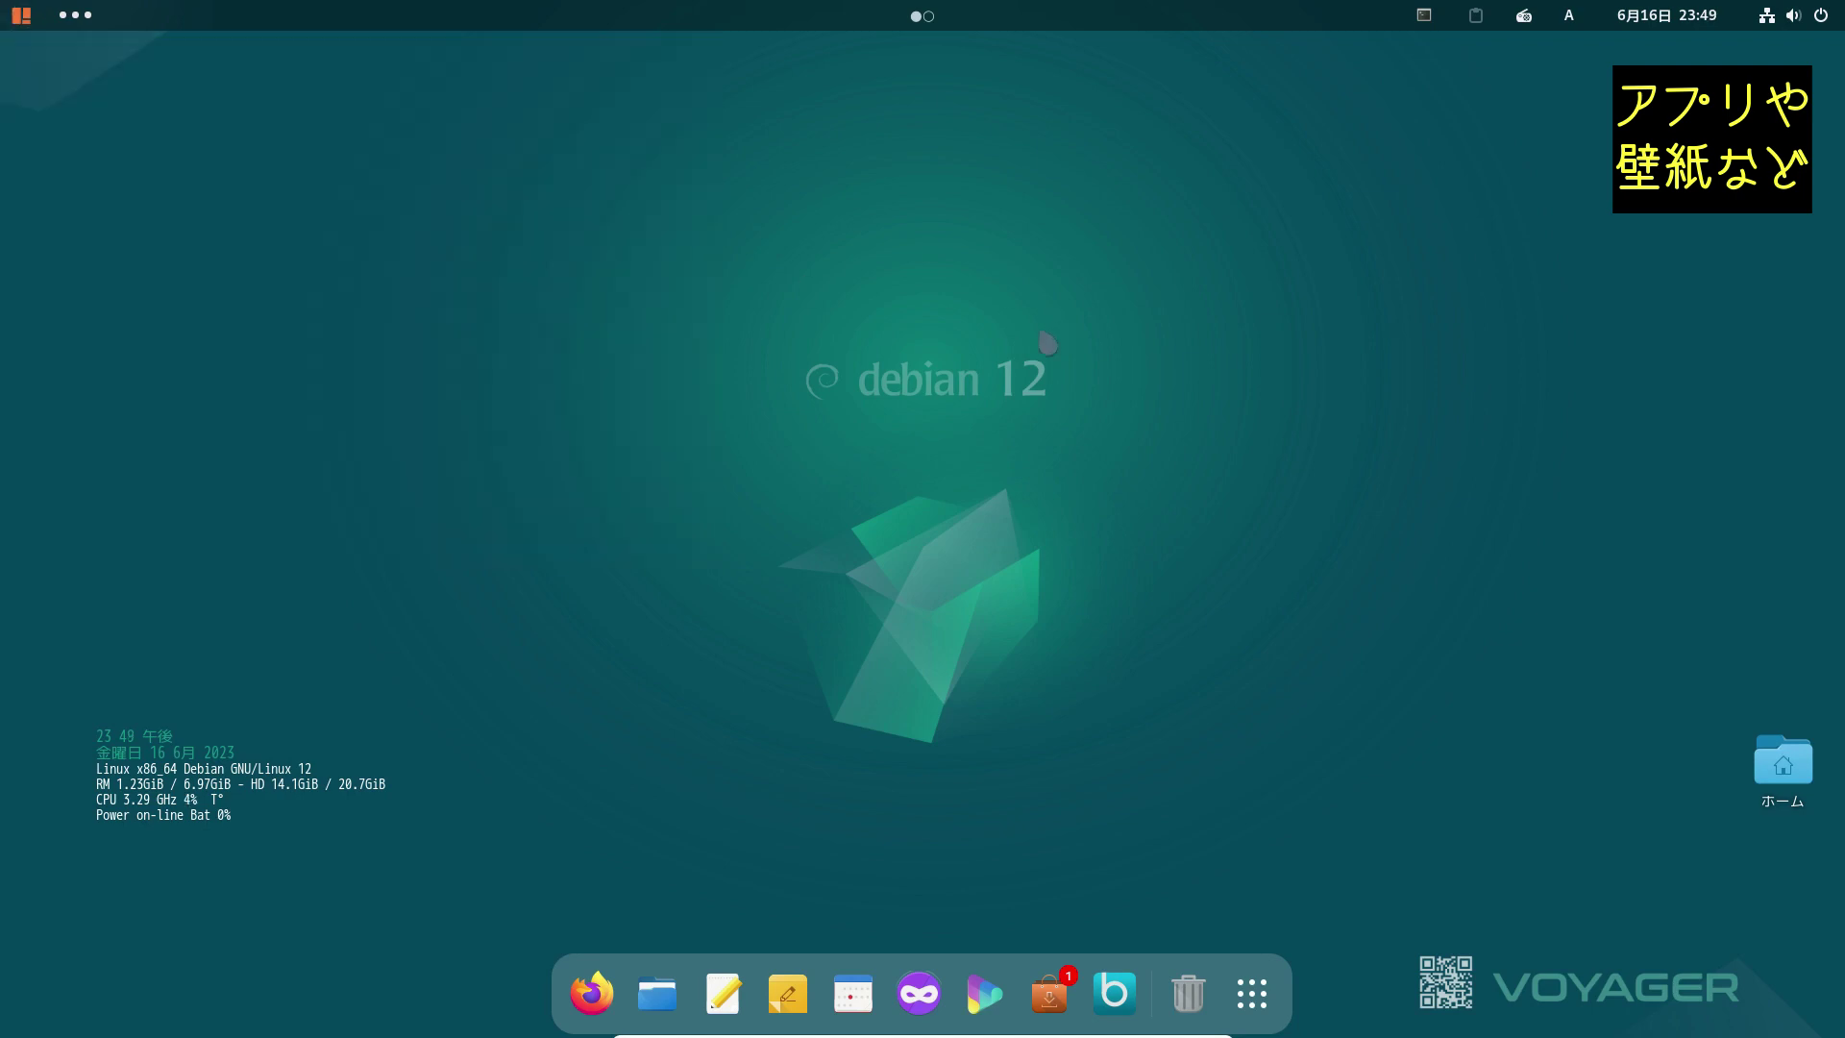
Step: Show and hide the full application grid several times to view its opening and closing effect
click(1274, 1014)
click(1274, 1014)
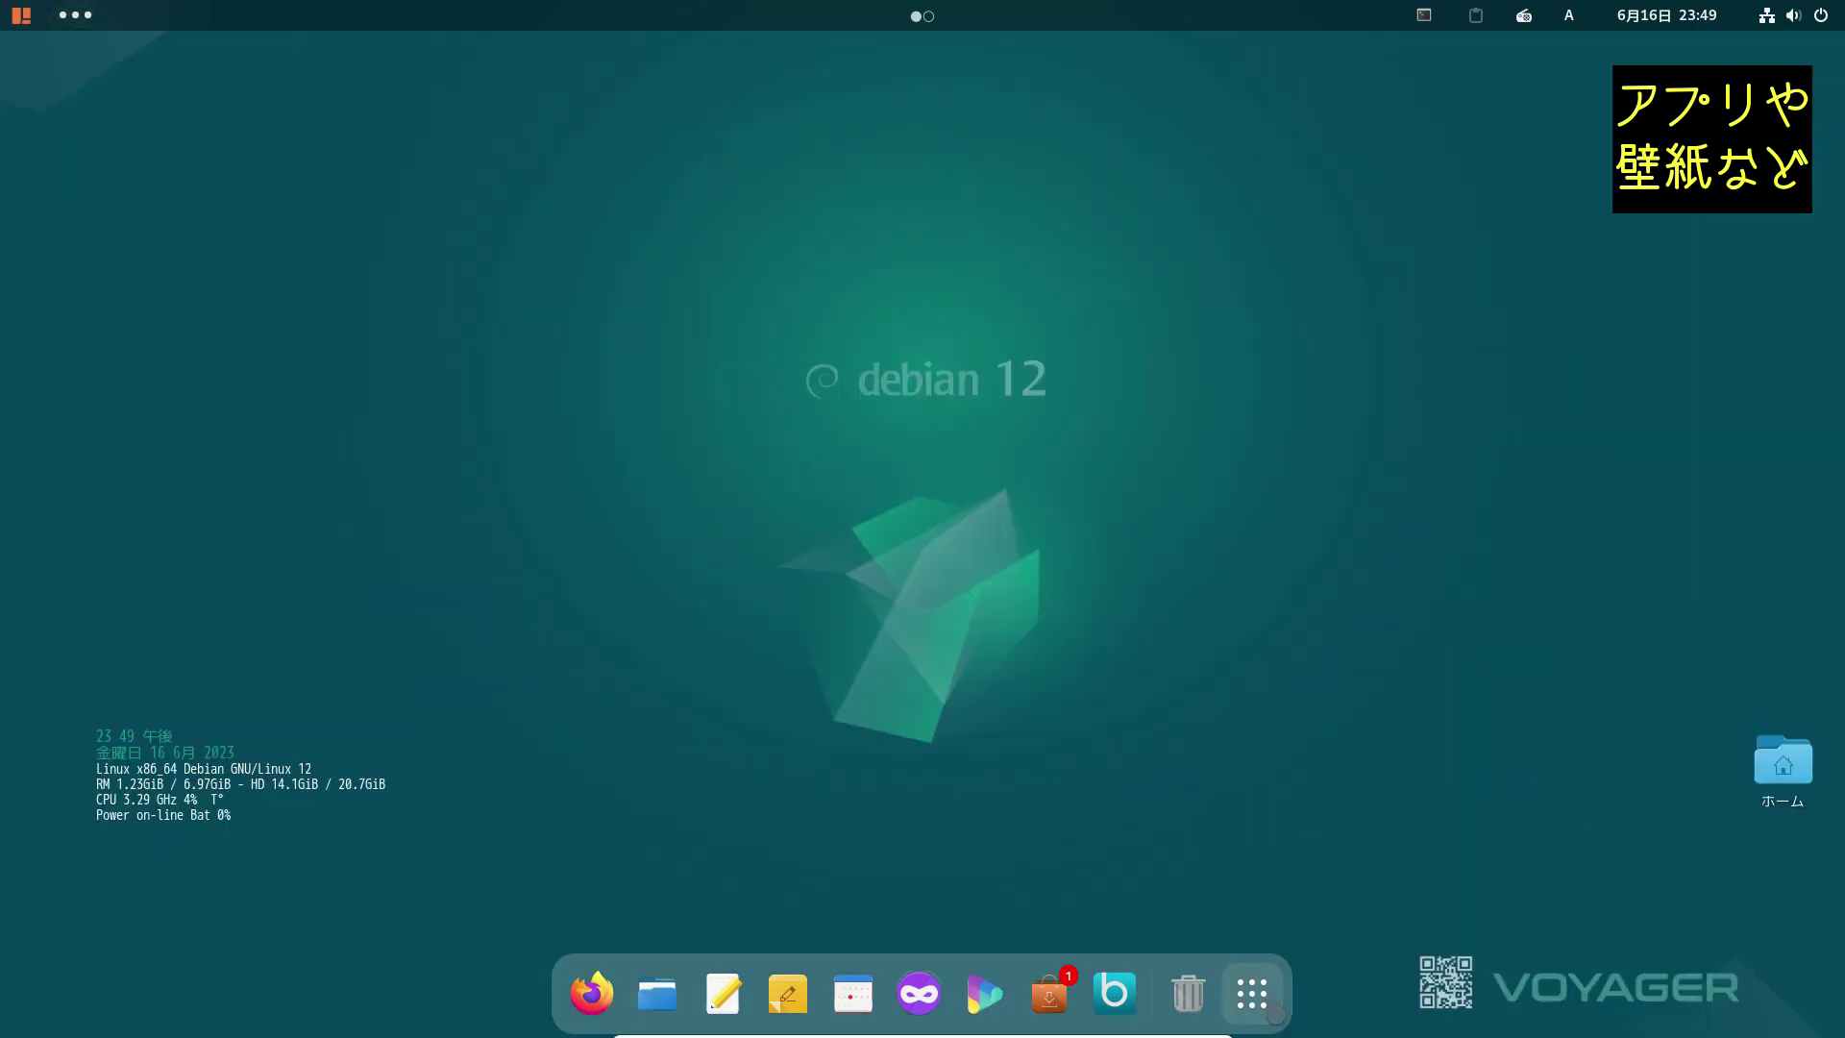
click(1274, 1014)
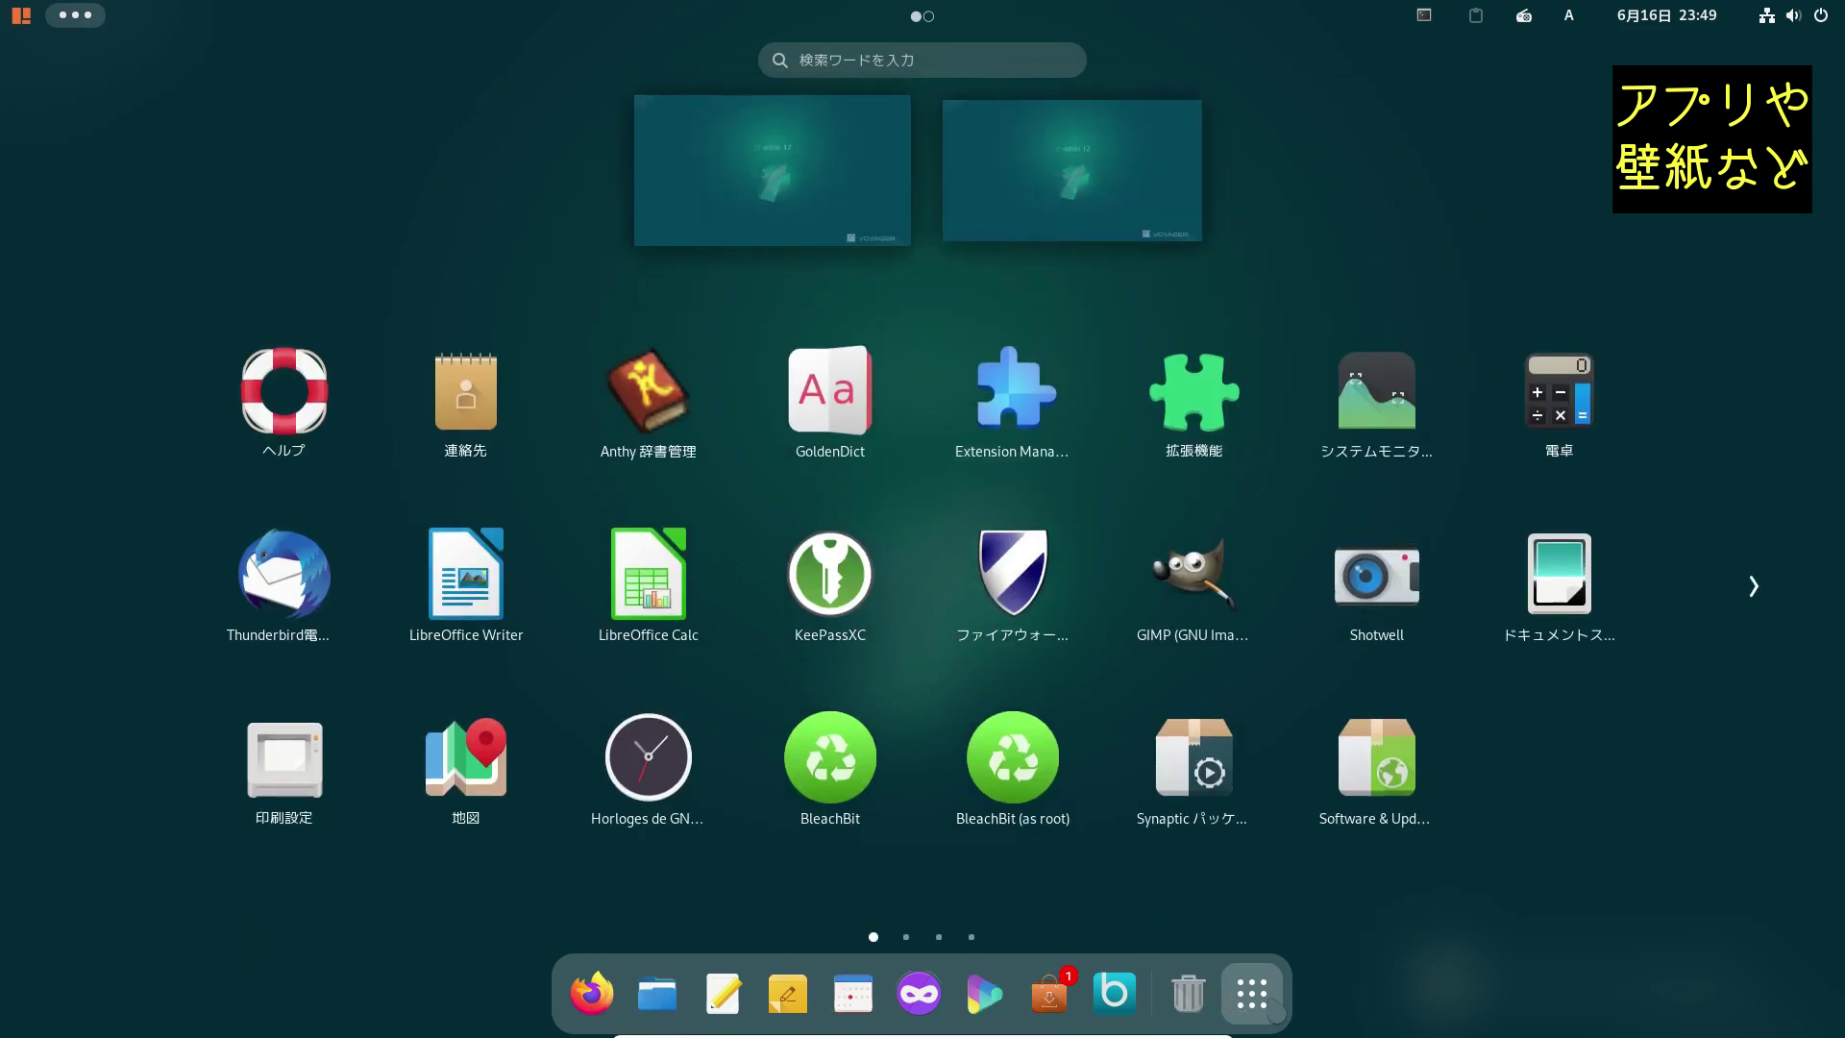
click(1274, 1014)
click(1274, 1013)
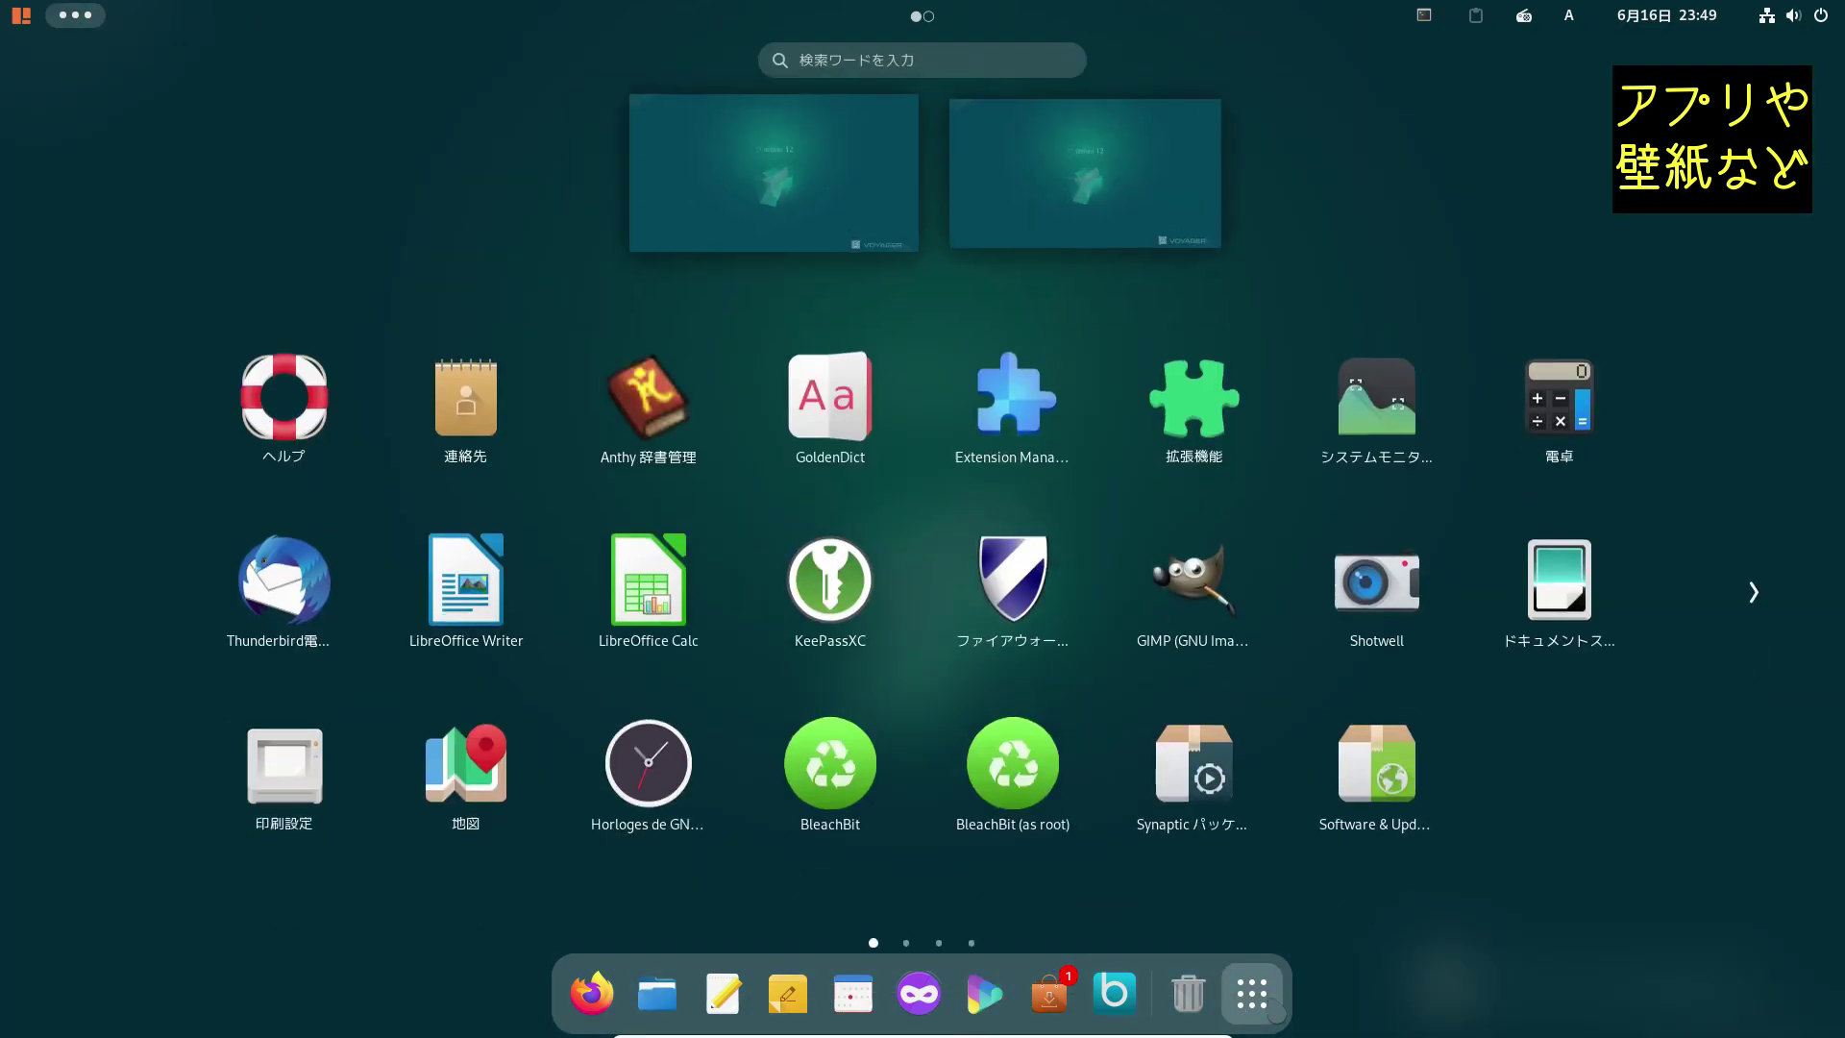
click(1274, 1014)
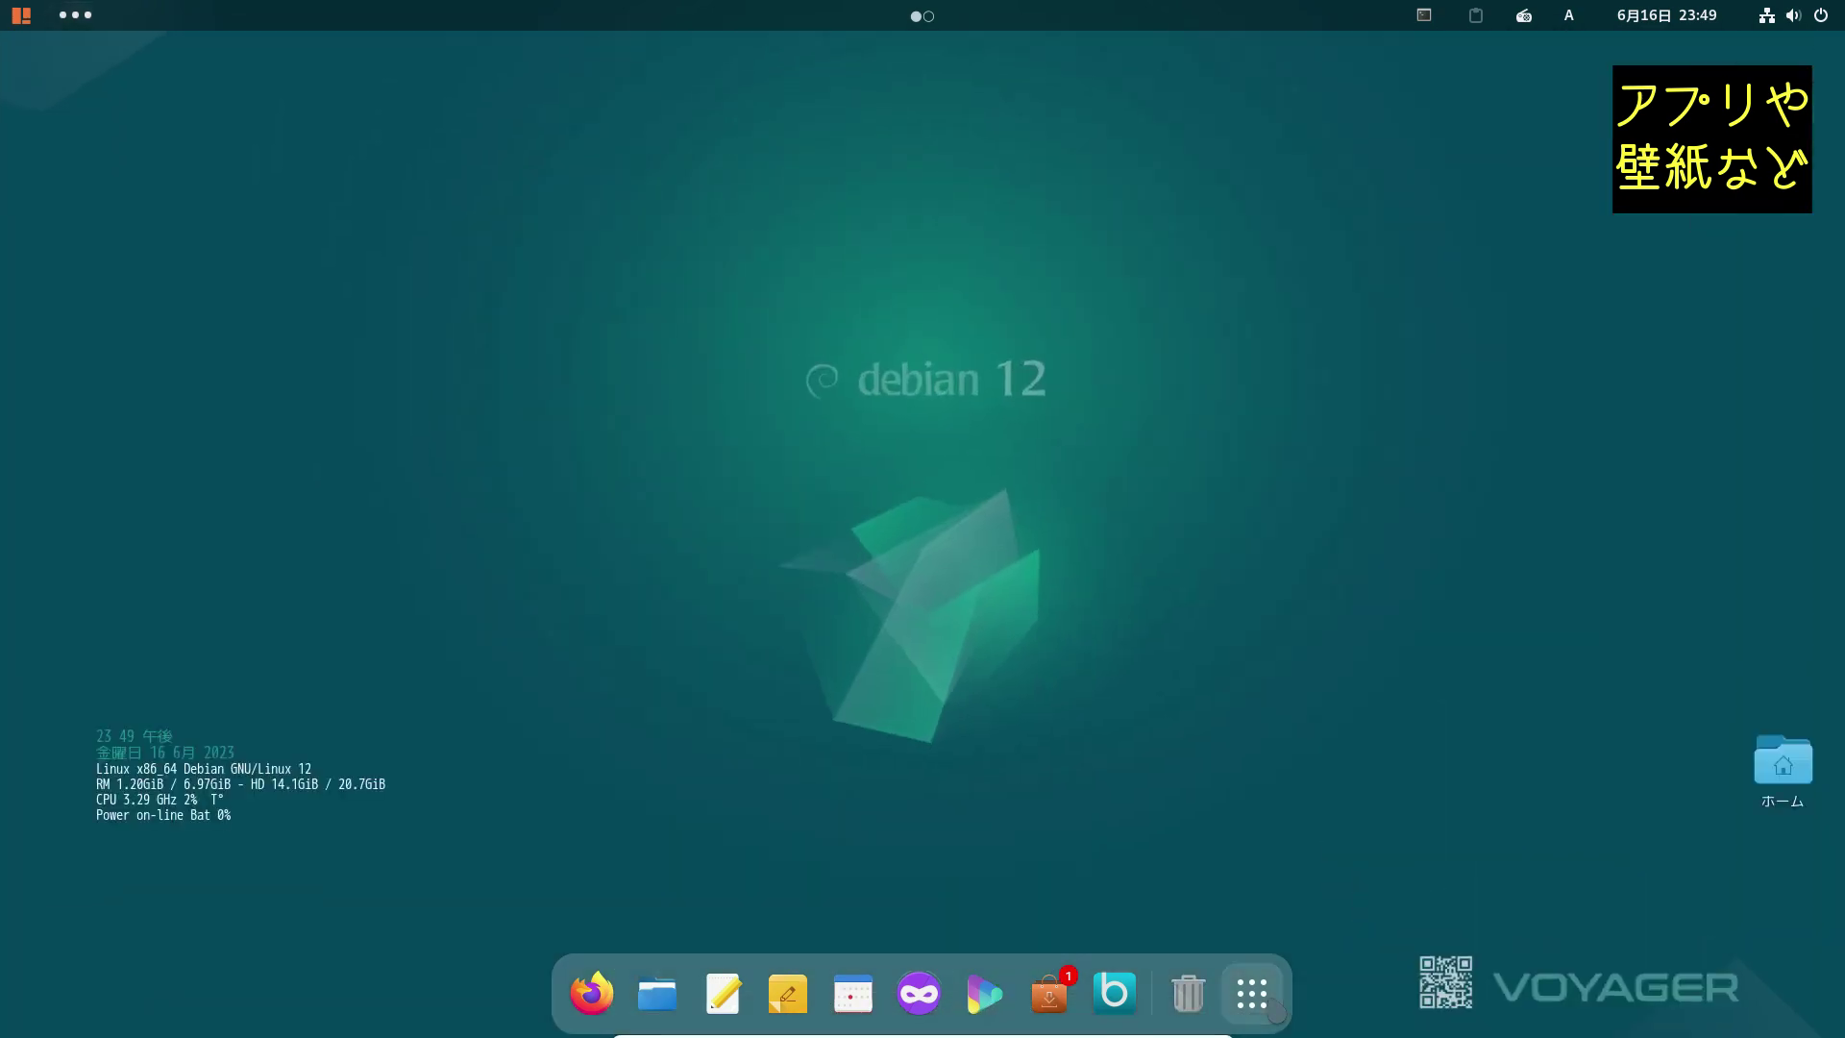
click(1274, 1013)
click(1275, 1014)
click(1274, 1014)
Step: Group LibreOffice Calc with LibreOffice Writer in one folder on the application grid's first page and close the grid
scroll(1195, 776, down, 1)
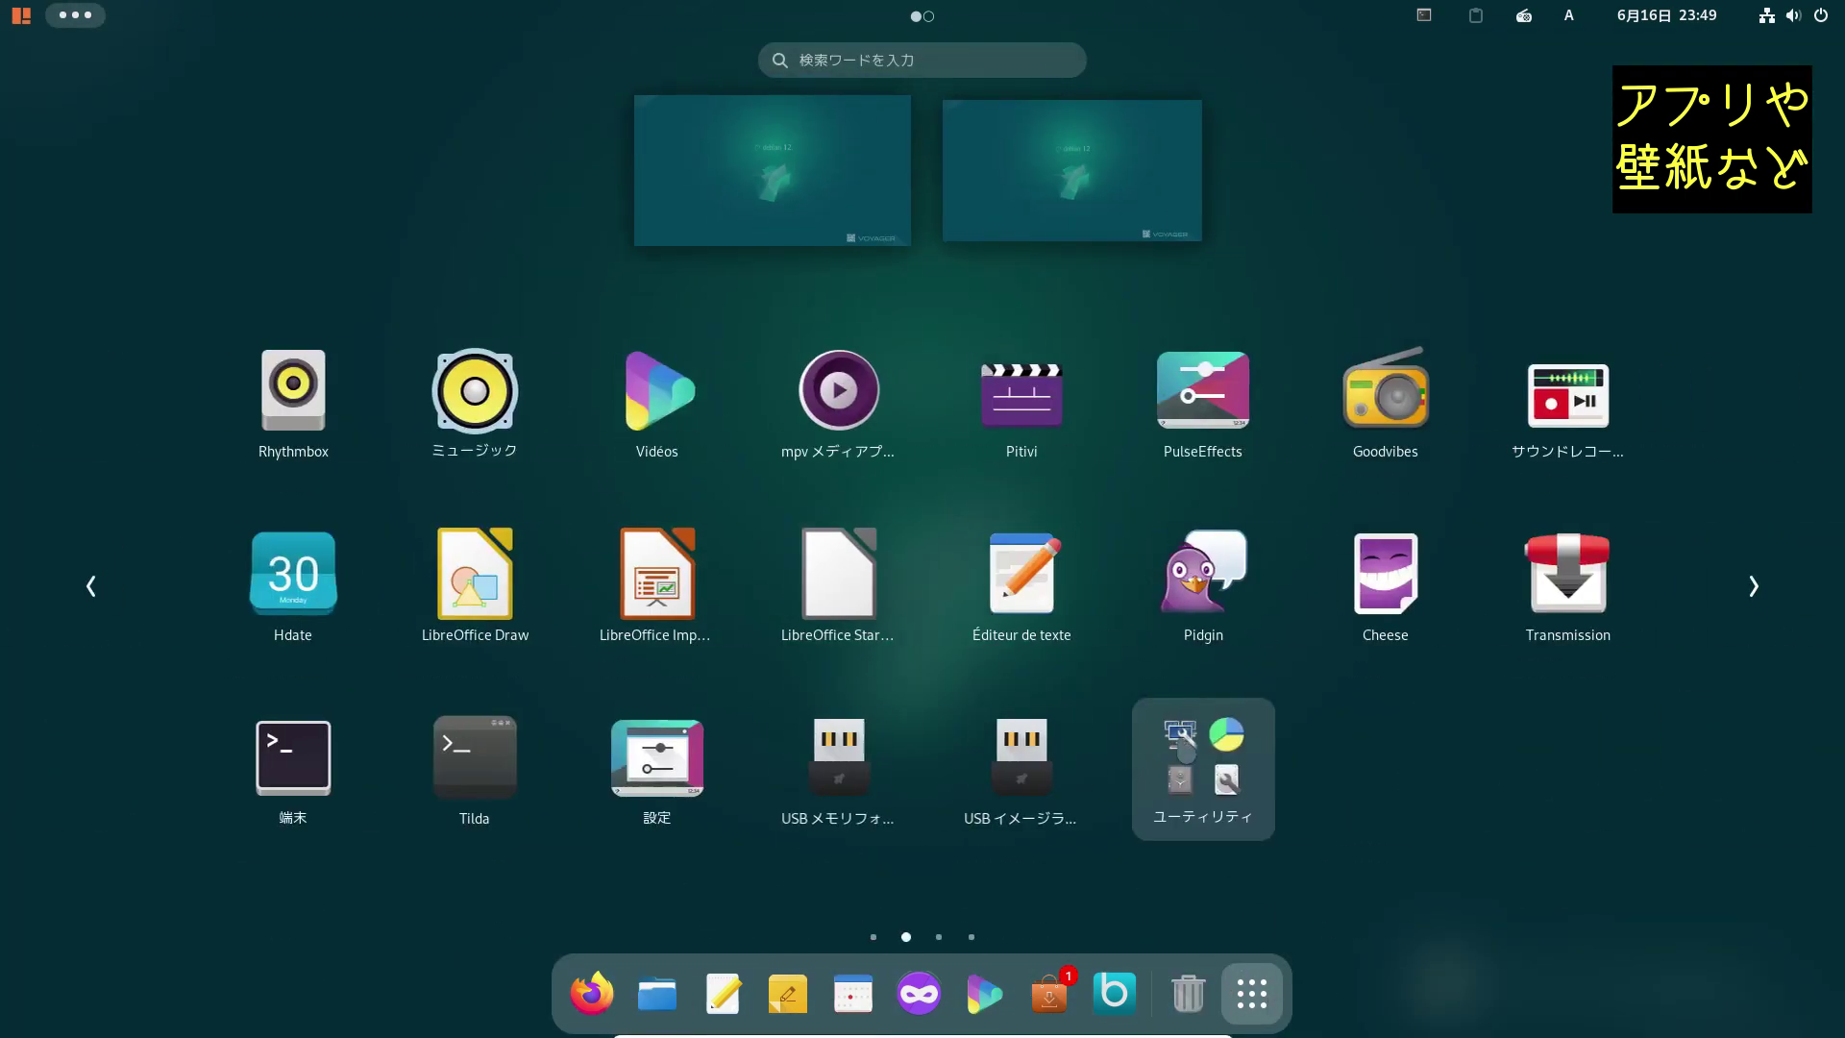
scroll(1194, 776, up, 1)
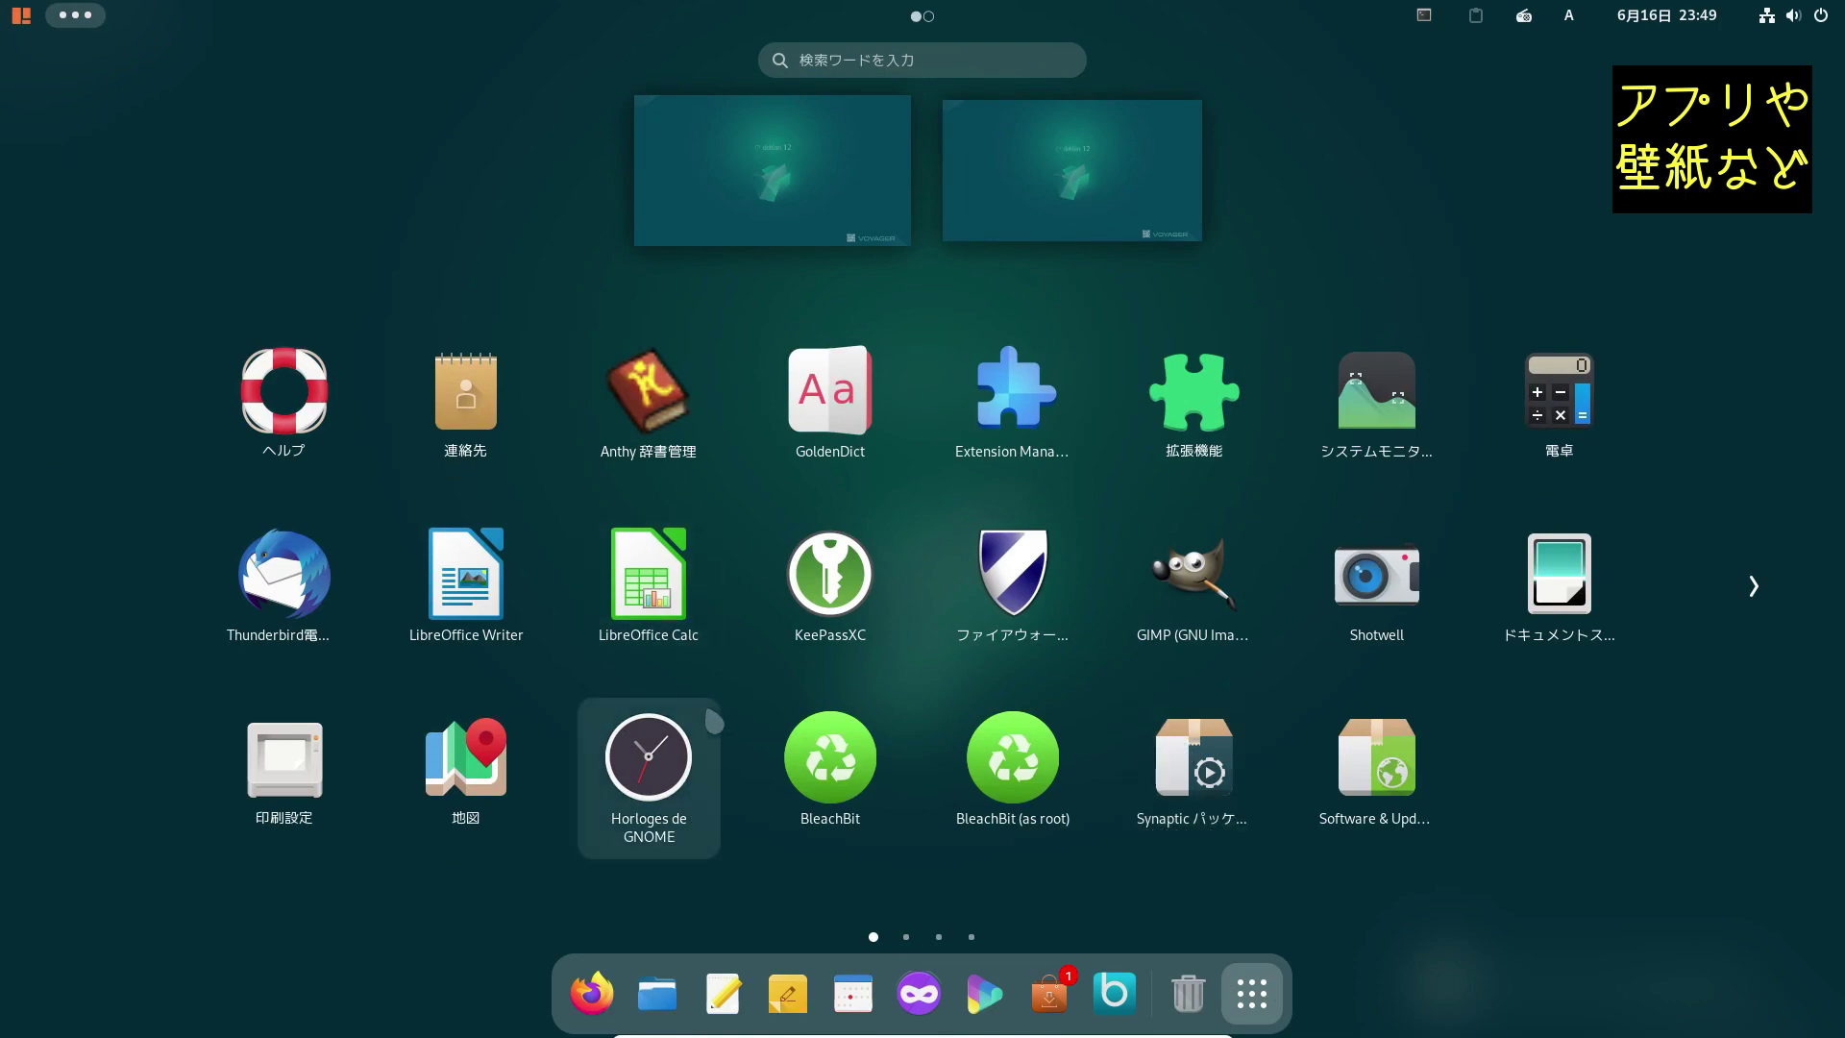
scroll(712, 717, down, 1)
scroll(714, 721, up, 1)
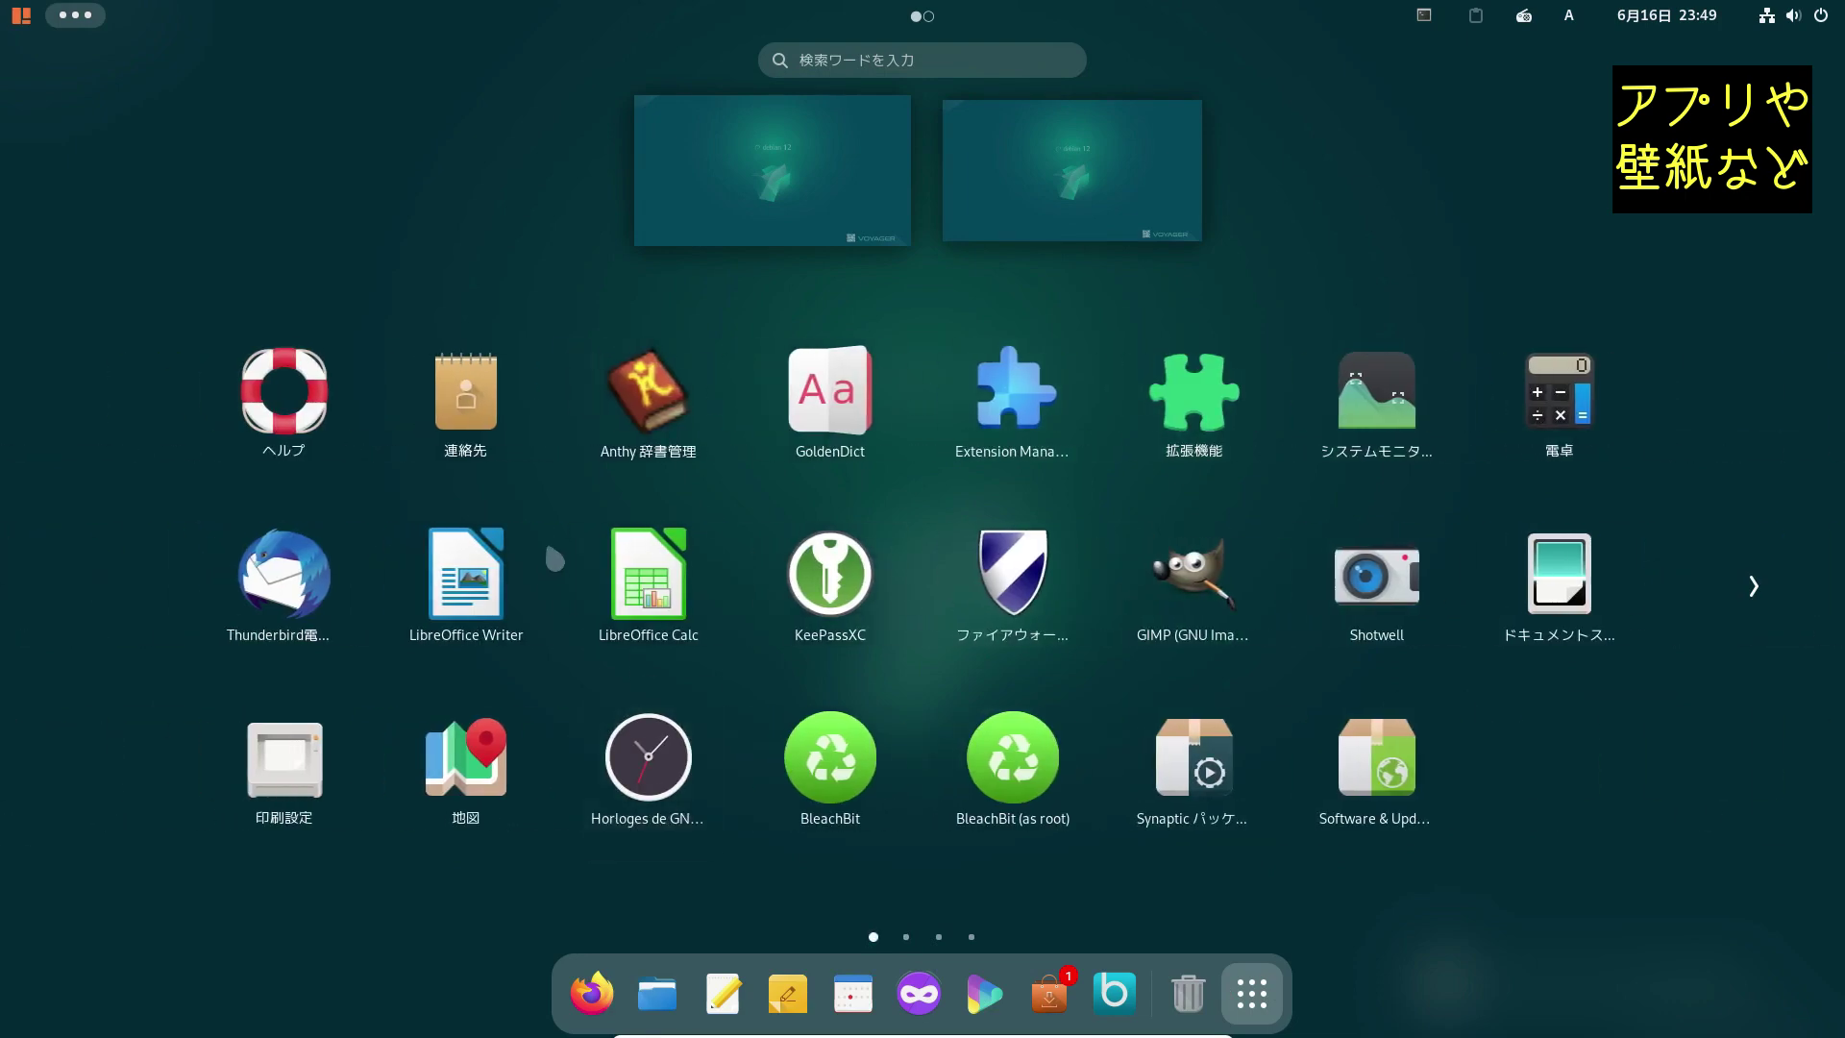
drag(634, 610, 495, 557)
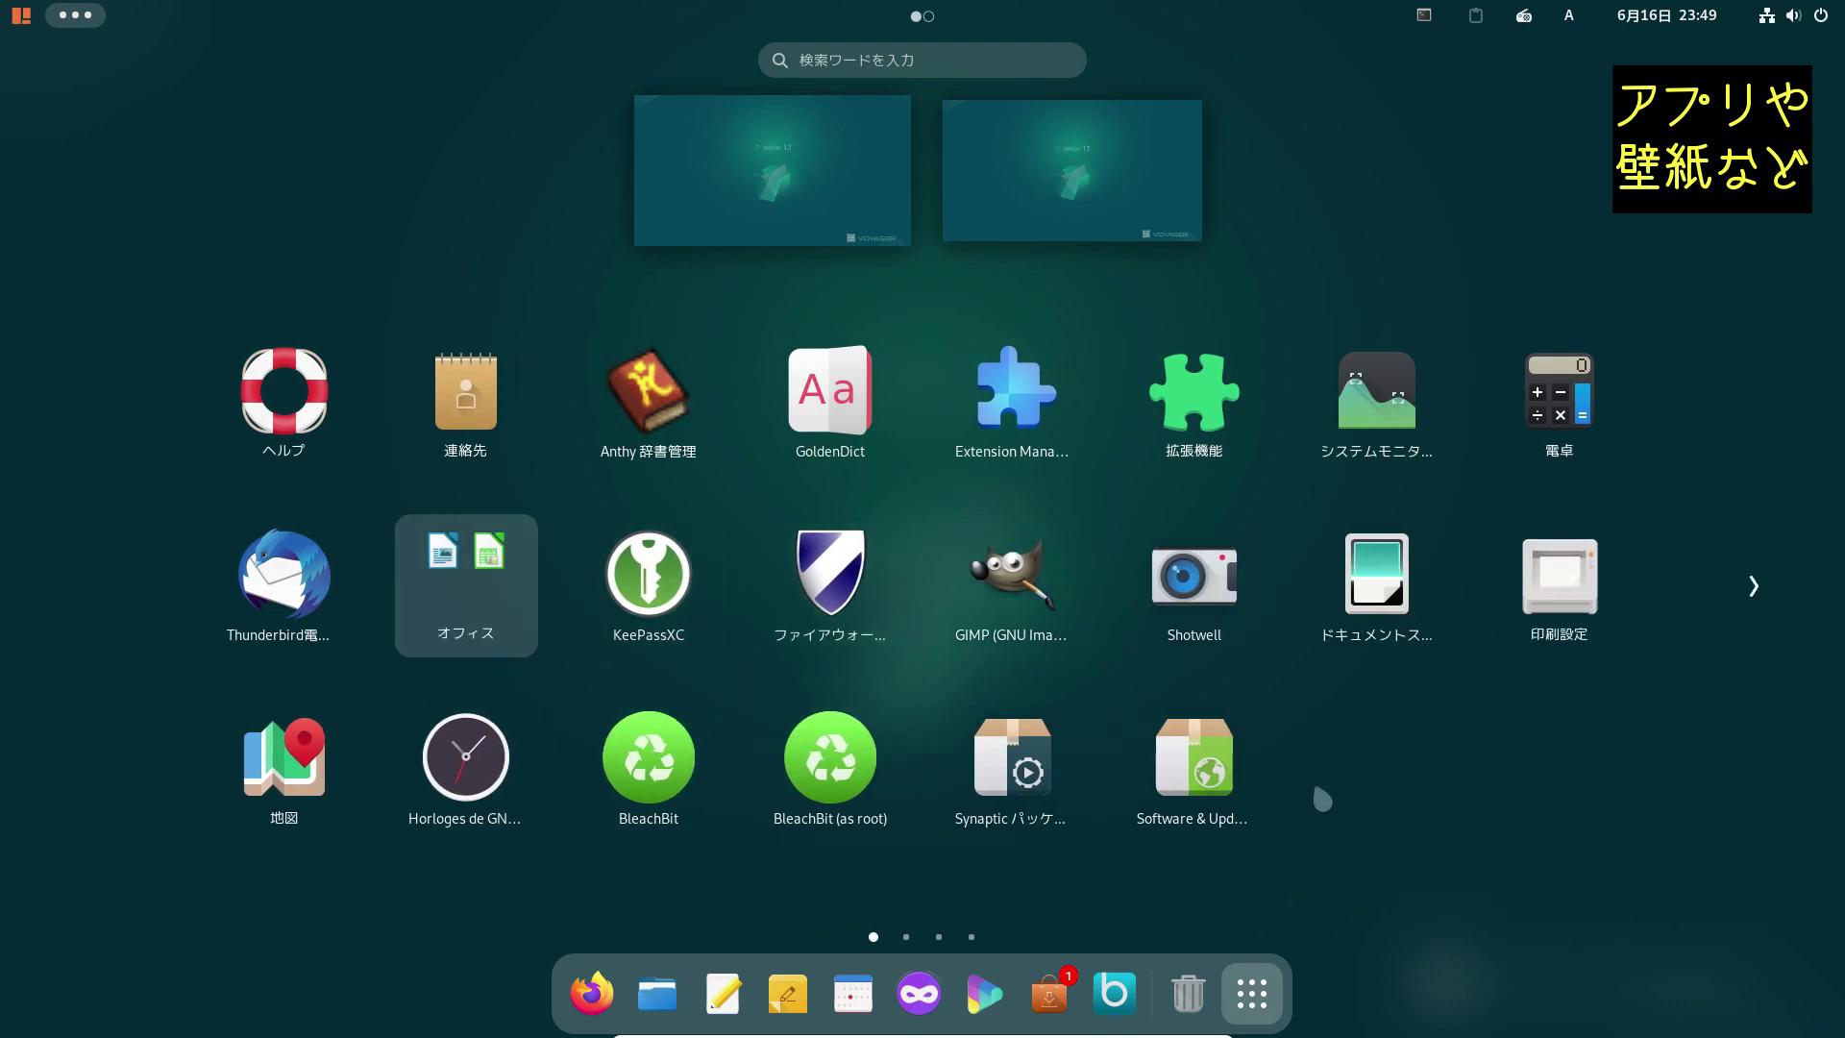
click(1262, 1023)
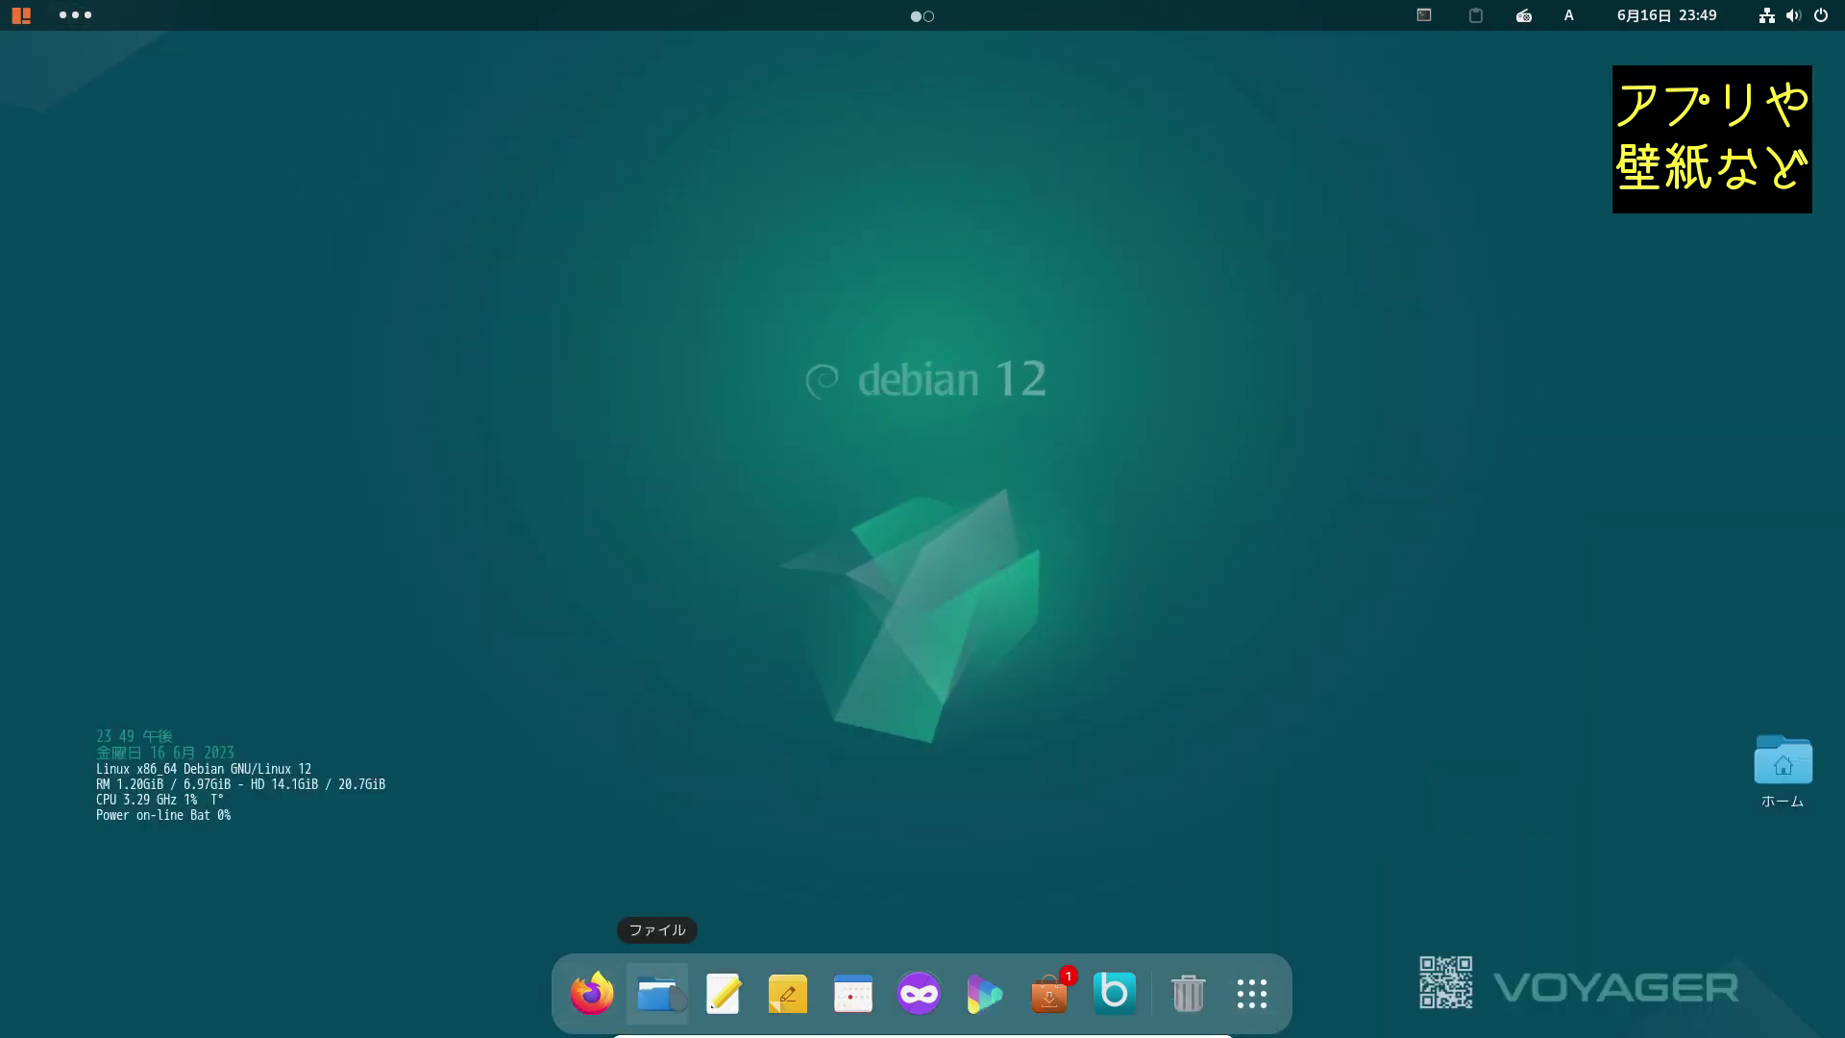
Step: Open the ドキュメント folder in the file manager and make its window slightly narrower
click(657, 993)
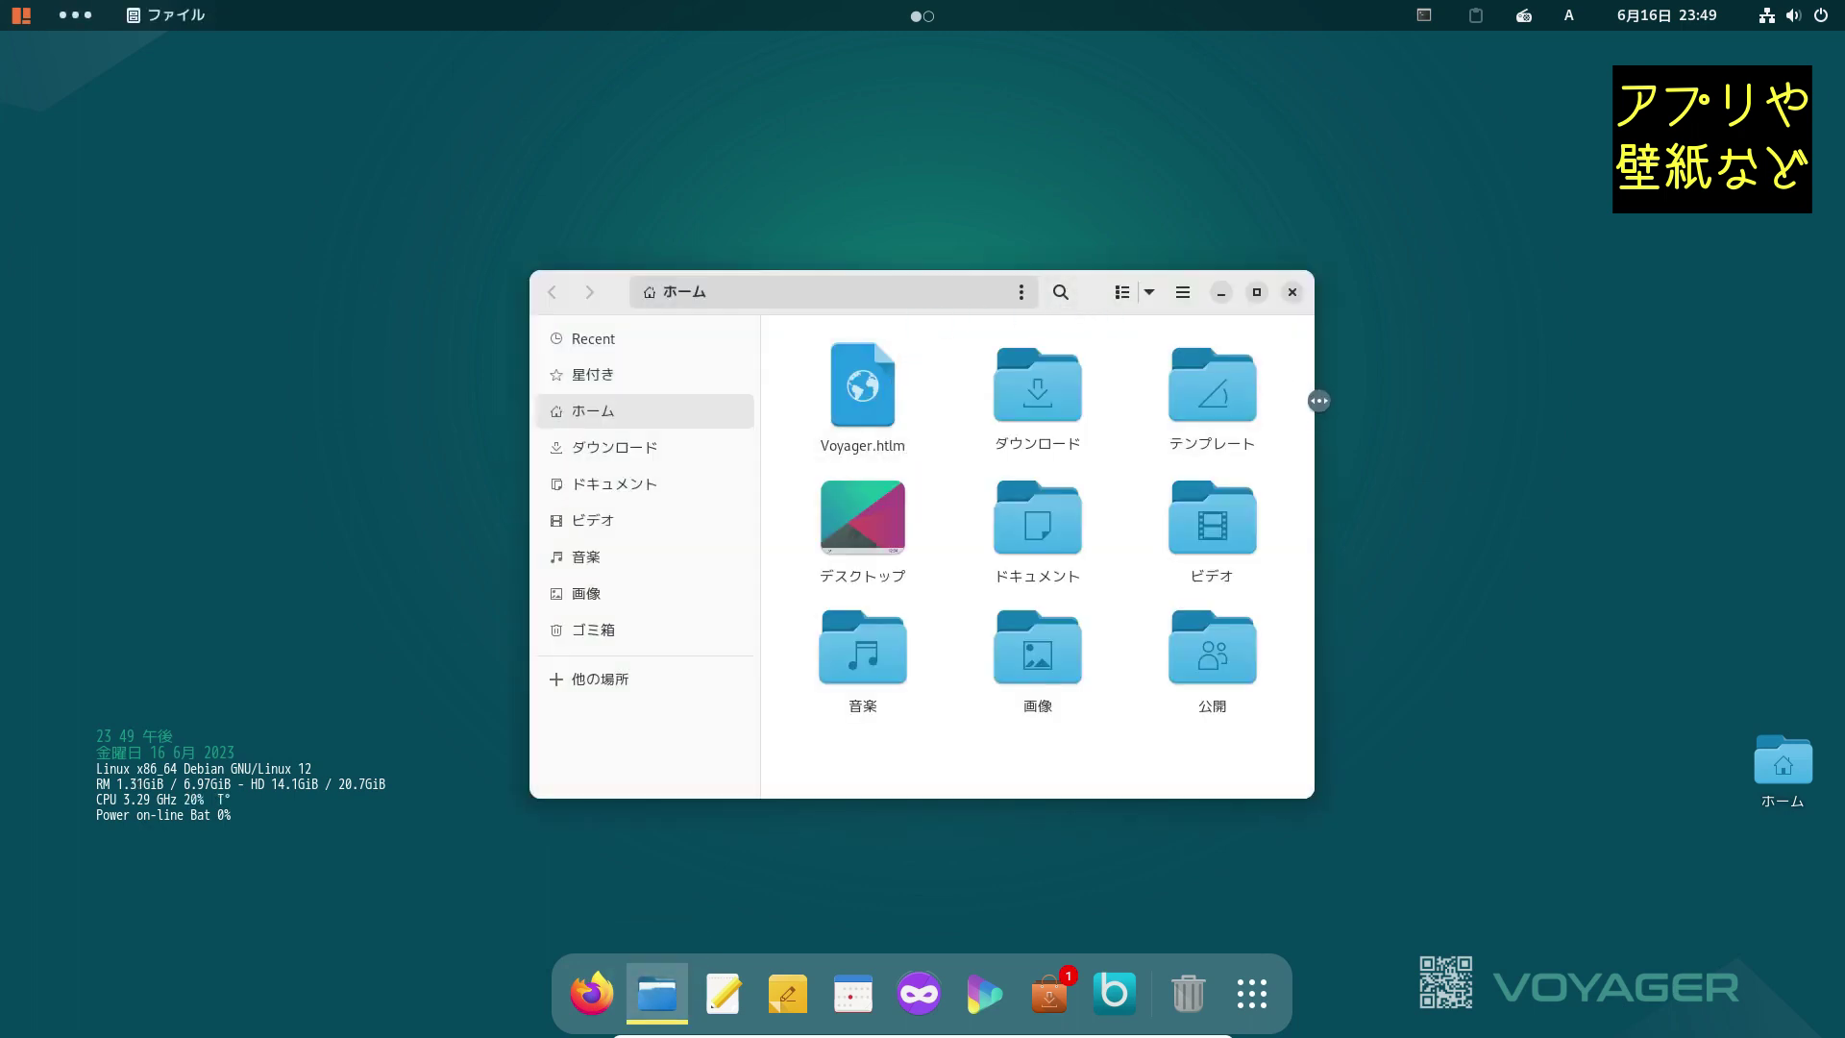
mouse_move(1319, 400)
mouse_down()
mouse_move(947, 378)
mouse_move(1313, 422)
mouse_up()
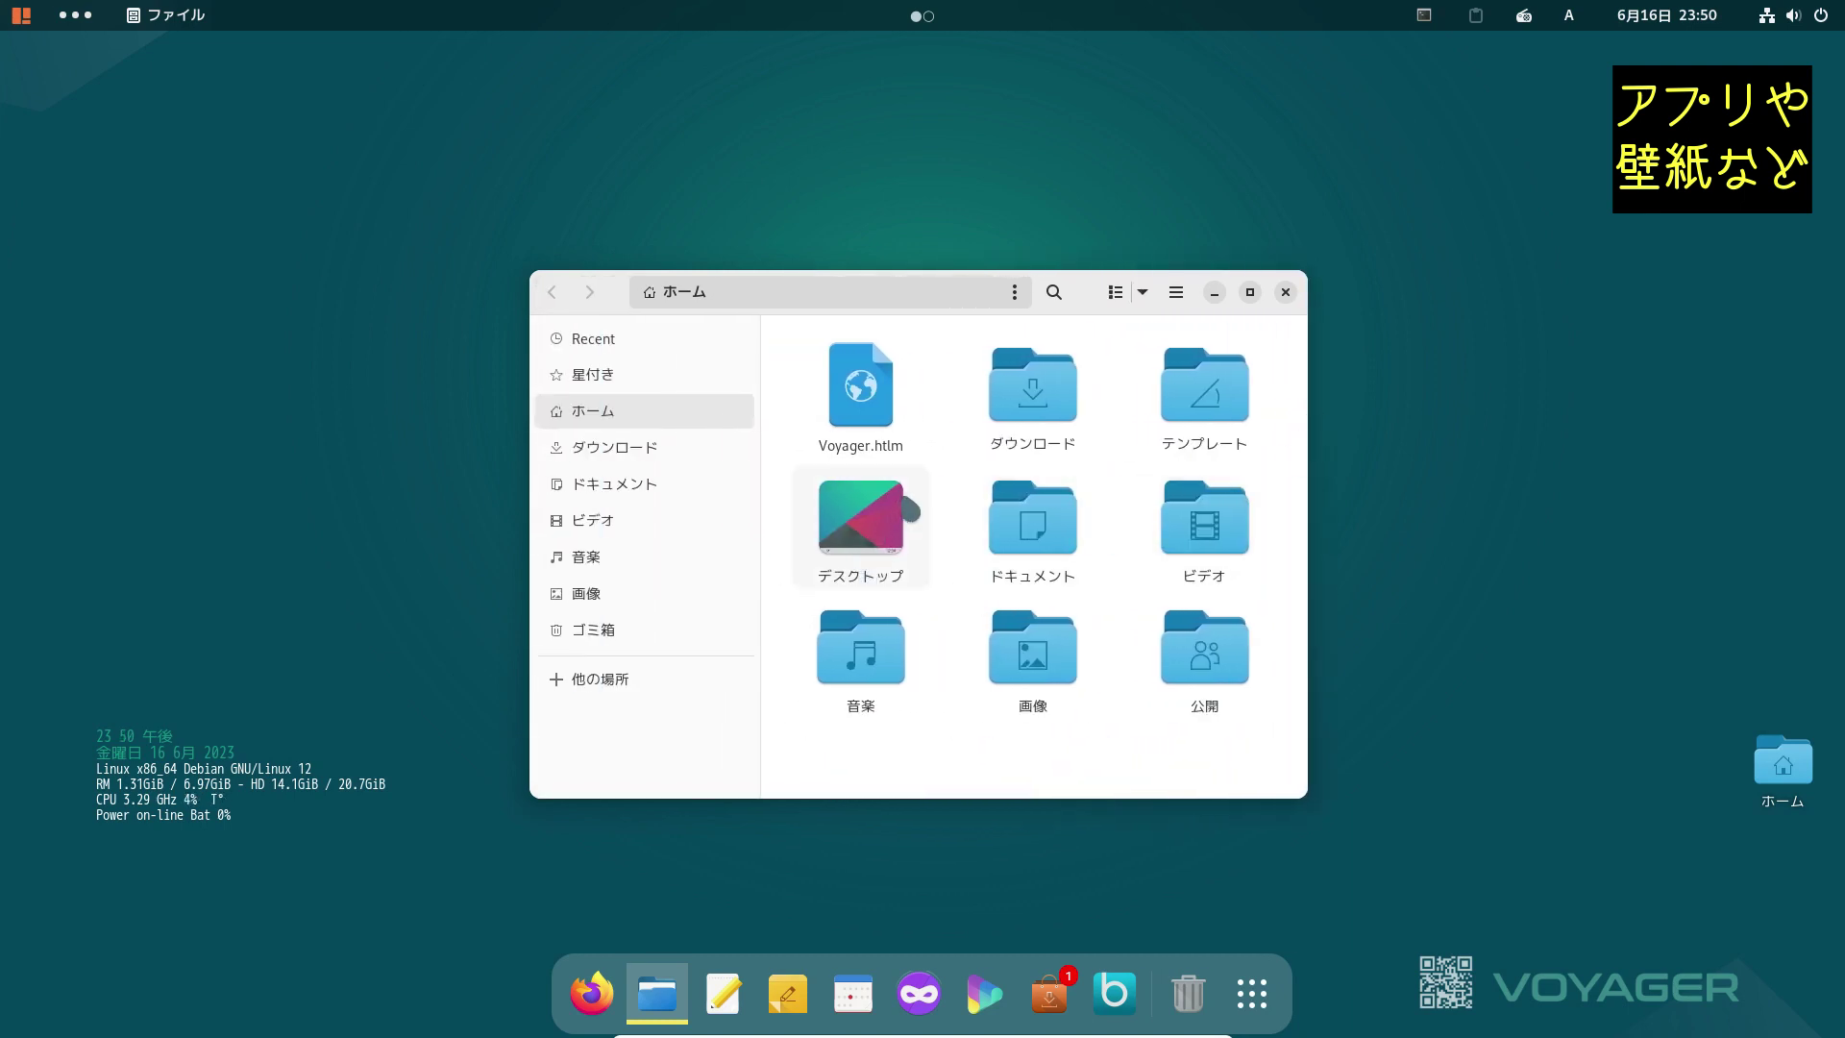
click(672, 485)
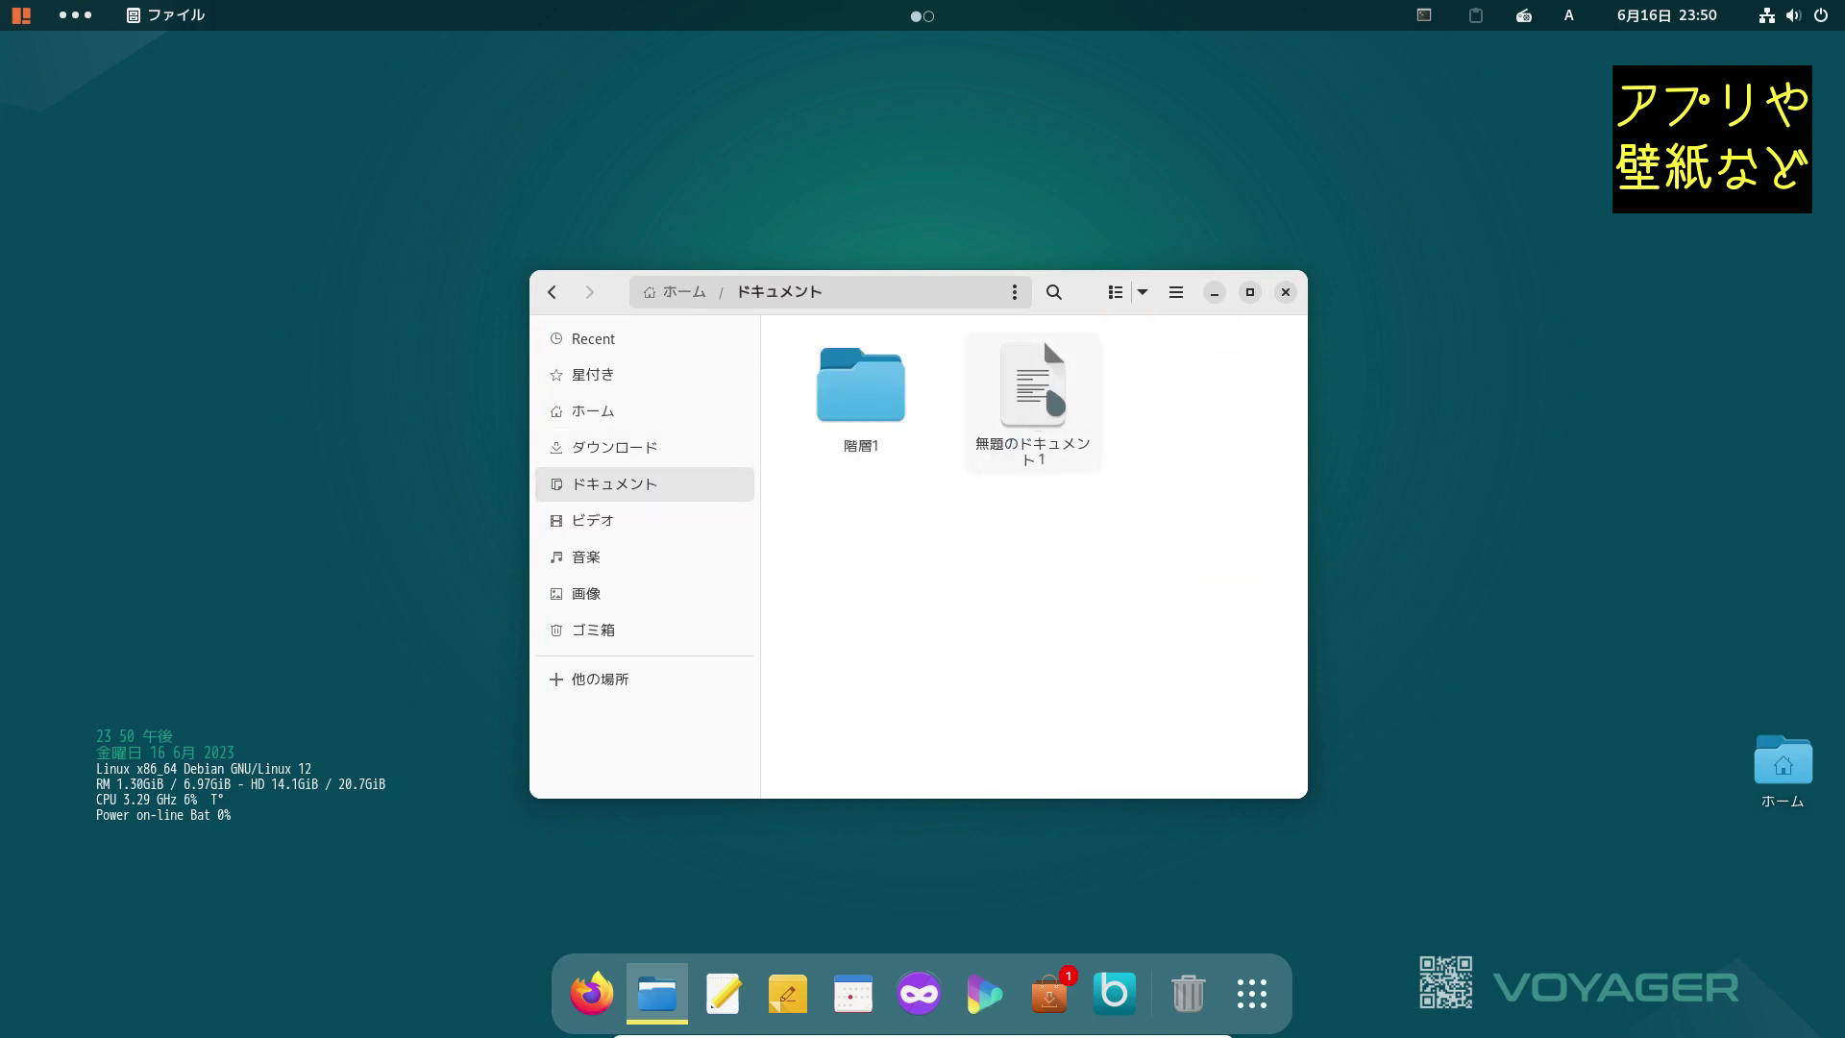
Step: Move 無題のドキュメント1 from ドキュメント into the 階層1 folder and on into its 階層2 subfolder
drag(1043, 379, 1121, 524)
drag(918, 404, 1036, 435)
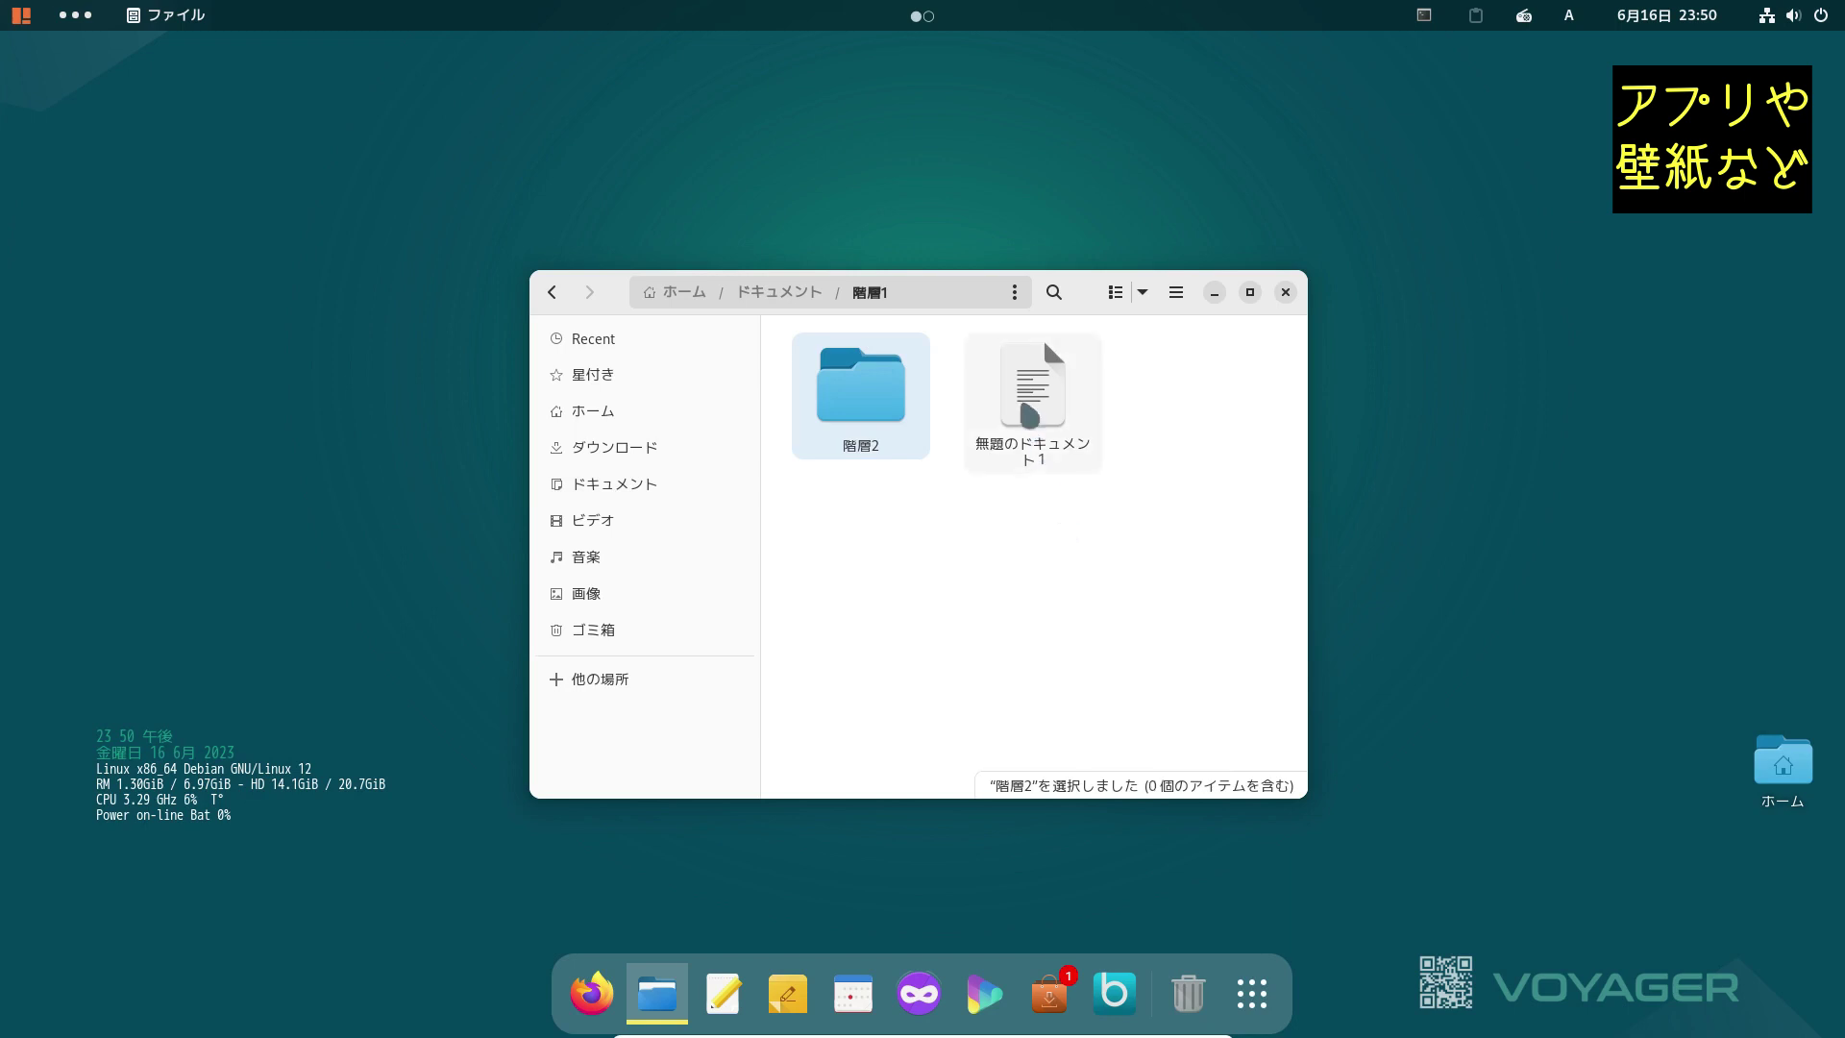
drag(1042, 339, 1078, 539)
drag(1033, 386, 881, 445)
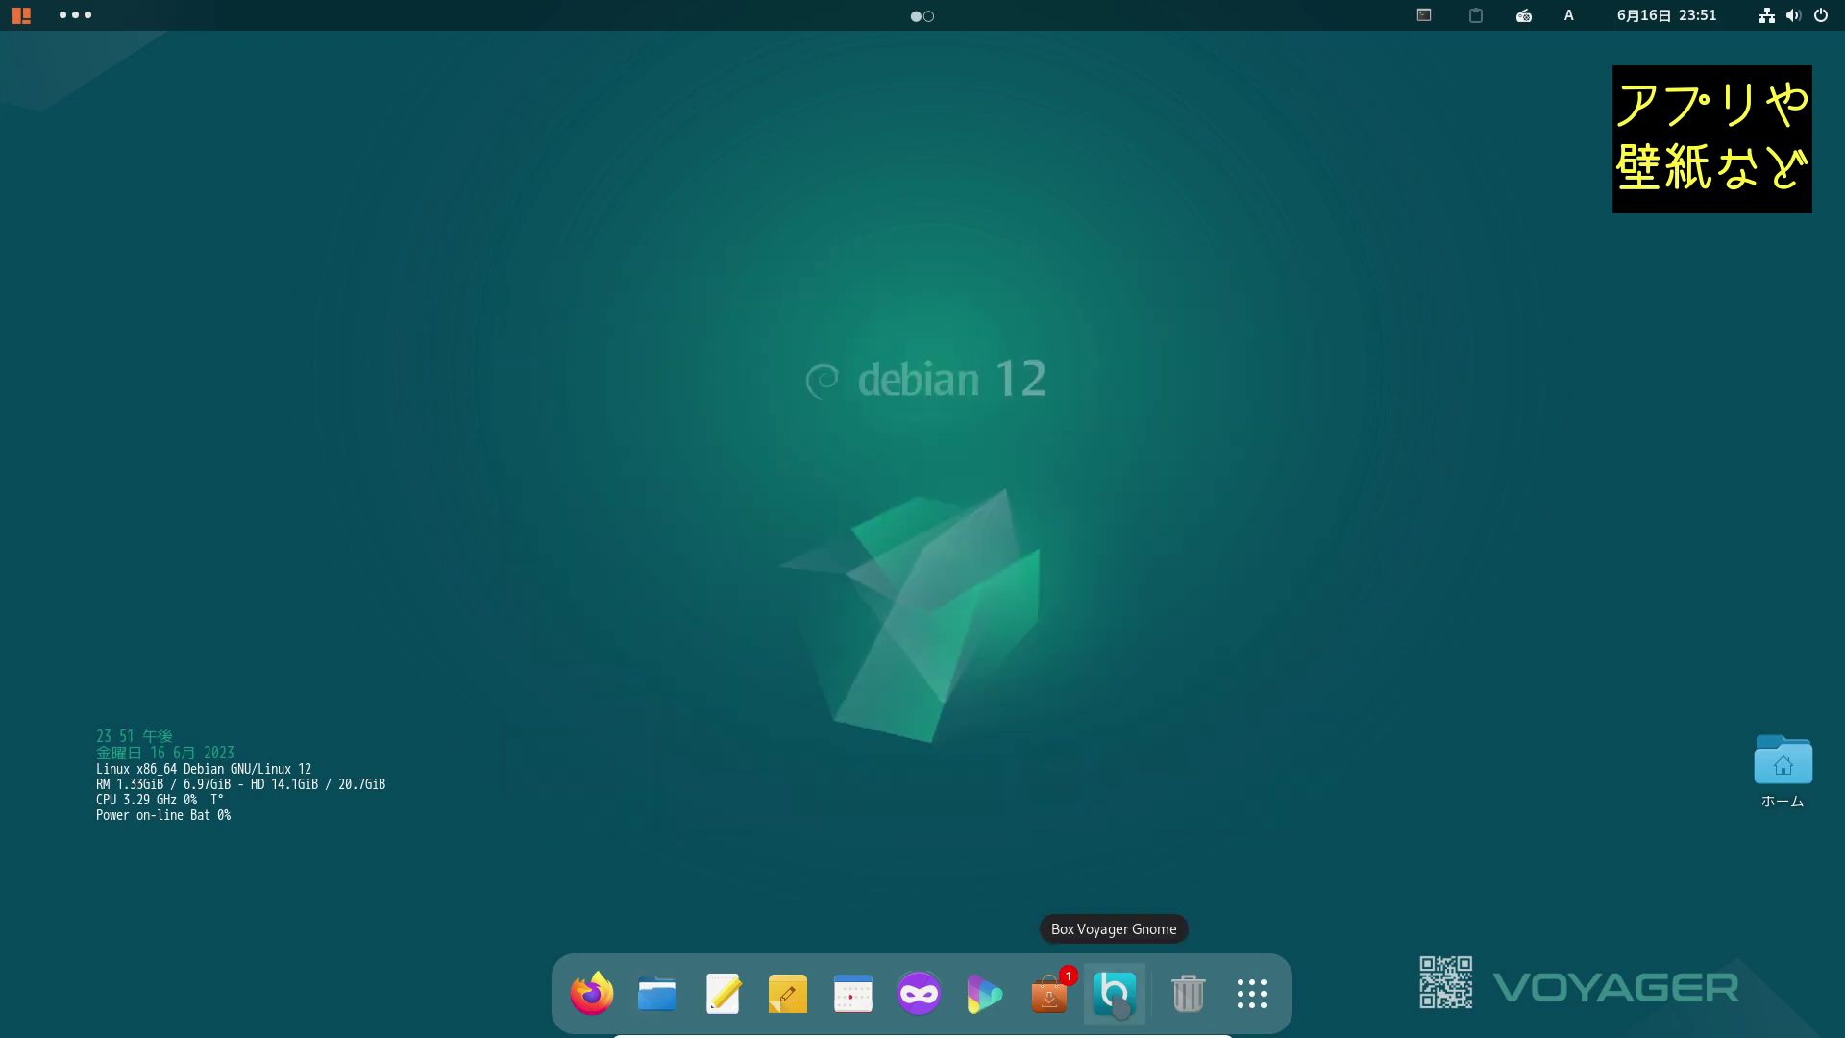
Step: Launch Box Voyager Gnome and open its Voyager Wallpapers collection in the image viewer
click(1120, 1008)
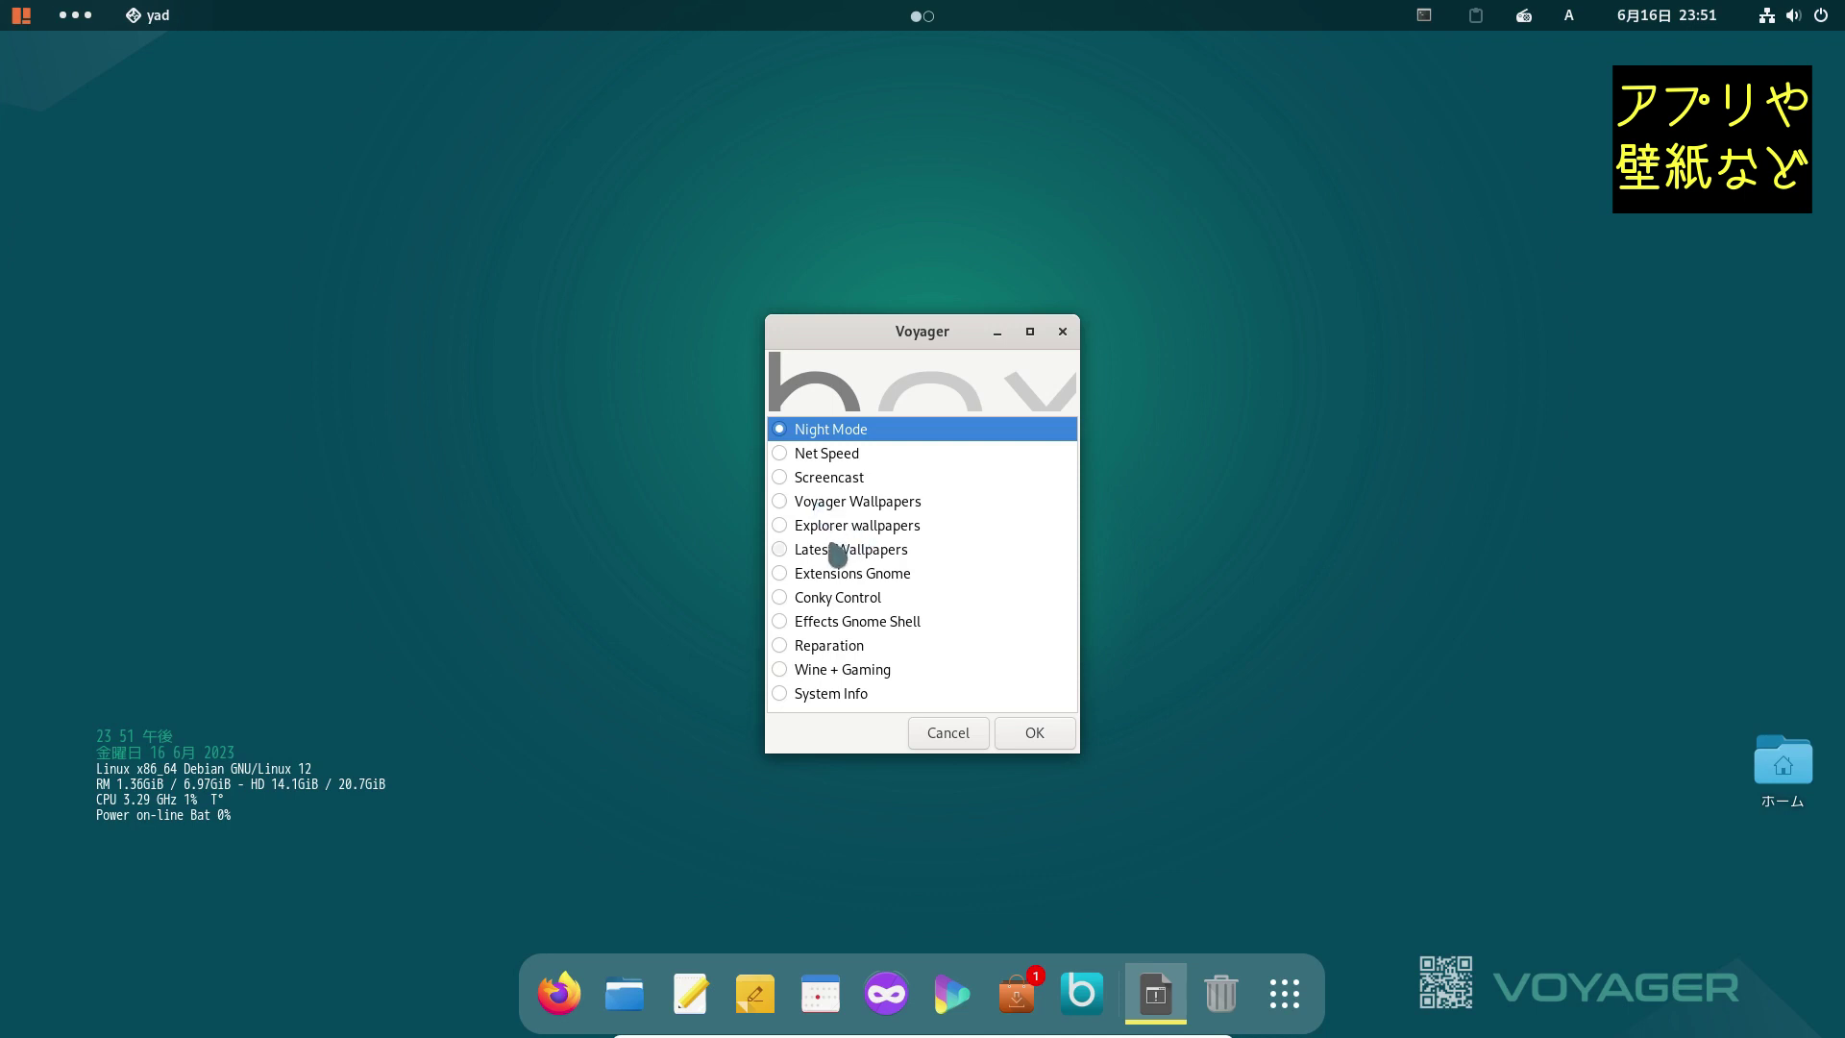
click(887, 507)
click(913, 528)
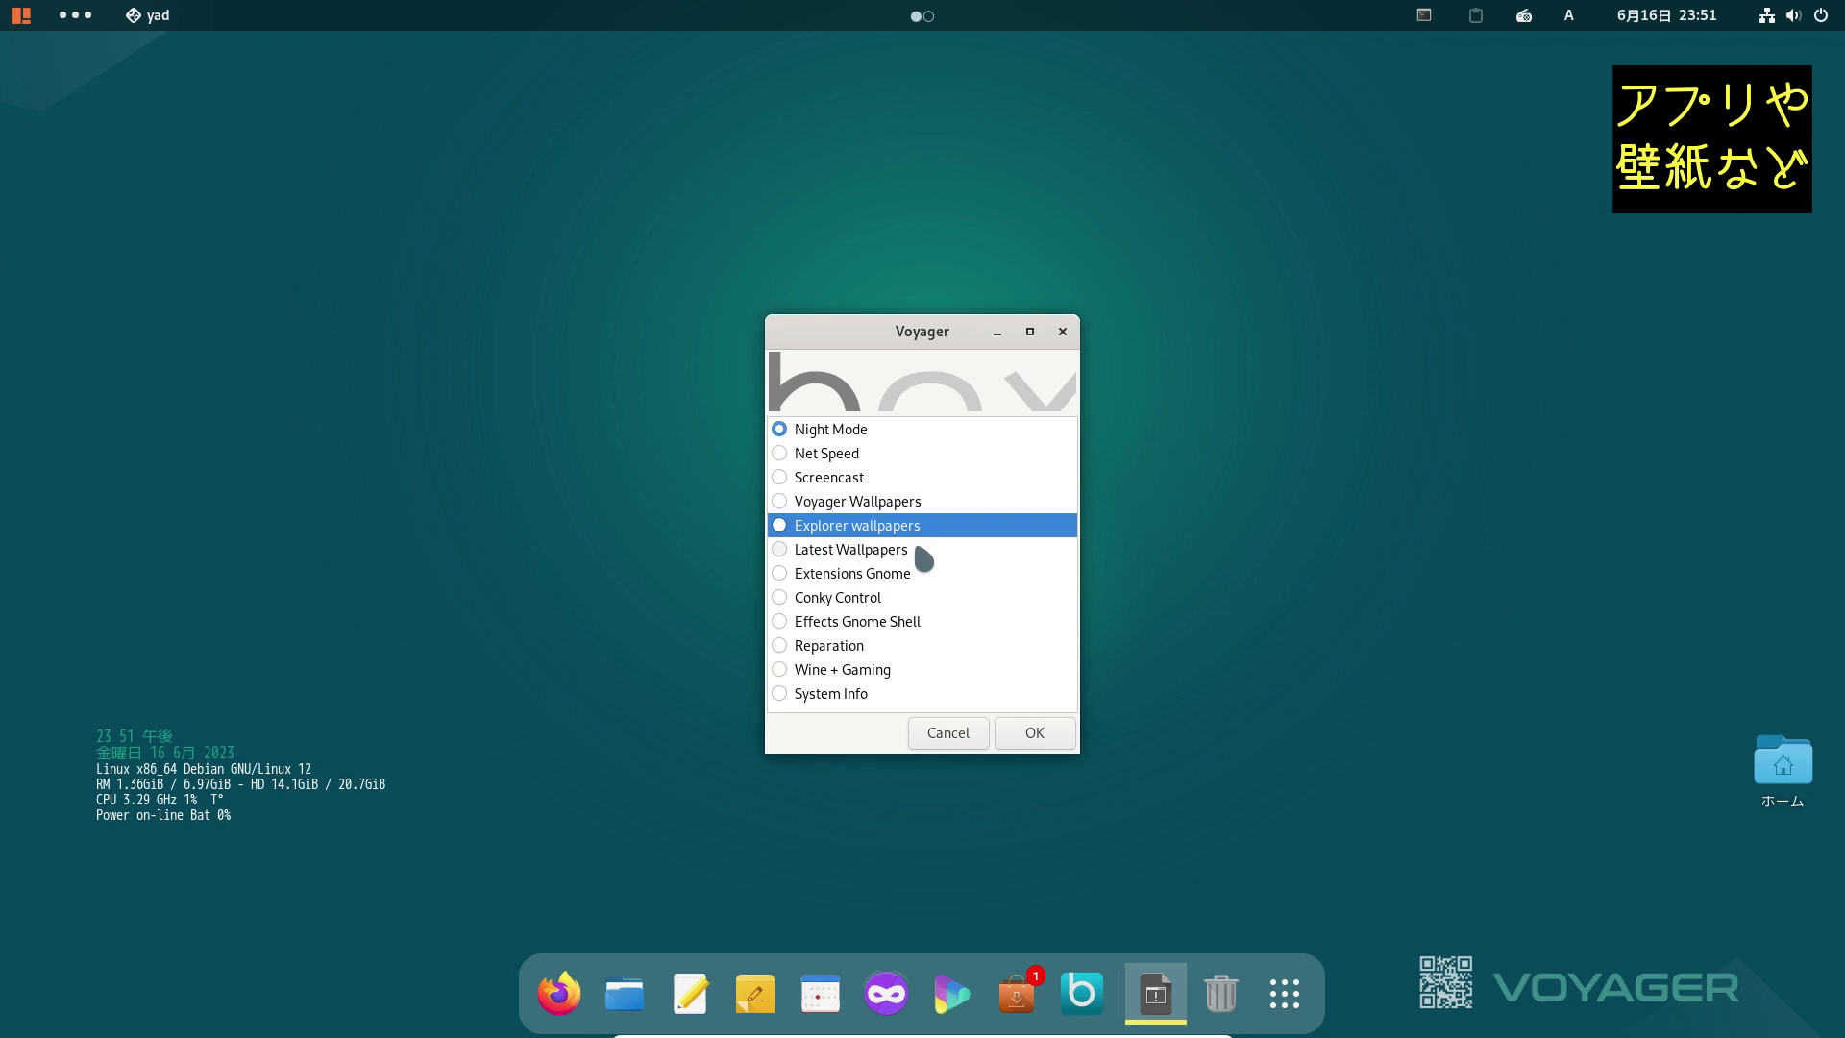
click(925, 553)
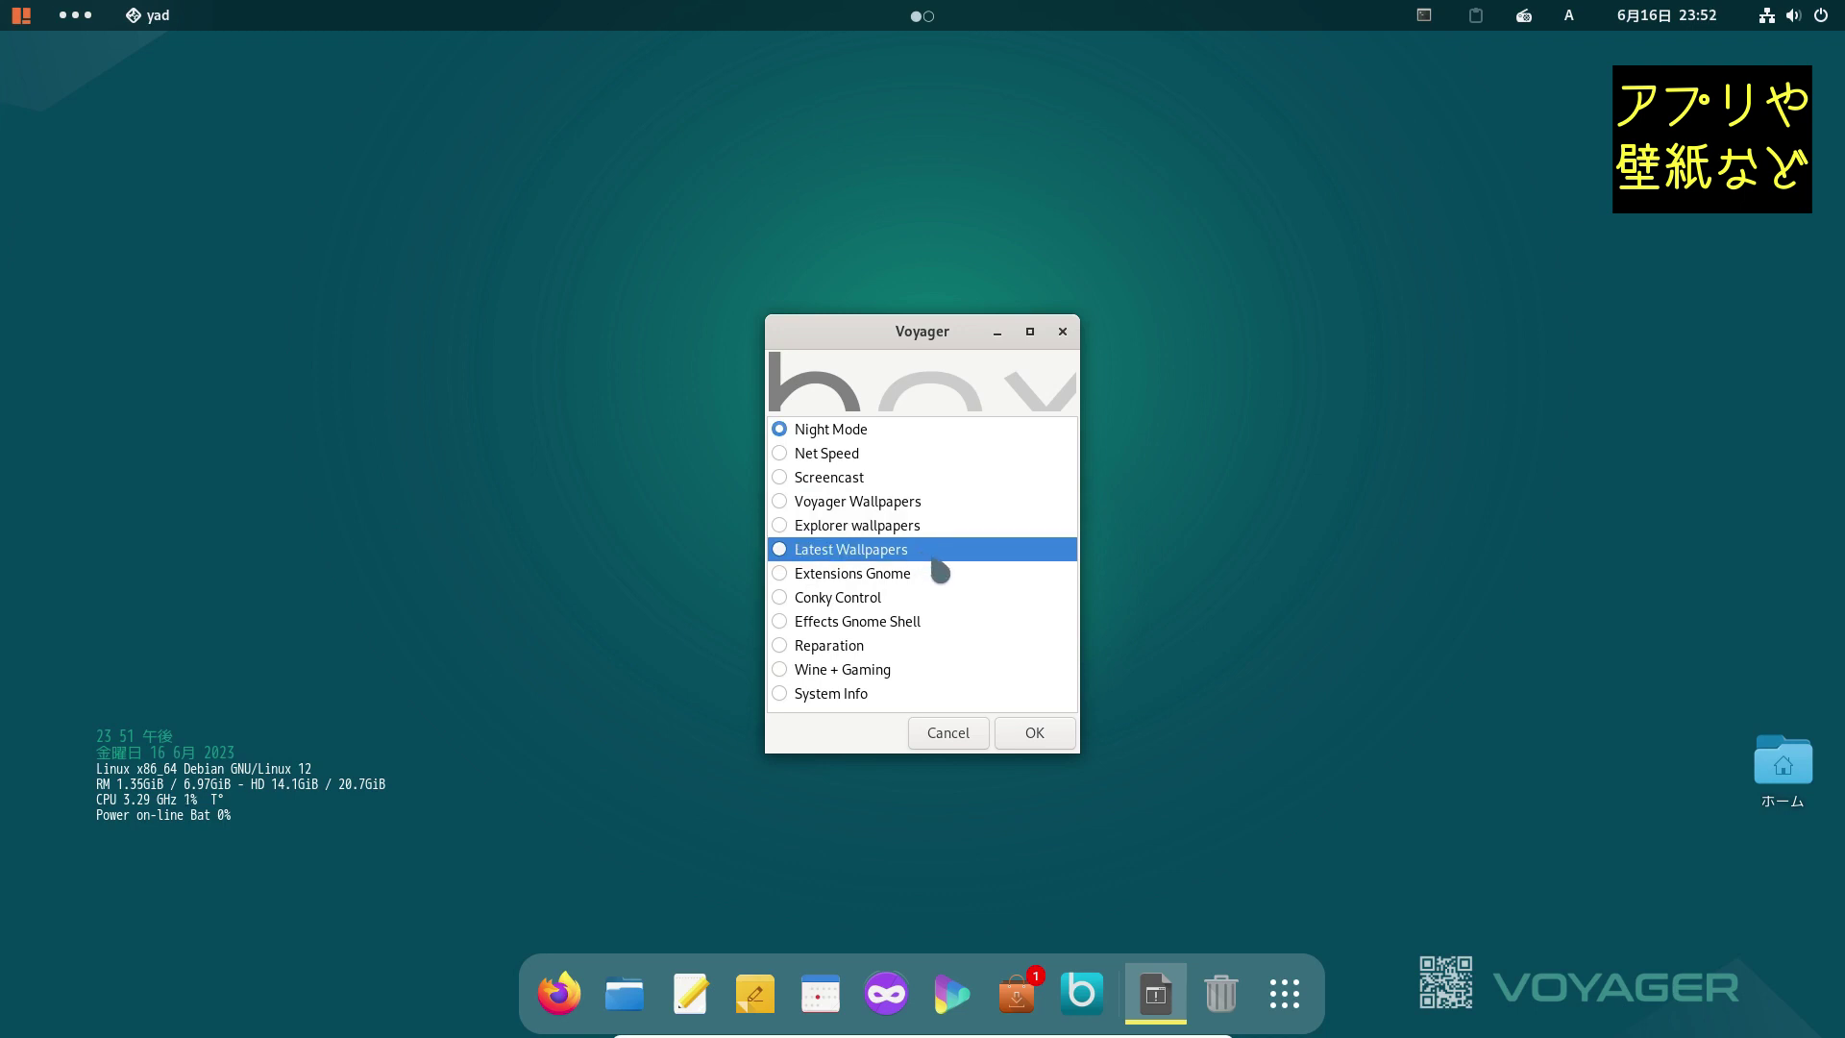
click(780, 502)
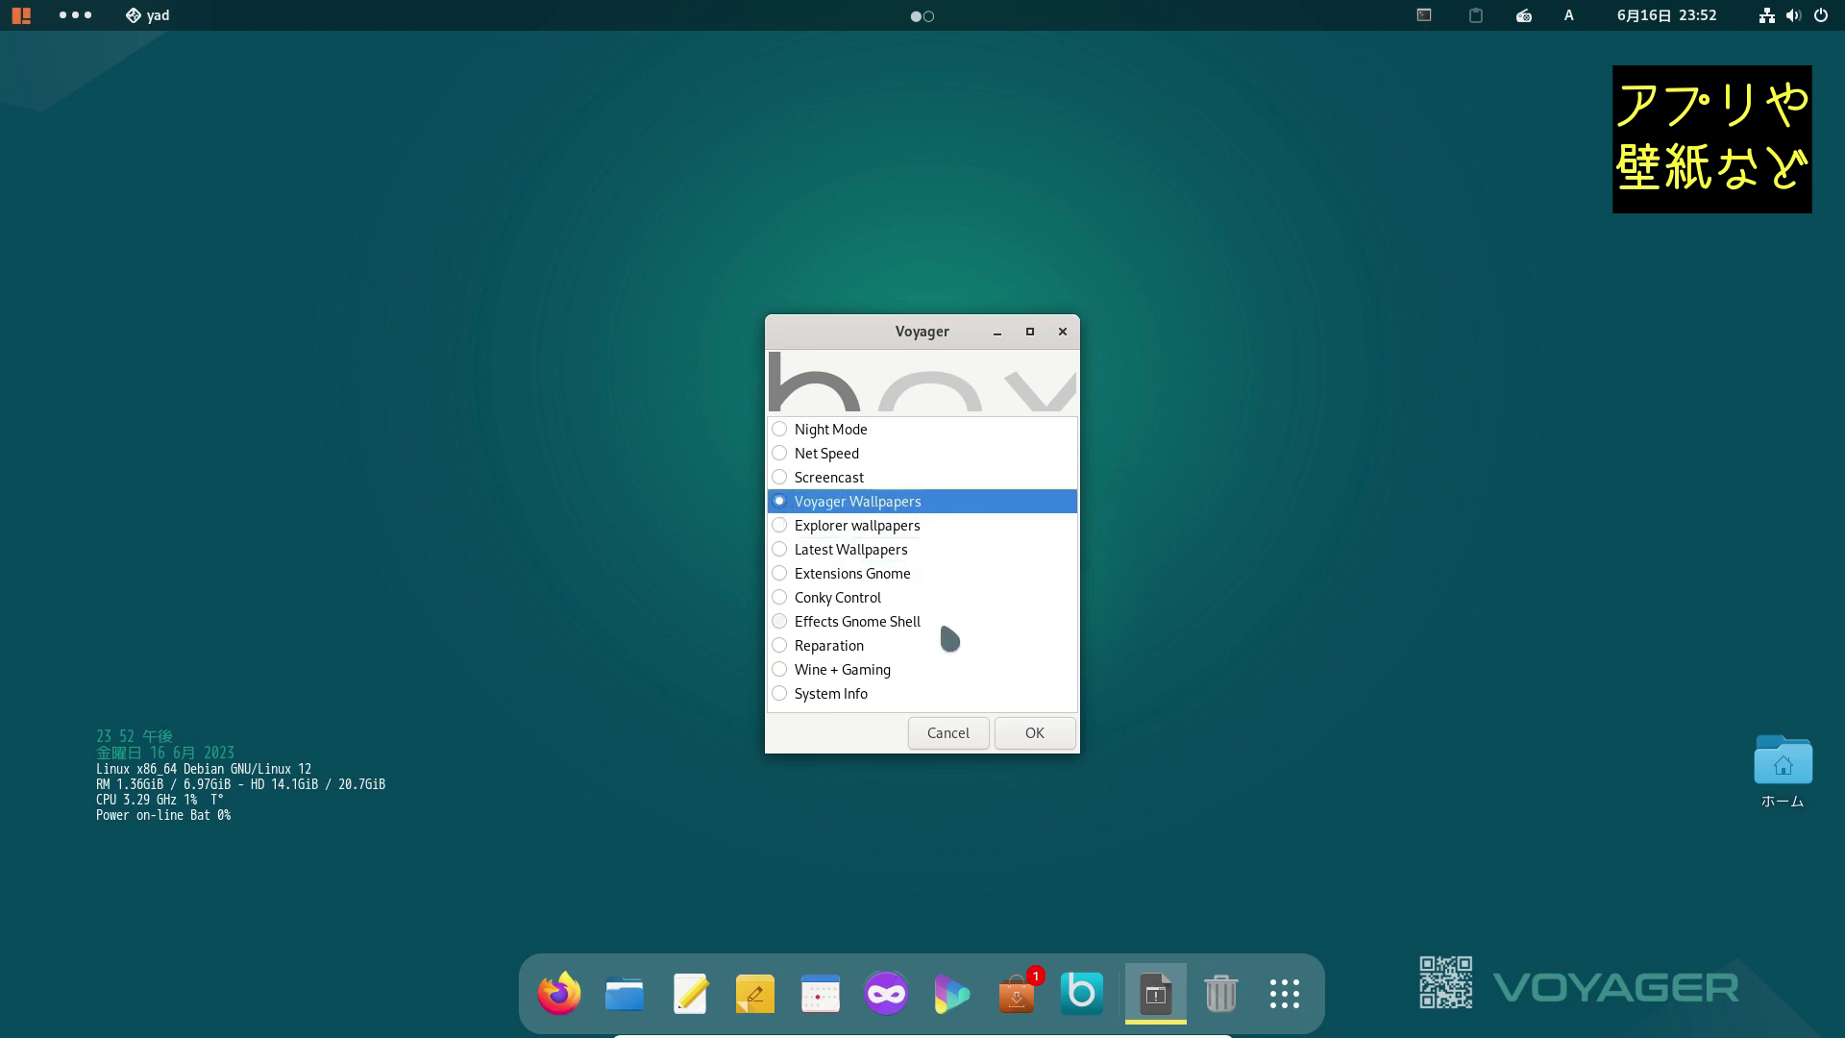
click(1040, 720)
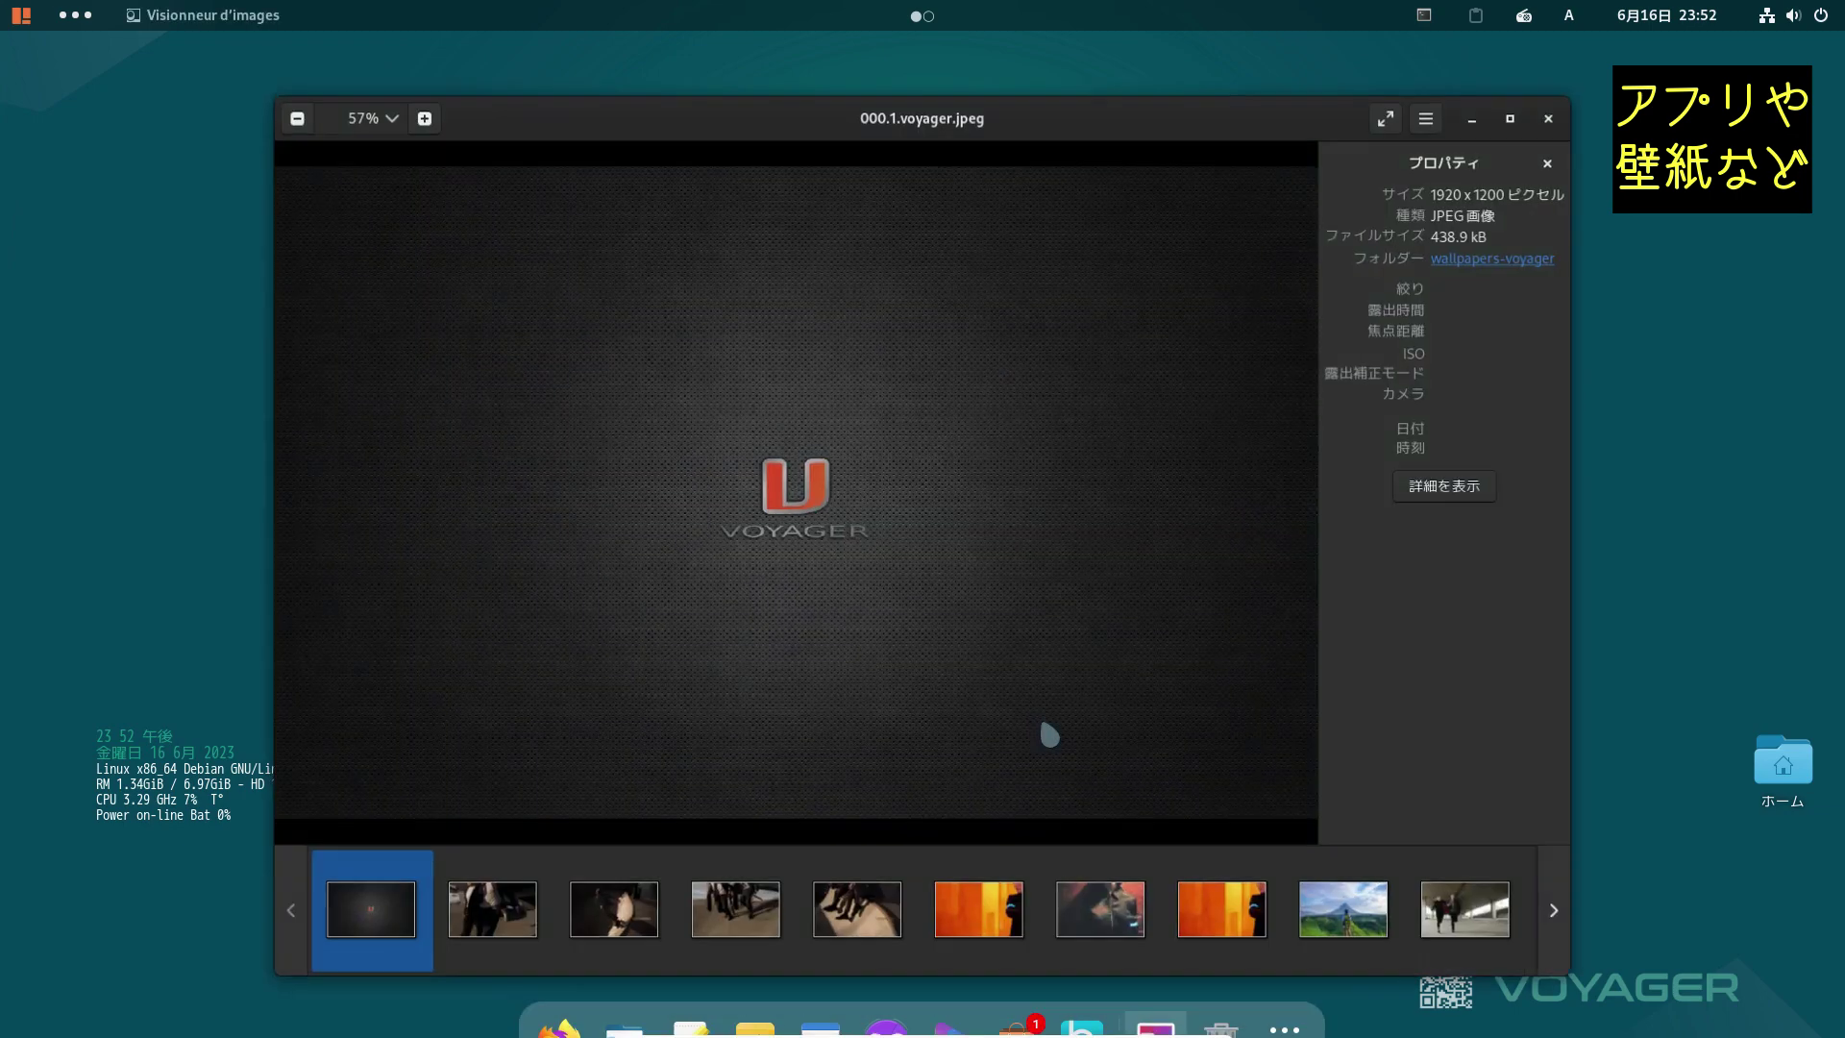
Step: Browse the thumbnails of the Voyager wallpapers, display Encounter_by_Lazardjin.jpg at large size, and close the viewer
scroll(538, 881, down, 6)
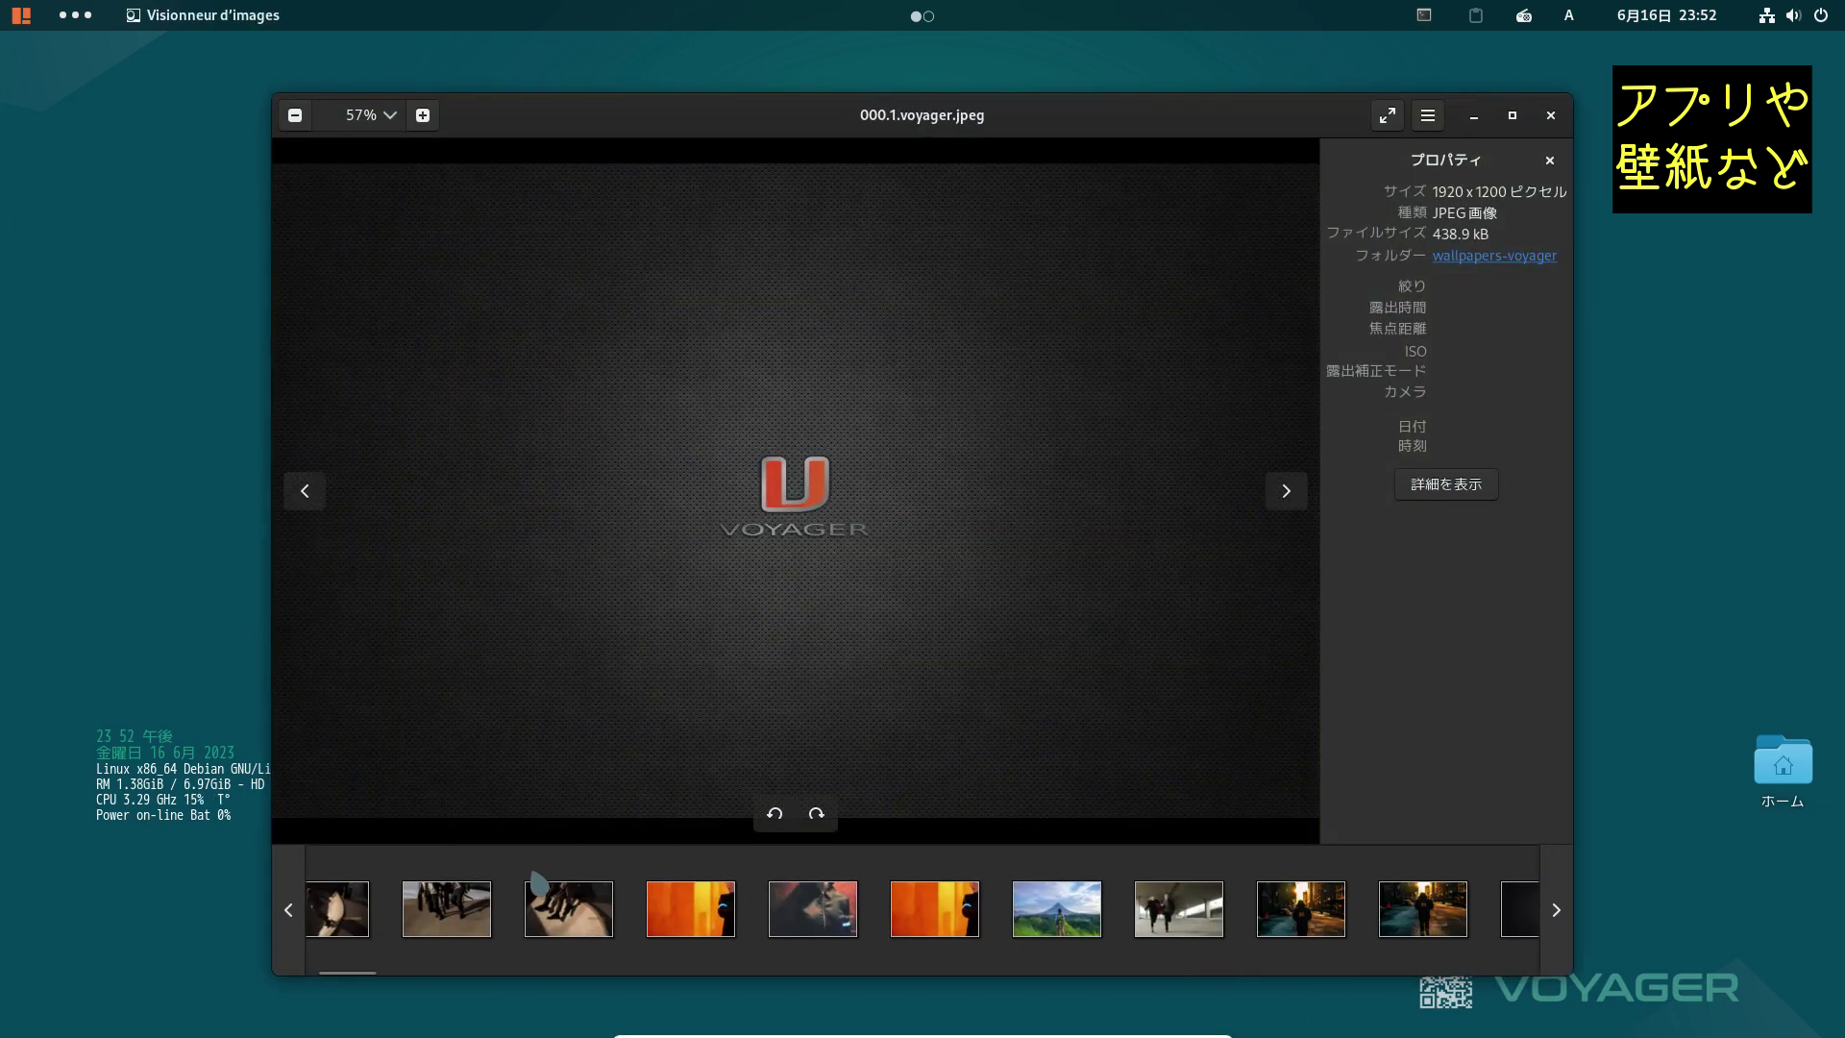
scroll(546, 893, down, 7)
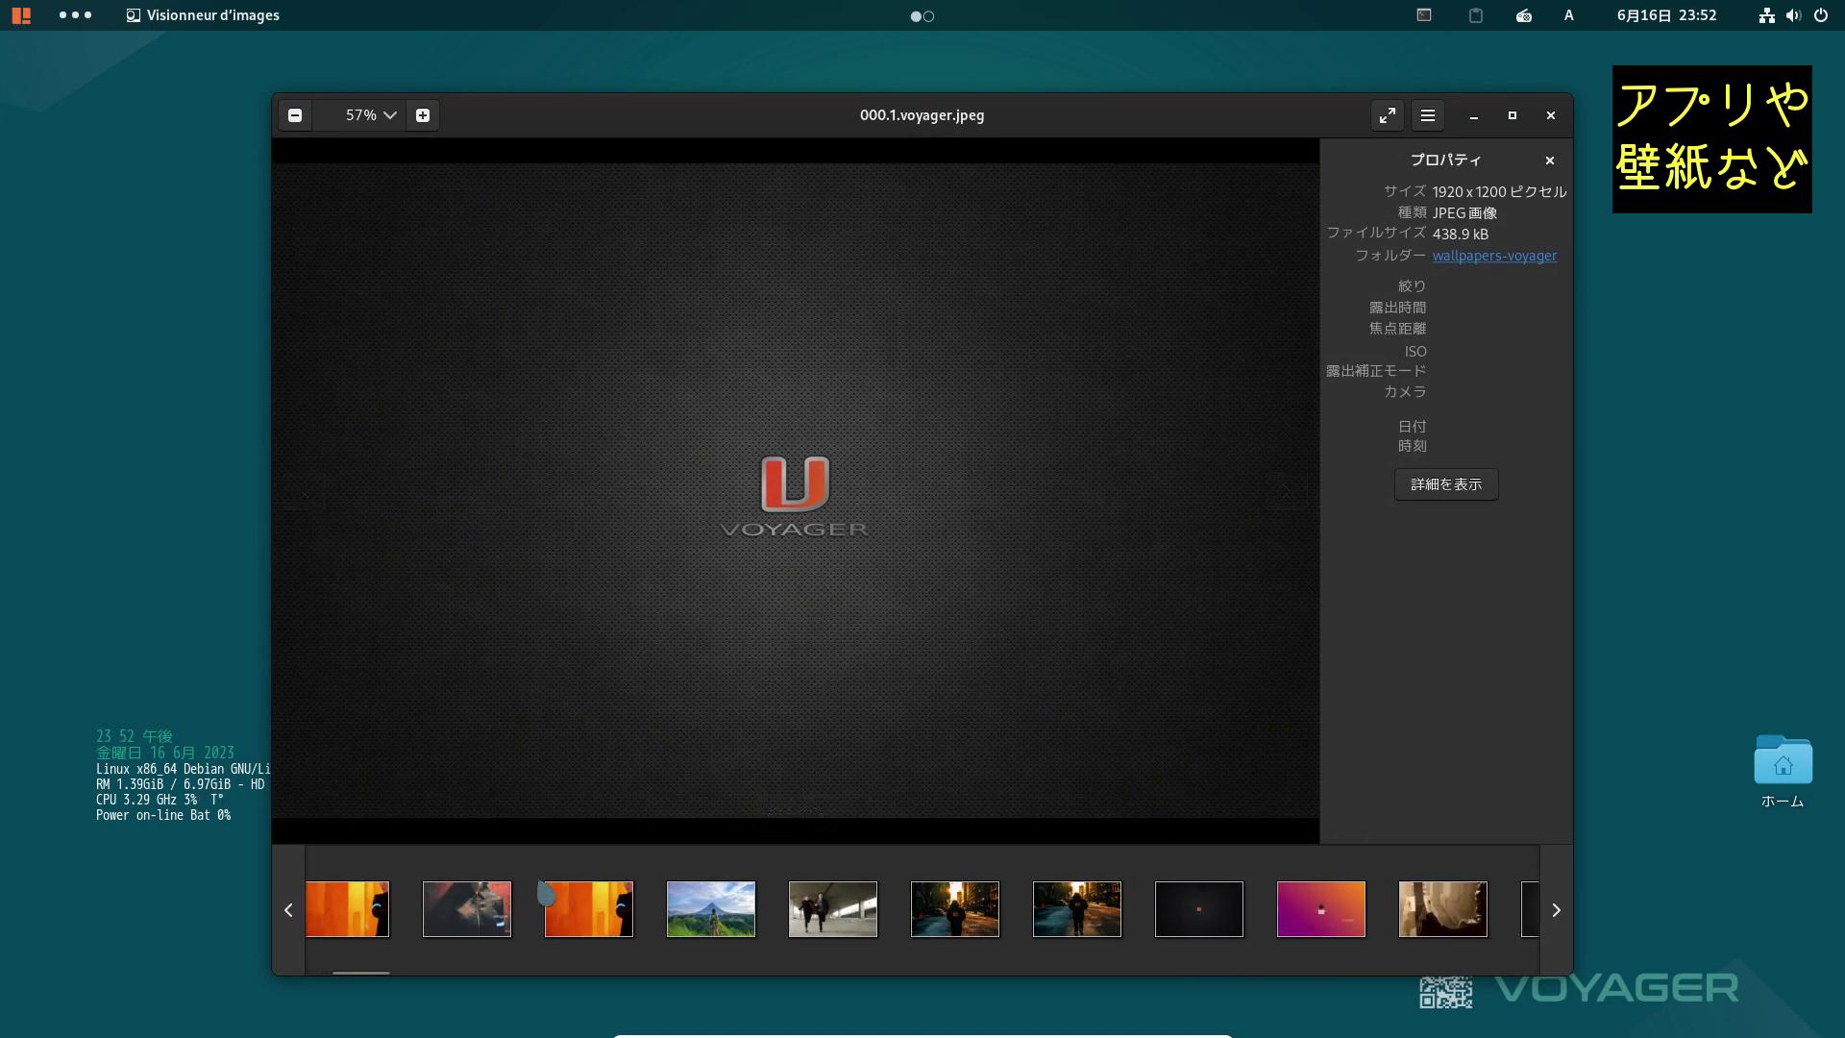
scroll(546, 894, down, 8)
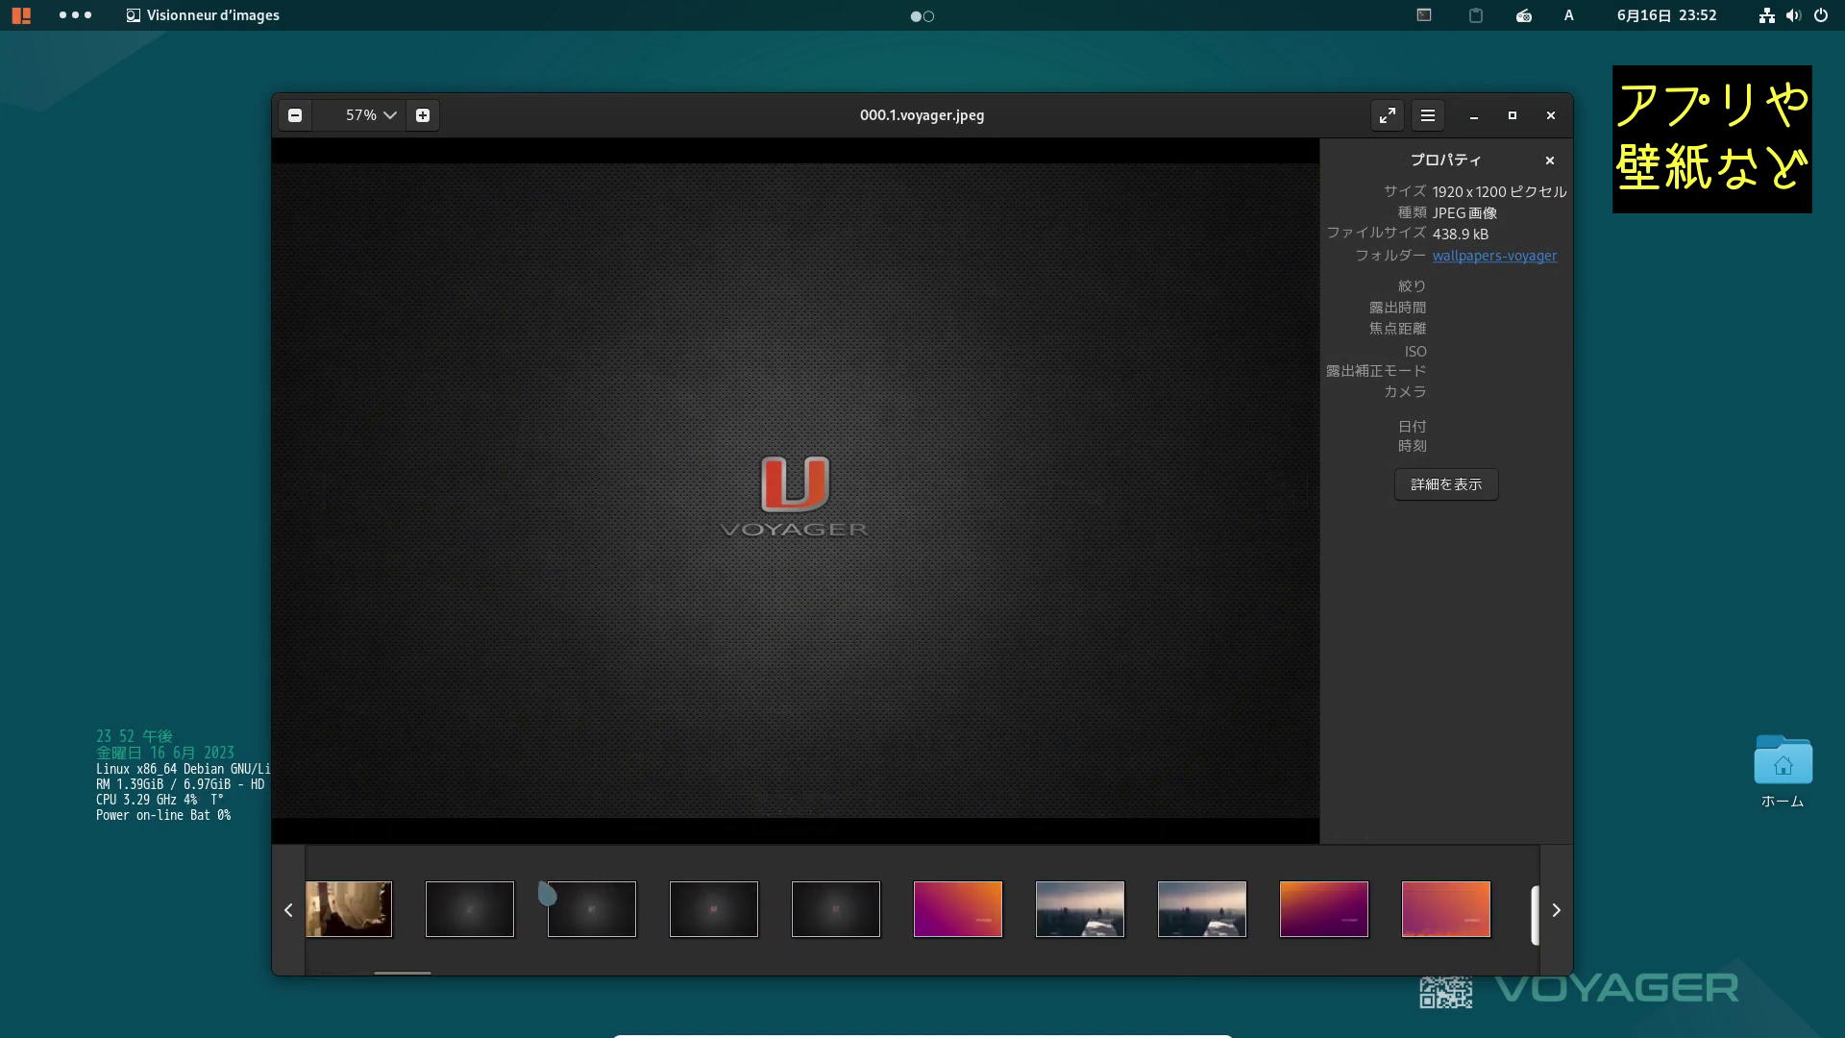
scroll(546, 893, down, 8)
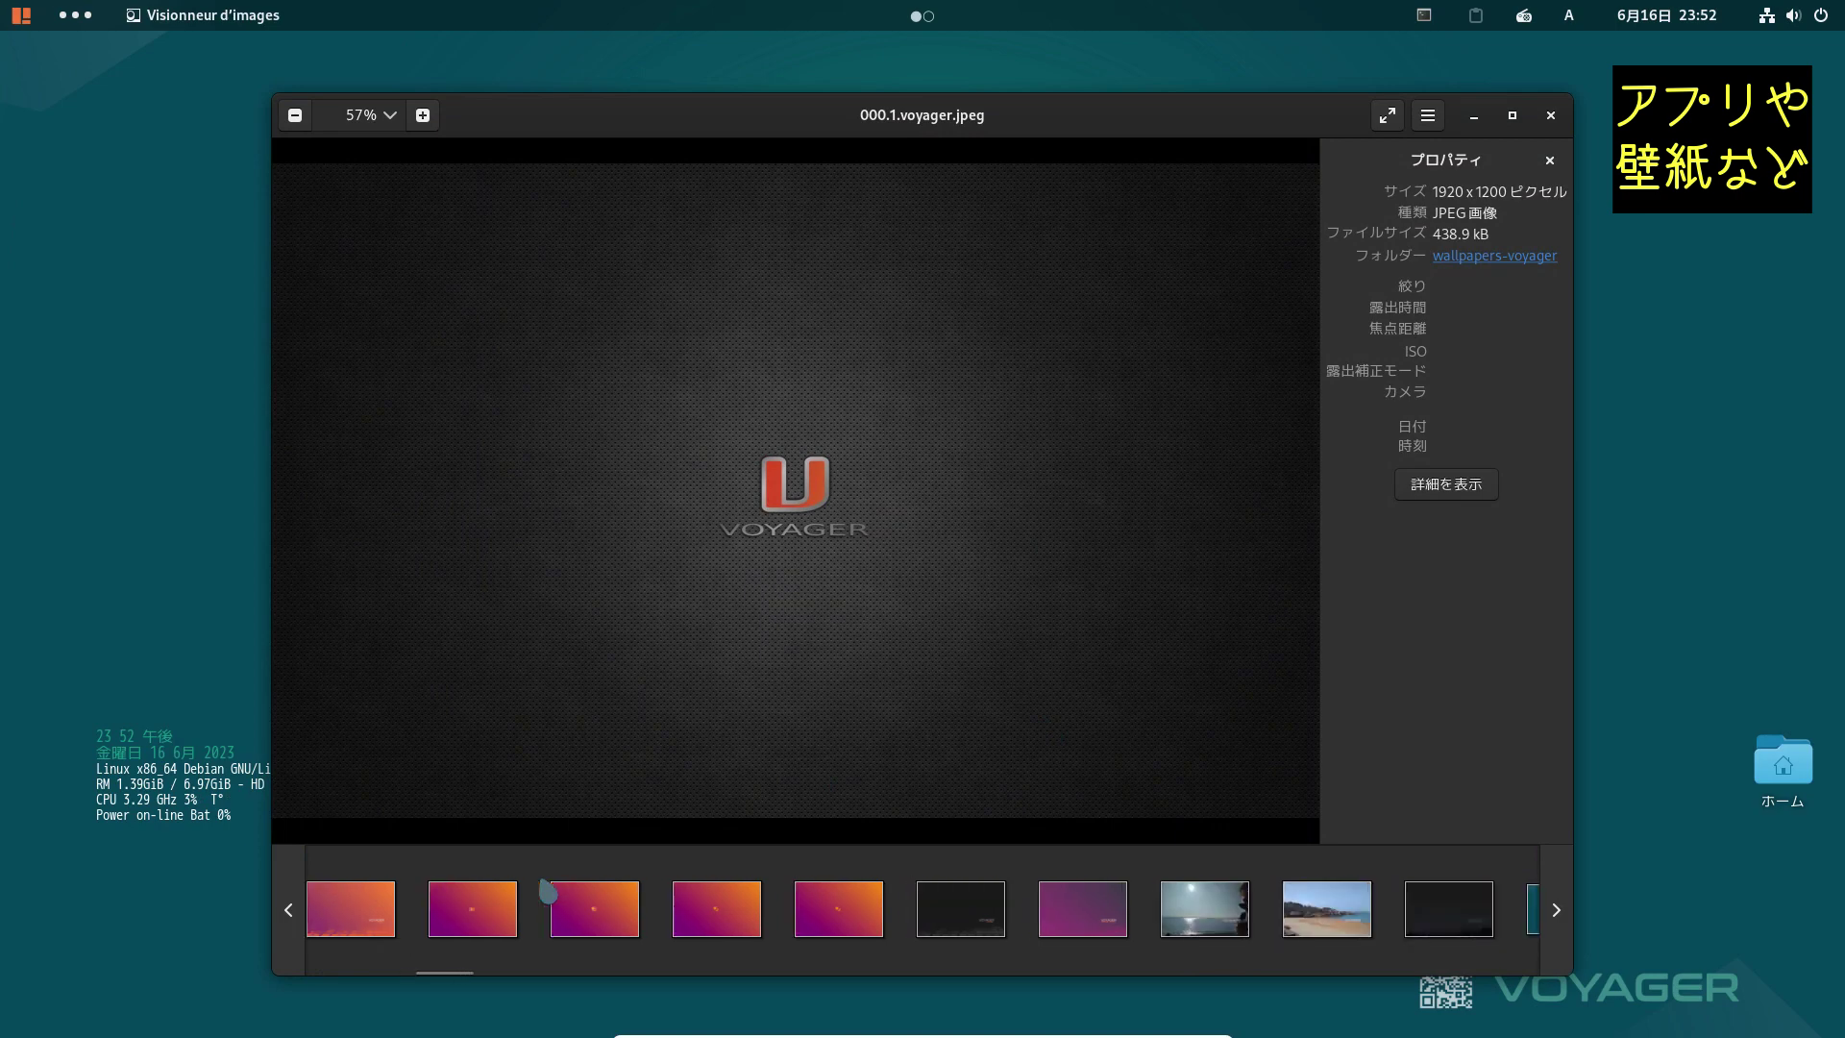
scroll(545, 892, down, 2)
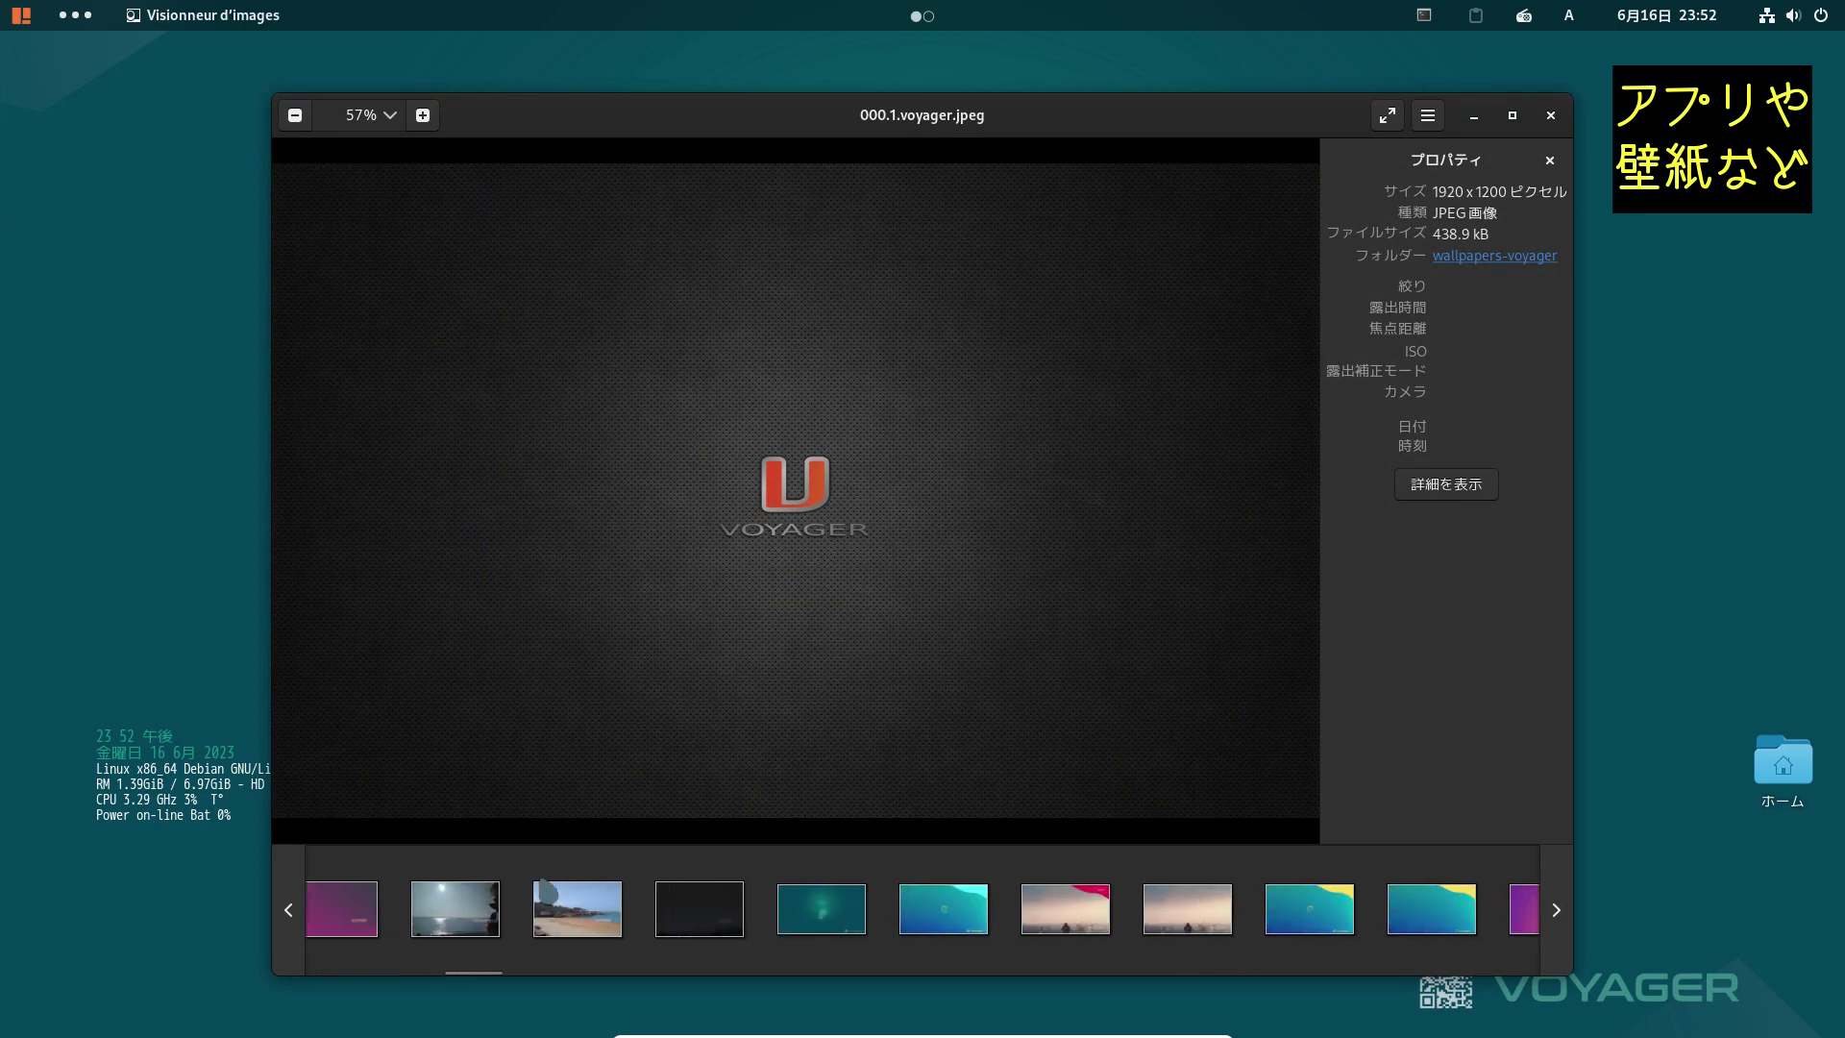
scroll(546, 892, down, 8)
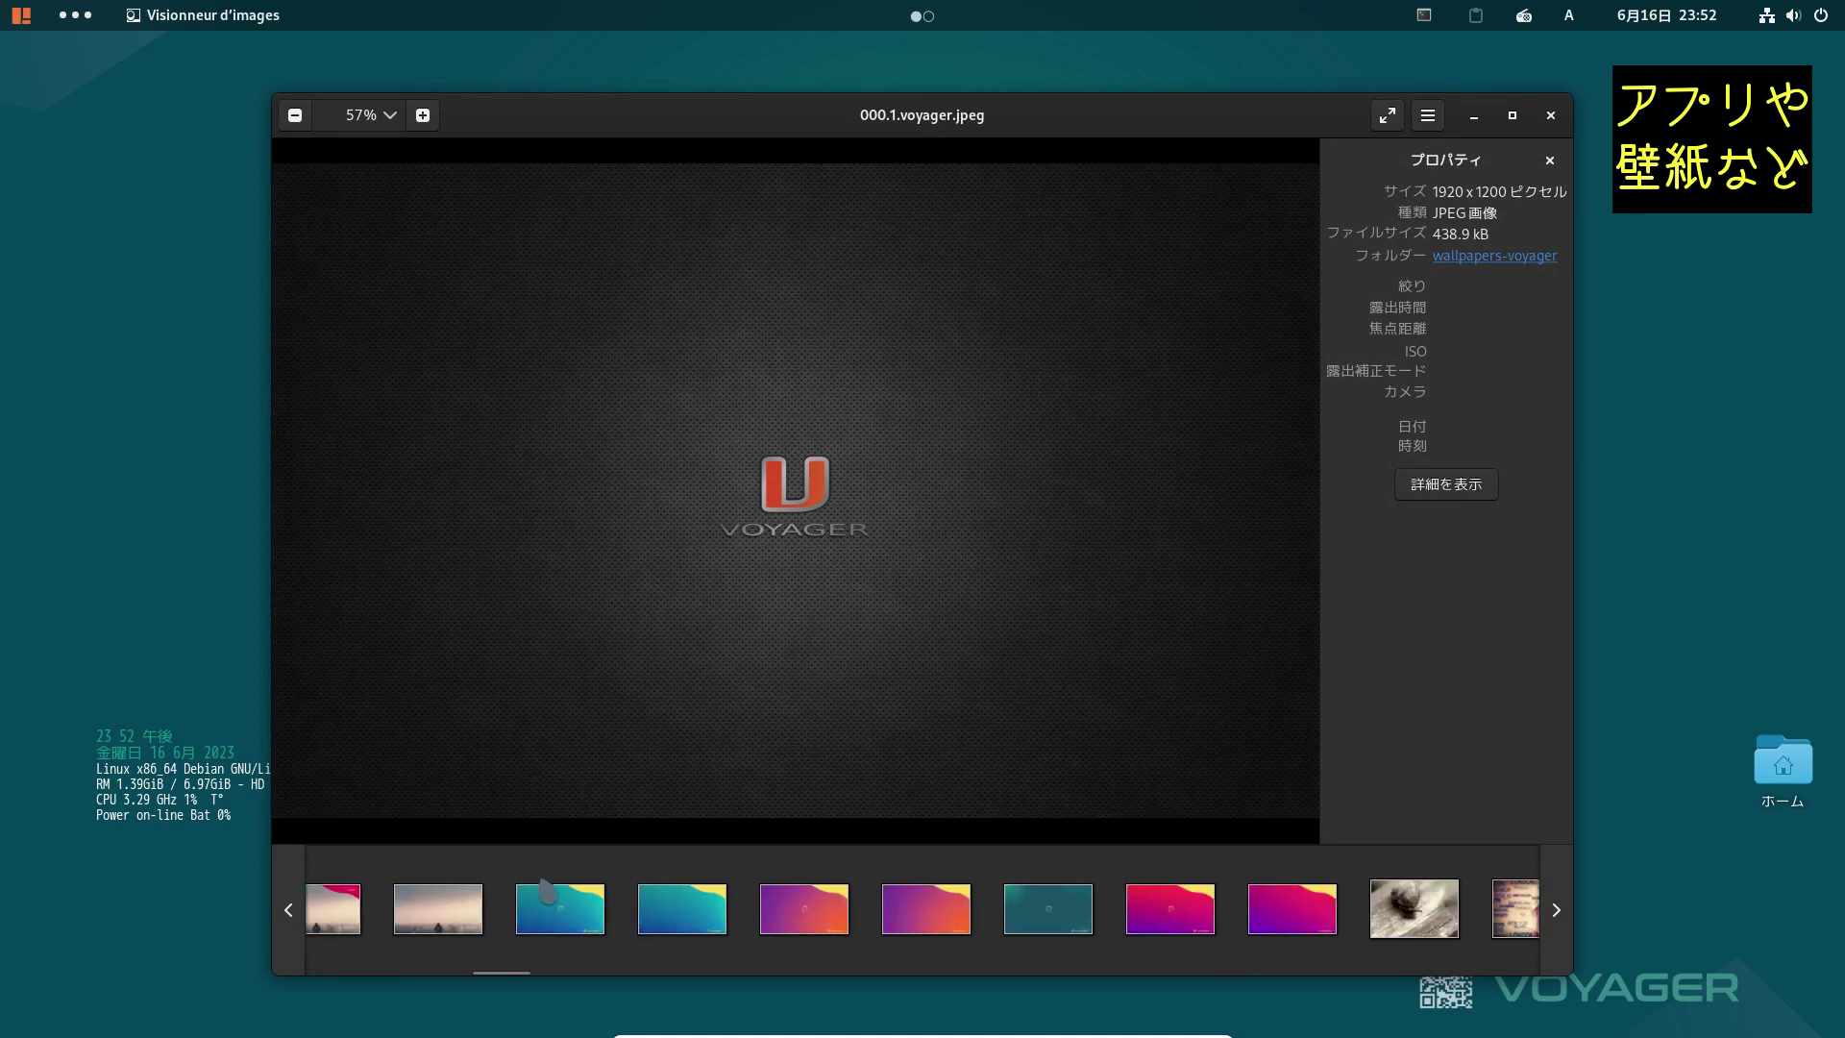
scroll(545, 892, down, 8)
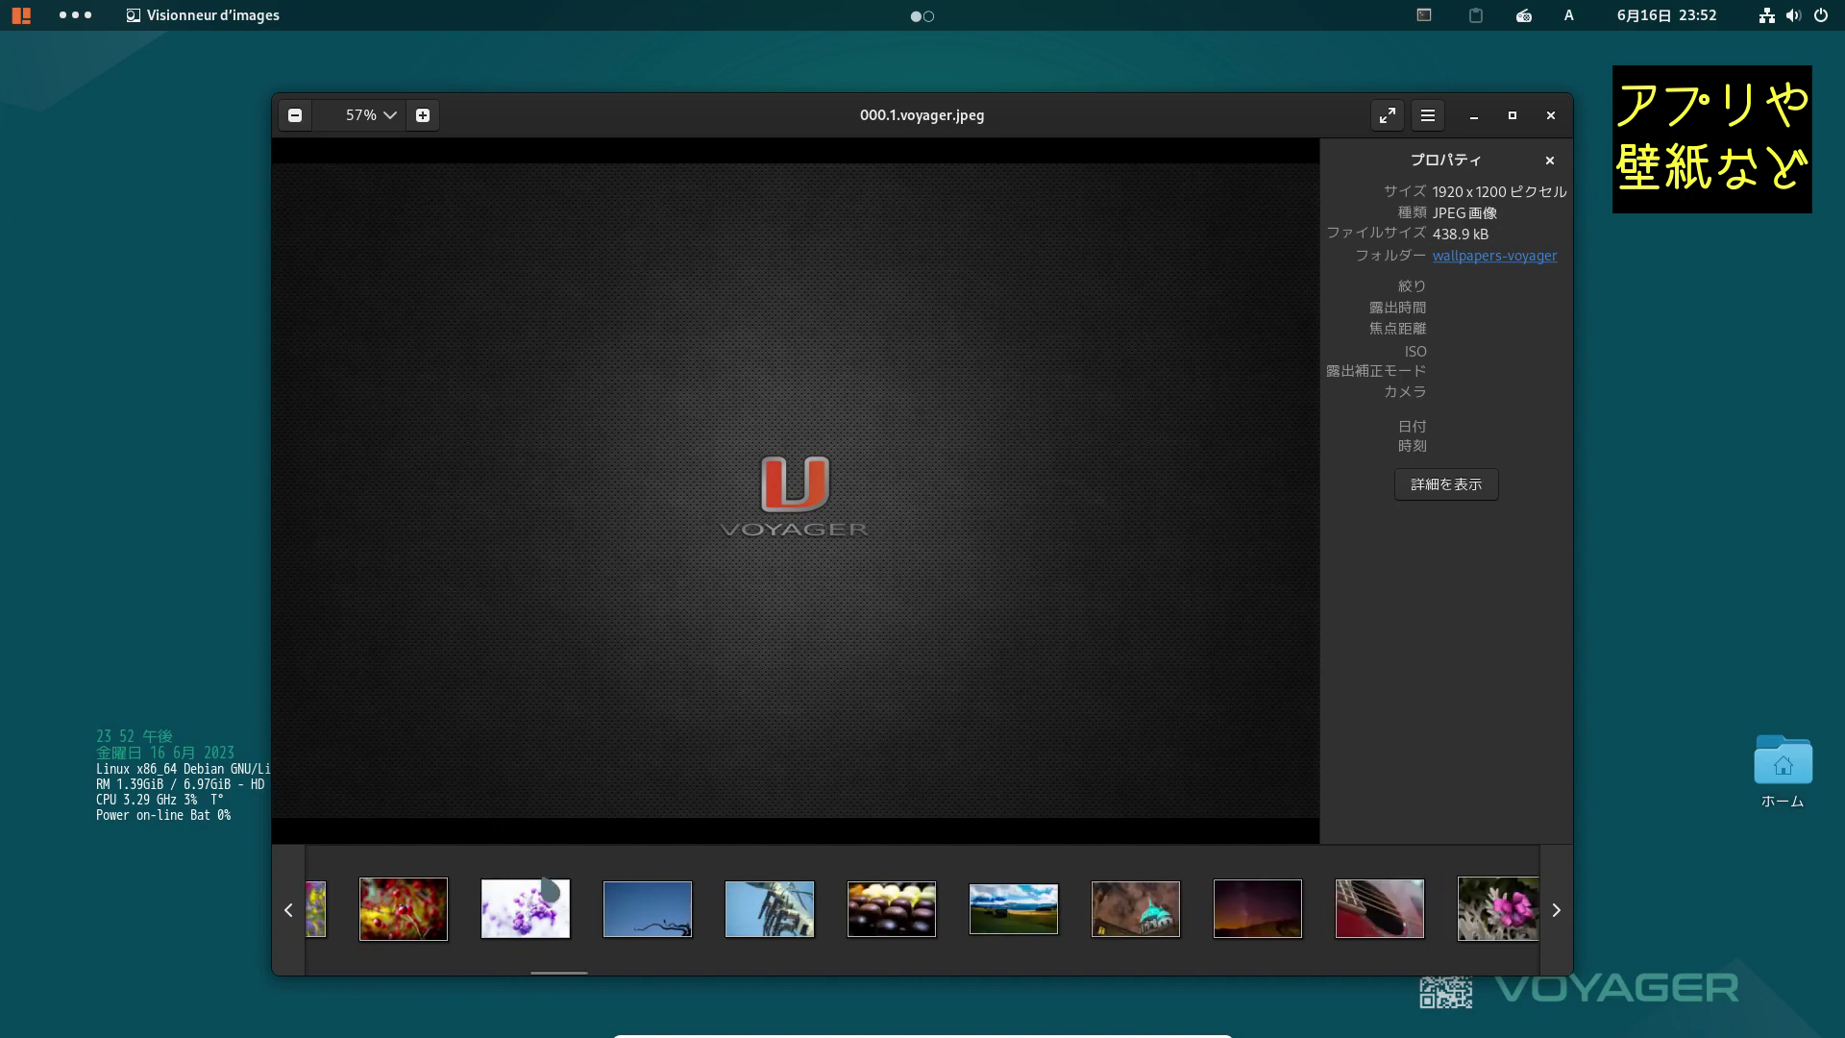
scroll(545, 890, down, 8)
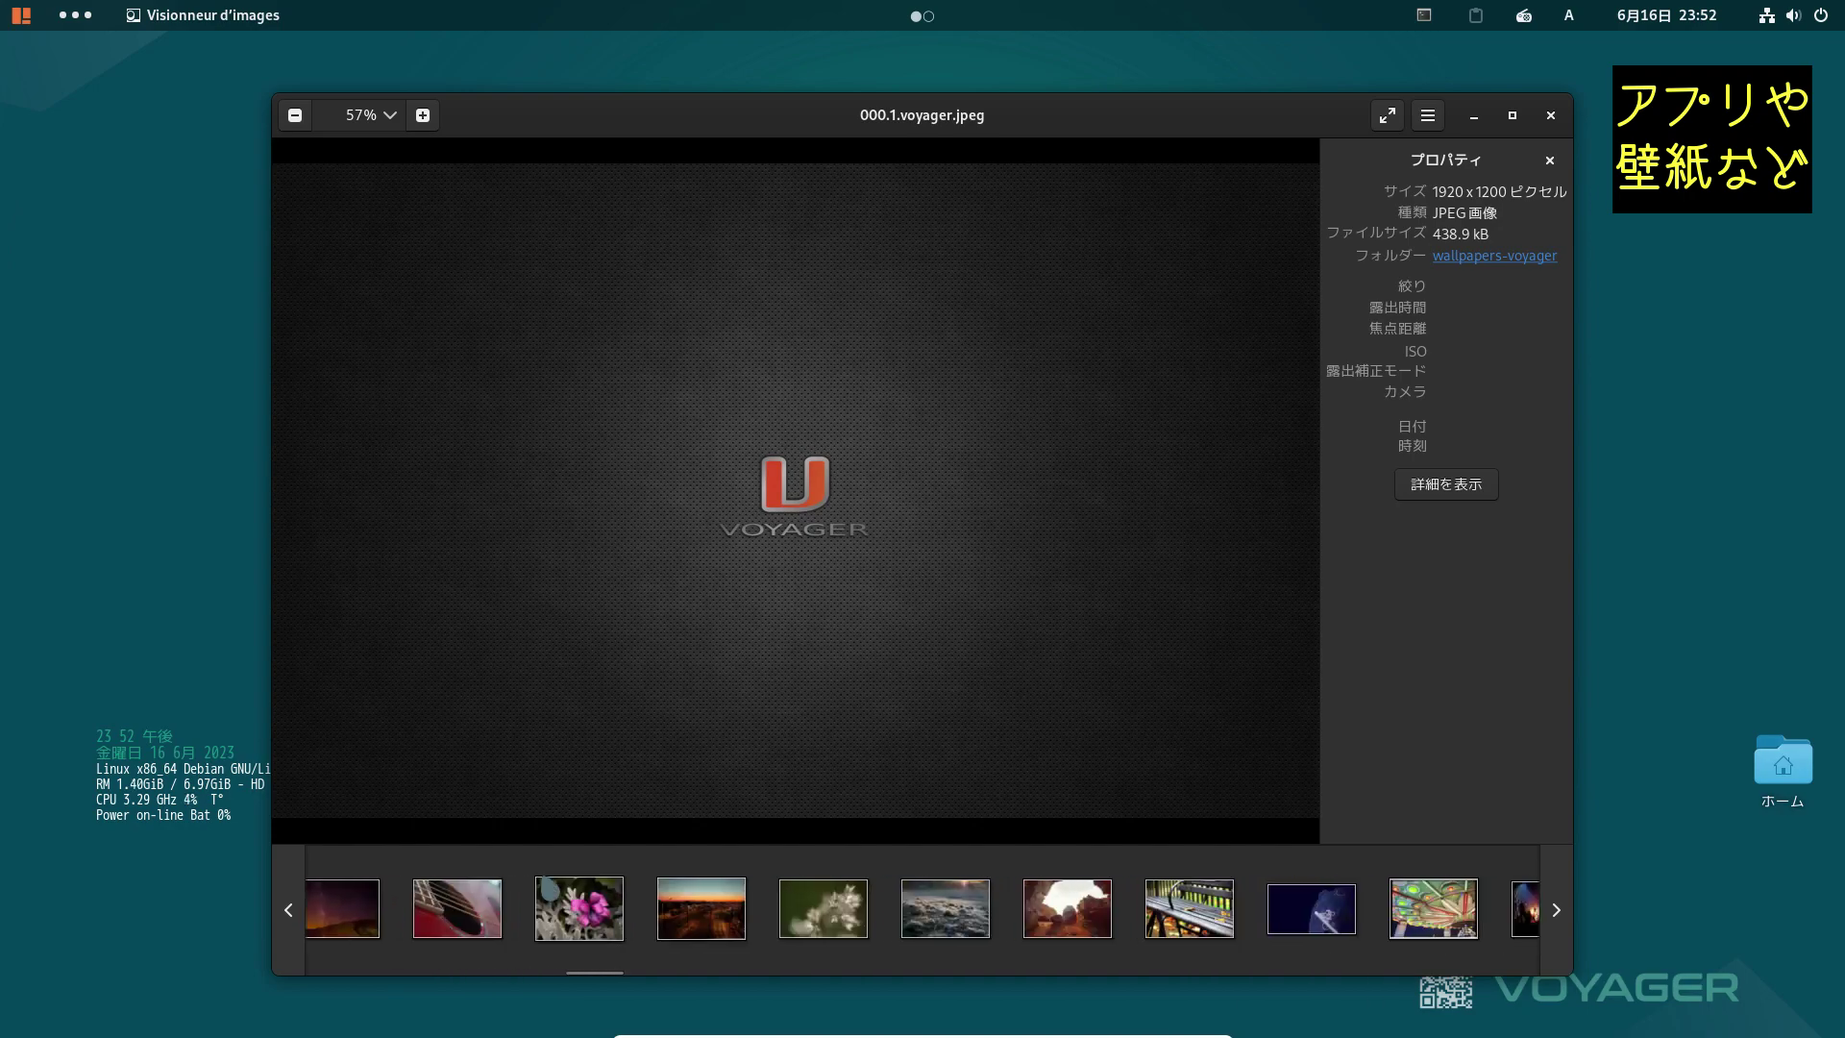
click(1287, 913)
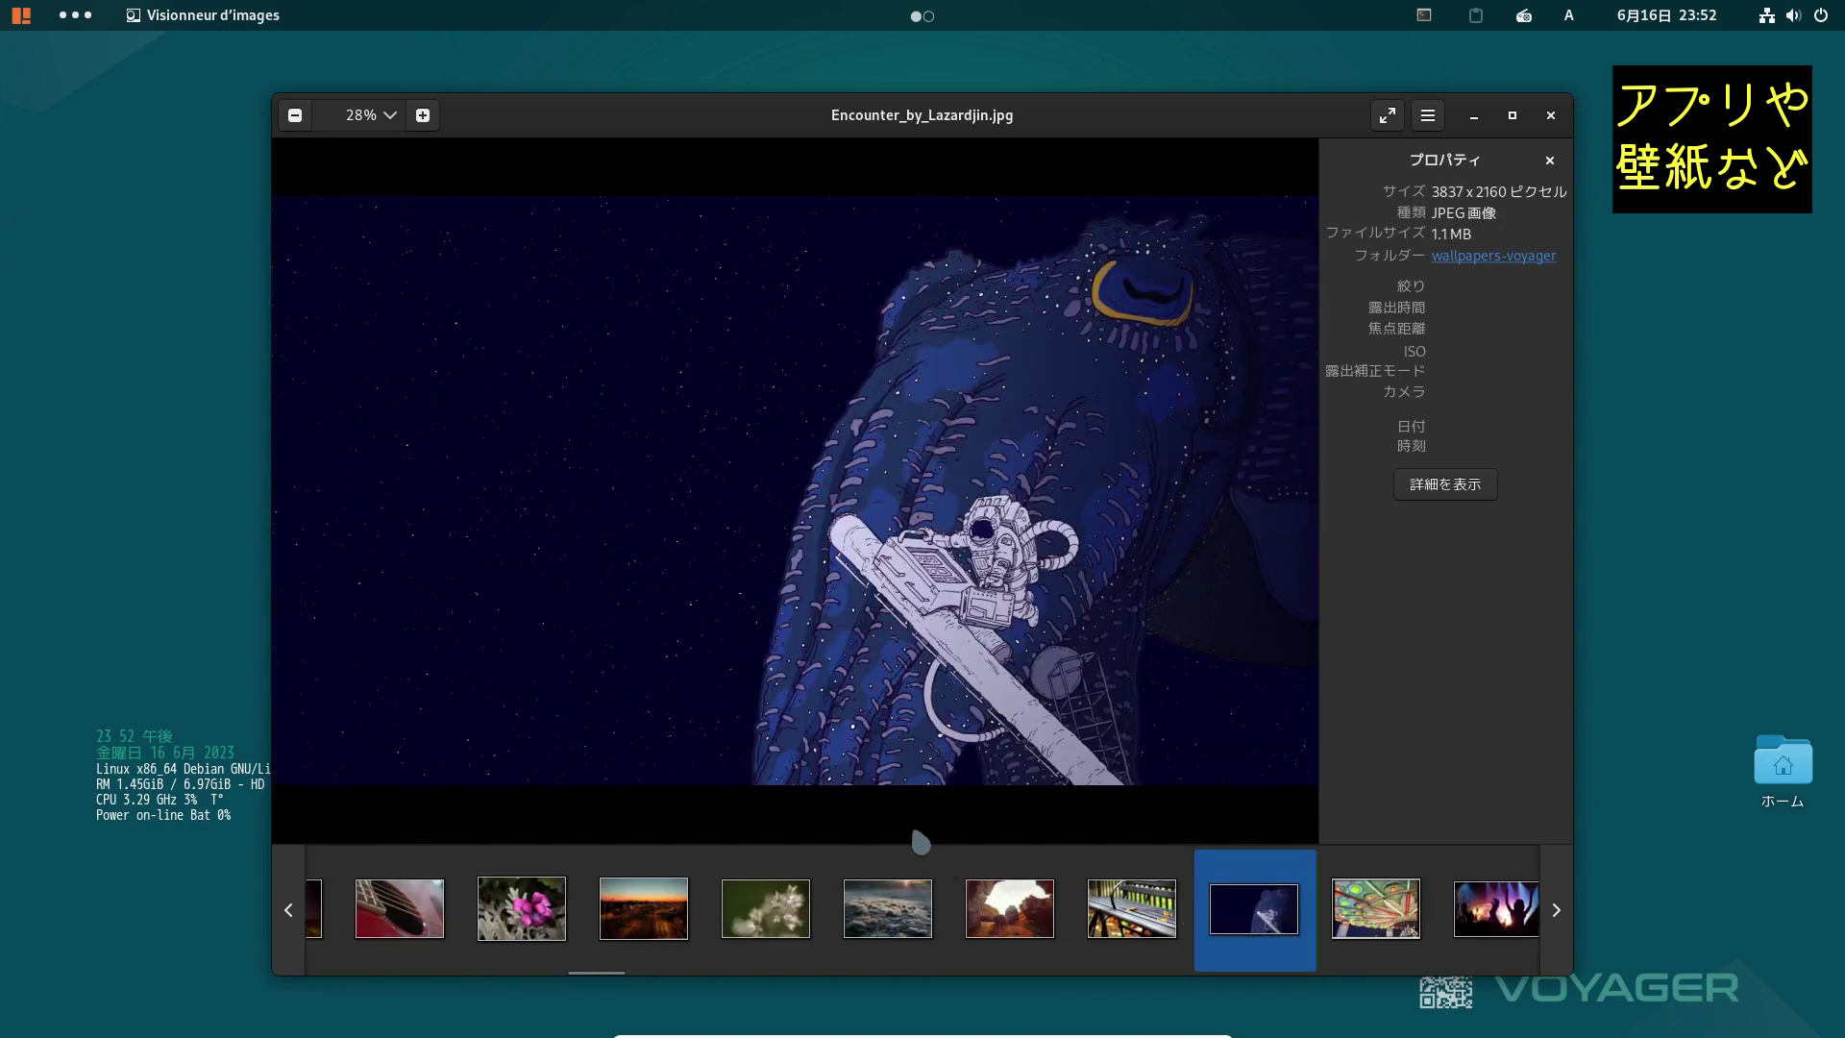
click(1550, 116)
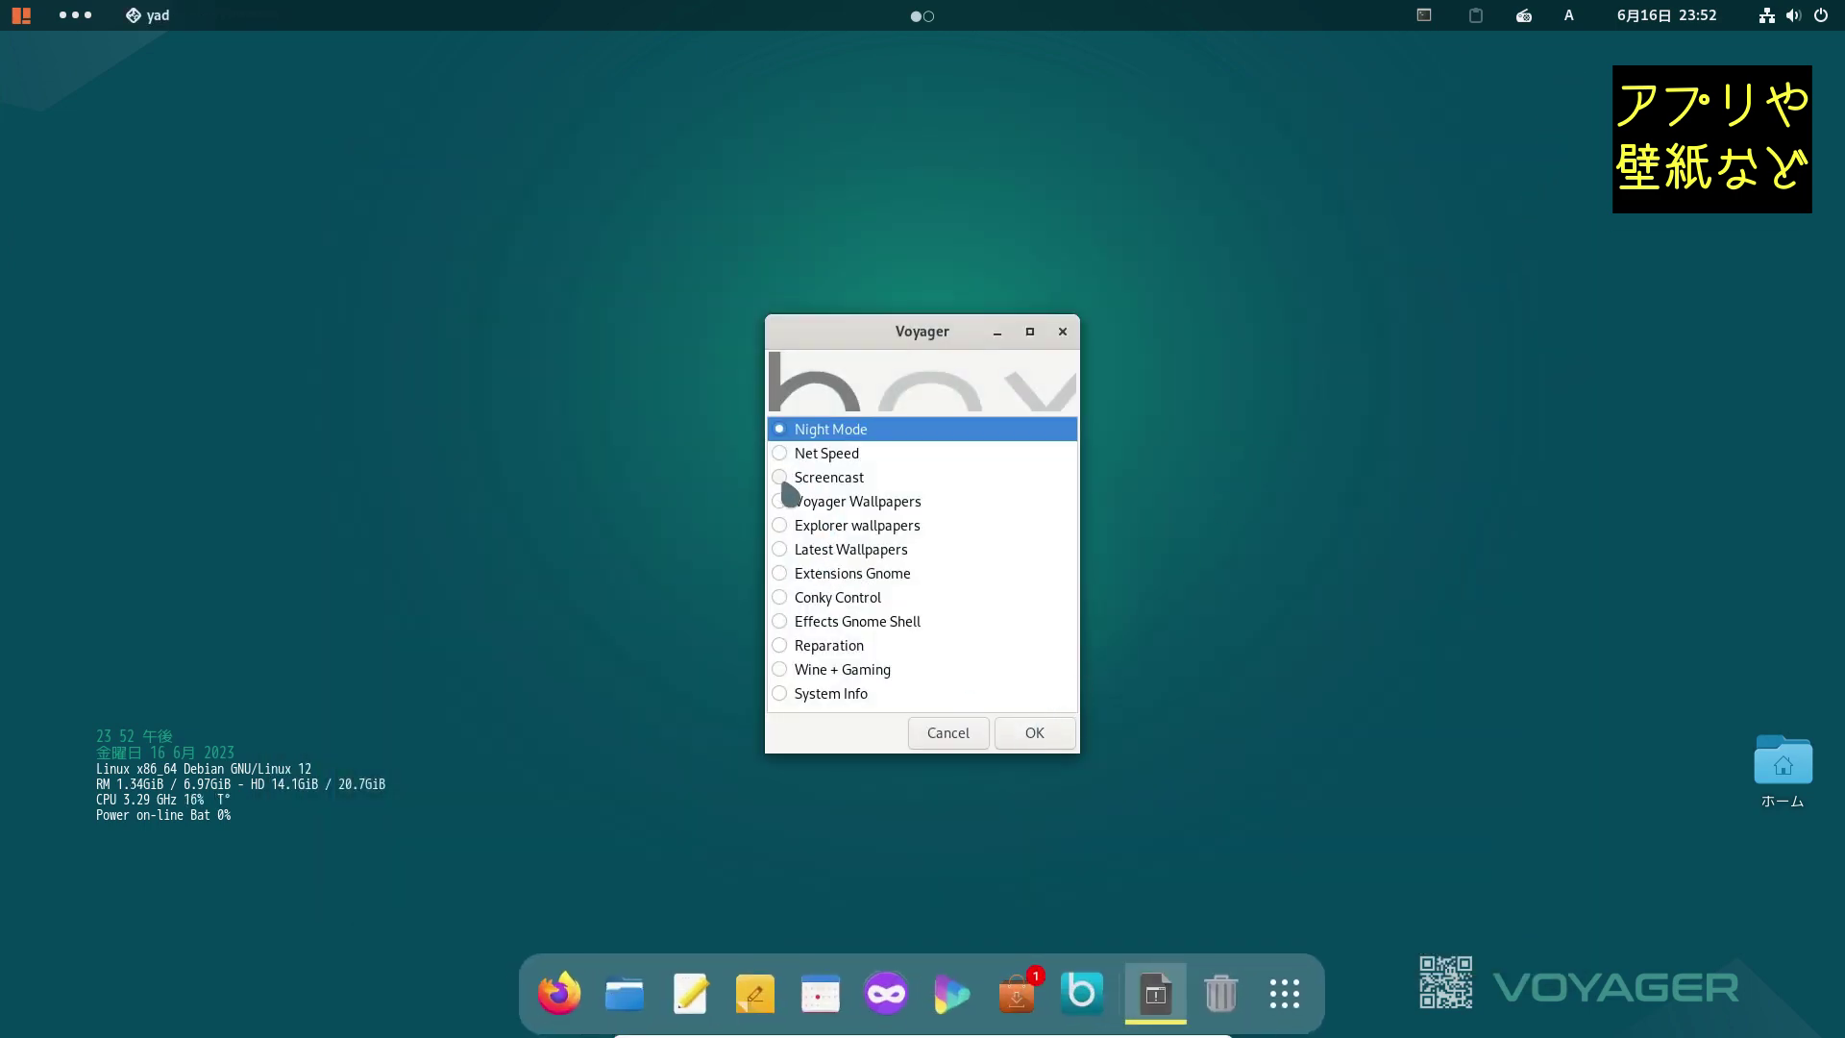
Step: Open the Explorer wallpapers collection, view several of its images including 4.png, and close the viewer
click(789, 526)
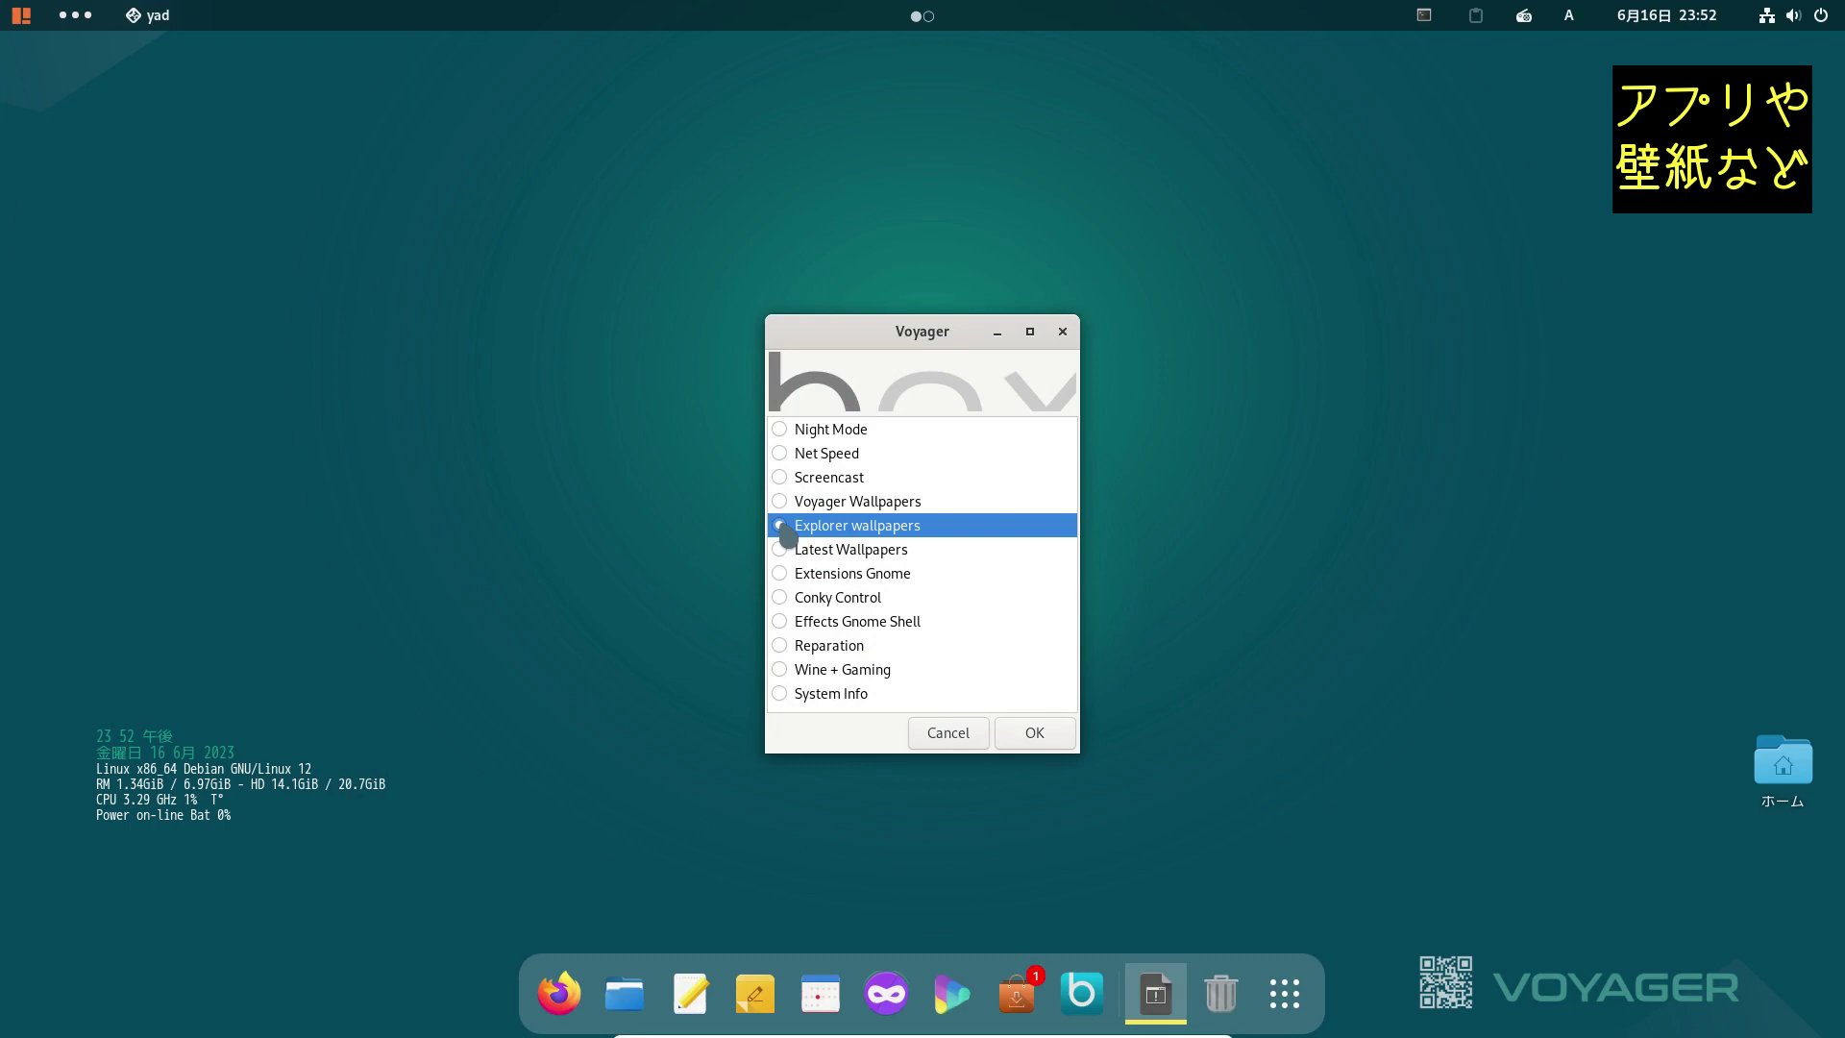
click(1009, 727)
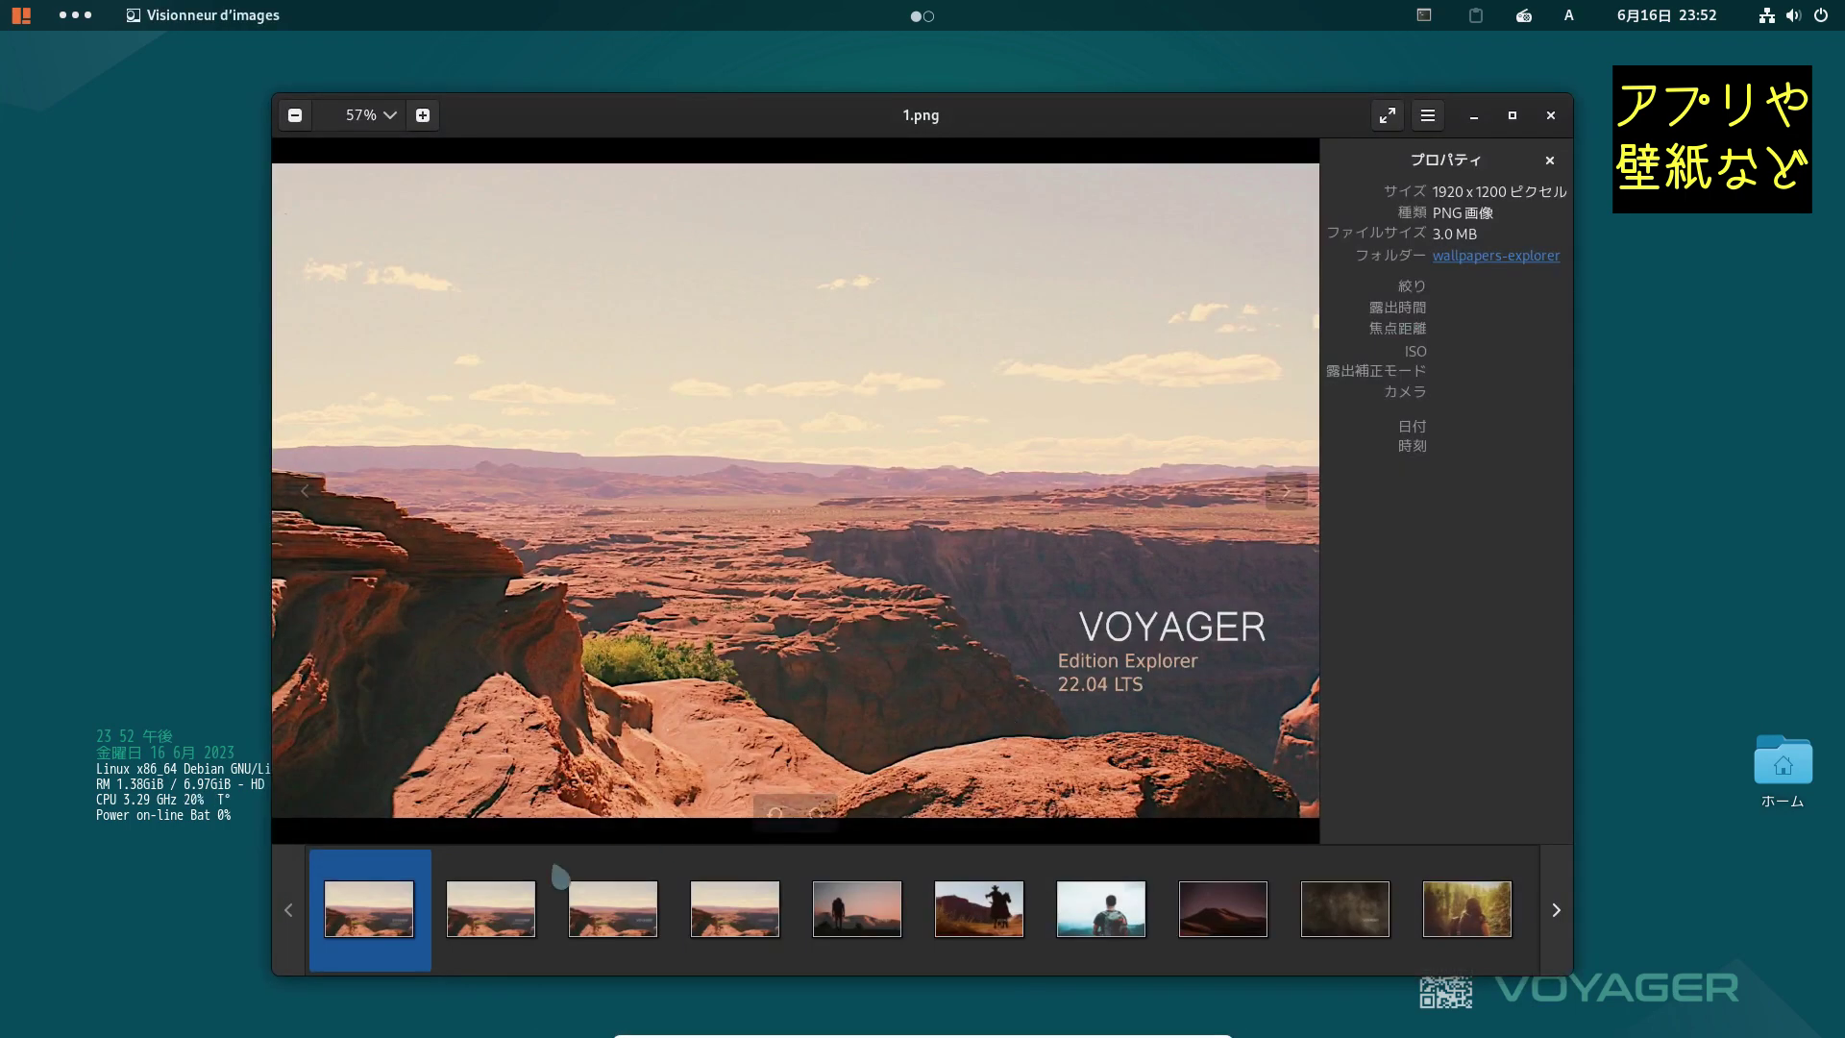
click(519, 900)
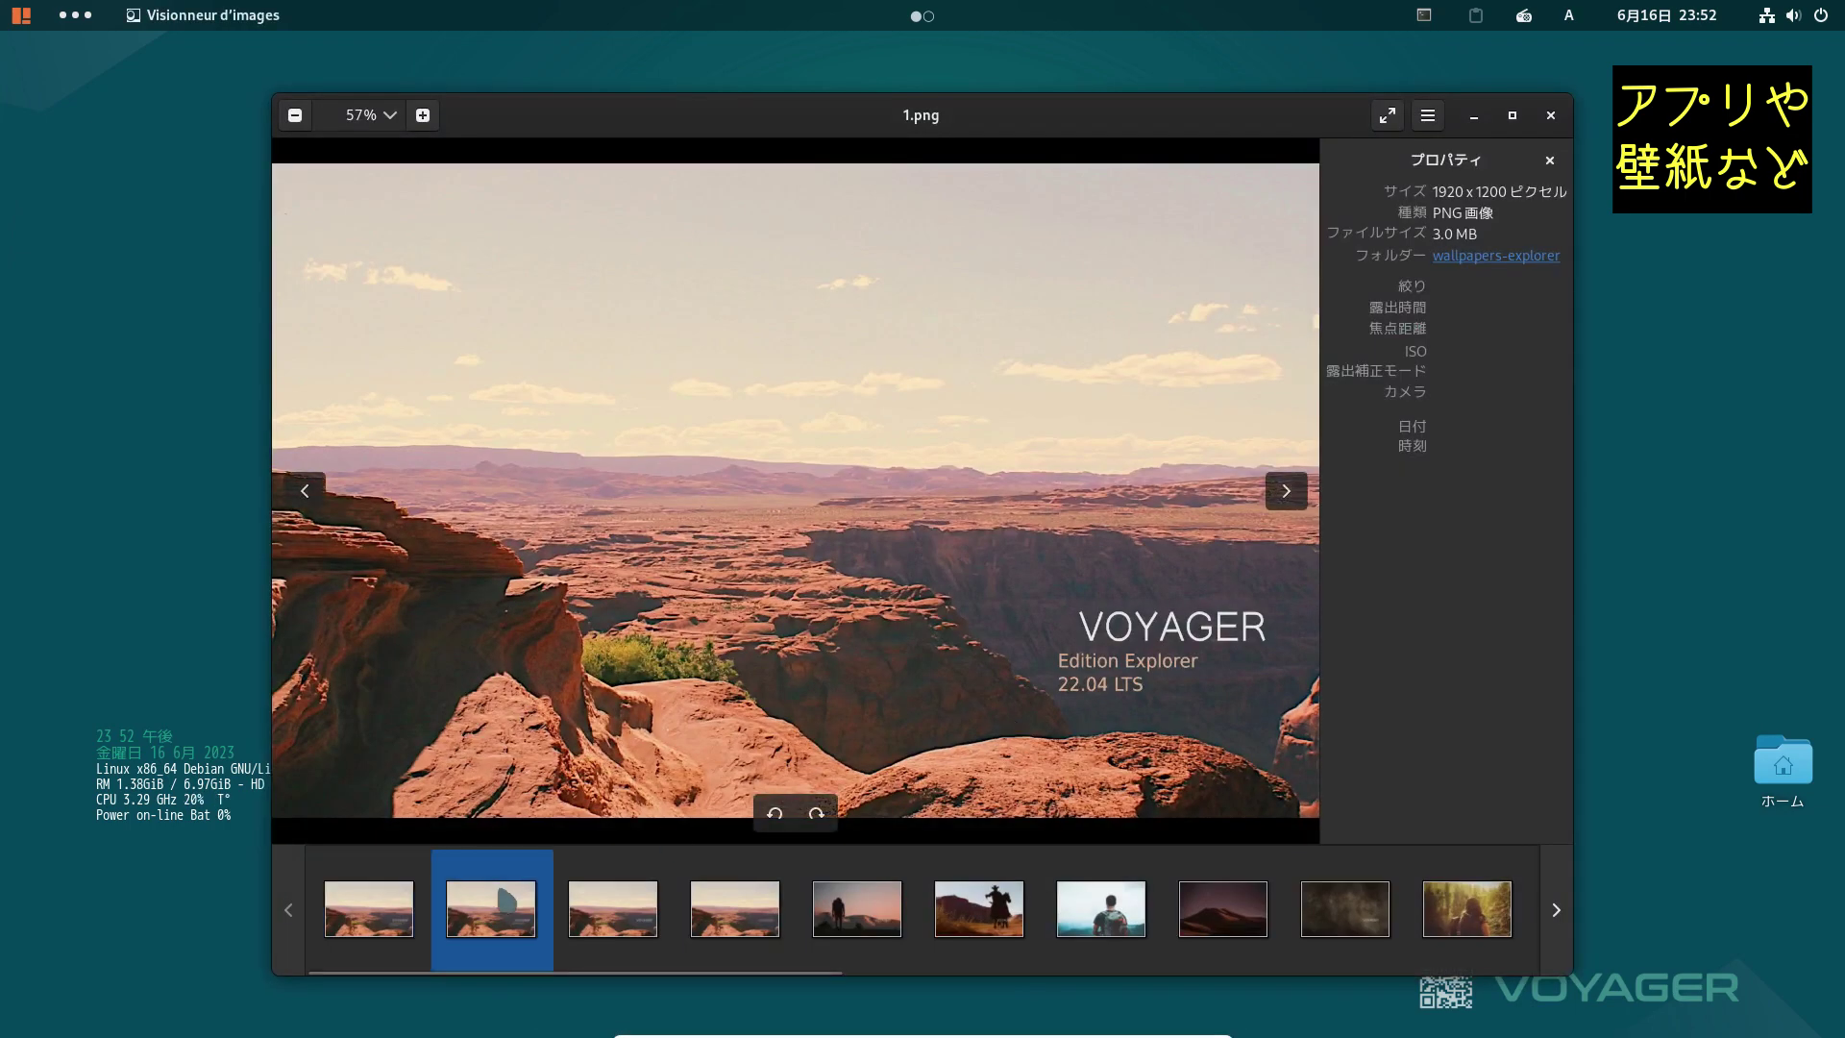
click(610, 911)
click(735, 913)
click(1086, 917)
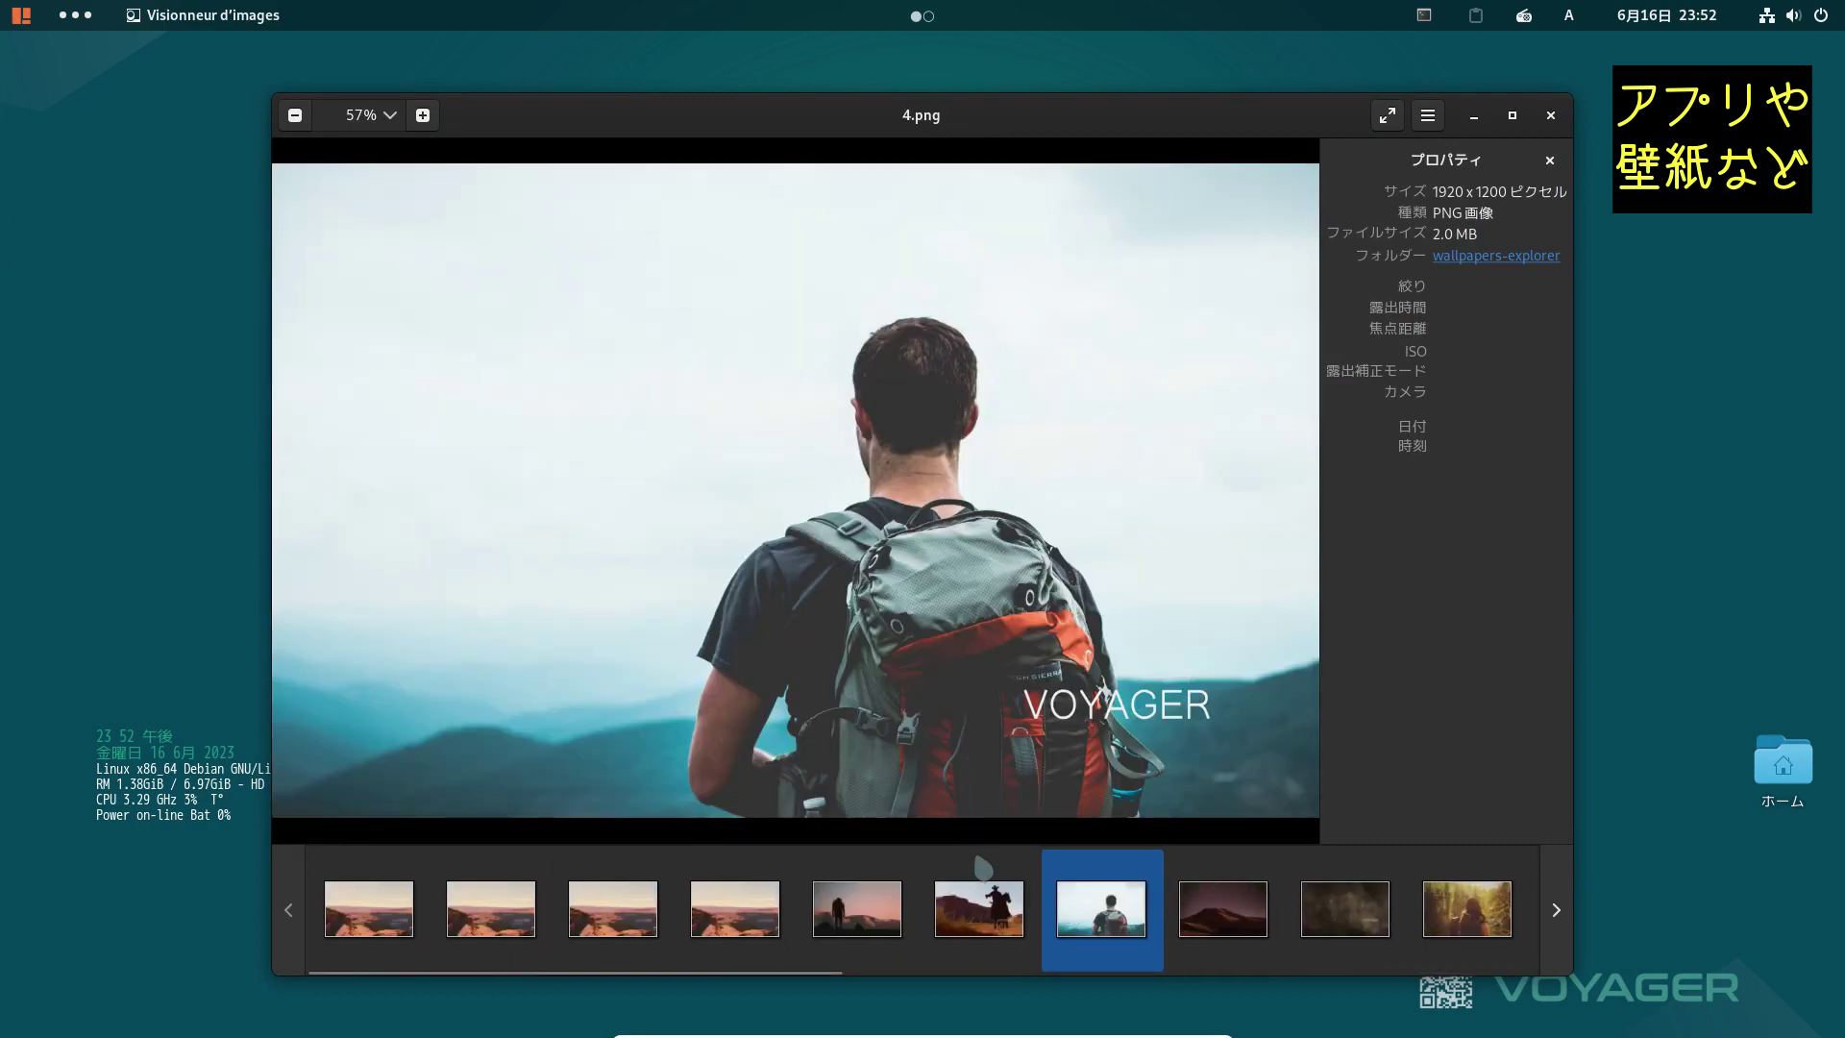
click(1557, 113)
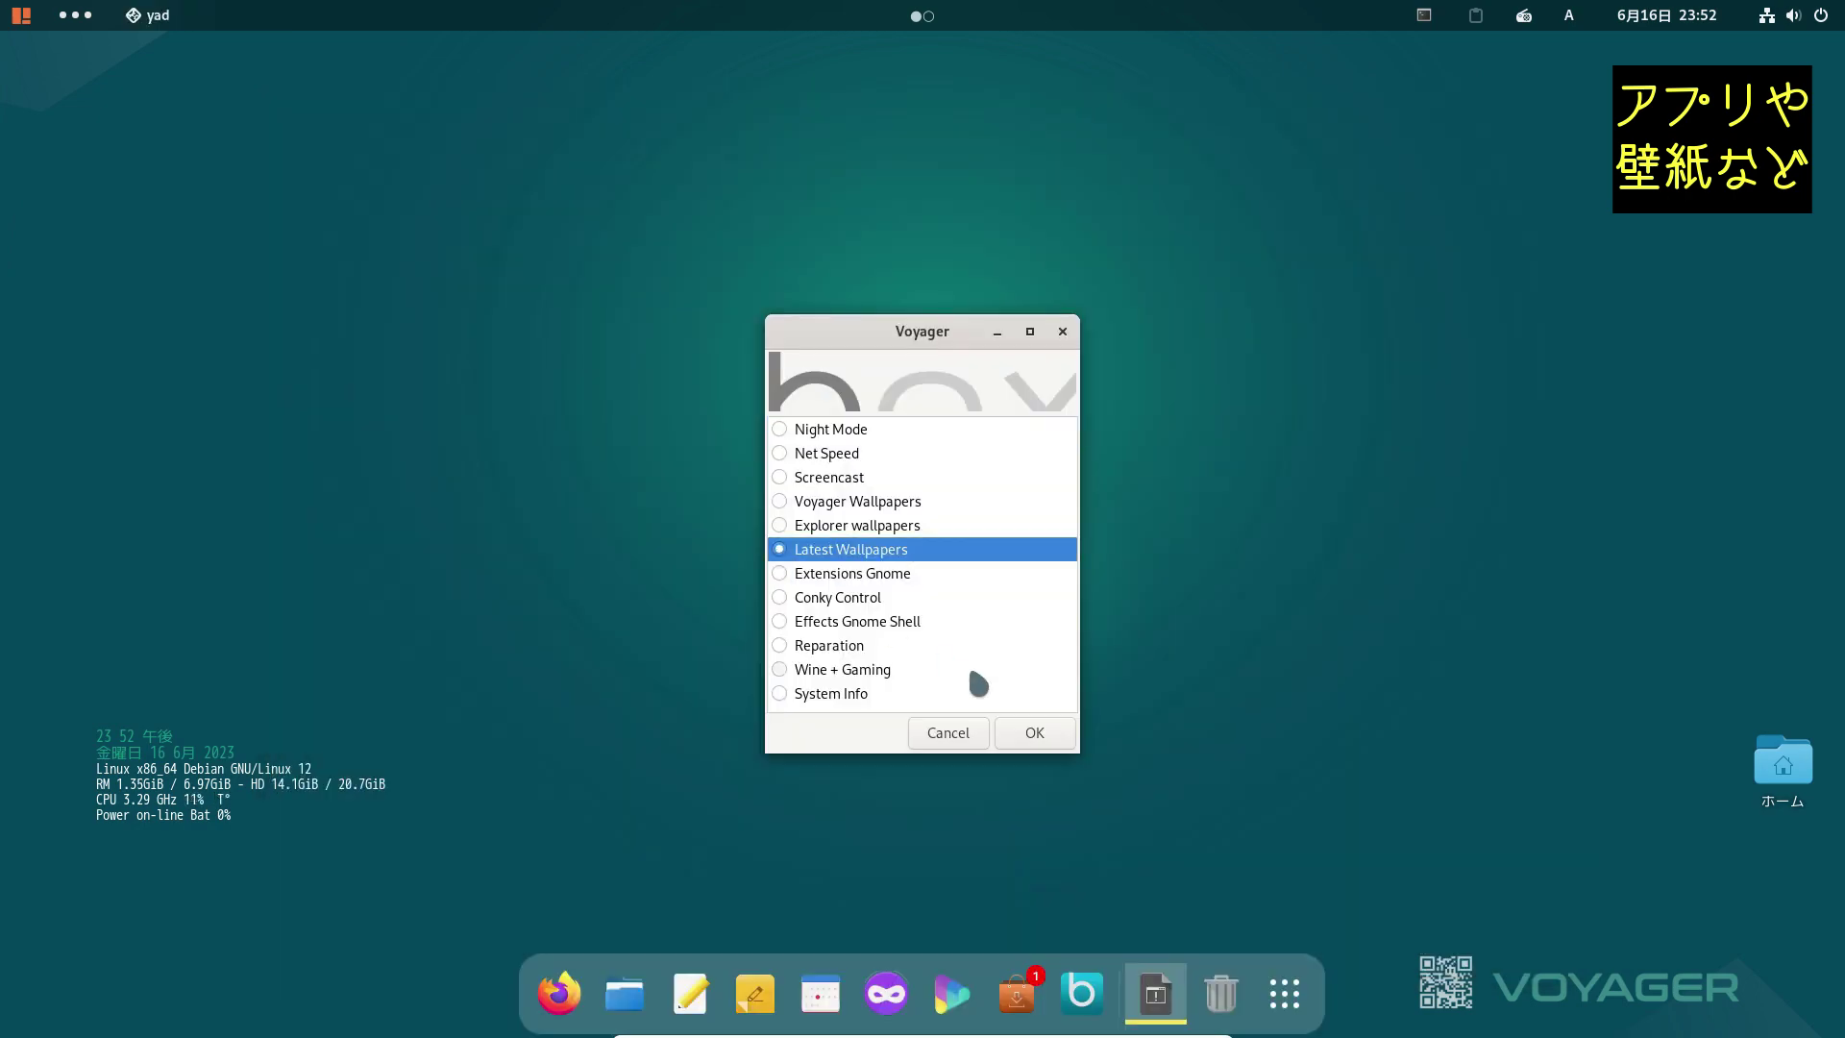
Step: Open the Latest Wallpapers collection, step through the images in its wallpapers-green folder, and close the viewer
click(1029, 731)
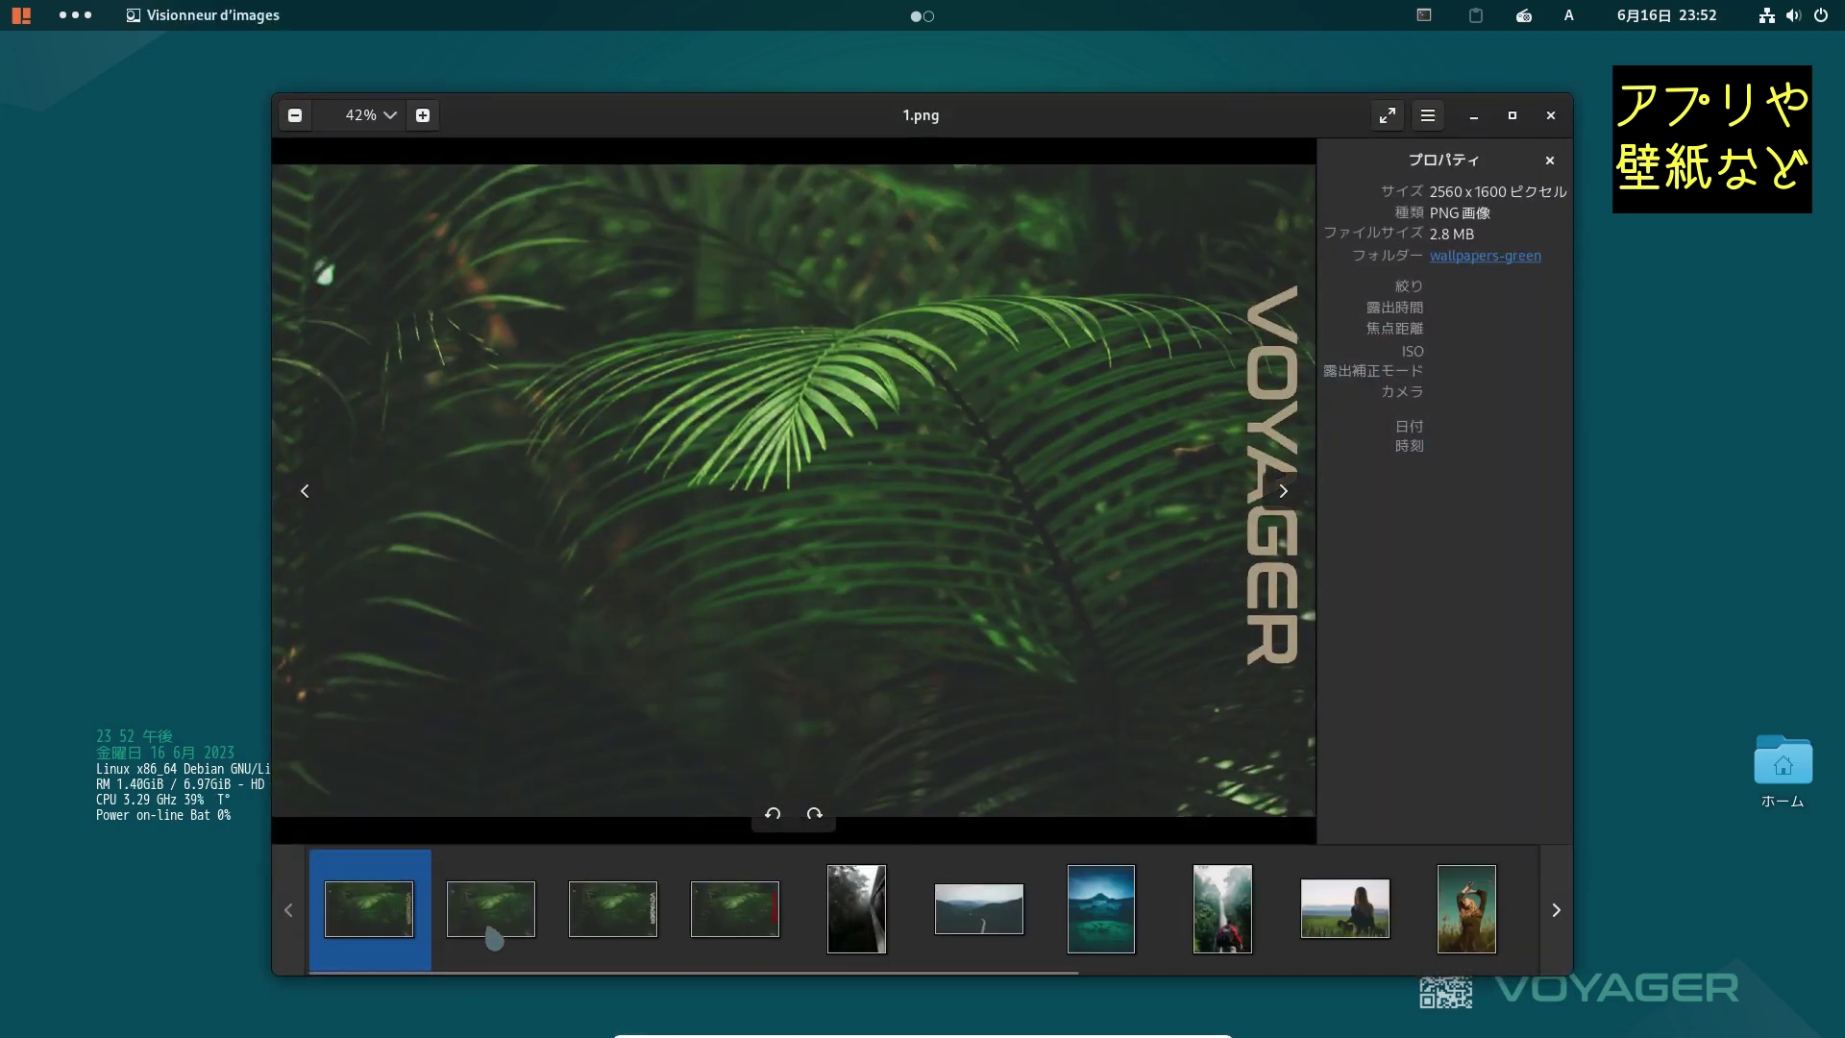
click(567, 934)
key(Right)
key(Right)
key(Right)
key(Right)
key(Right)
key(Right)
key(Right)
key(Right)
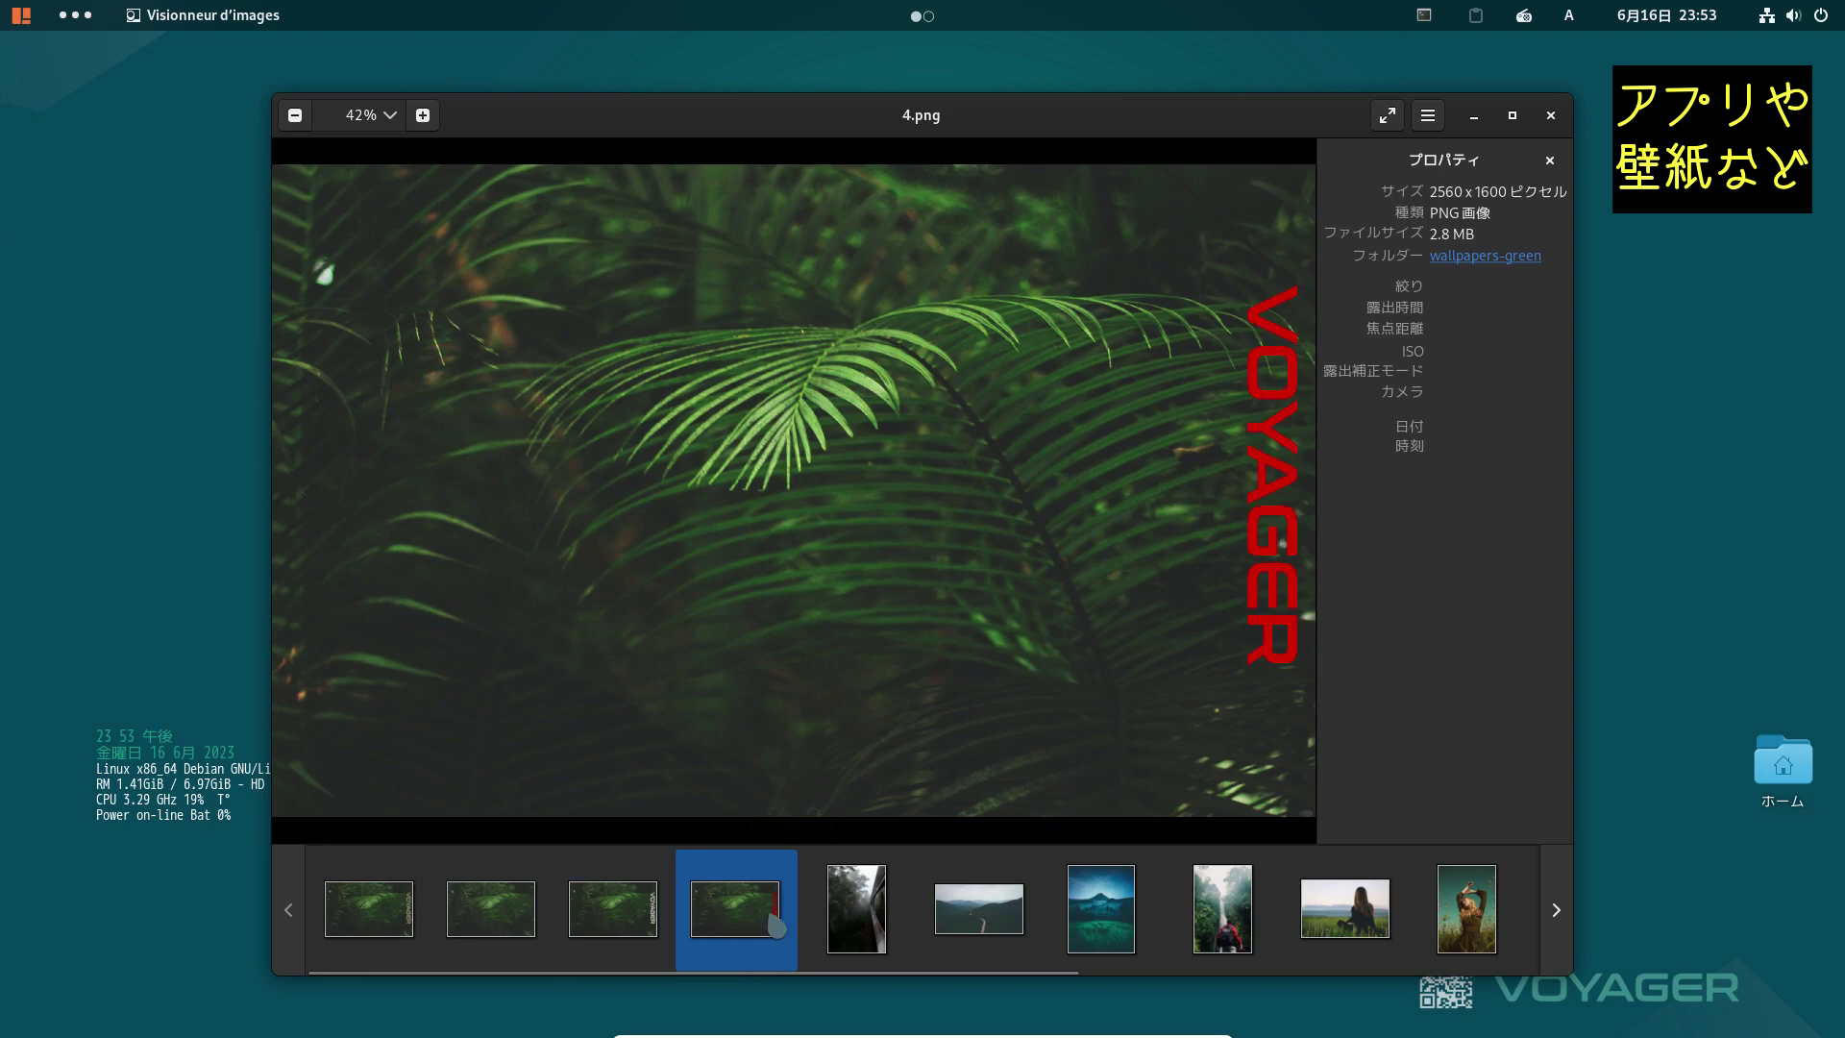
key(Right)
key(Right)
key(Right)
key(Right)
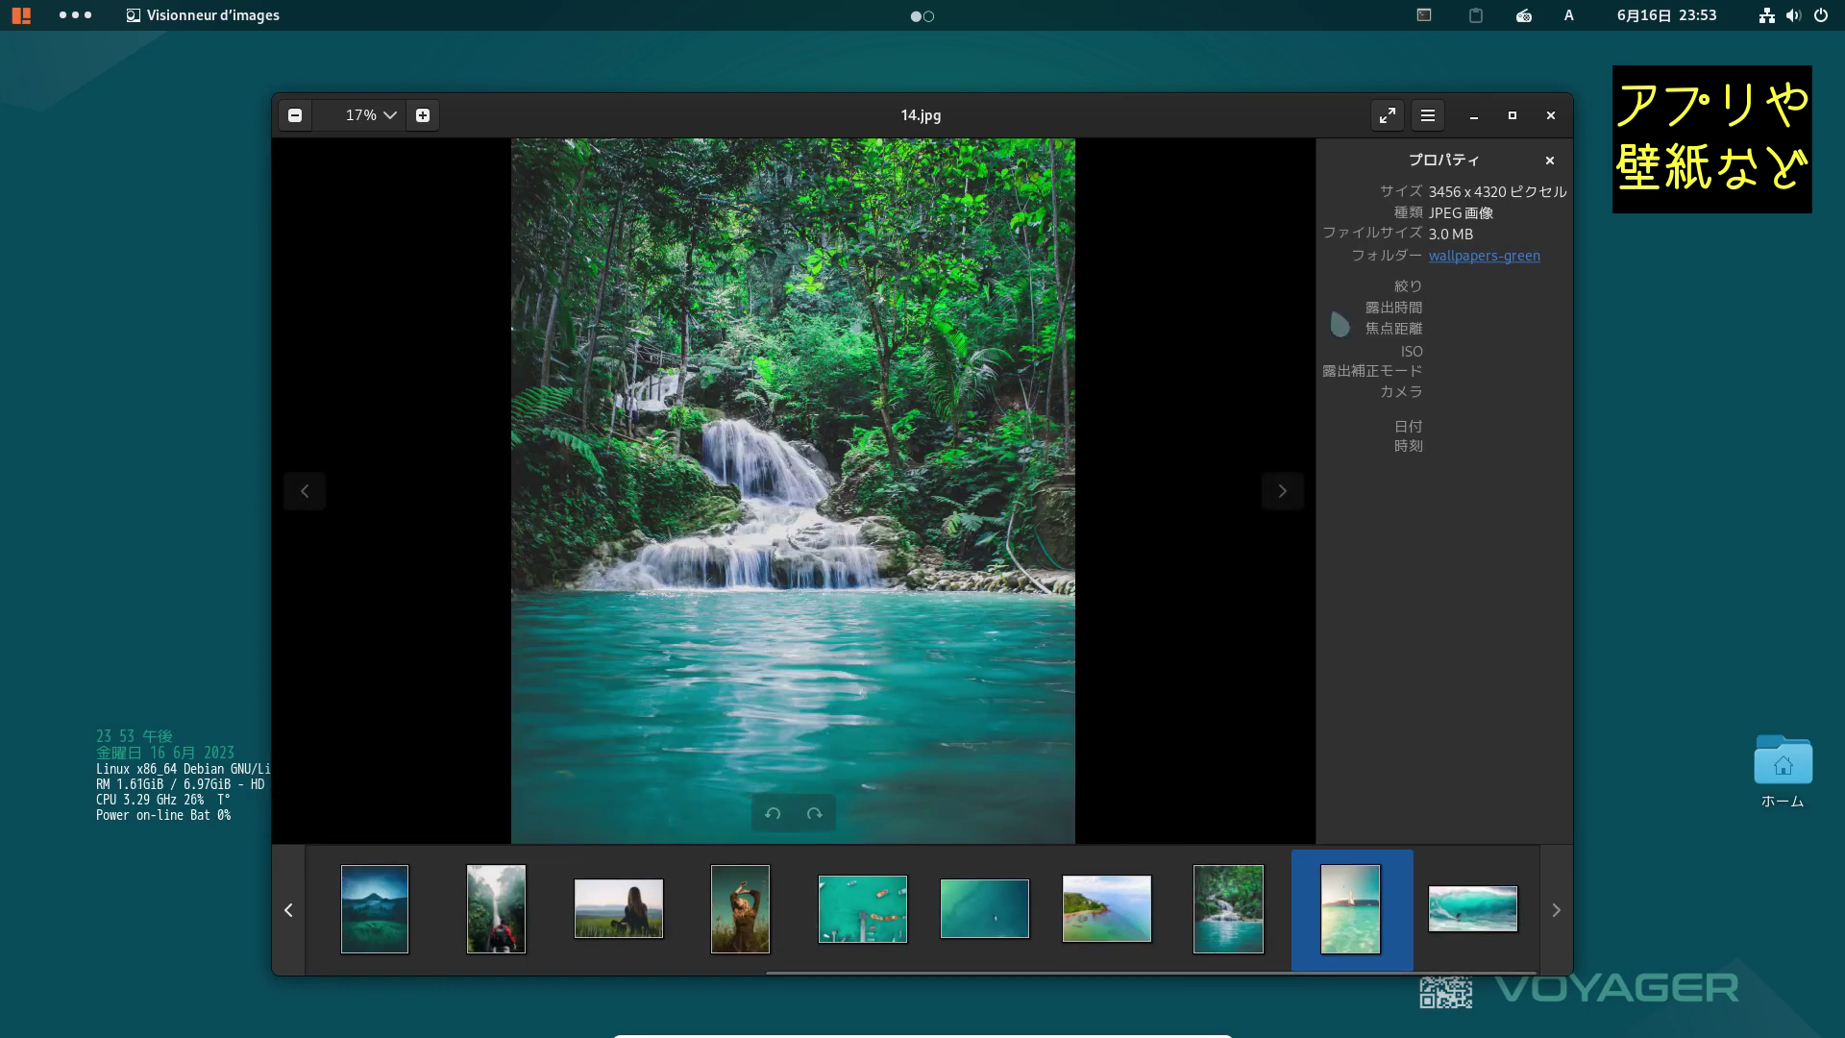
click(1555, 109)
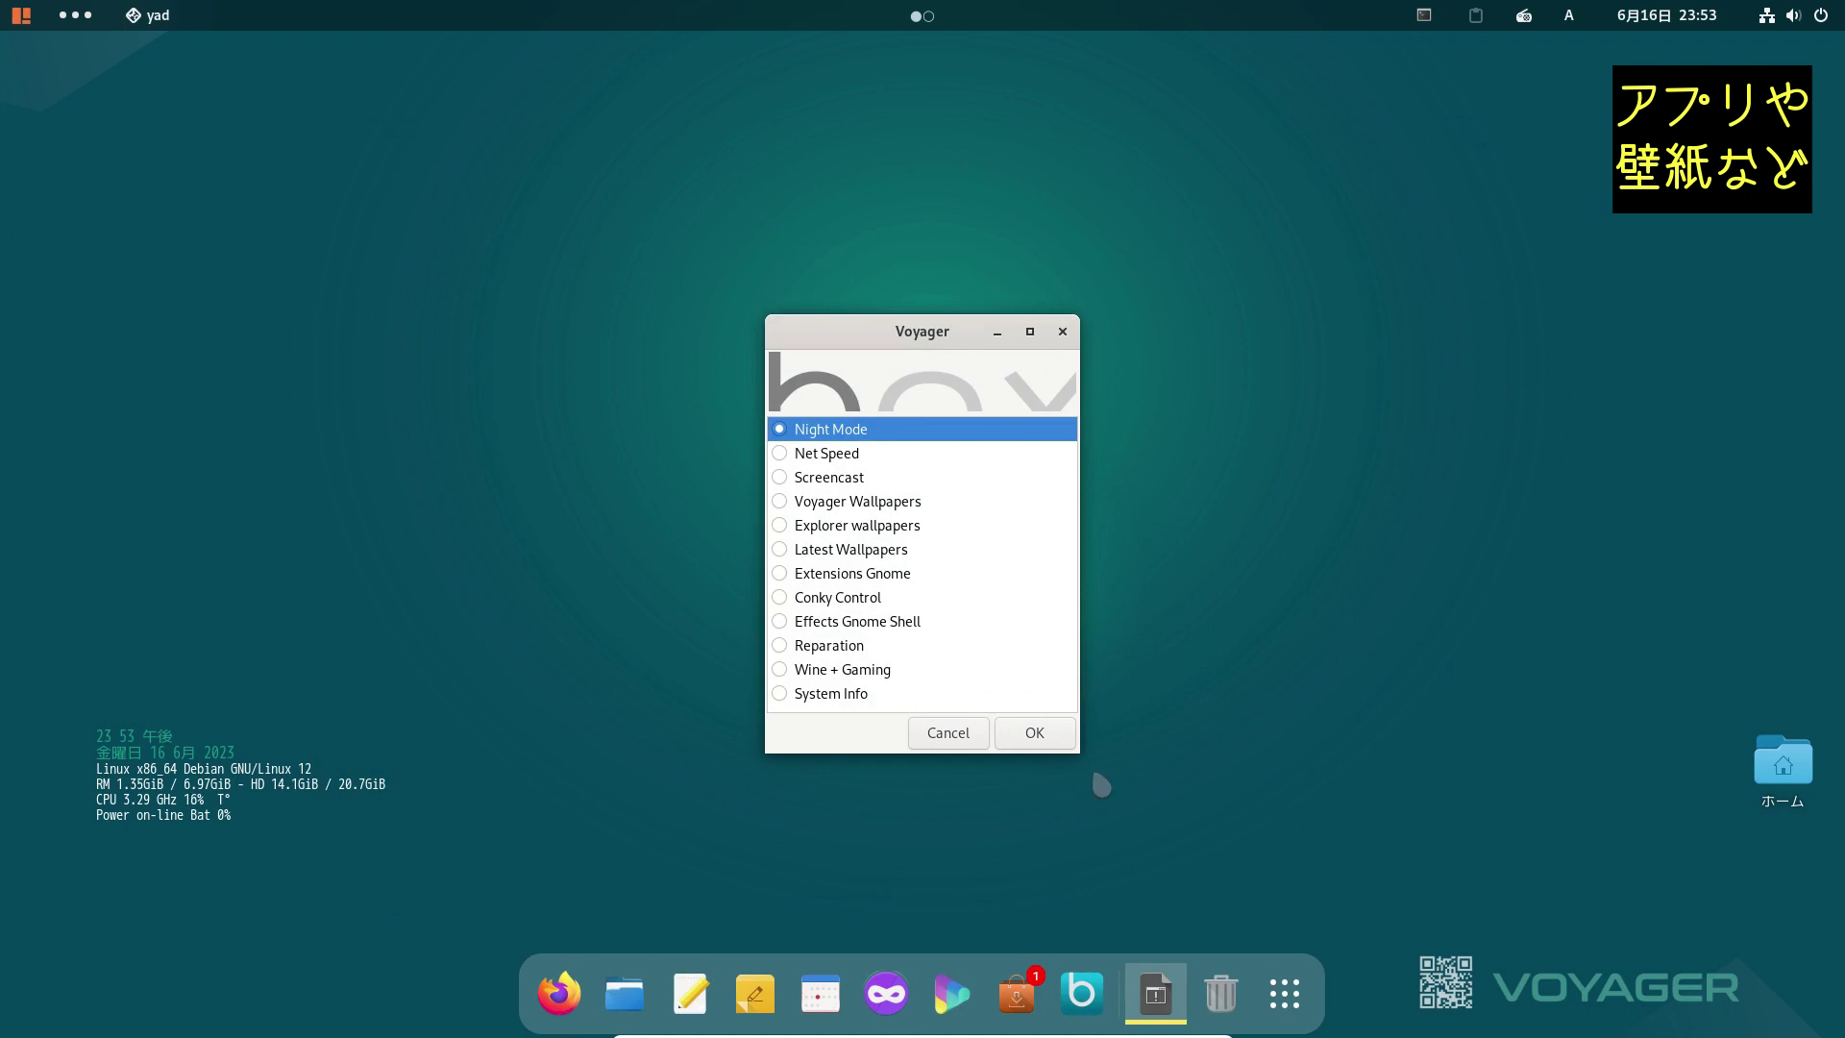
Step: Open Conky Control from the Voyager box and enable the Date Time White conky from the Base list
click(845, 596)
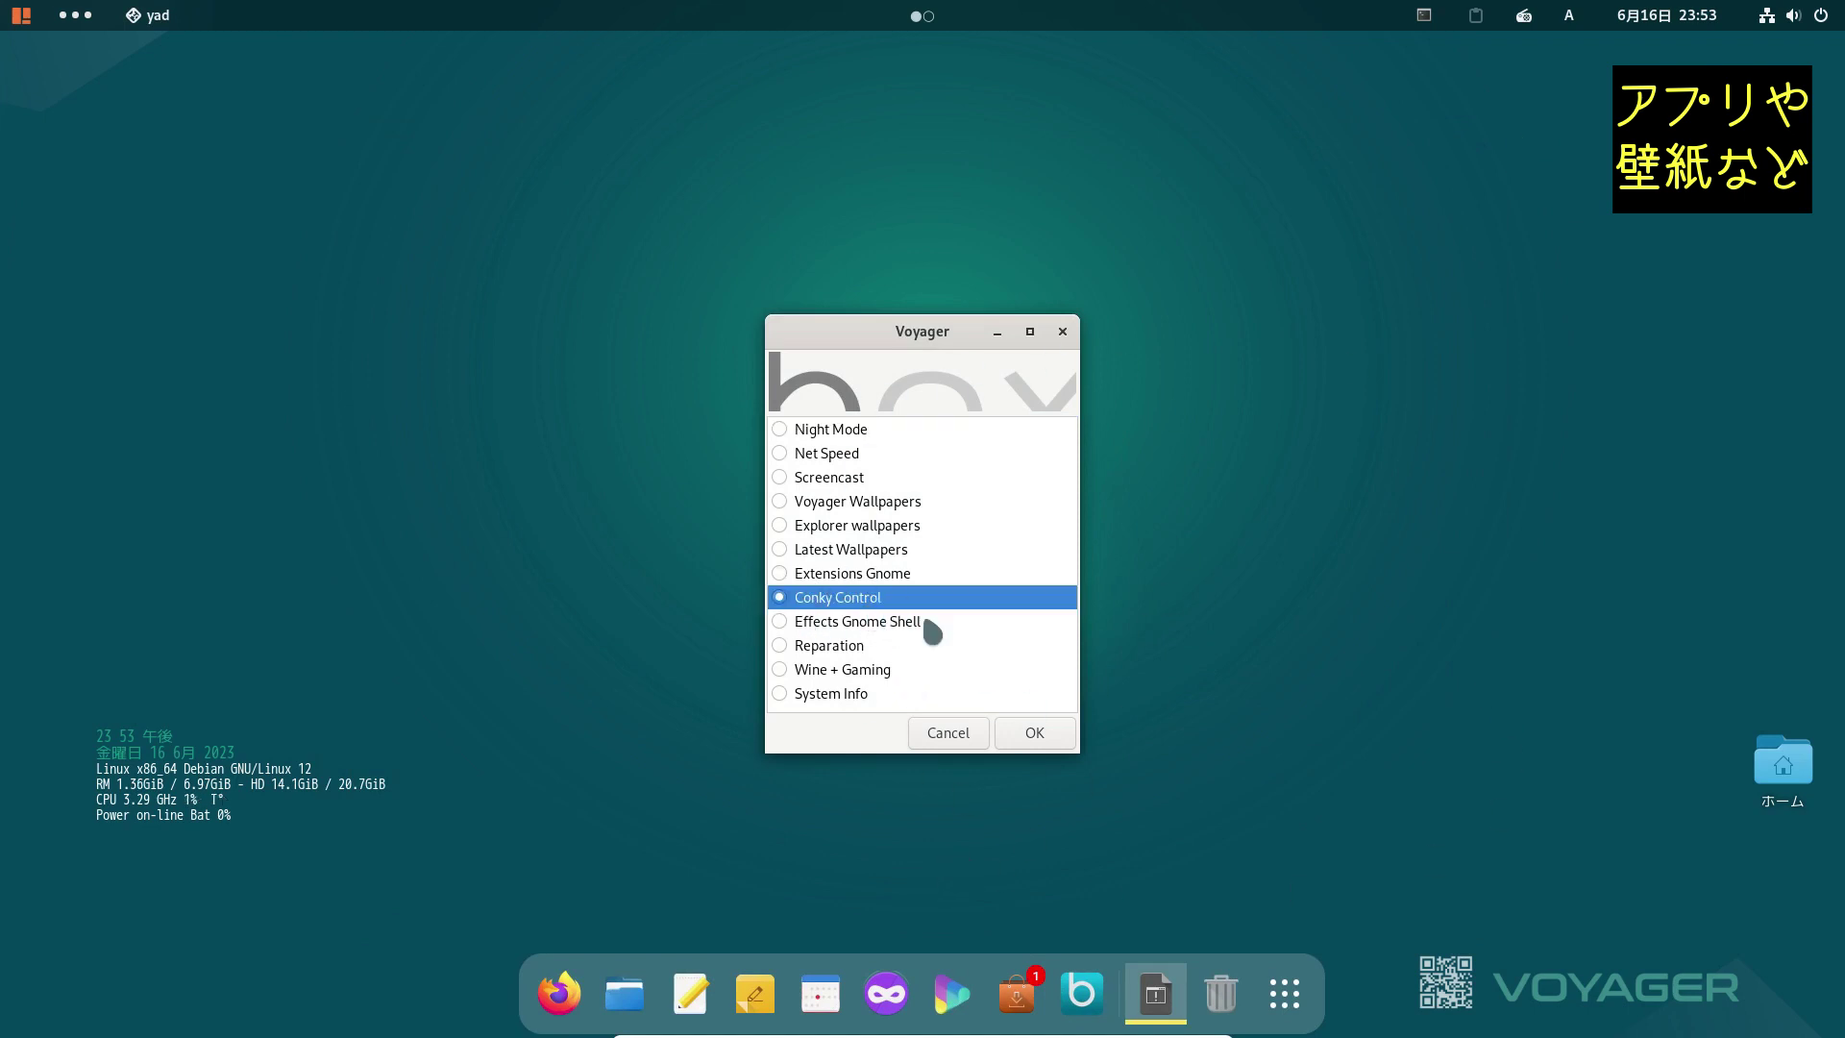
click(1038, 735)
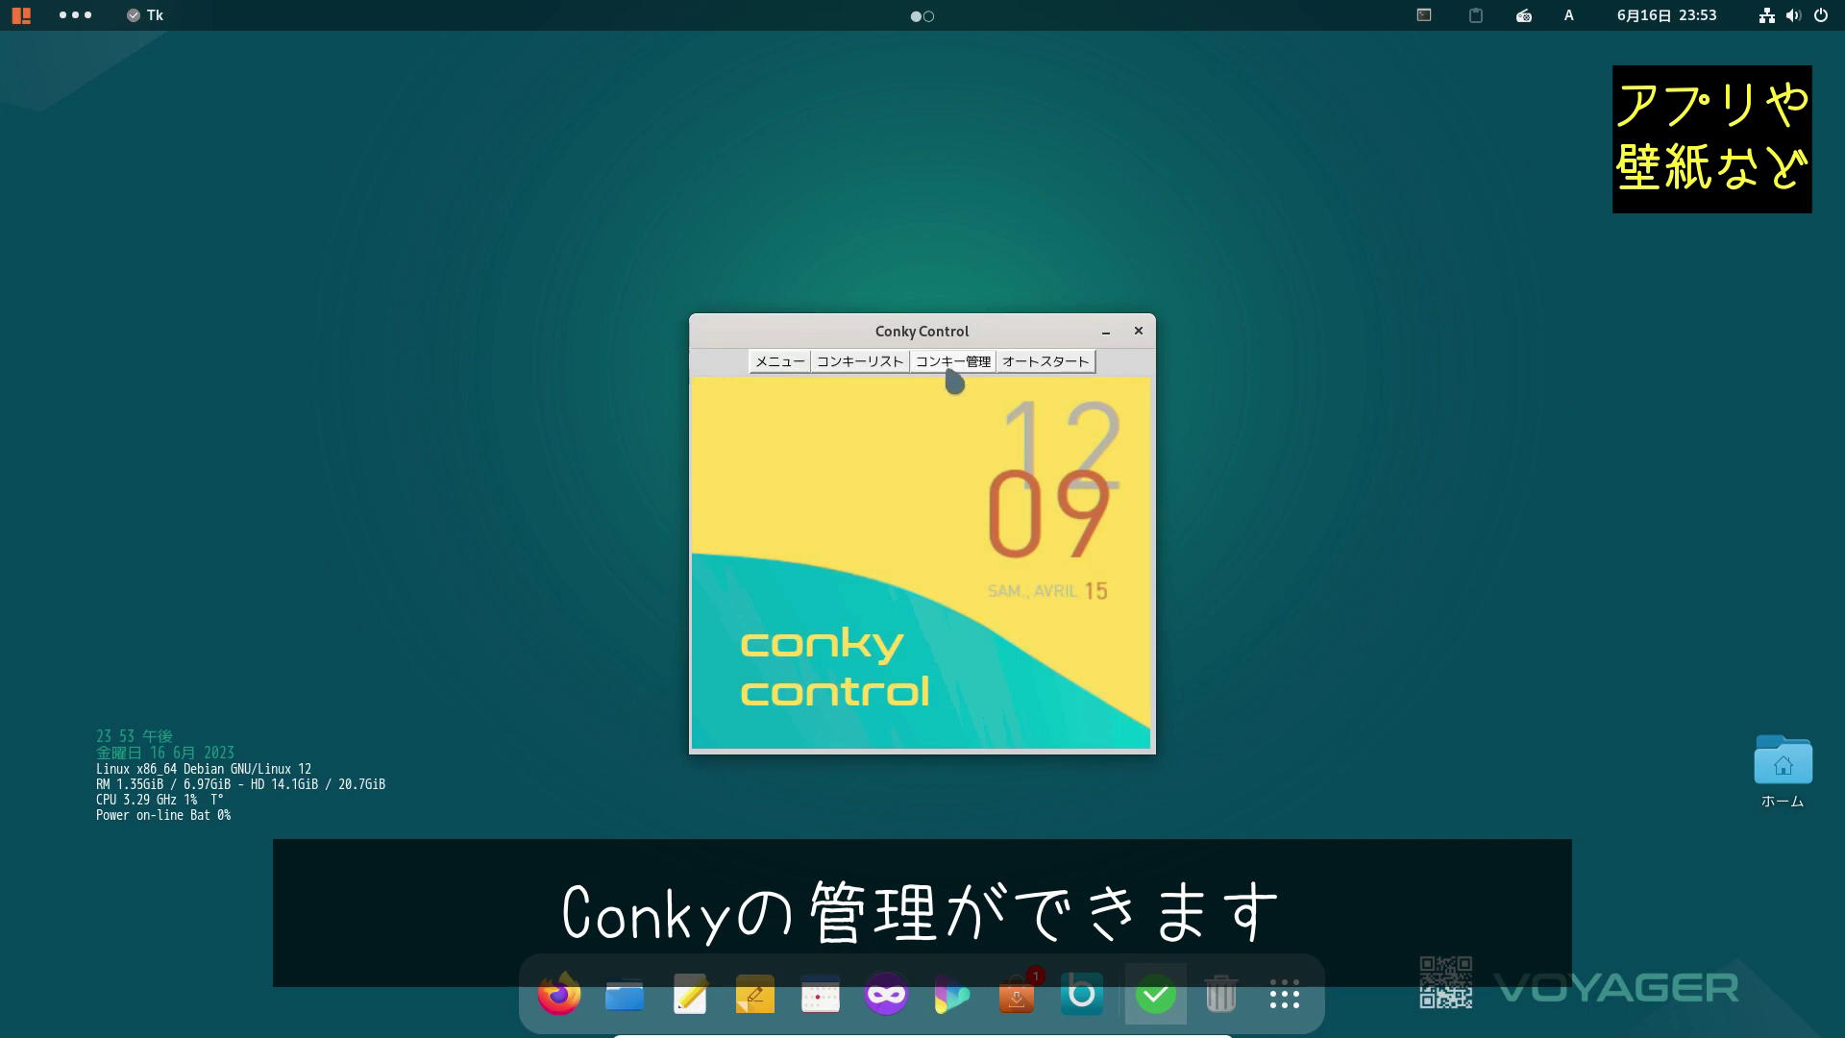
click(884, 365)
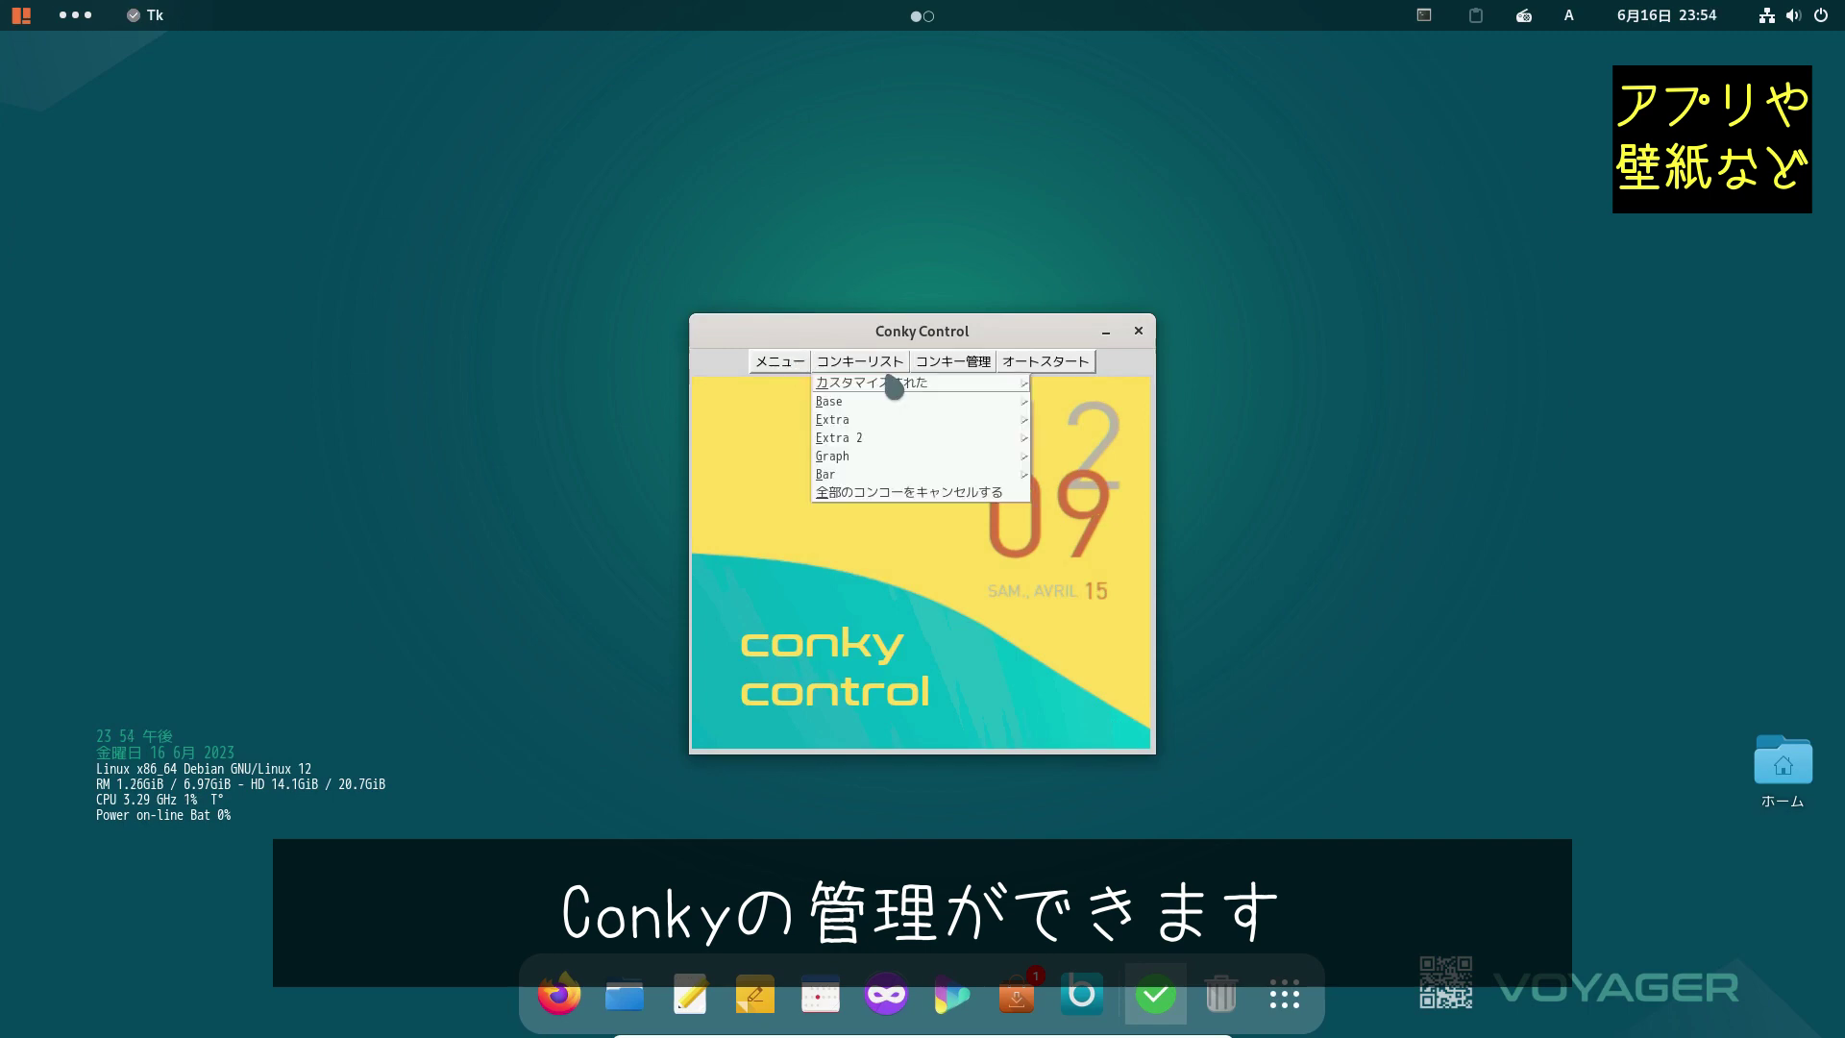
mouse_move(894, 400)
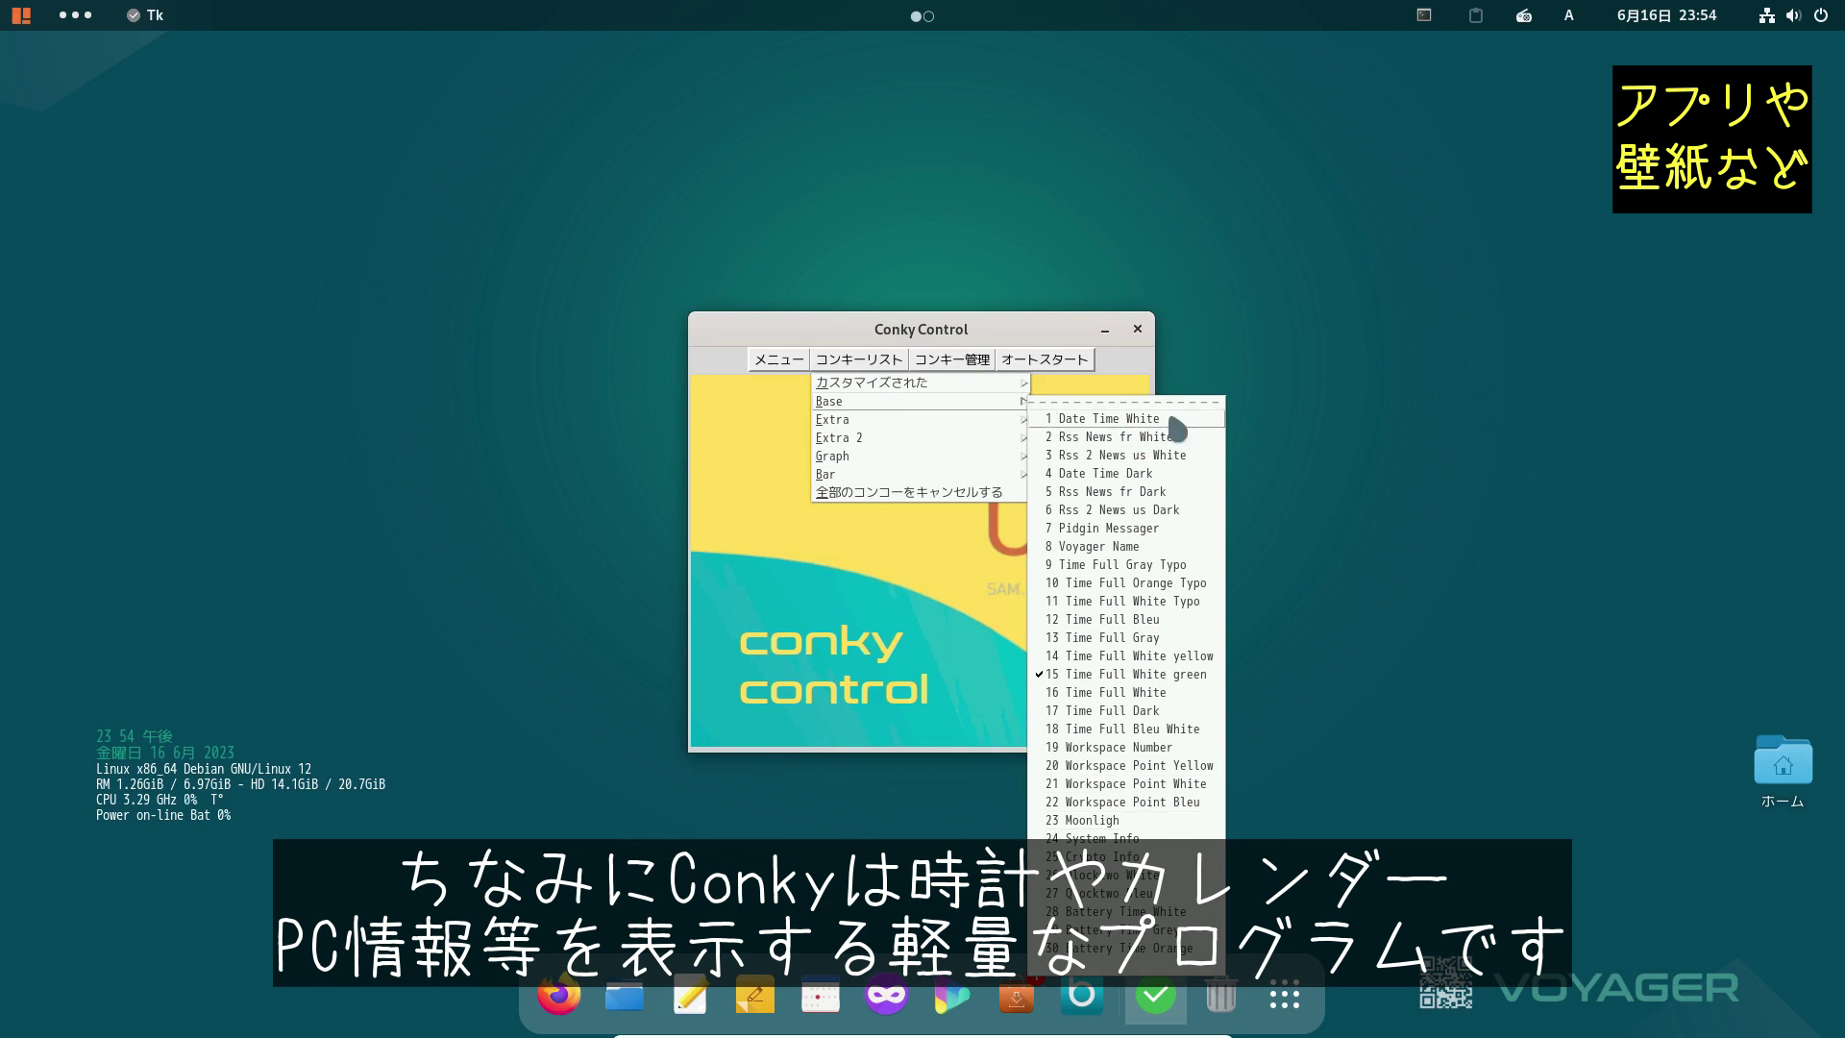
click(1114, 419)
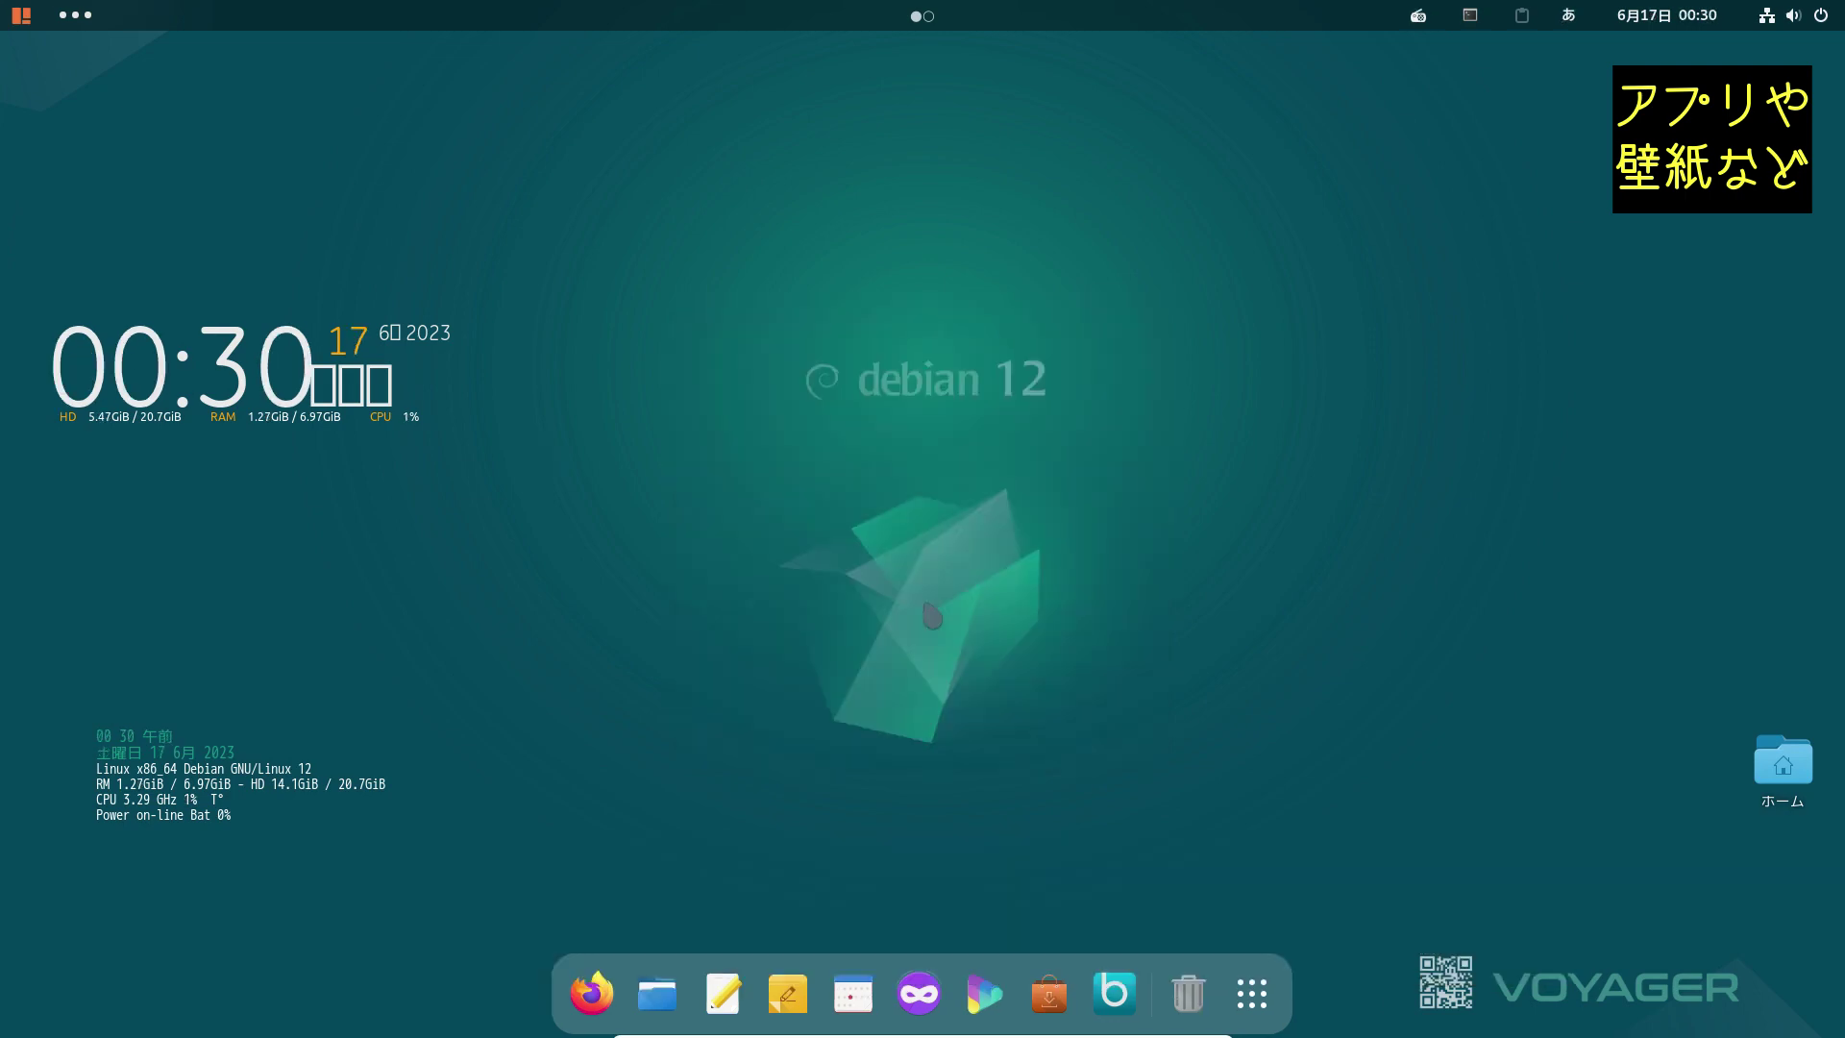
Step: Open the Éditeur de menus application from the システムツール category of the application menu
click(25, 23)
click(159, 484)
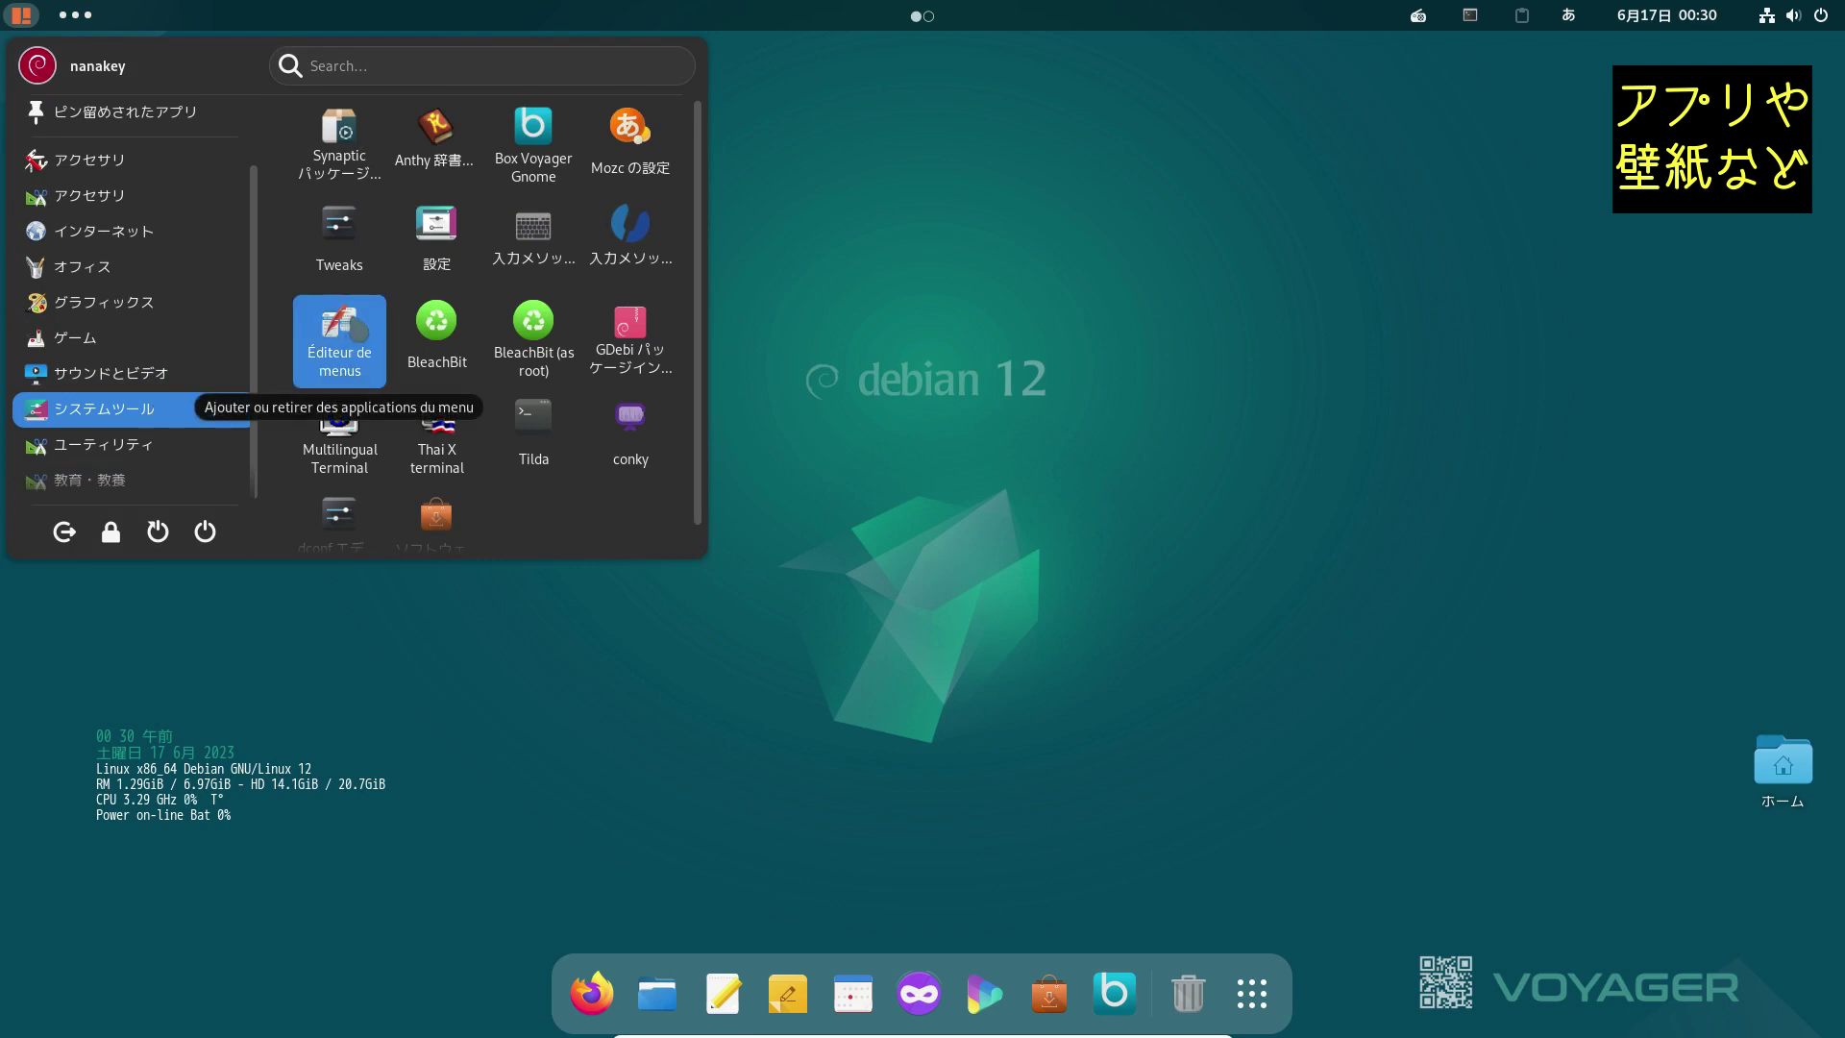
click(339, 337)
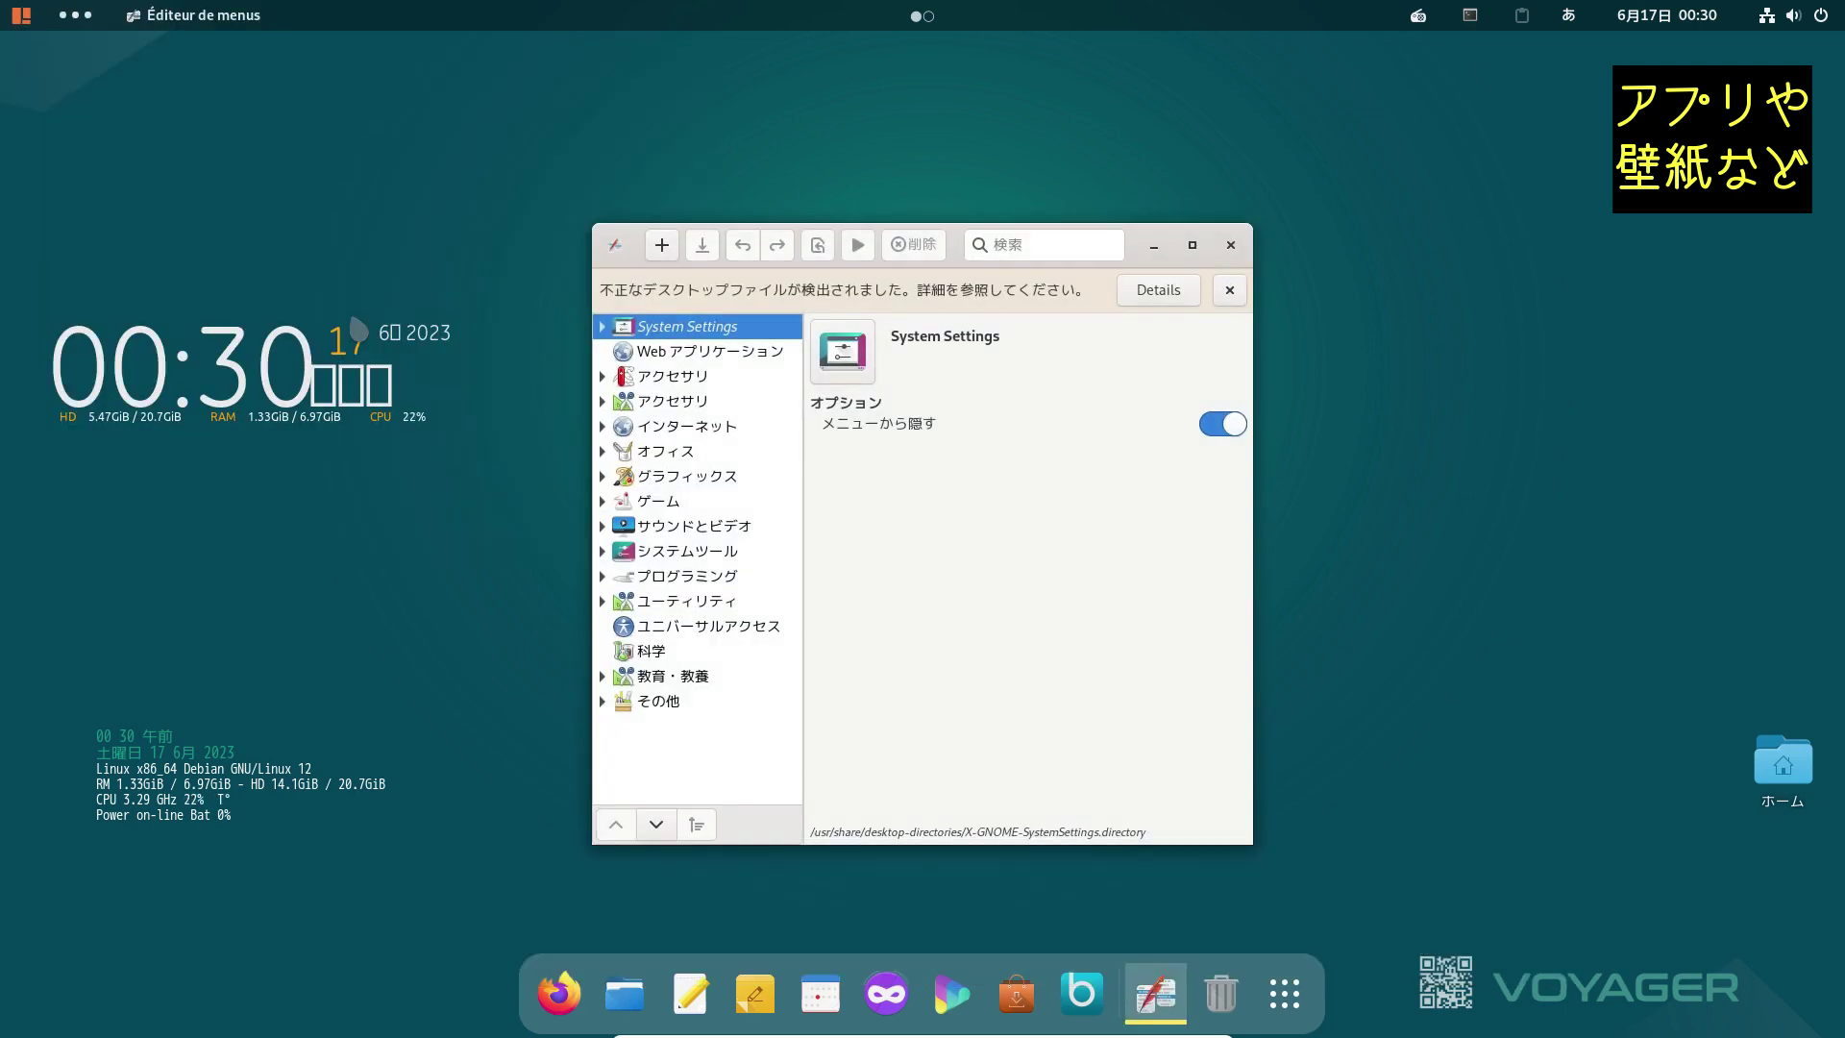
Step: Expand the second アクセサリ category to inspect its Extension Manager entry, and set the category to be hidden from the menu
click(709, 399)
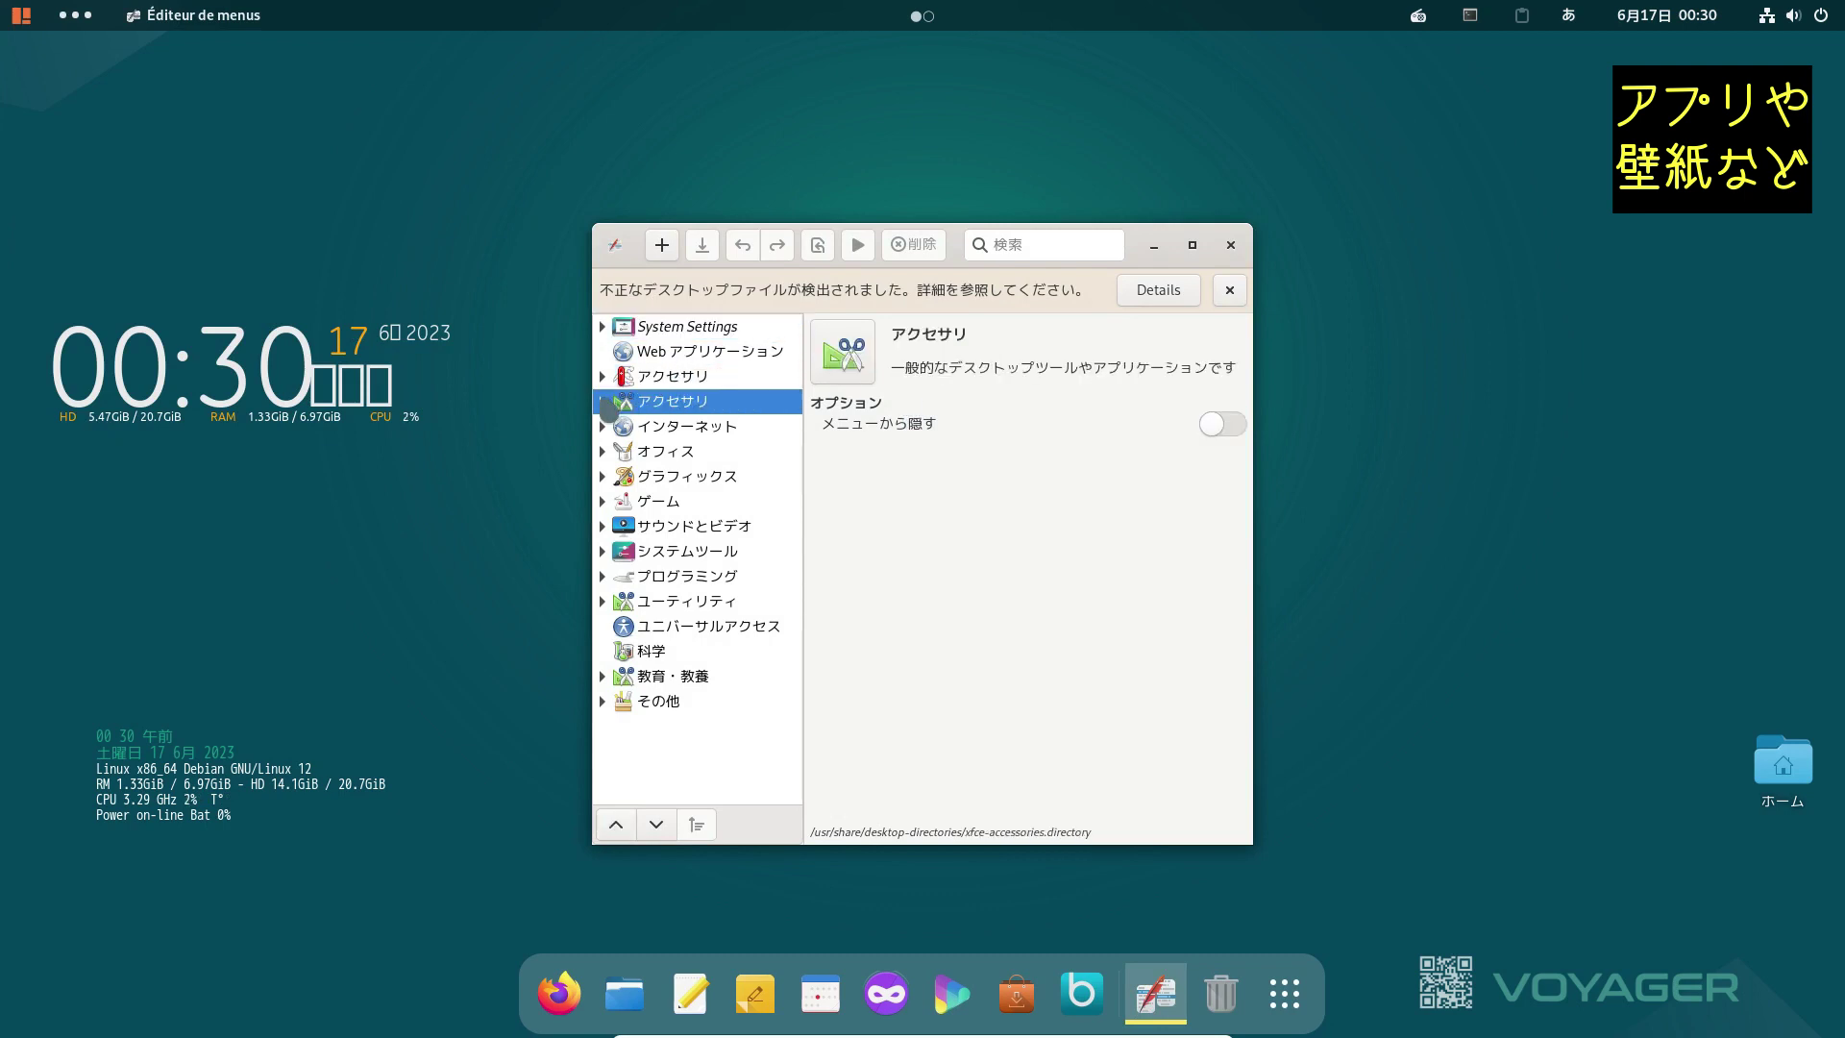
click(603, 401)
click(718, 454)
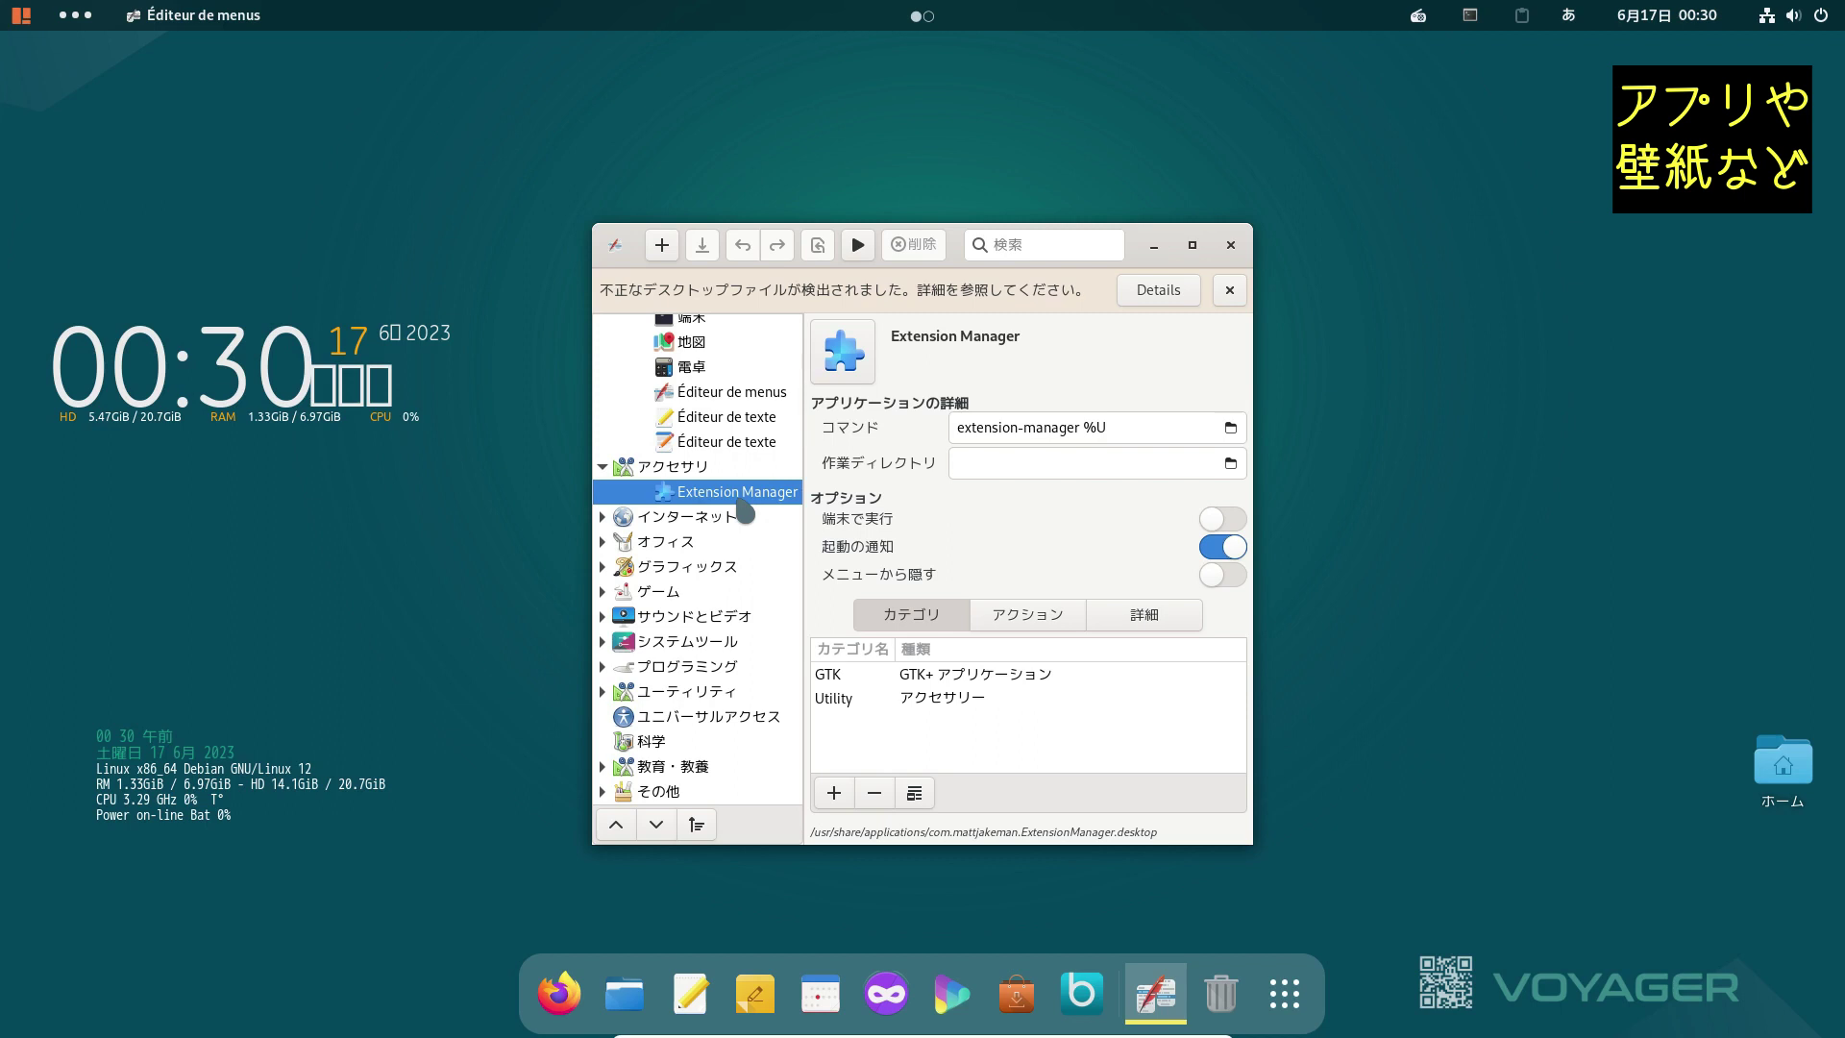
click(694, 471)
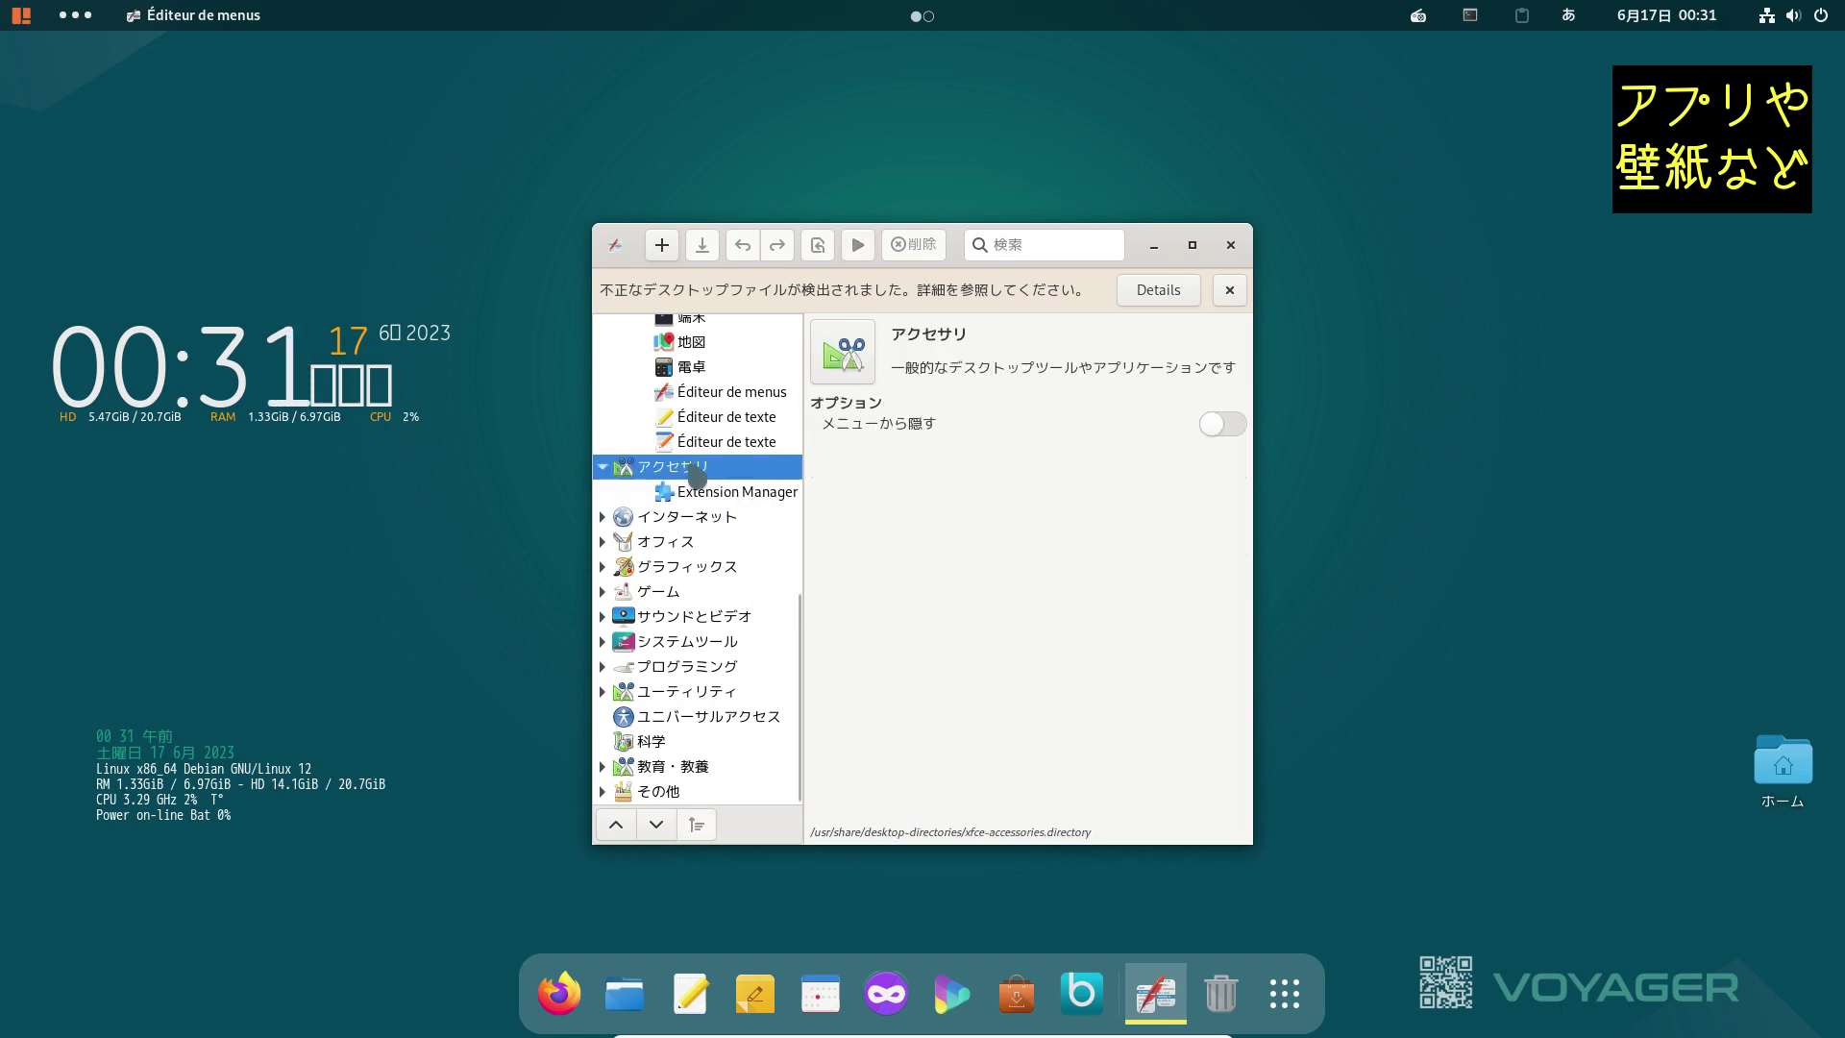
click(1228, 427)
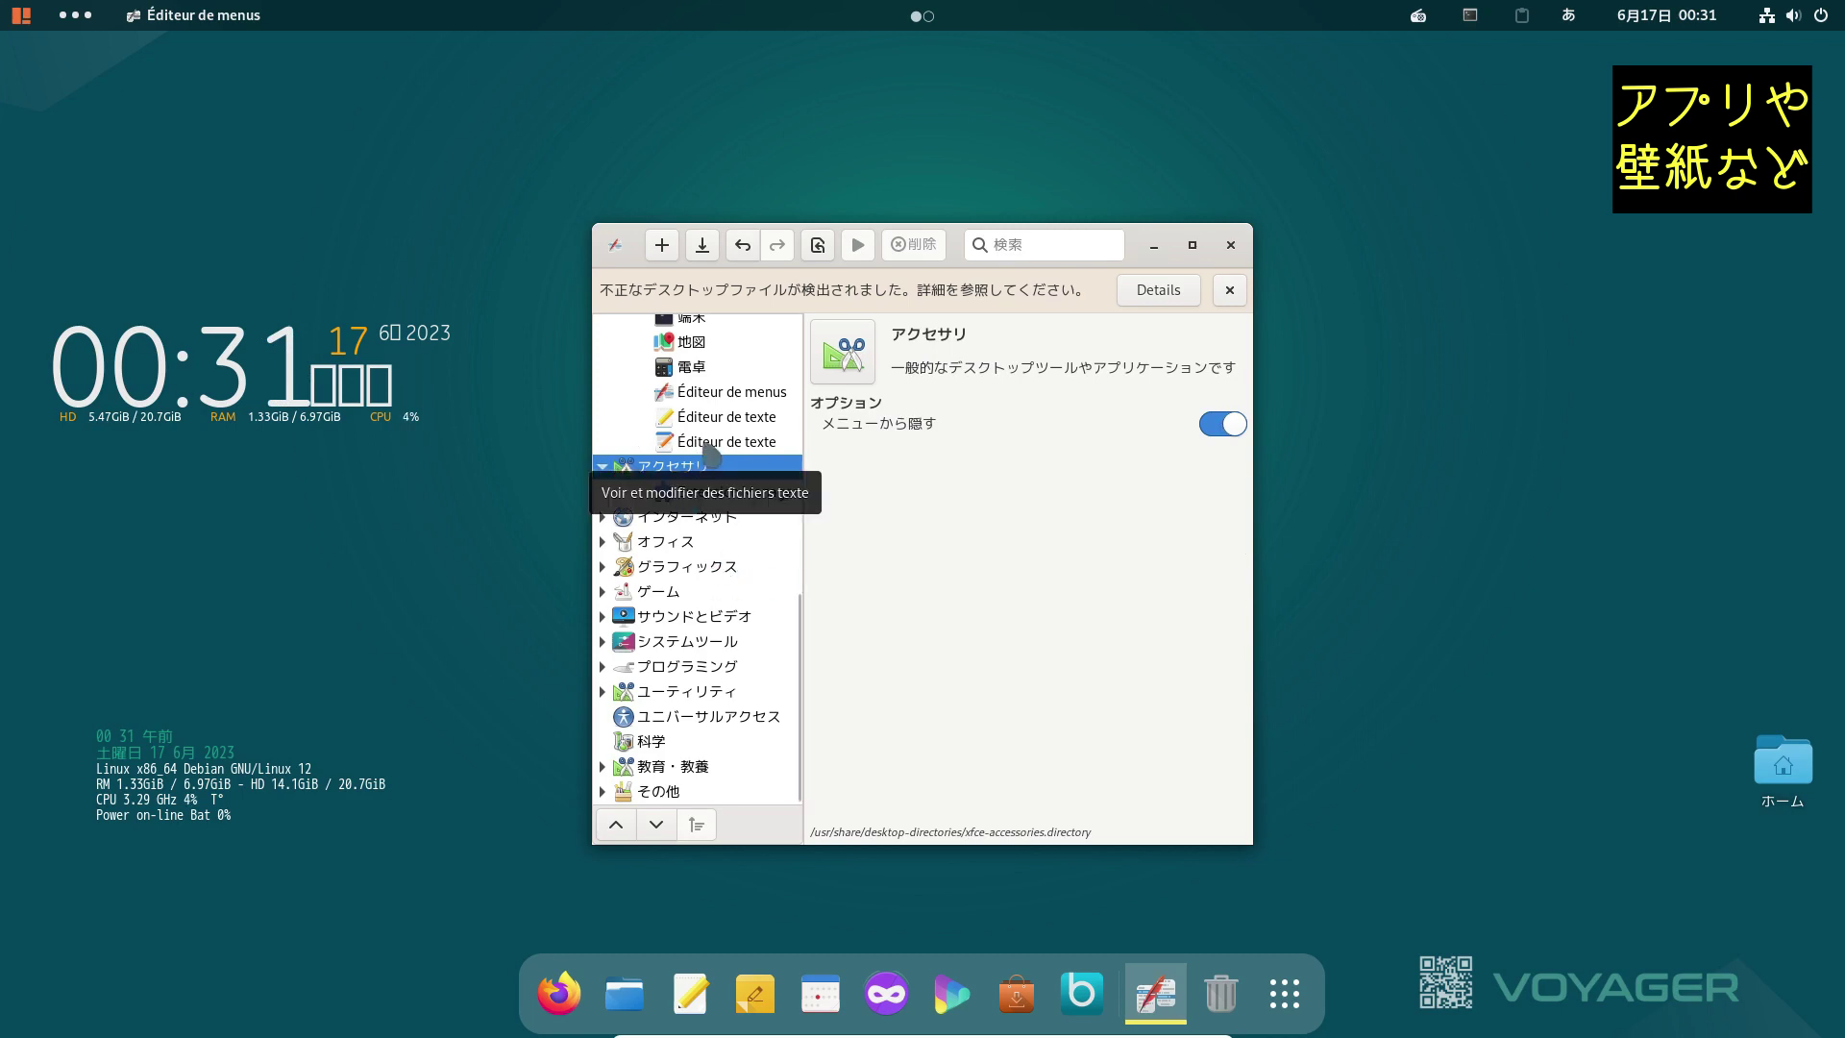
Step: Rename the Éditeur de menus launcher under アクセサリ to メニューエディター and save the change to the launcher
click(736, 416)
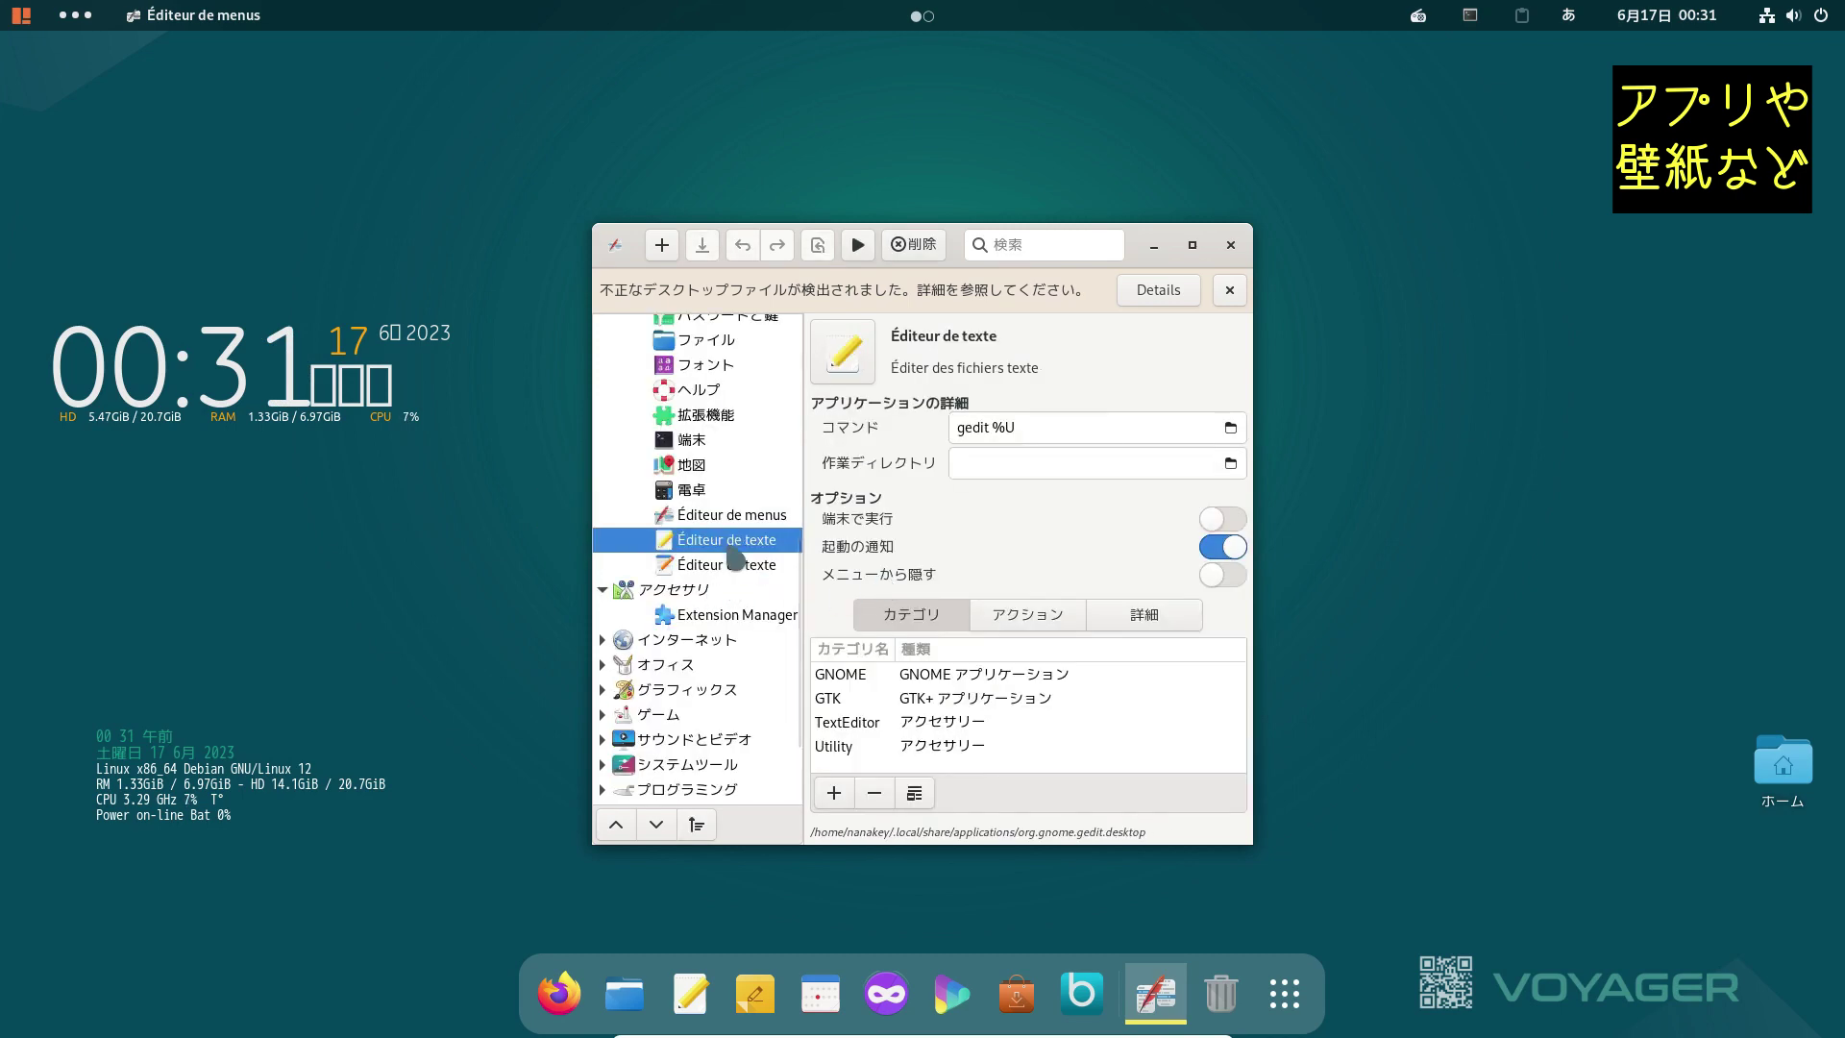
click(736, 563)
click(735, 514)
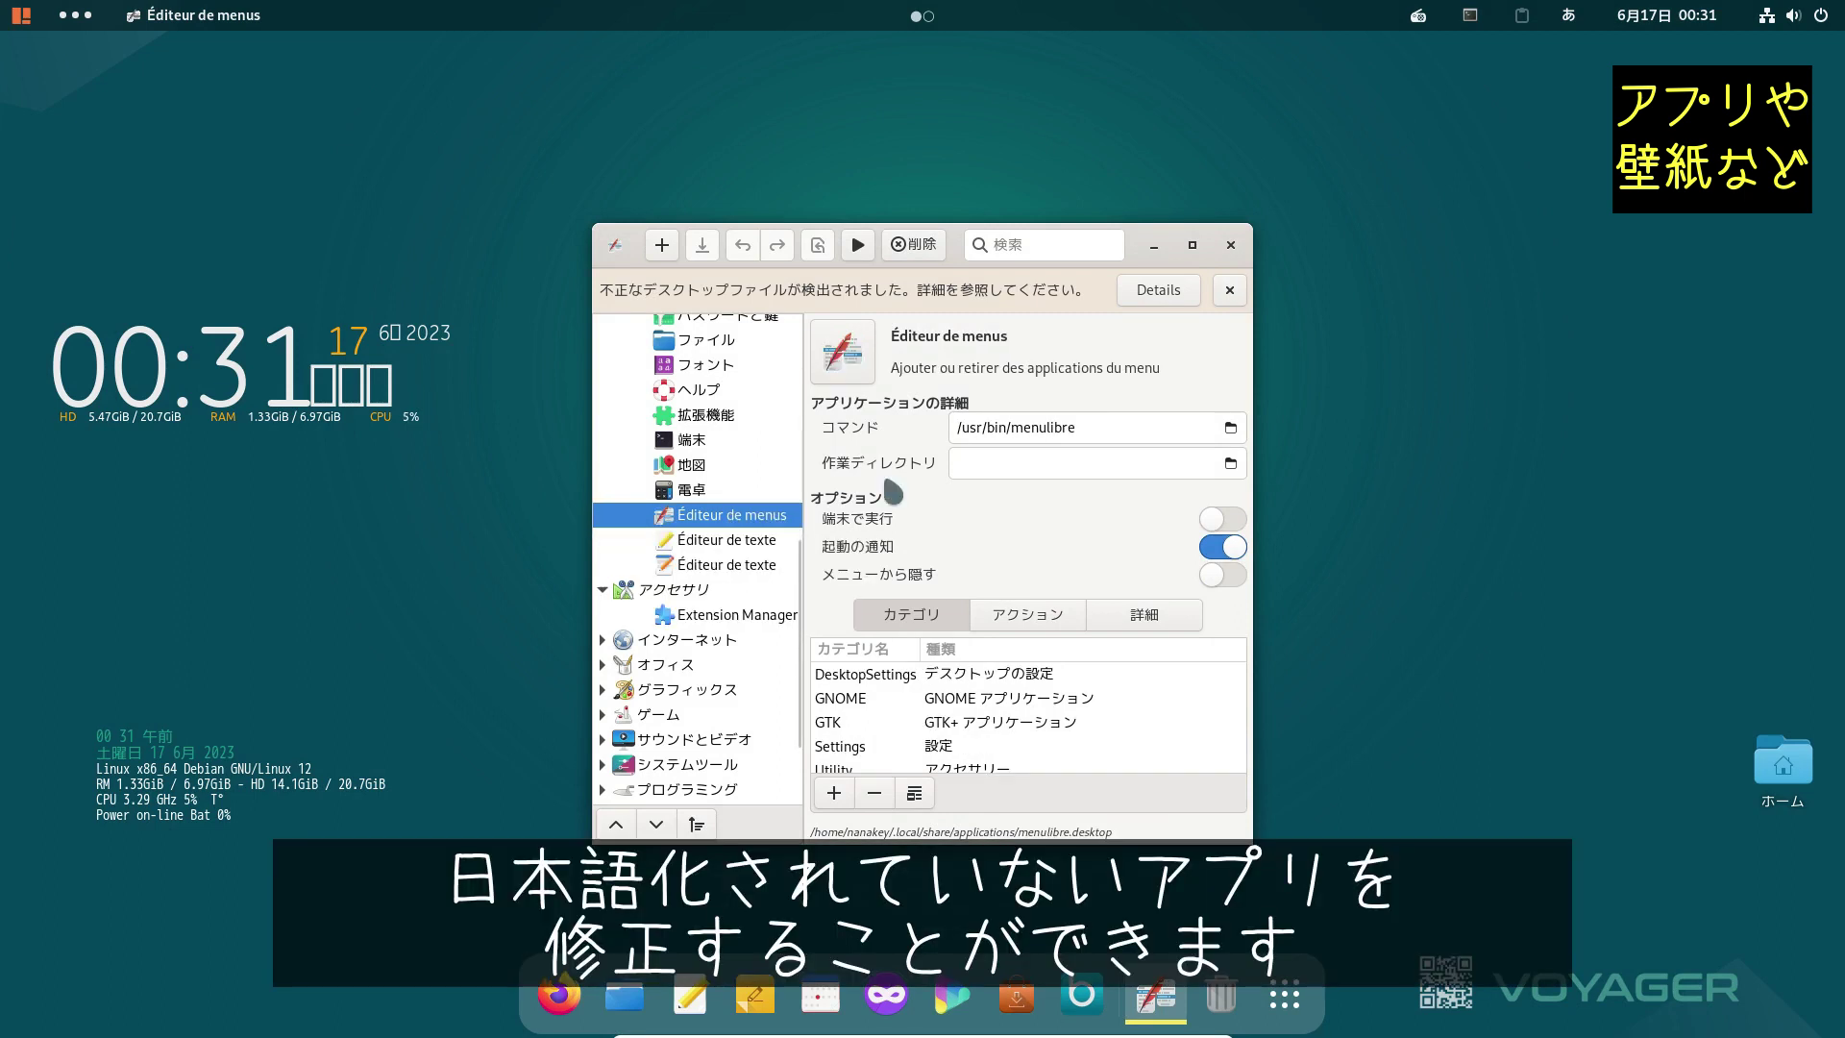
click(1023, 336)
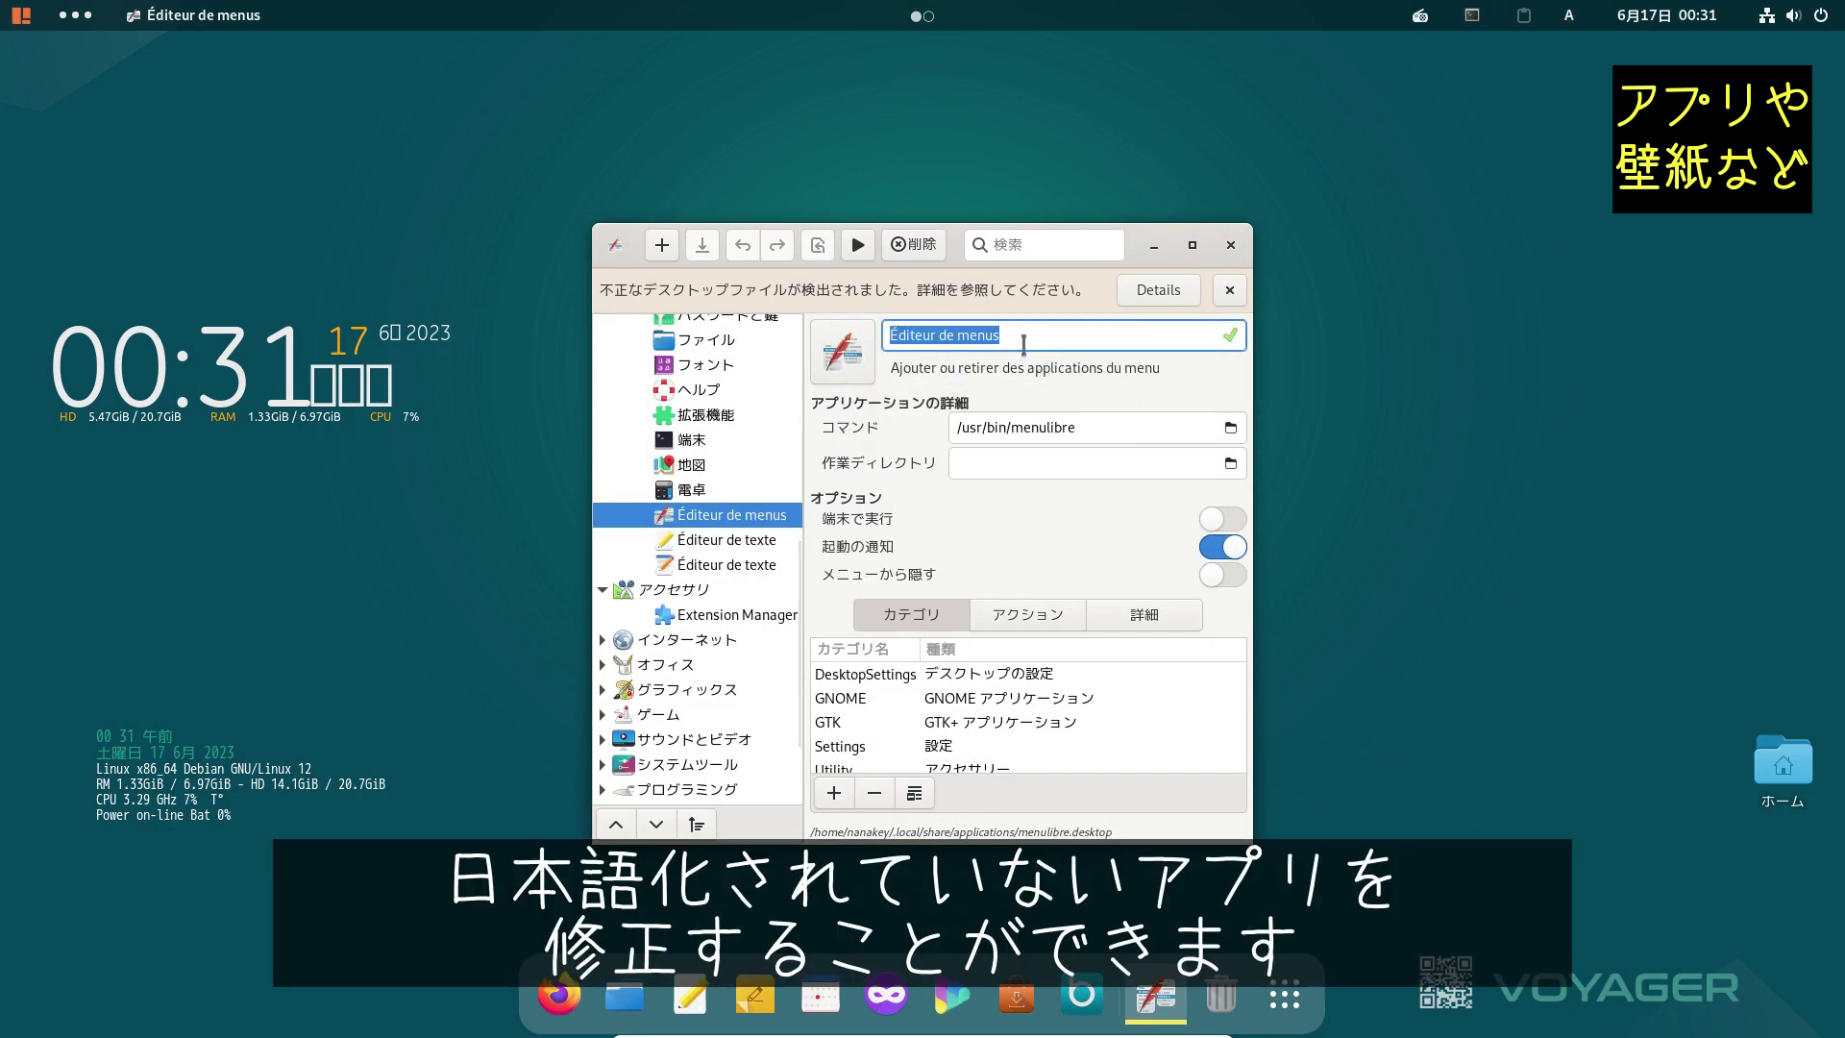
click(1014, 340)
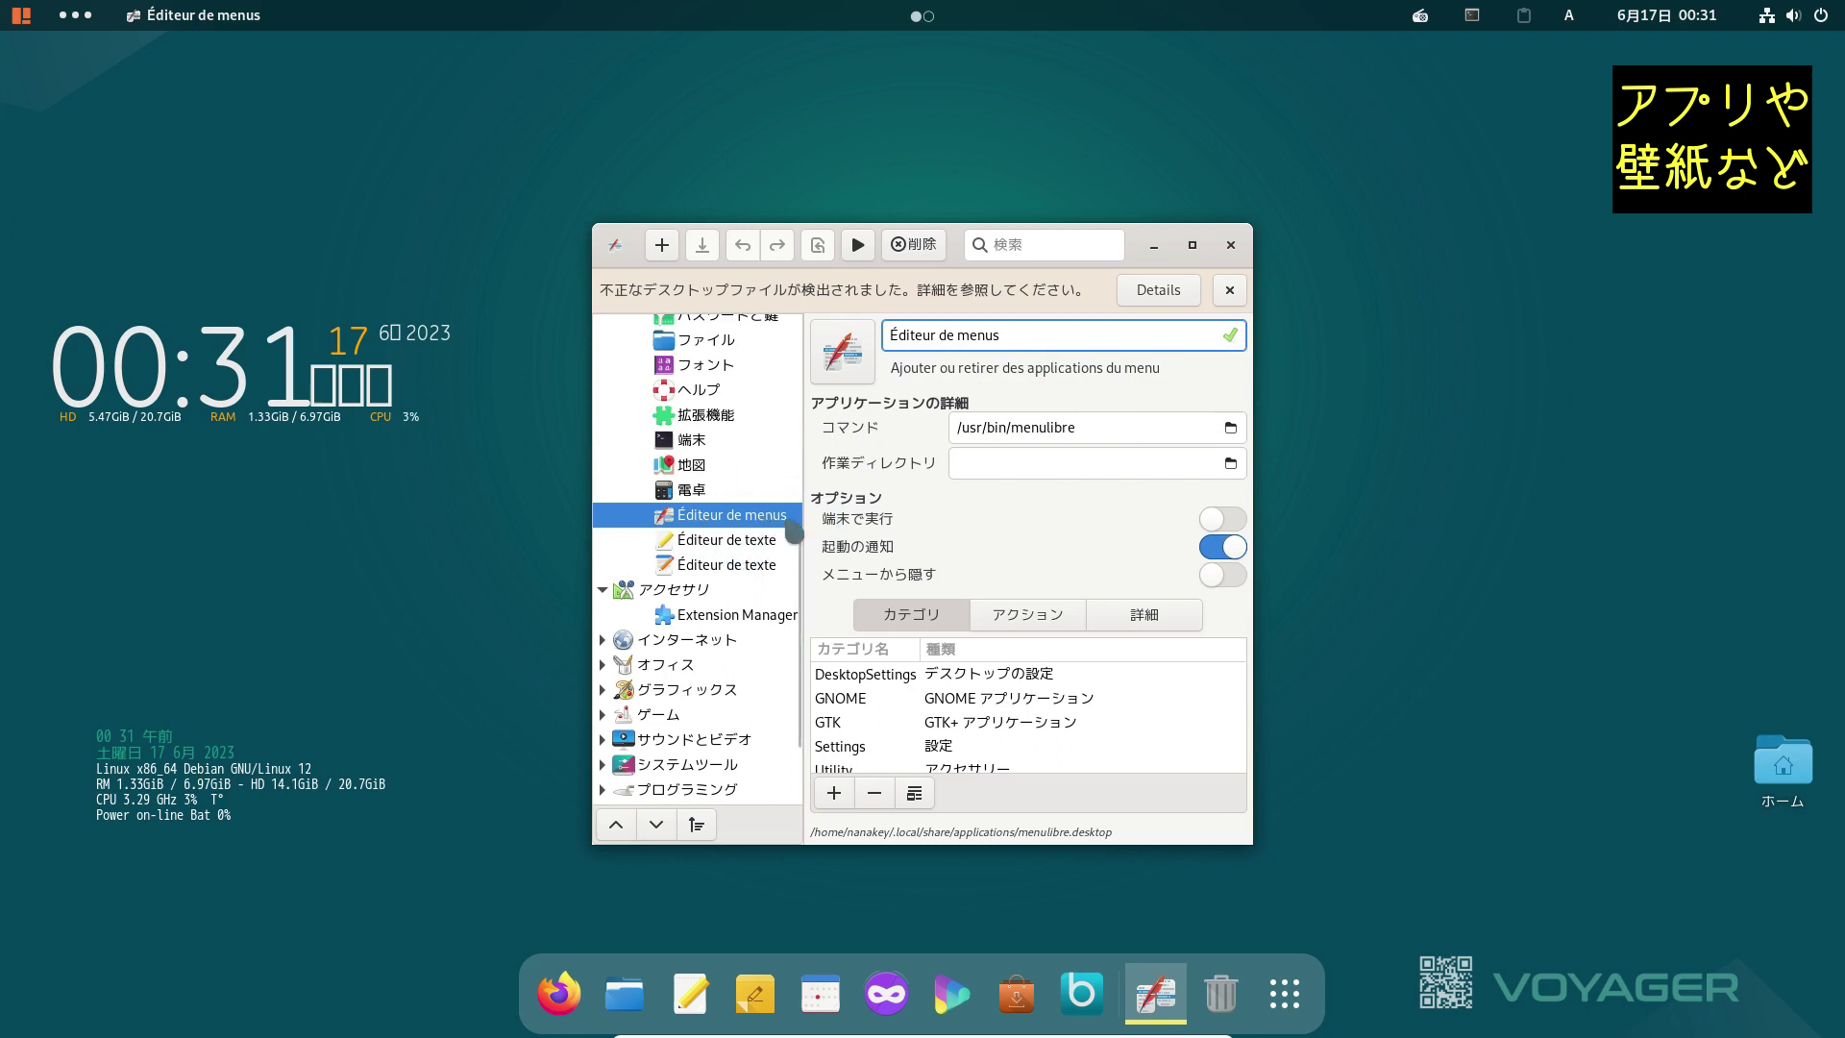
key(ctrl+a)
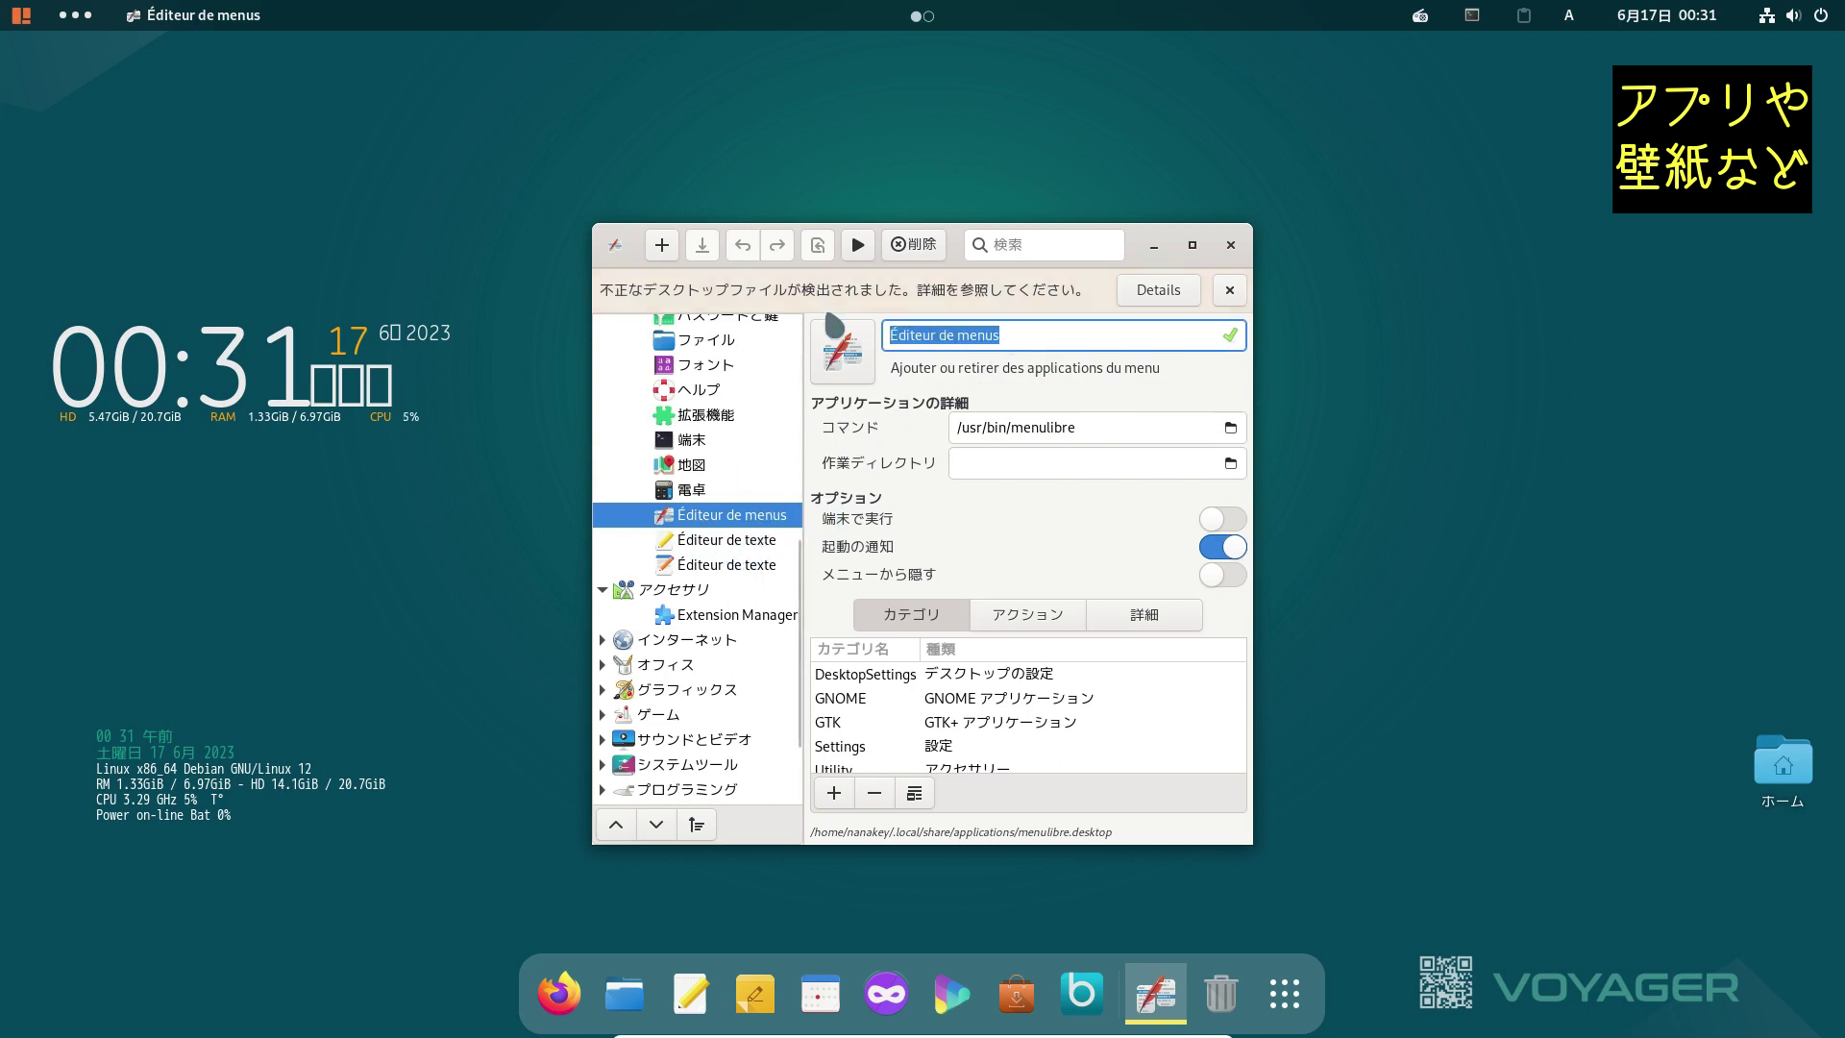
key(BackSpace)
key(Zenkaku_Hankaku)
text(menyu-d)
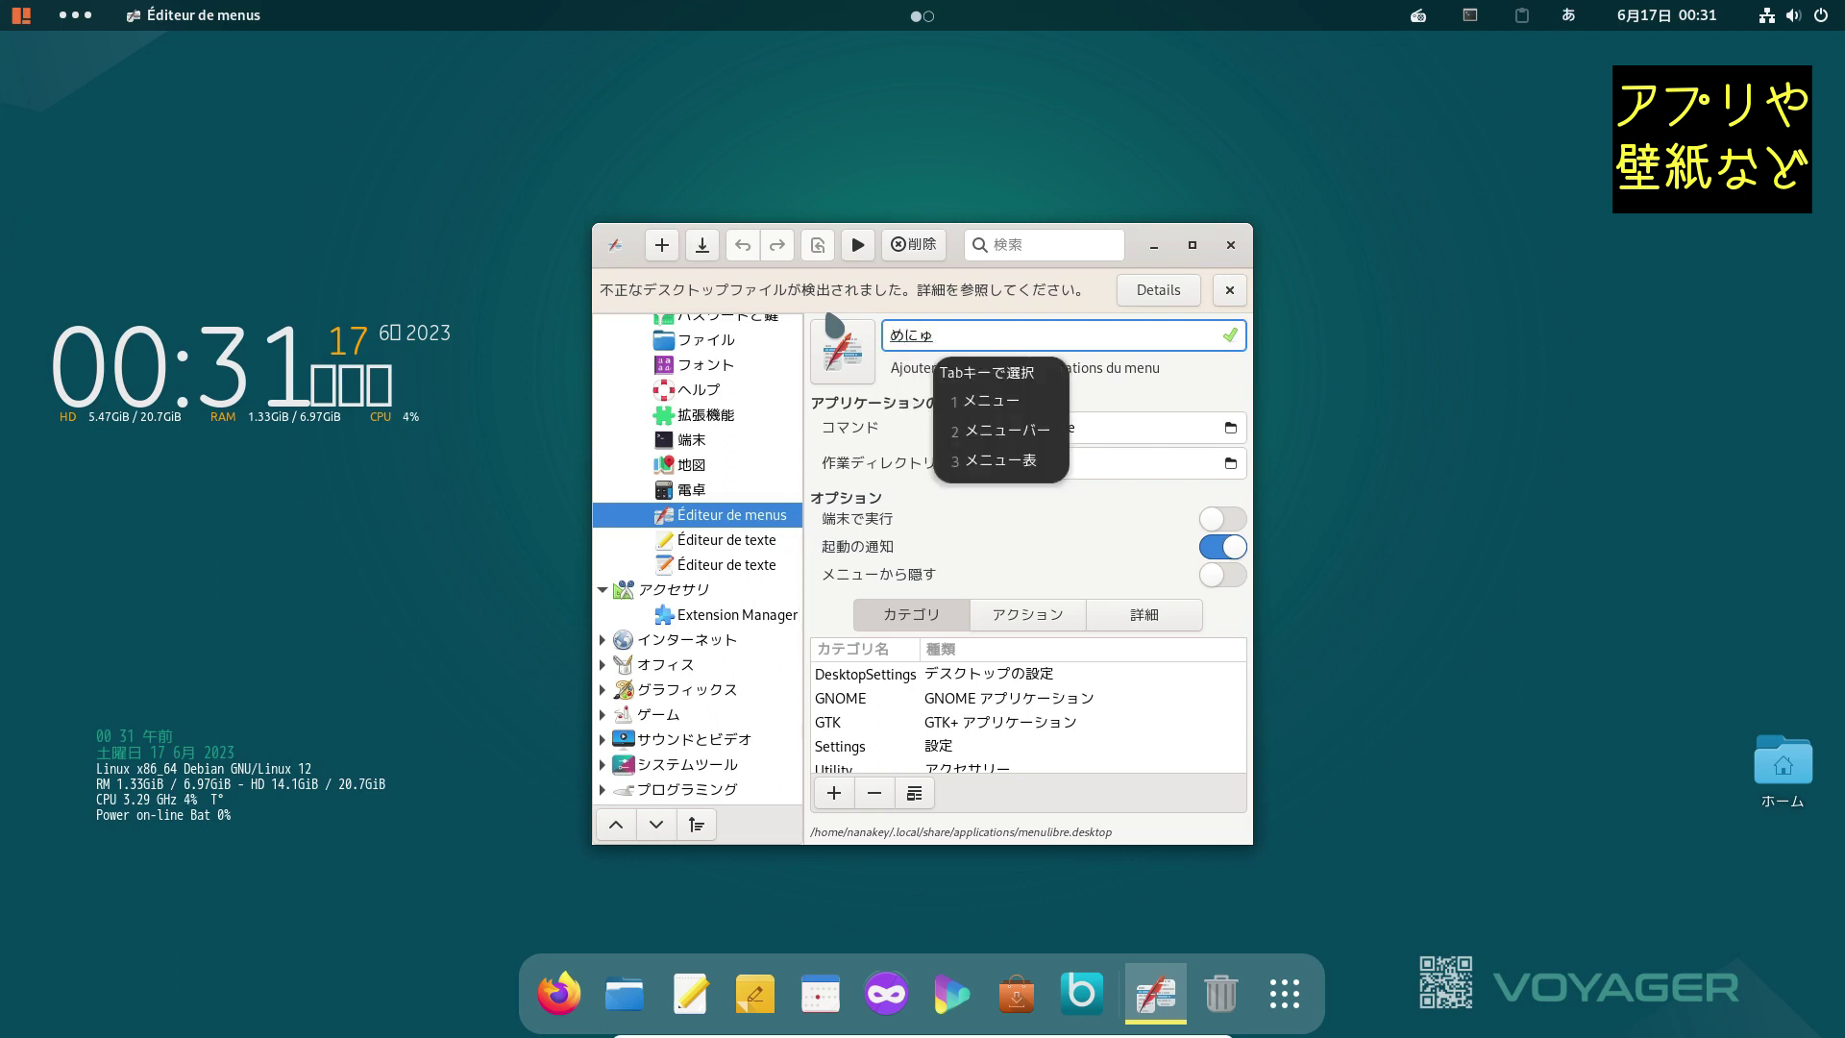
key(BackSpace)
text(edhita-)
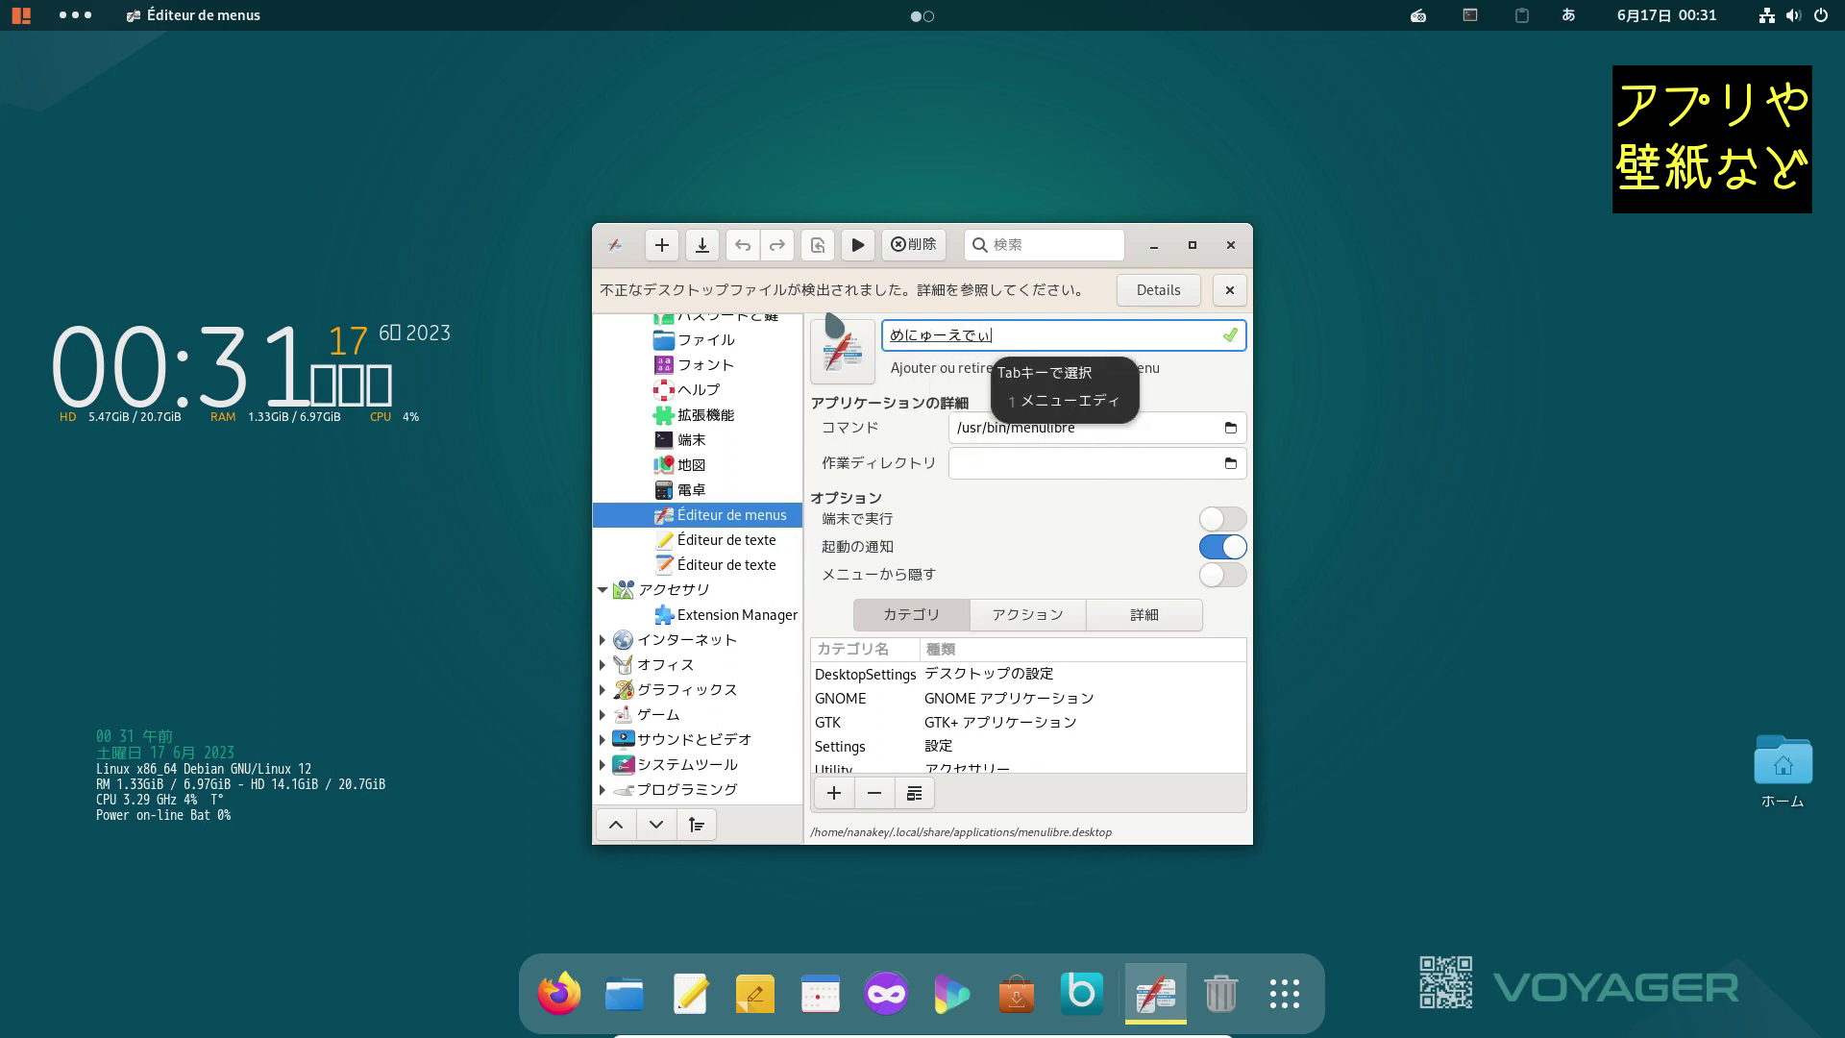
key(space)
key(Return)
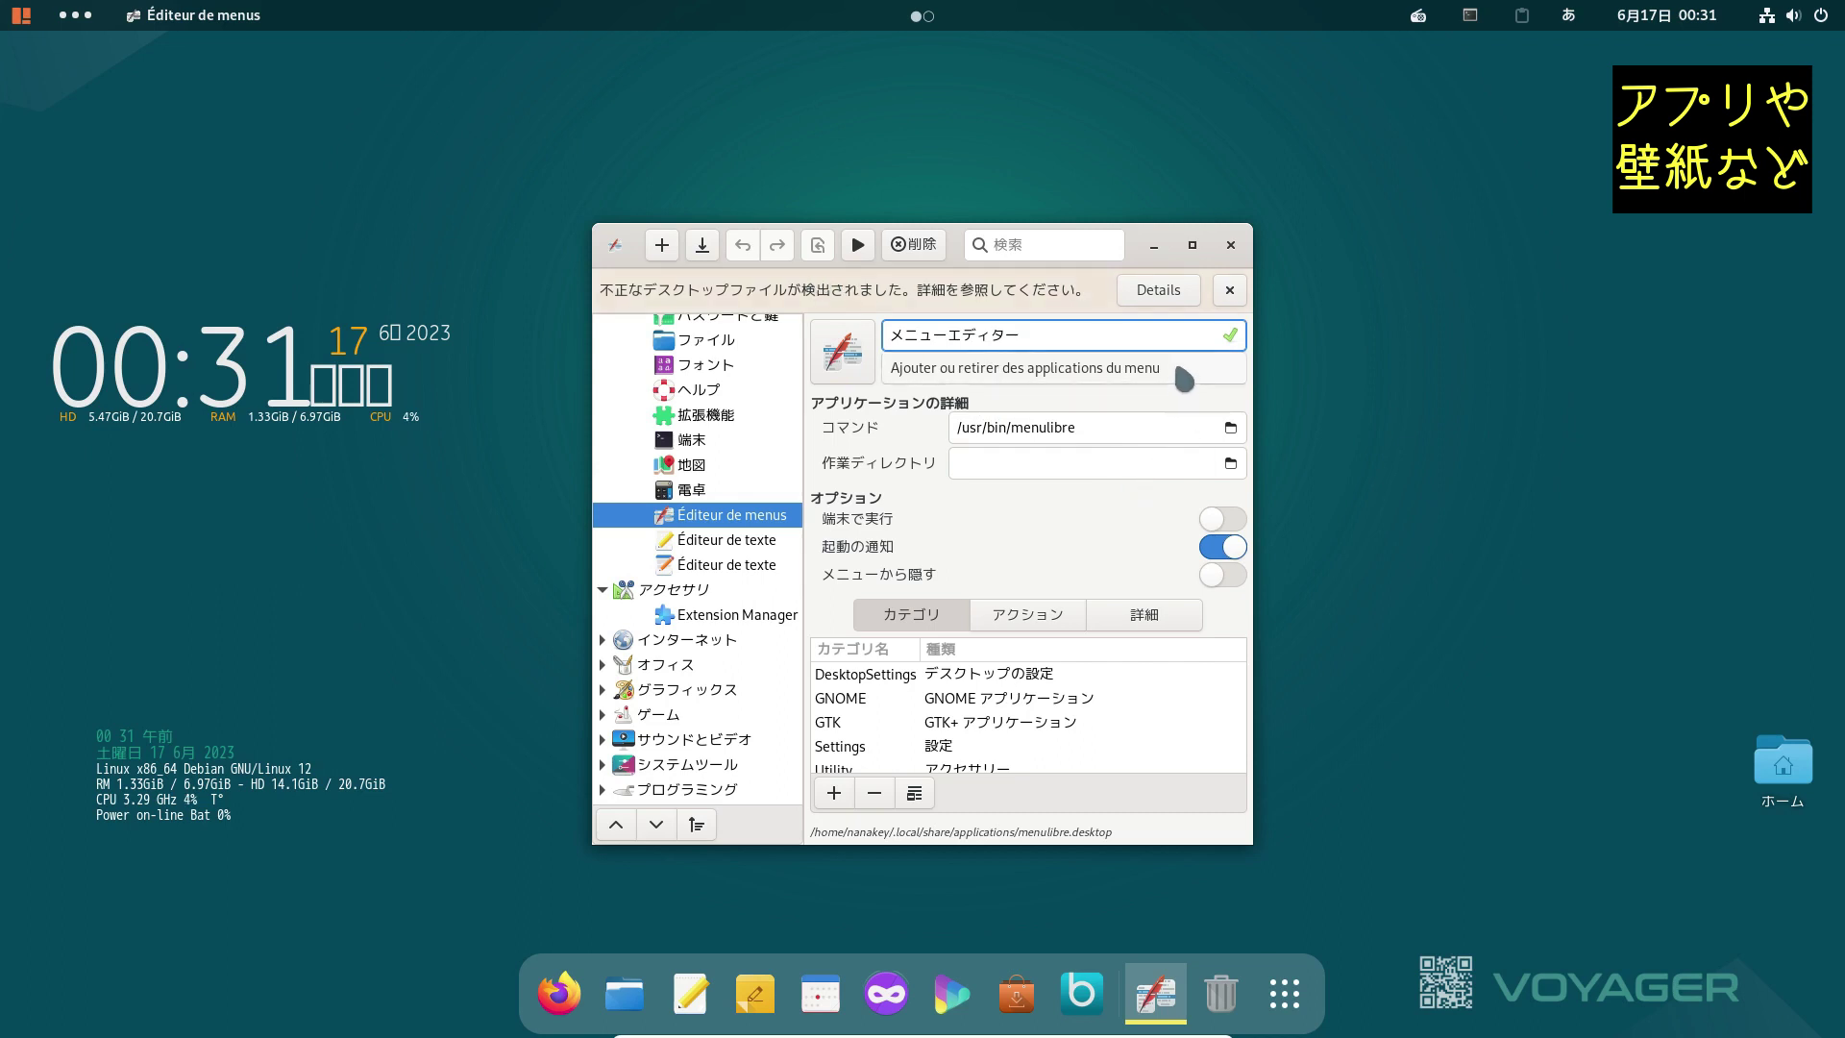
key(Return)
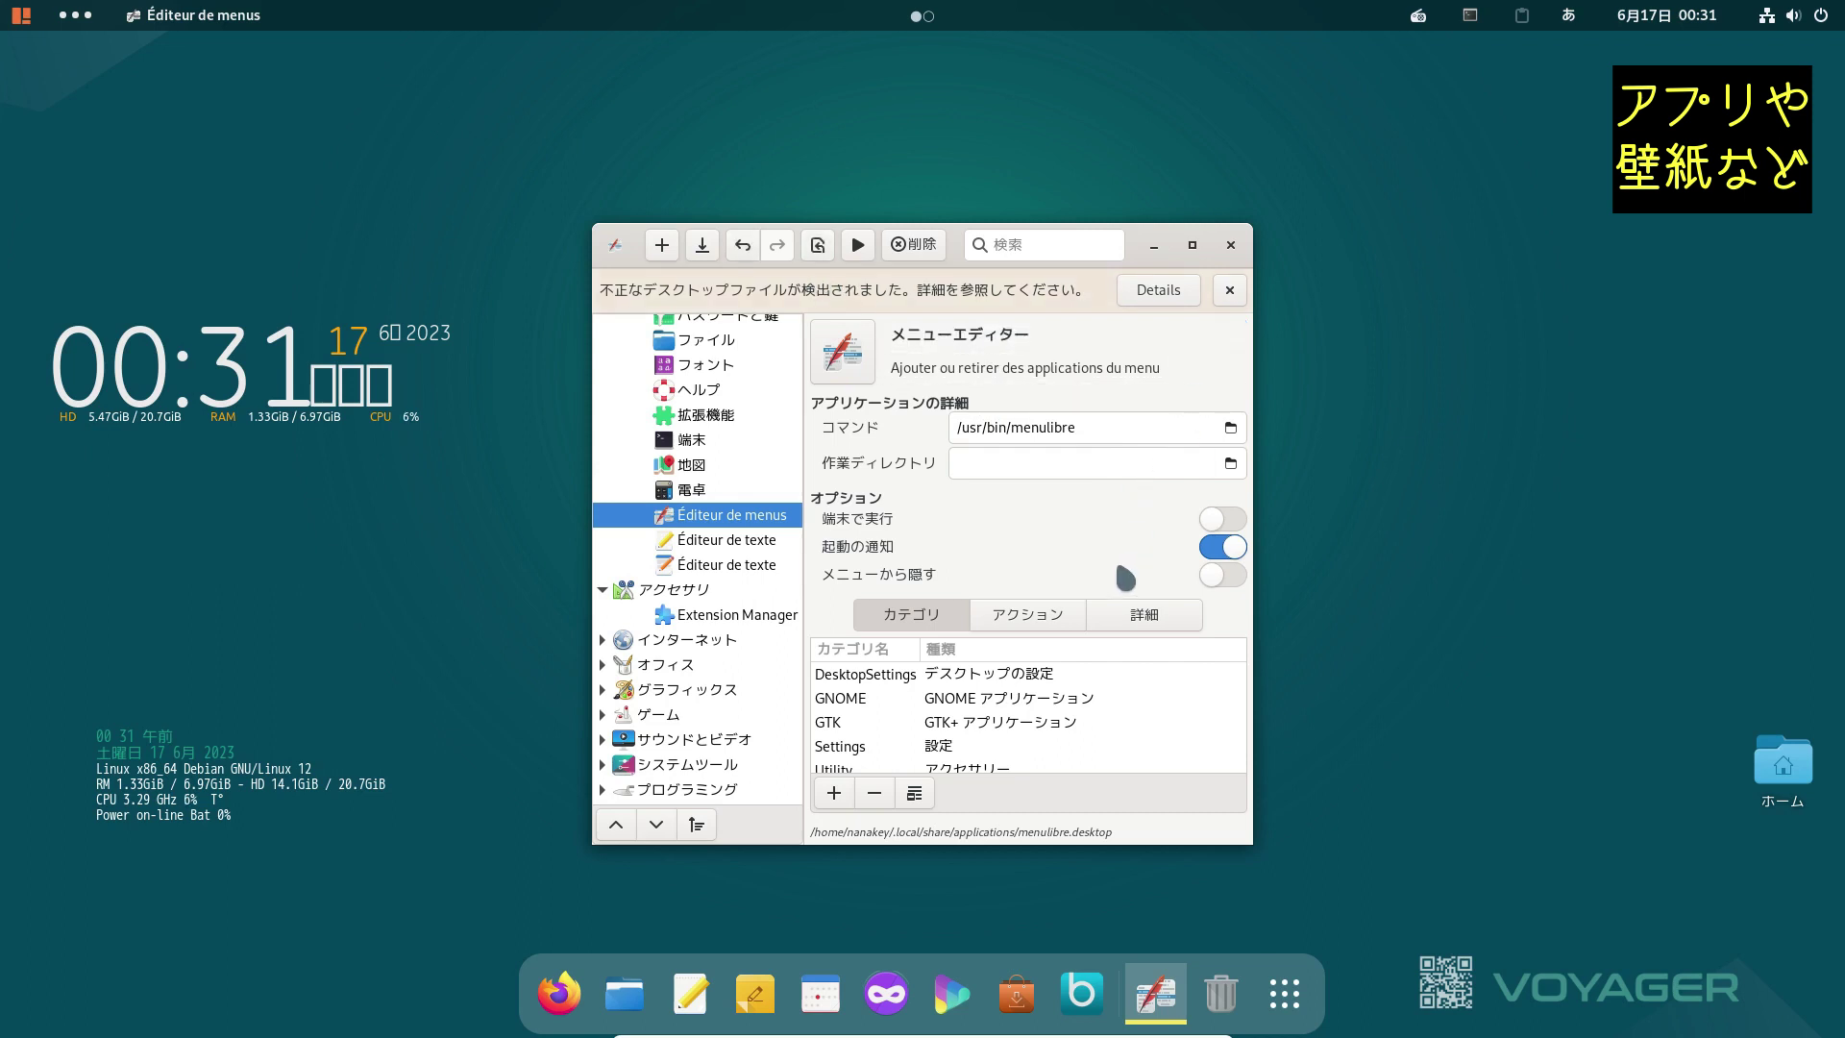
click(767, 541)
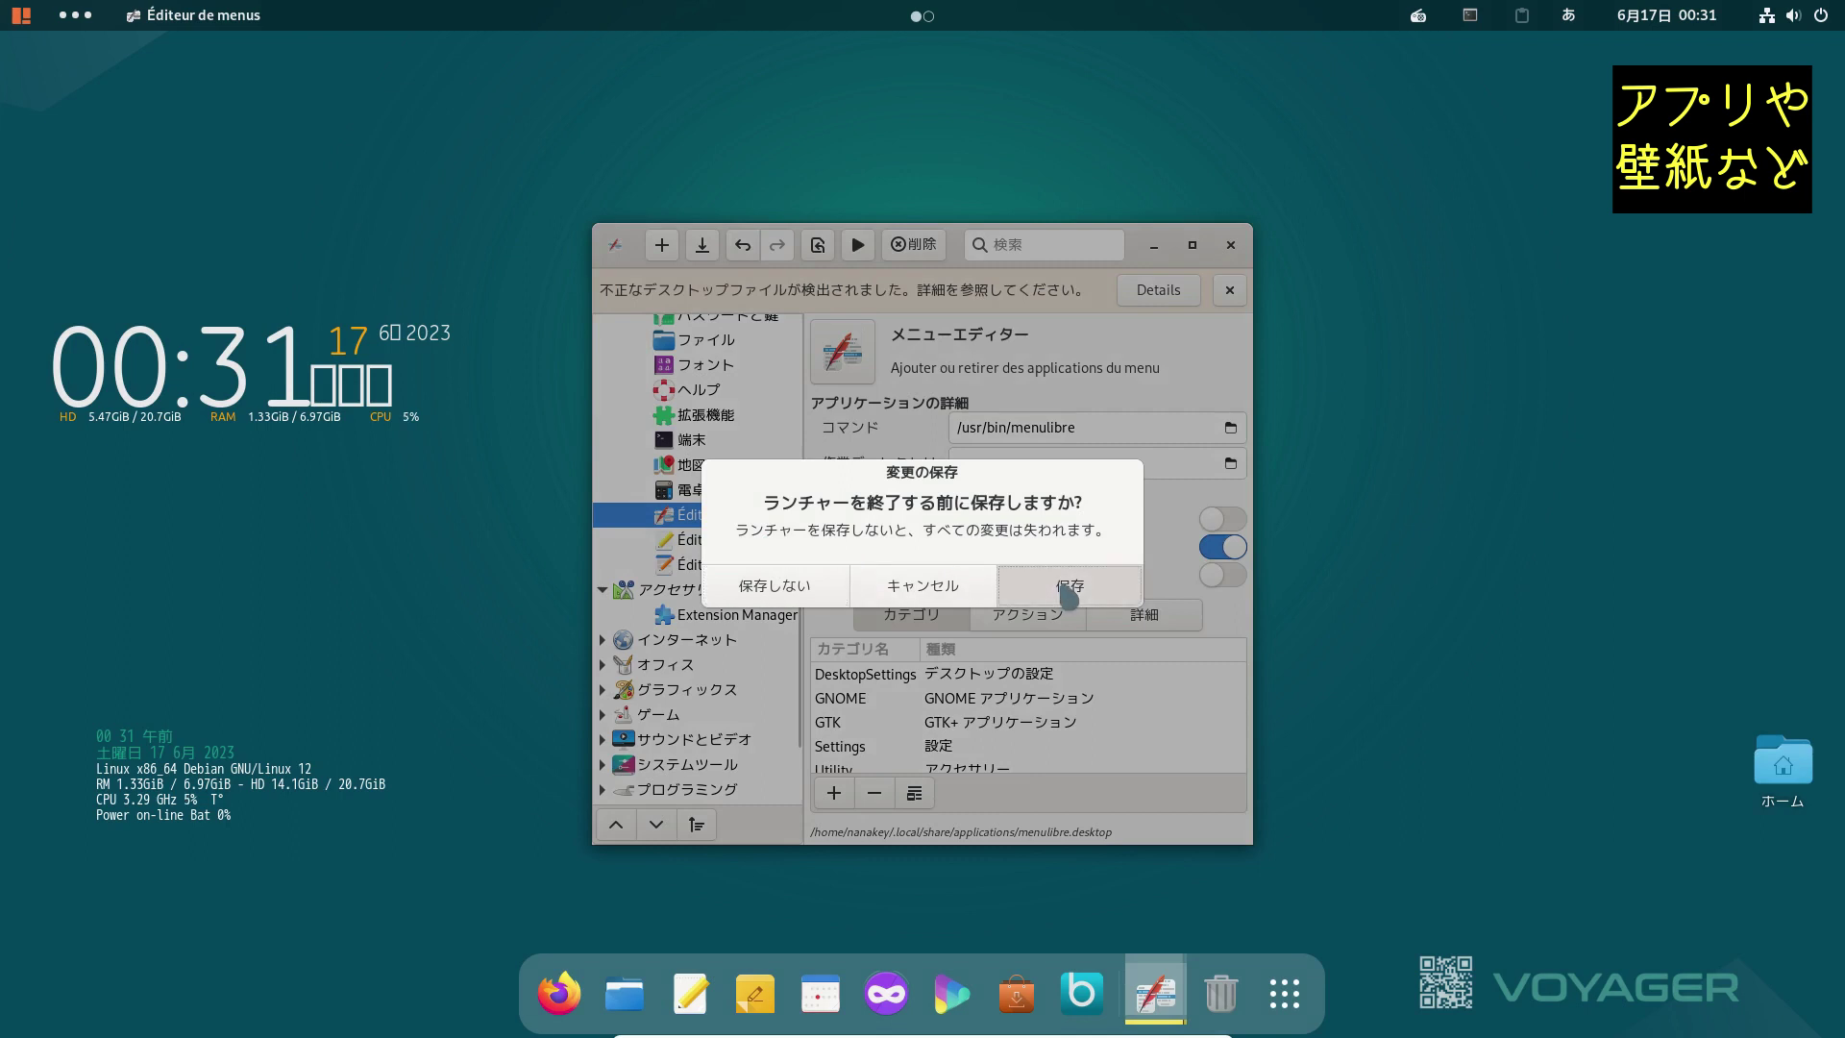
click(1069, 589)
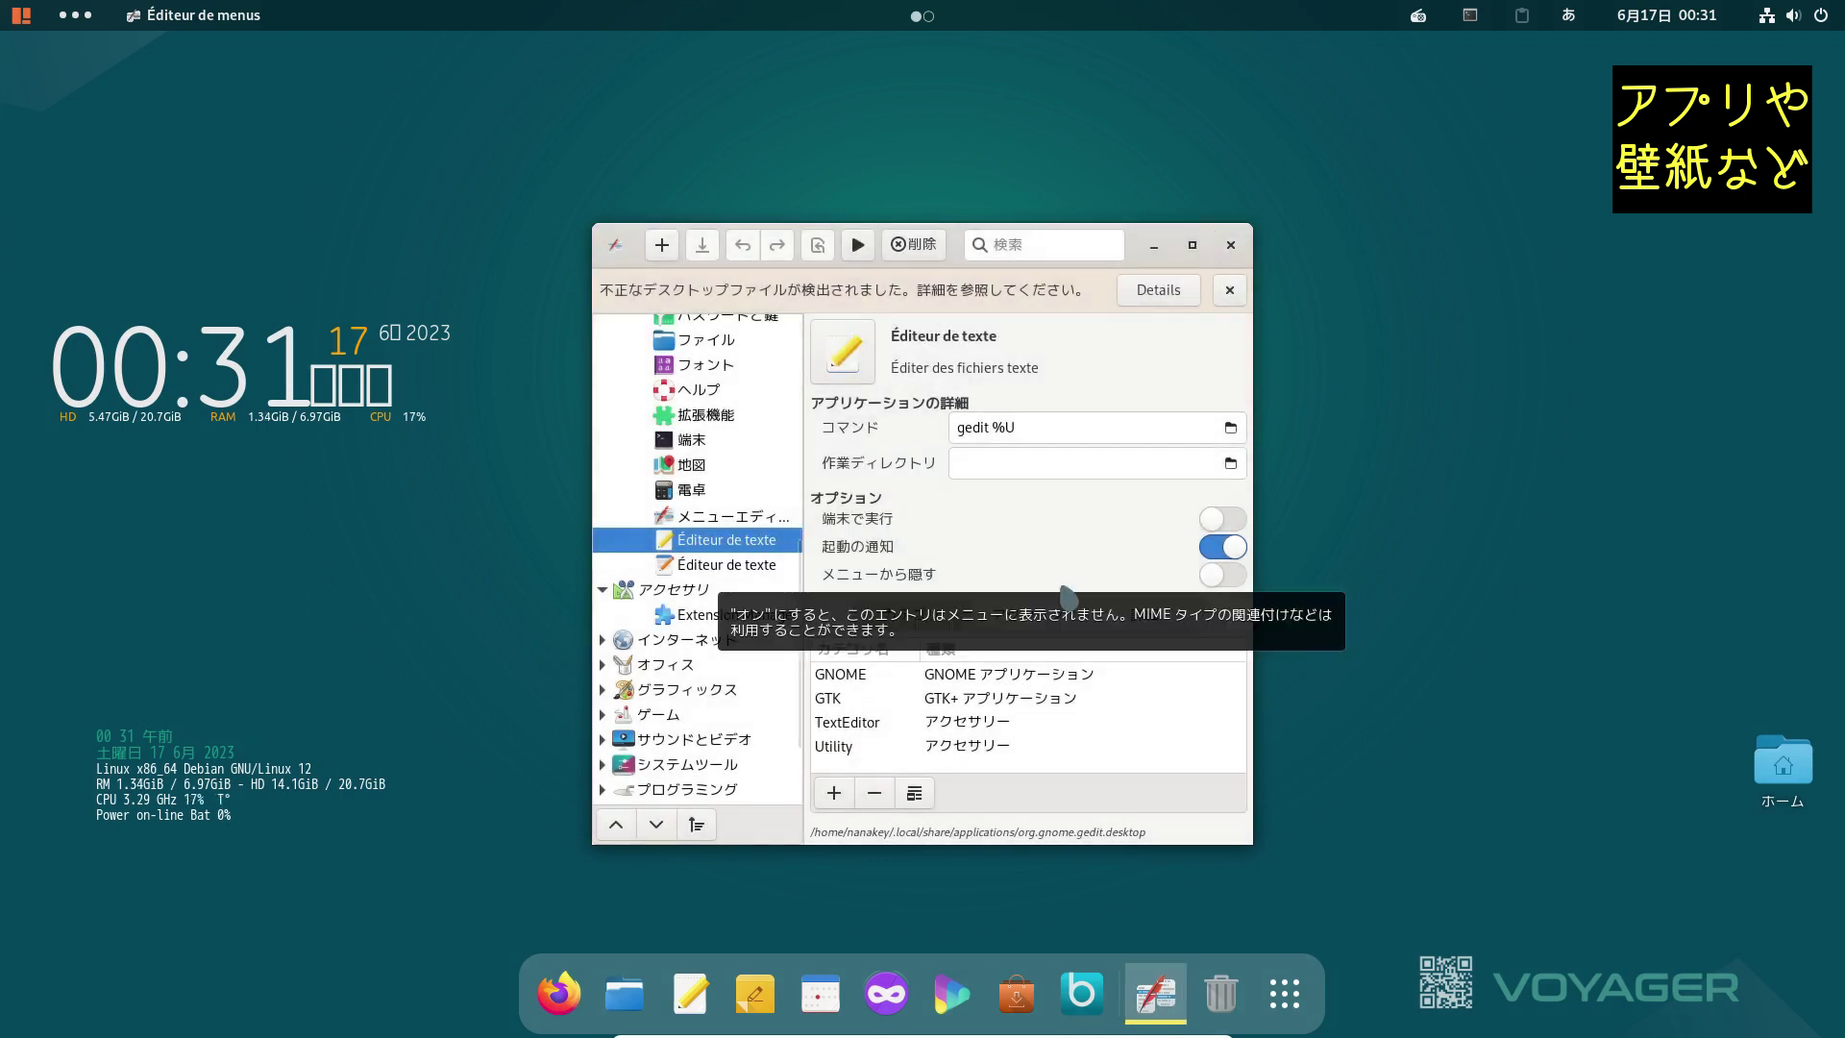
Step: Compare the two Éditeur de texte launchers and replace the description of the one that runs gedit with Gedit
click(752, 565)
click(751, 546)
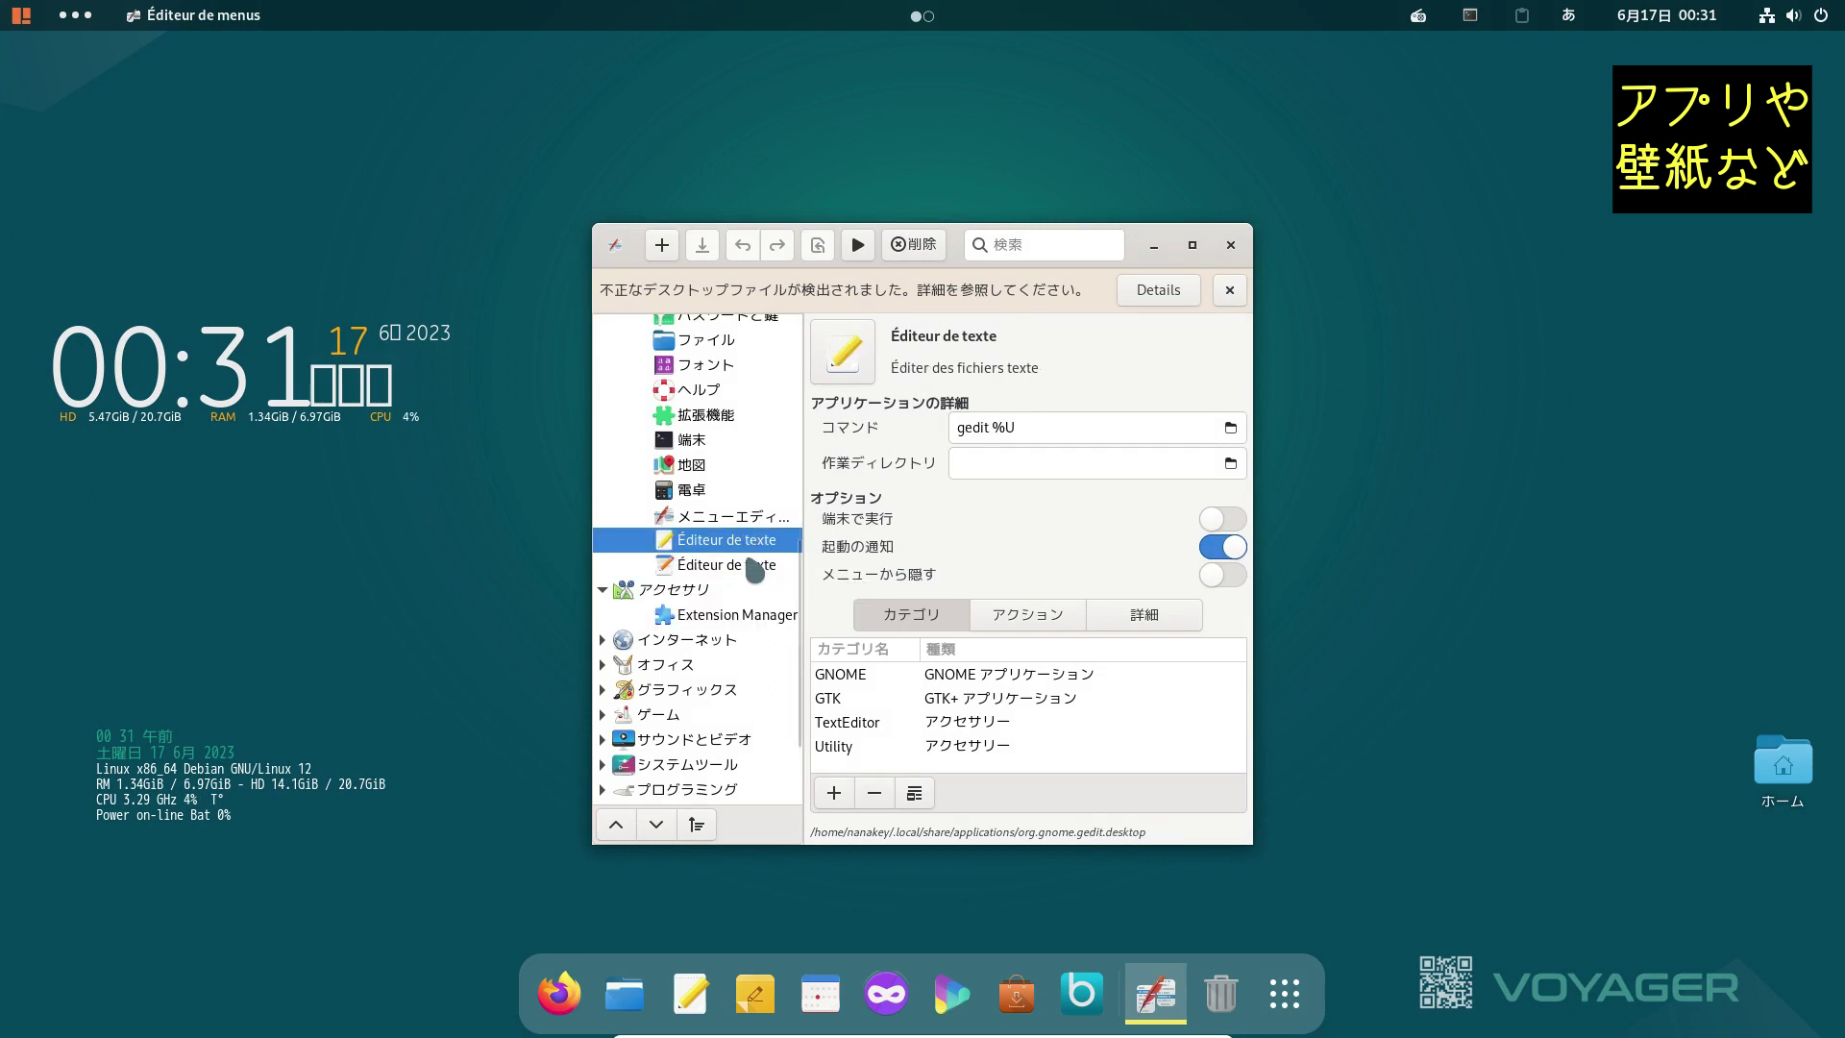
click(752, 566)
click(755, 543)
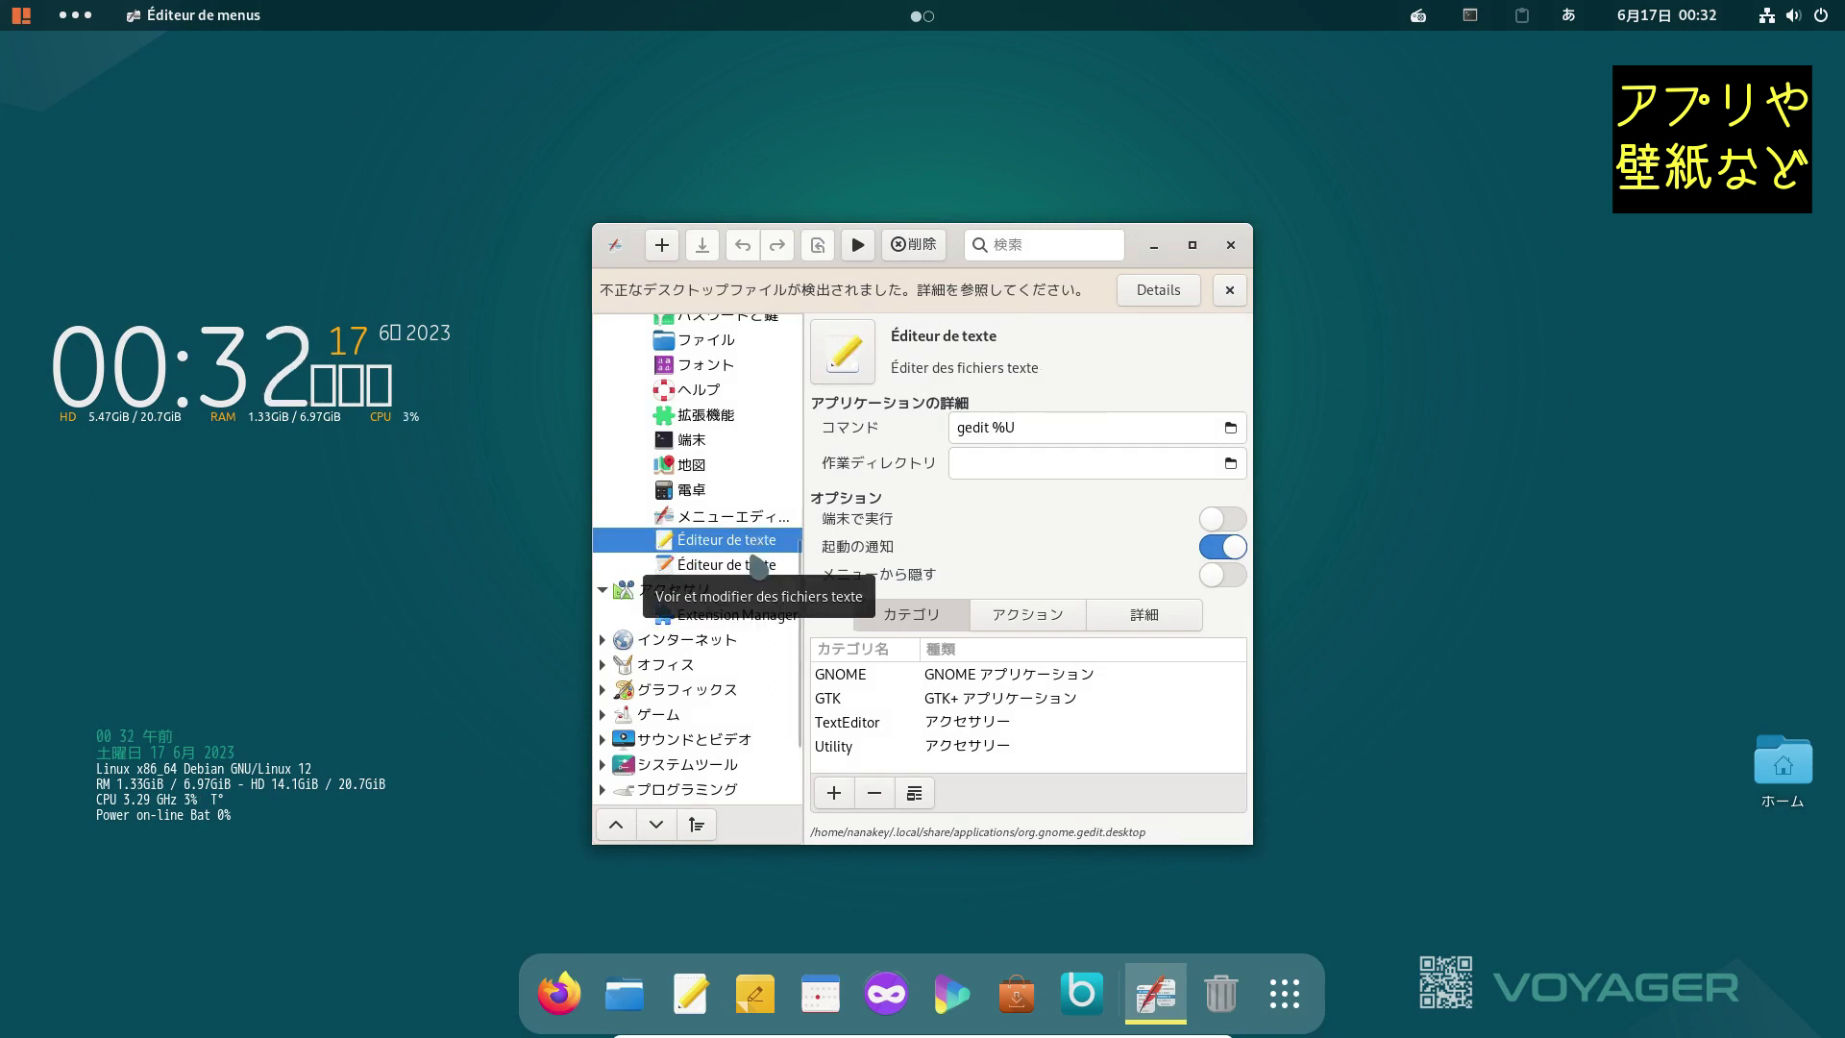
click(758, 567)
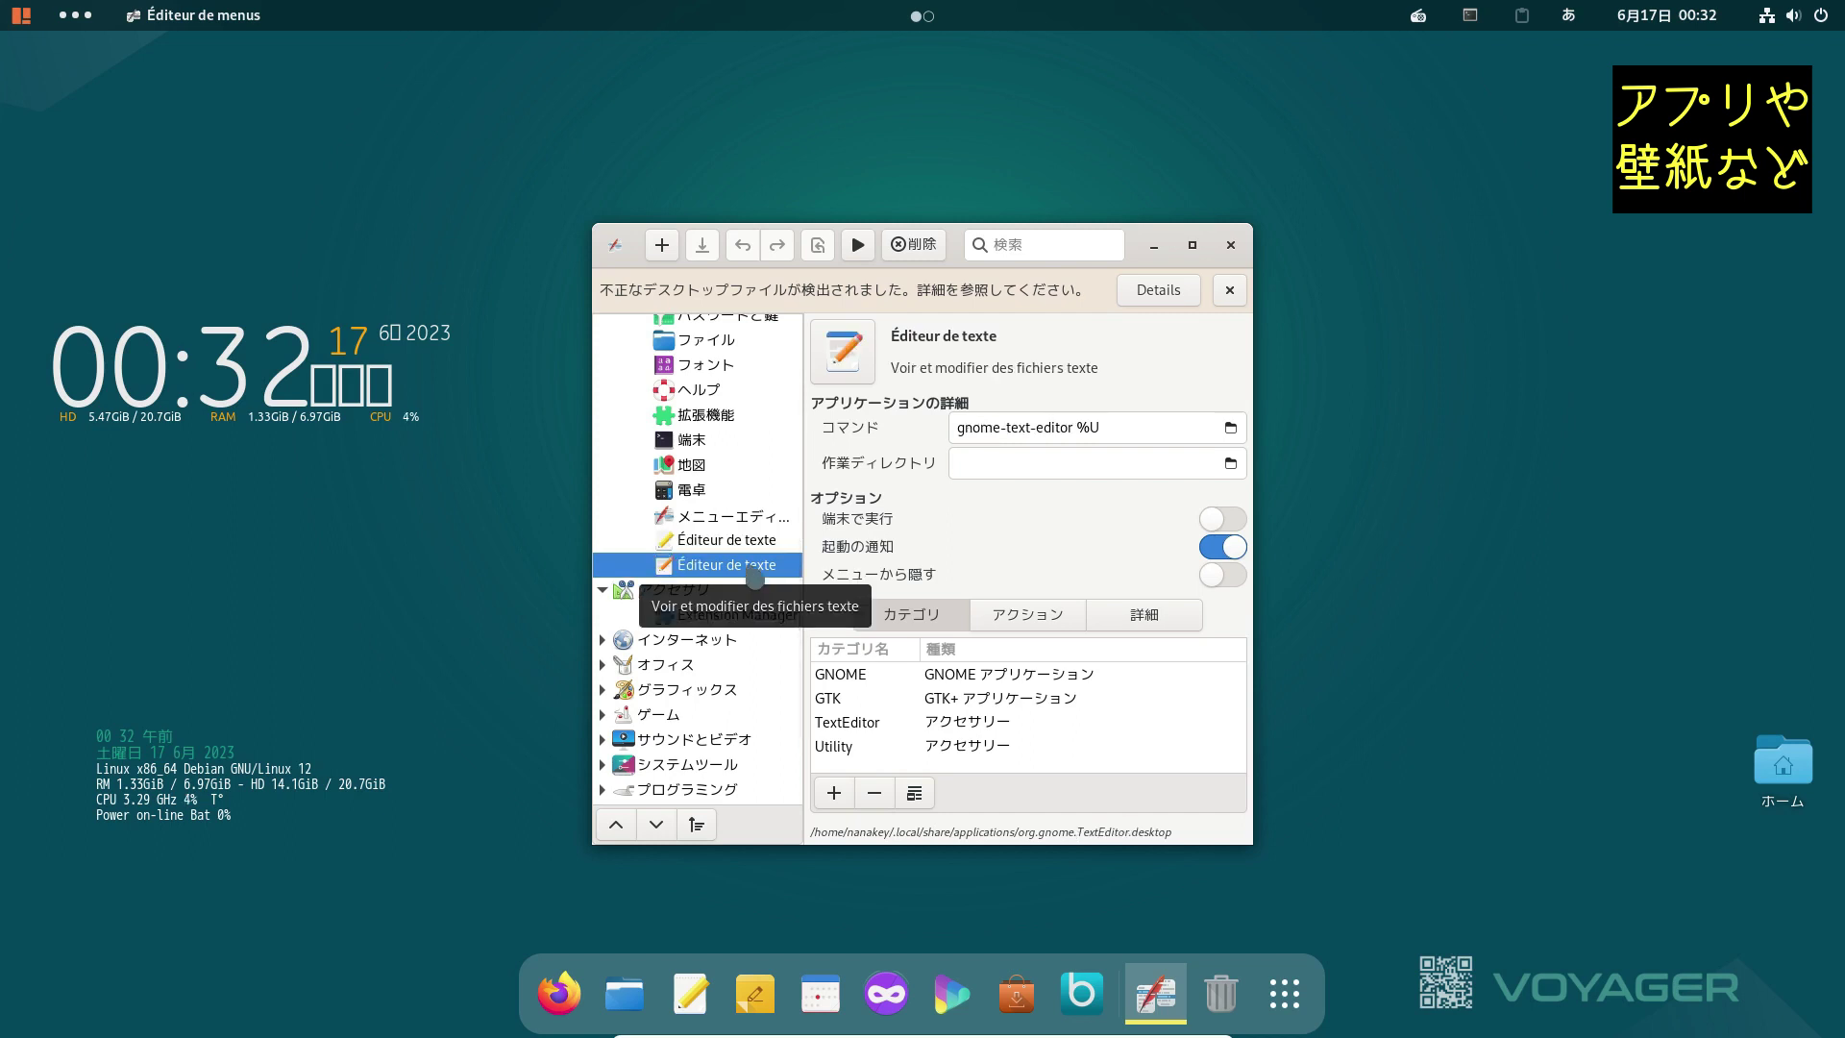
click(756, 543)
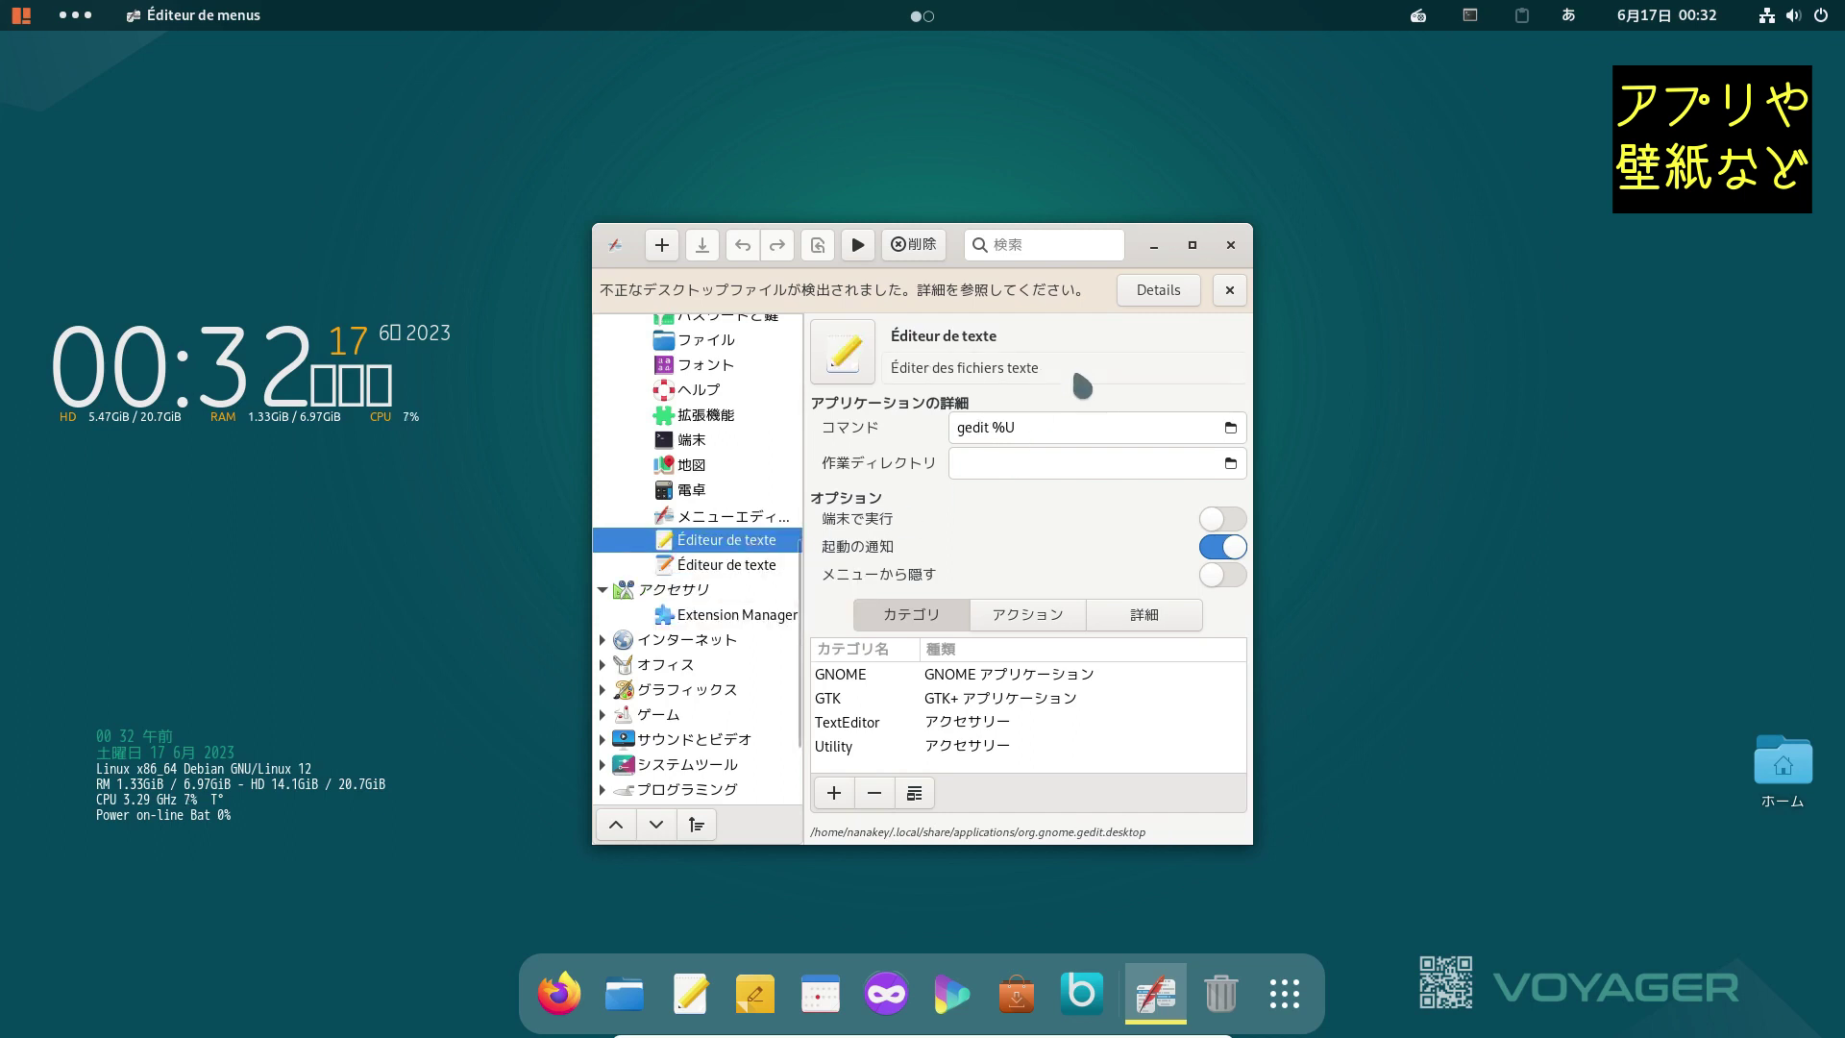
click(1011, 367)
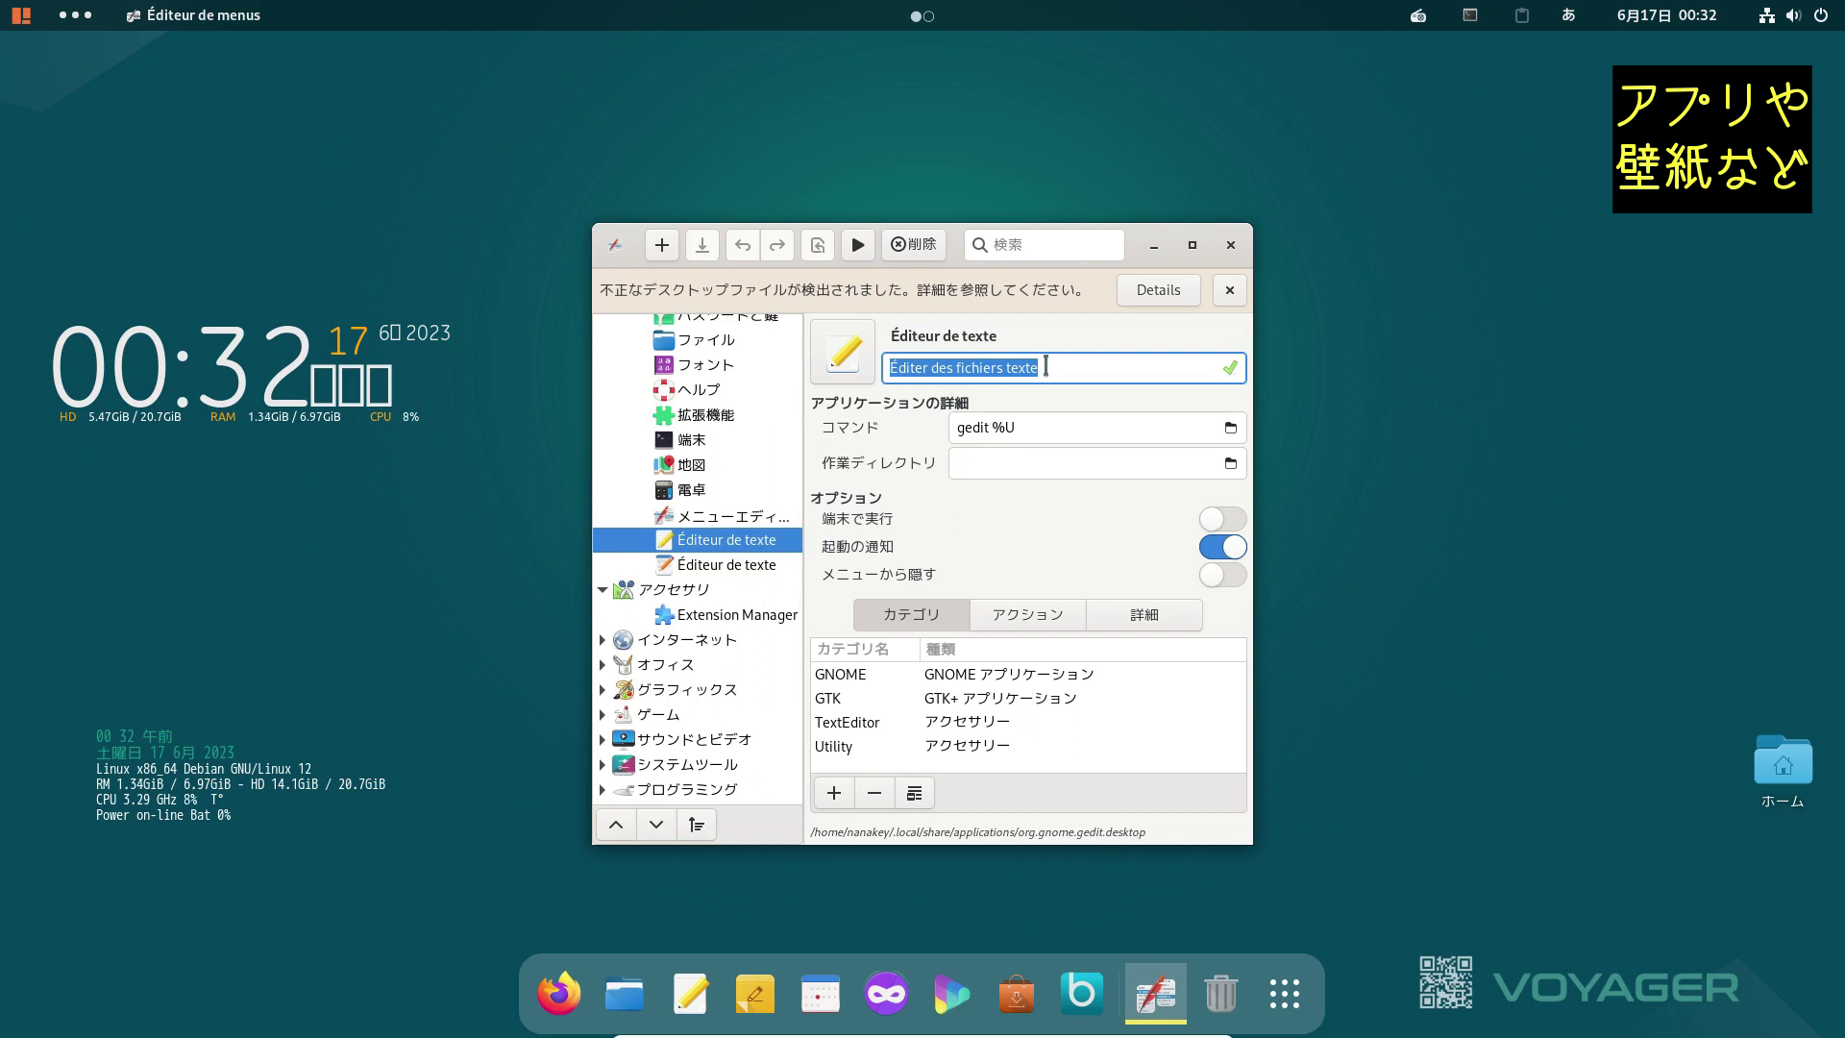
text(Gedit)
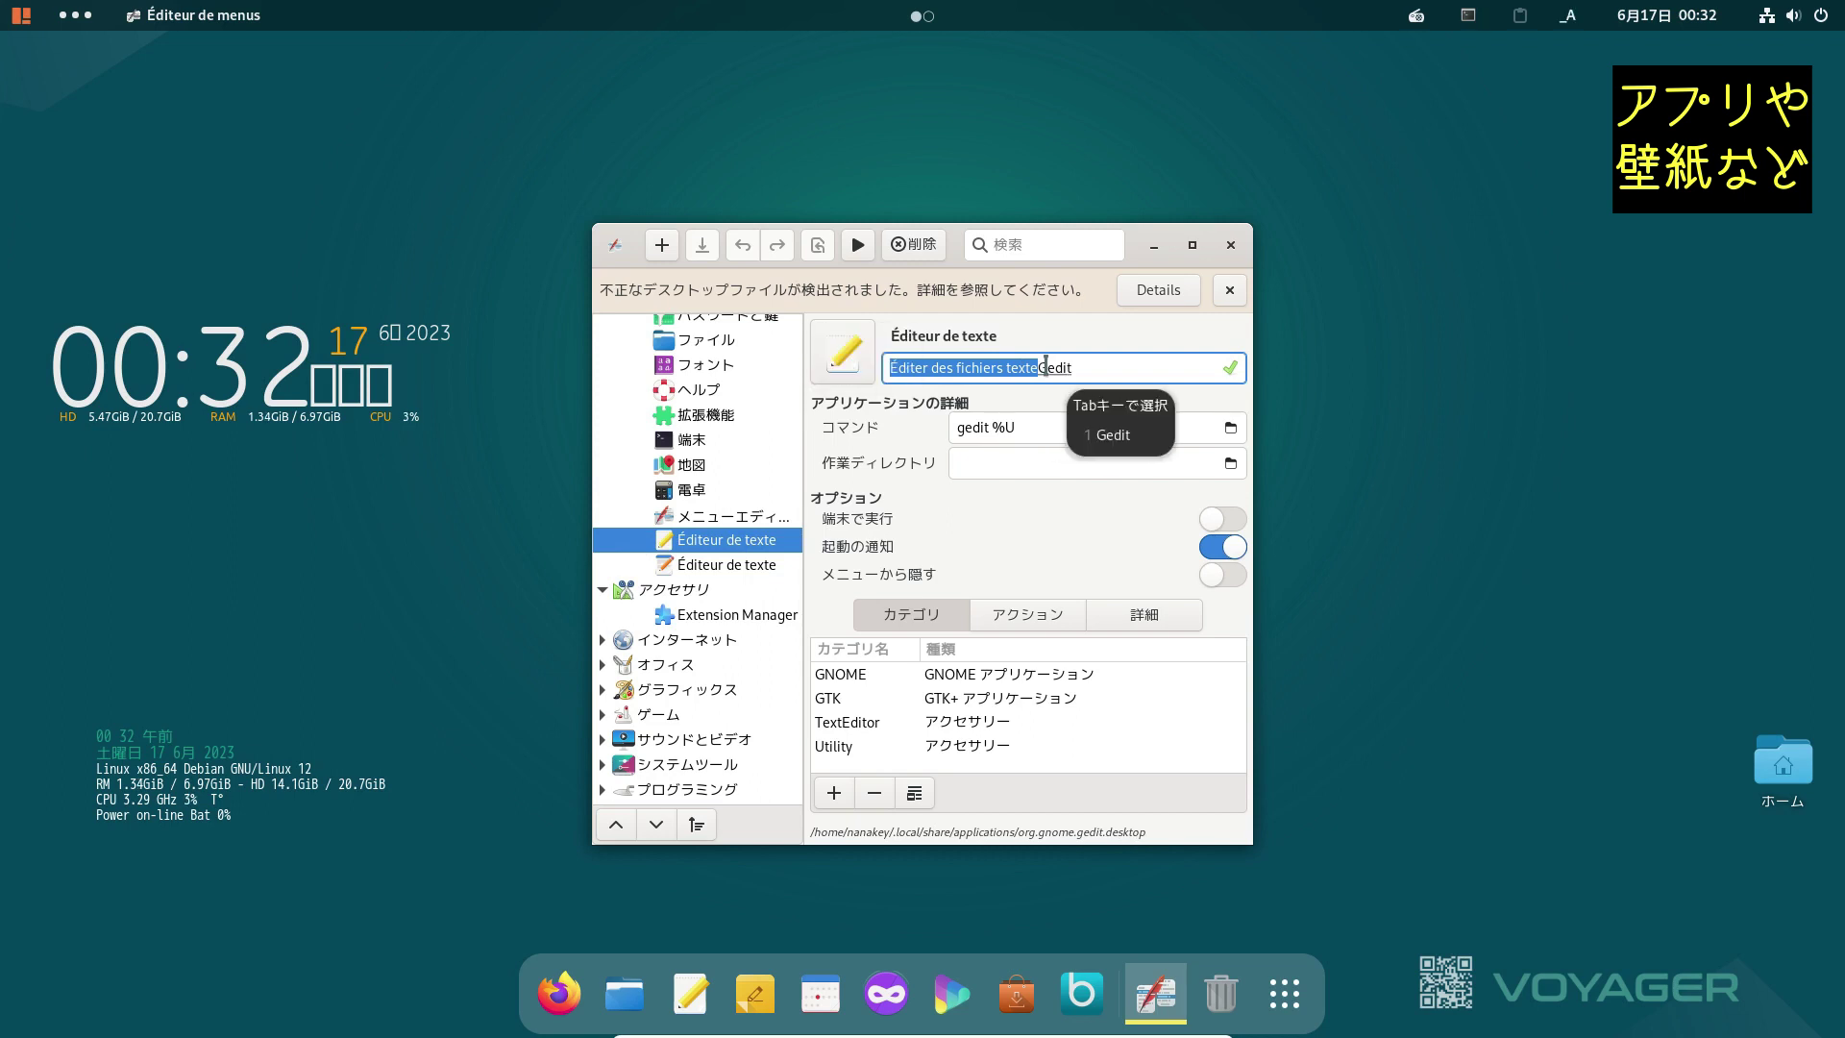
key(Return)
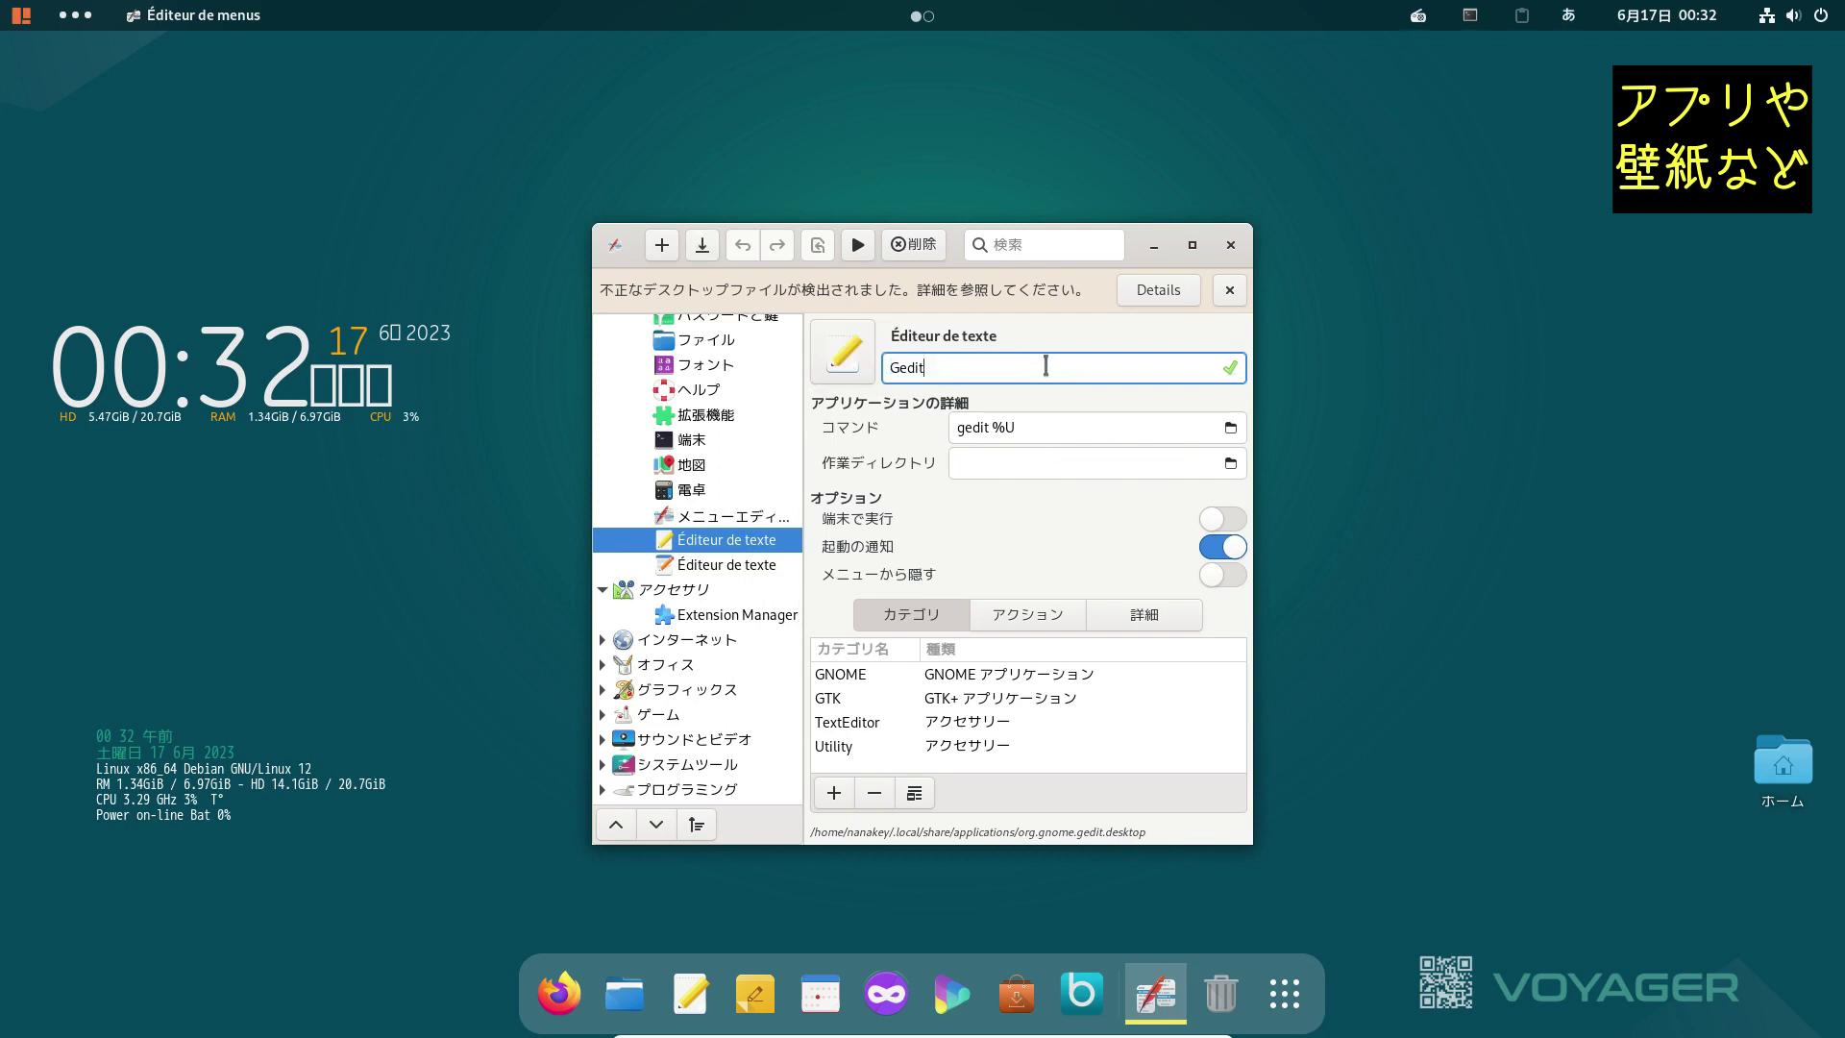
click(1230, 369)
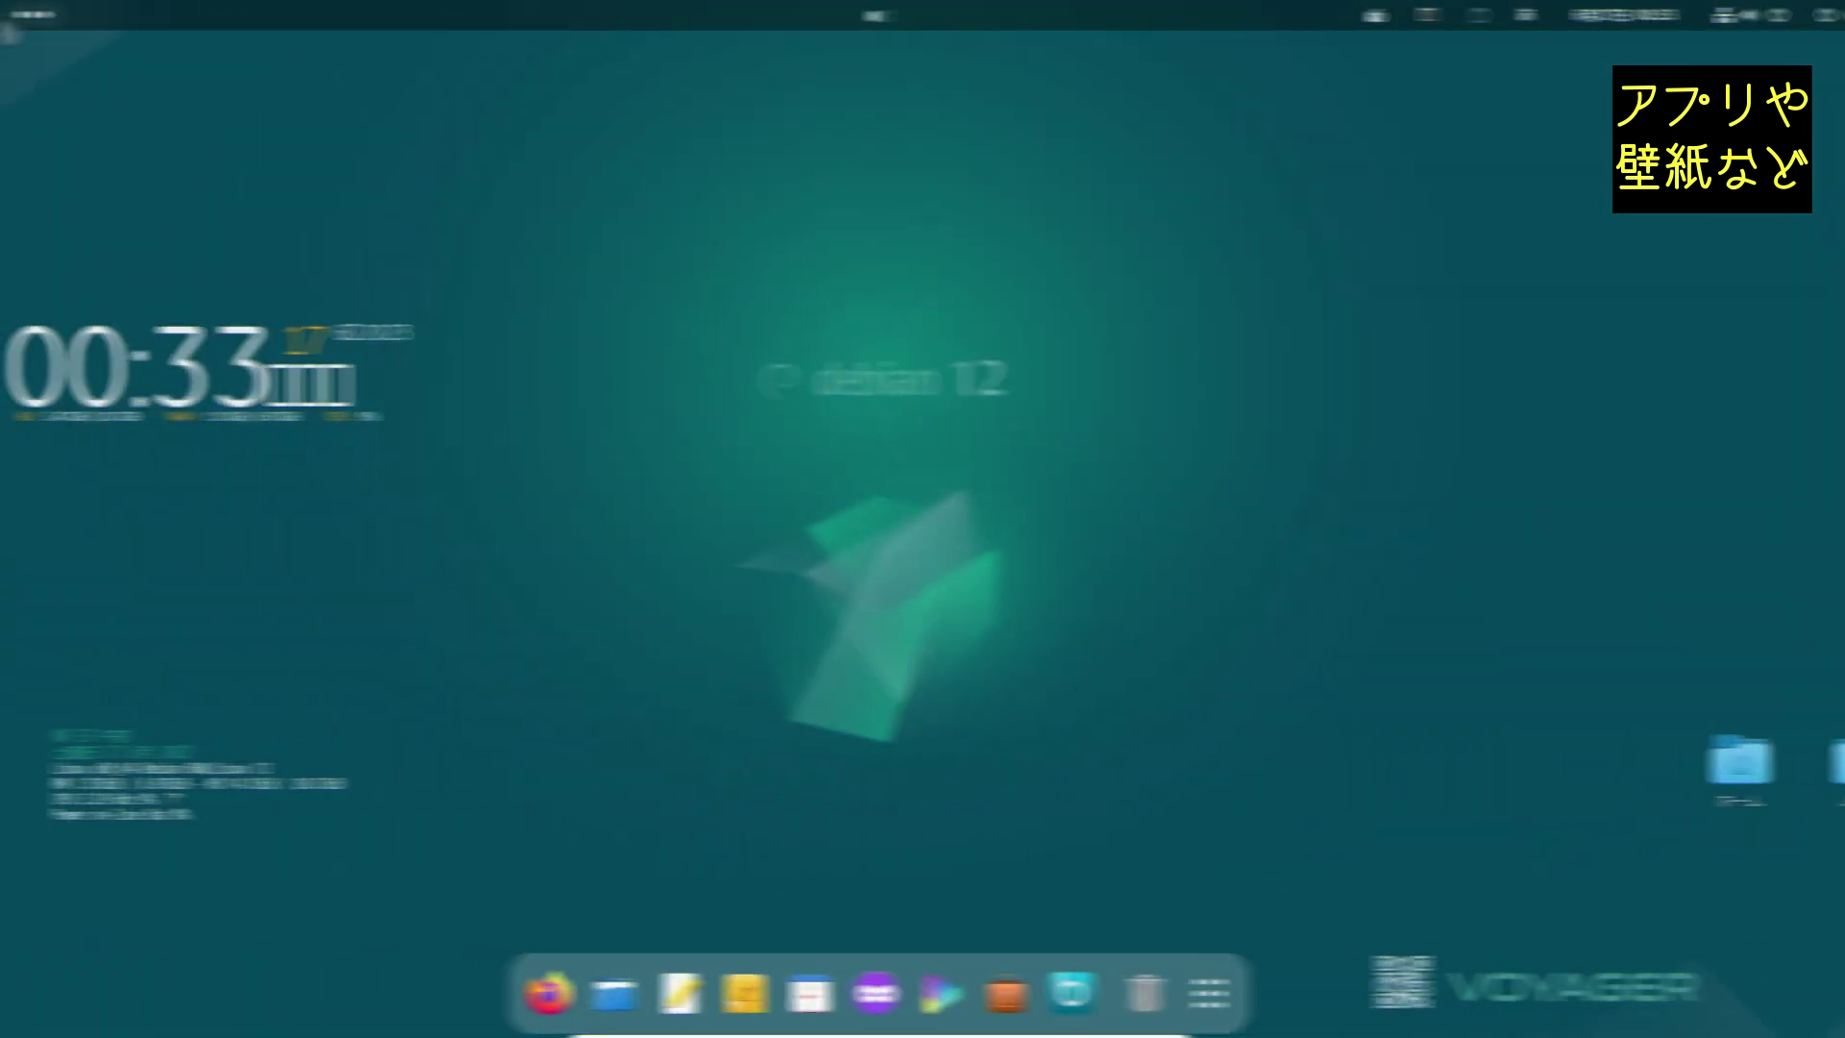
Step: Launch Gedit from the アクセサリ category of the application menu, close its empty document, and reopen the application menu
click(19, 16)
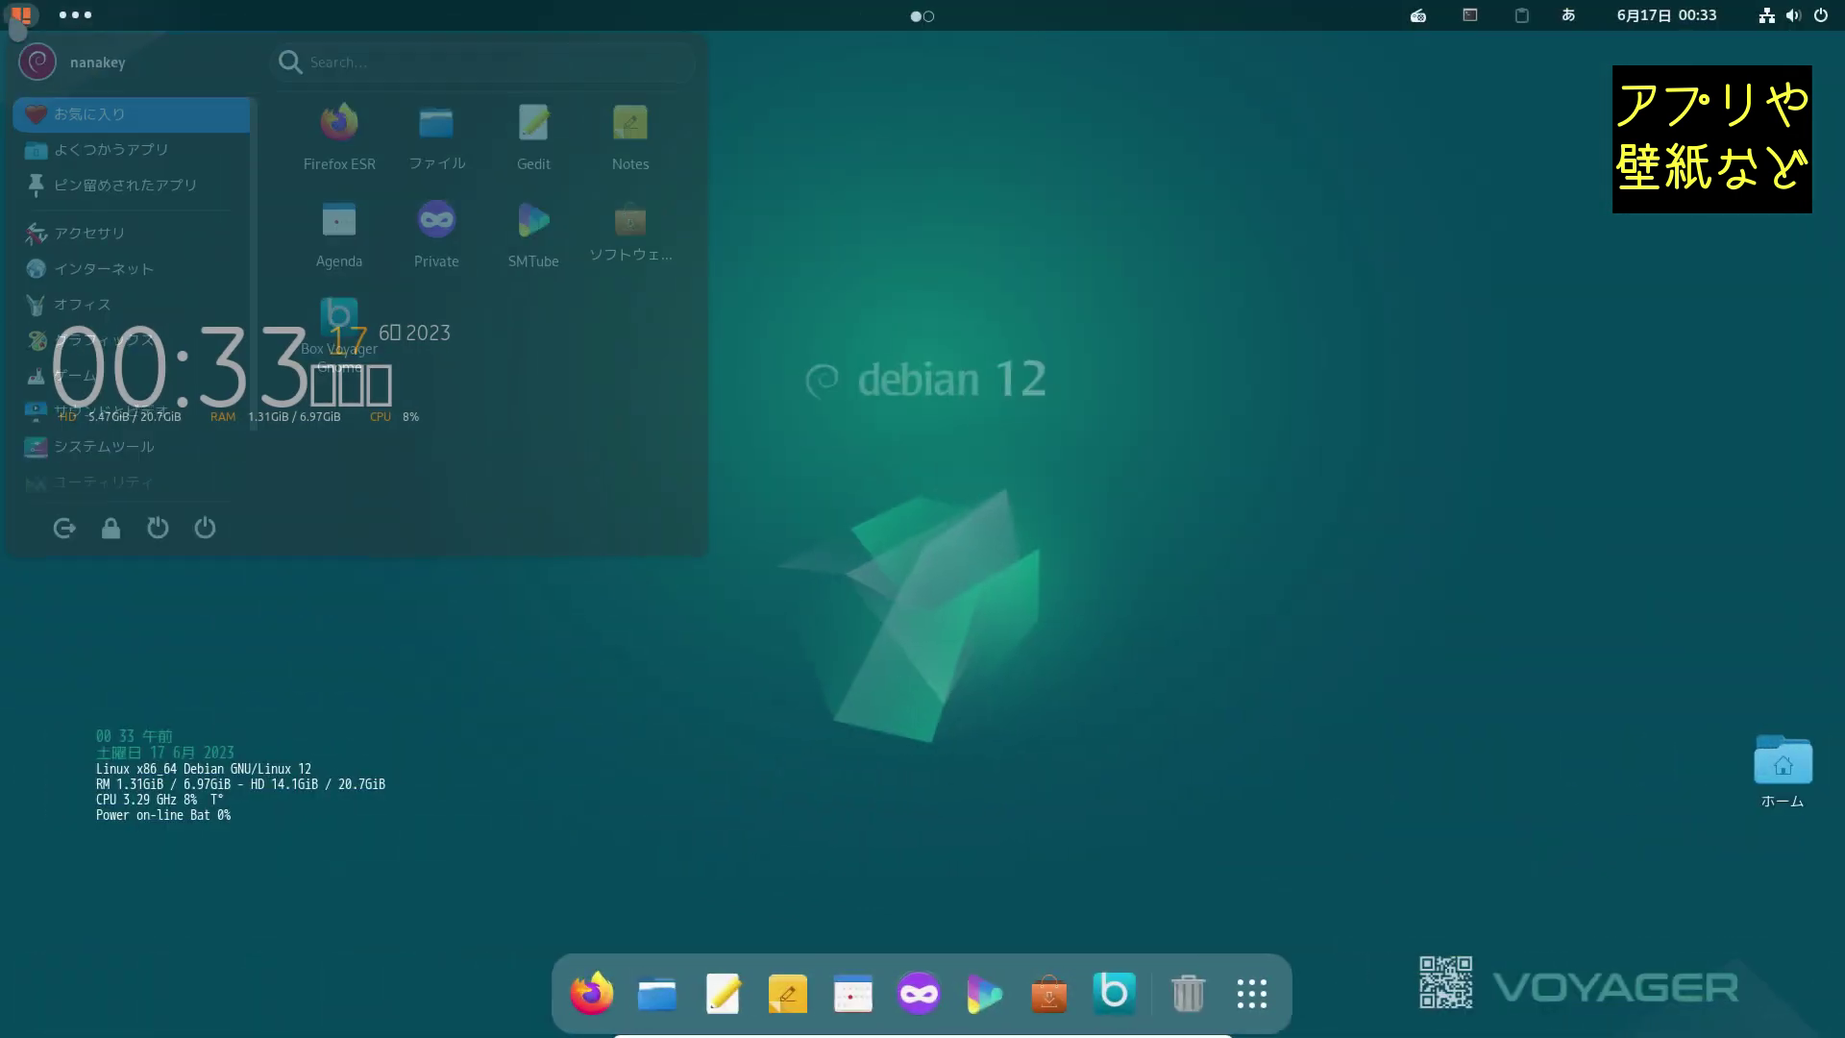
click(38, 237)
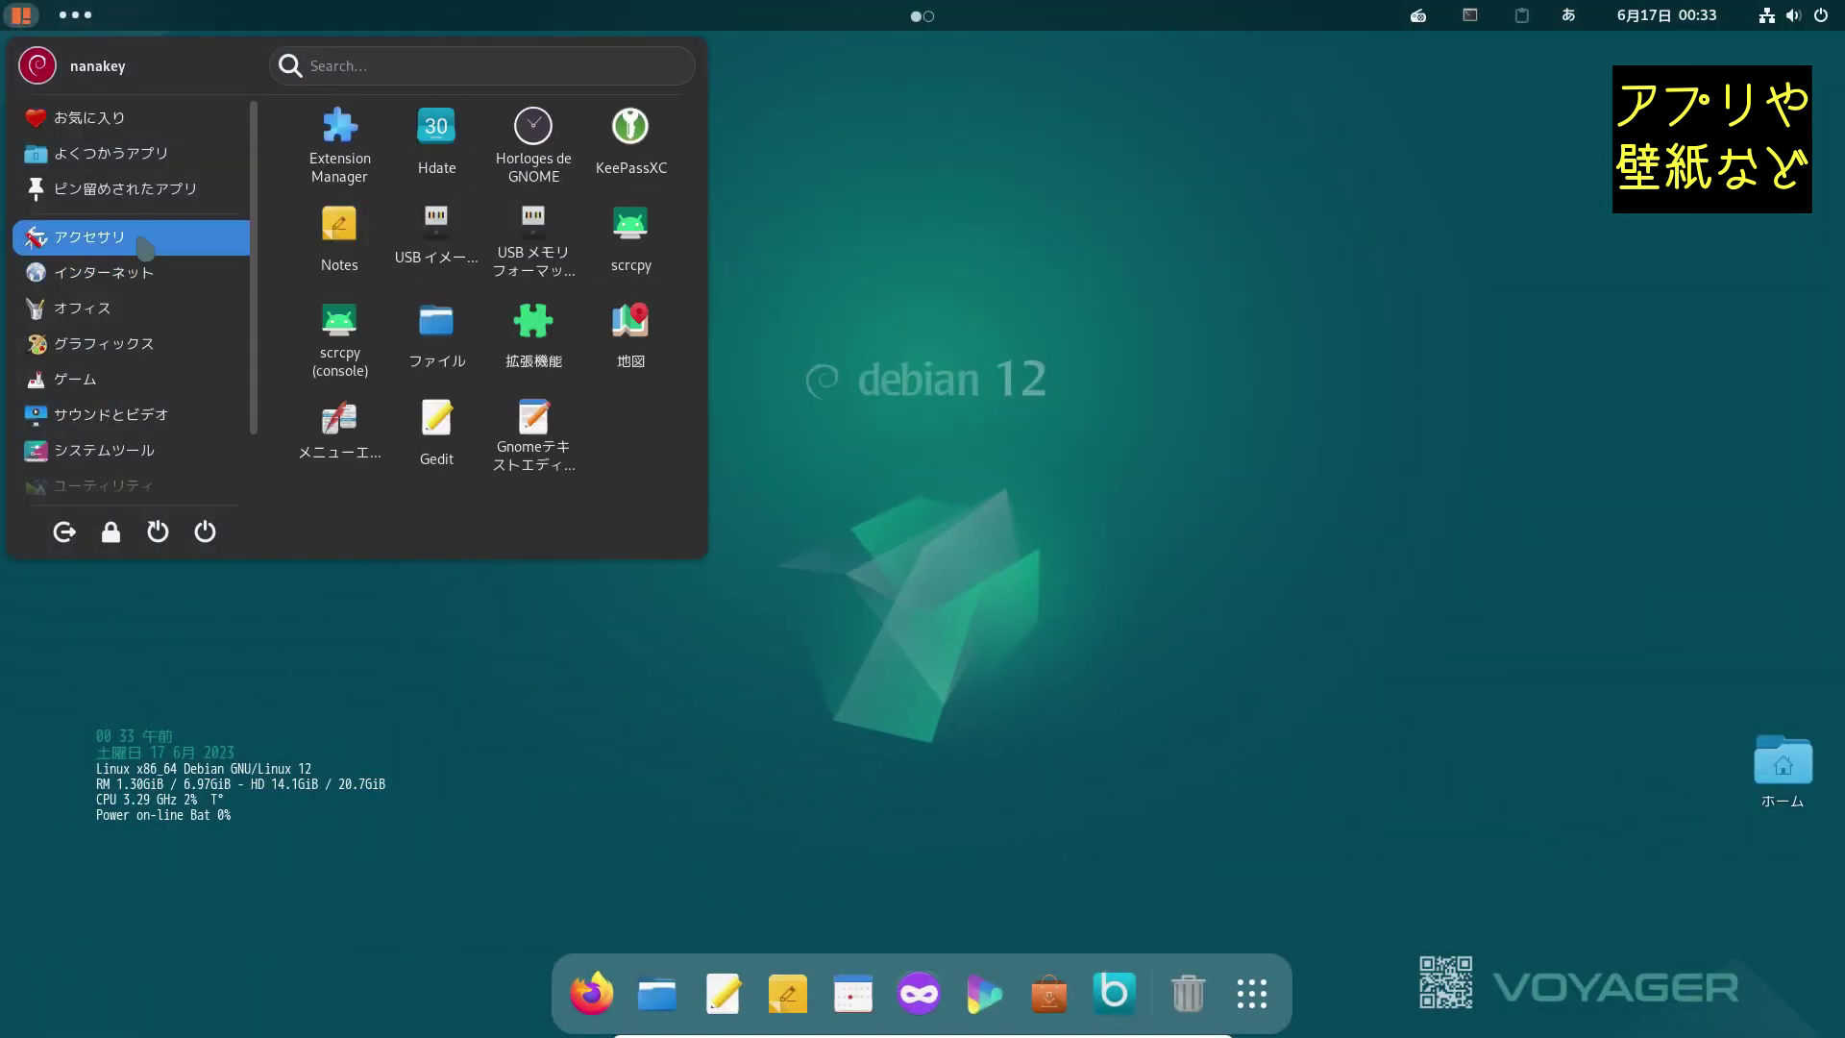
click(435, 428)
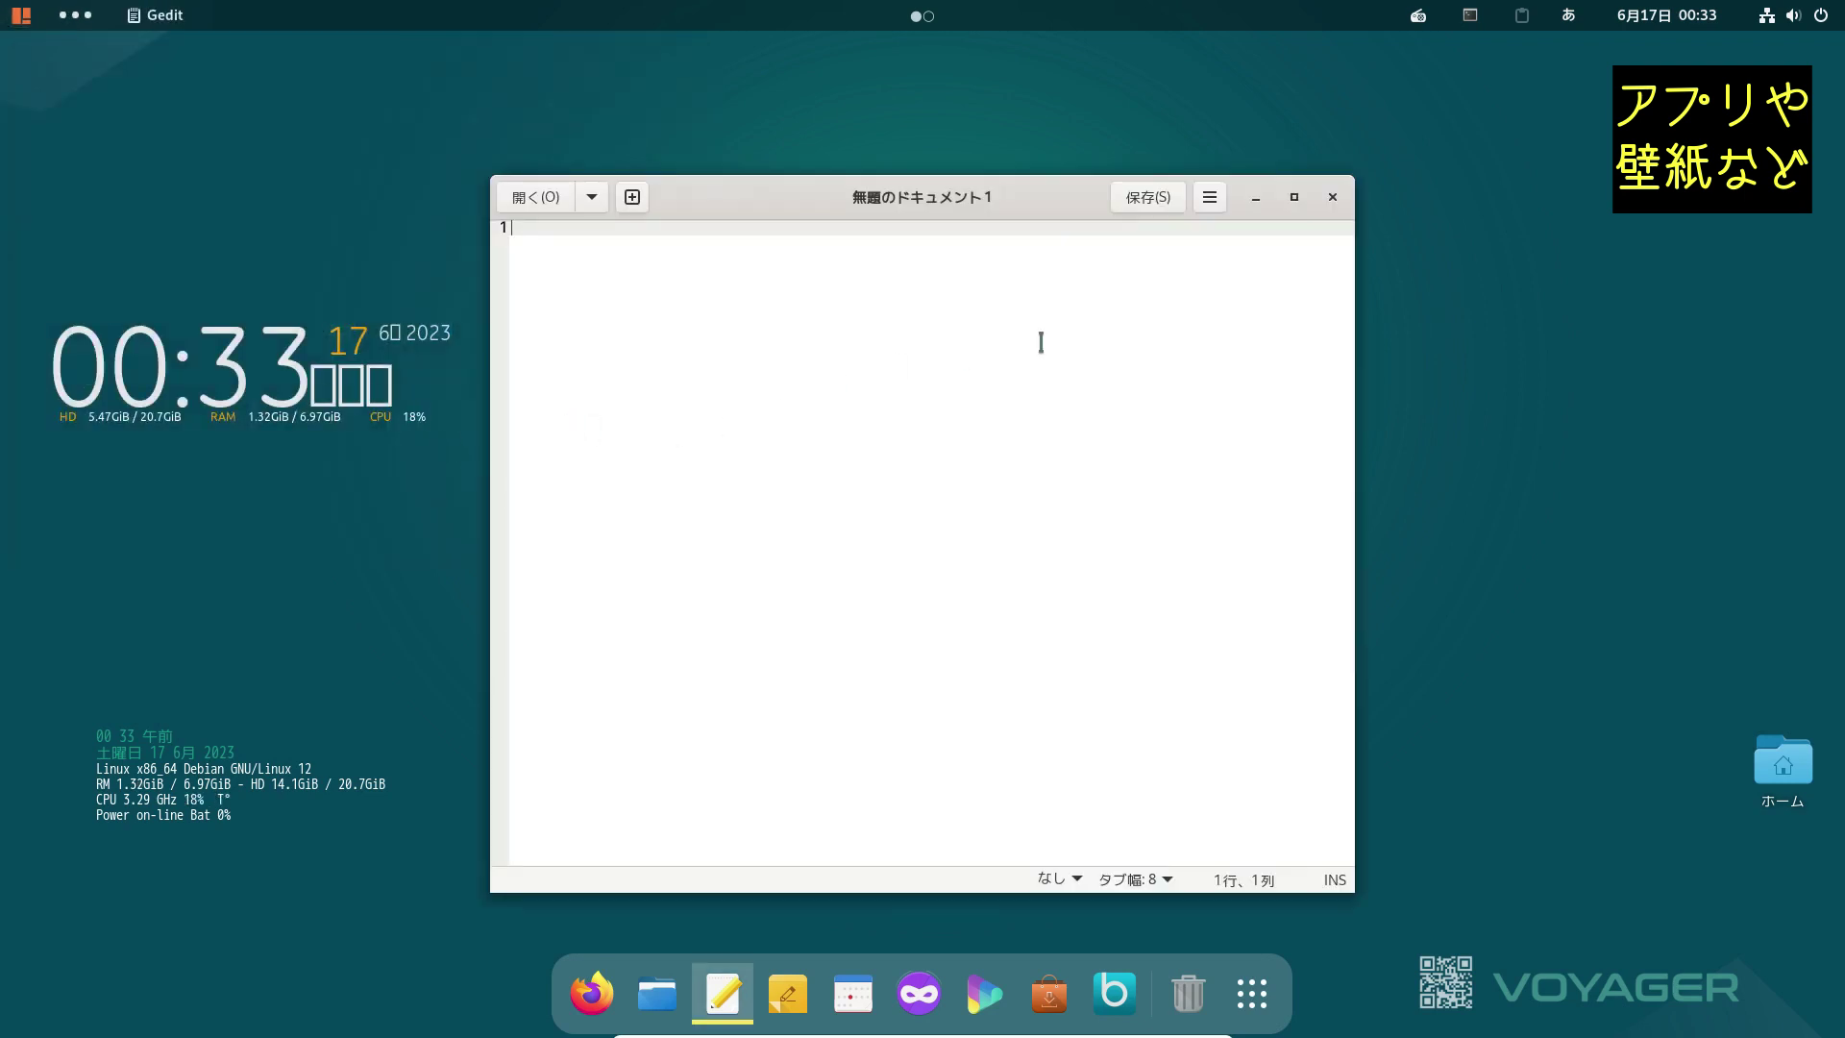
click(1333, 198)
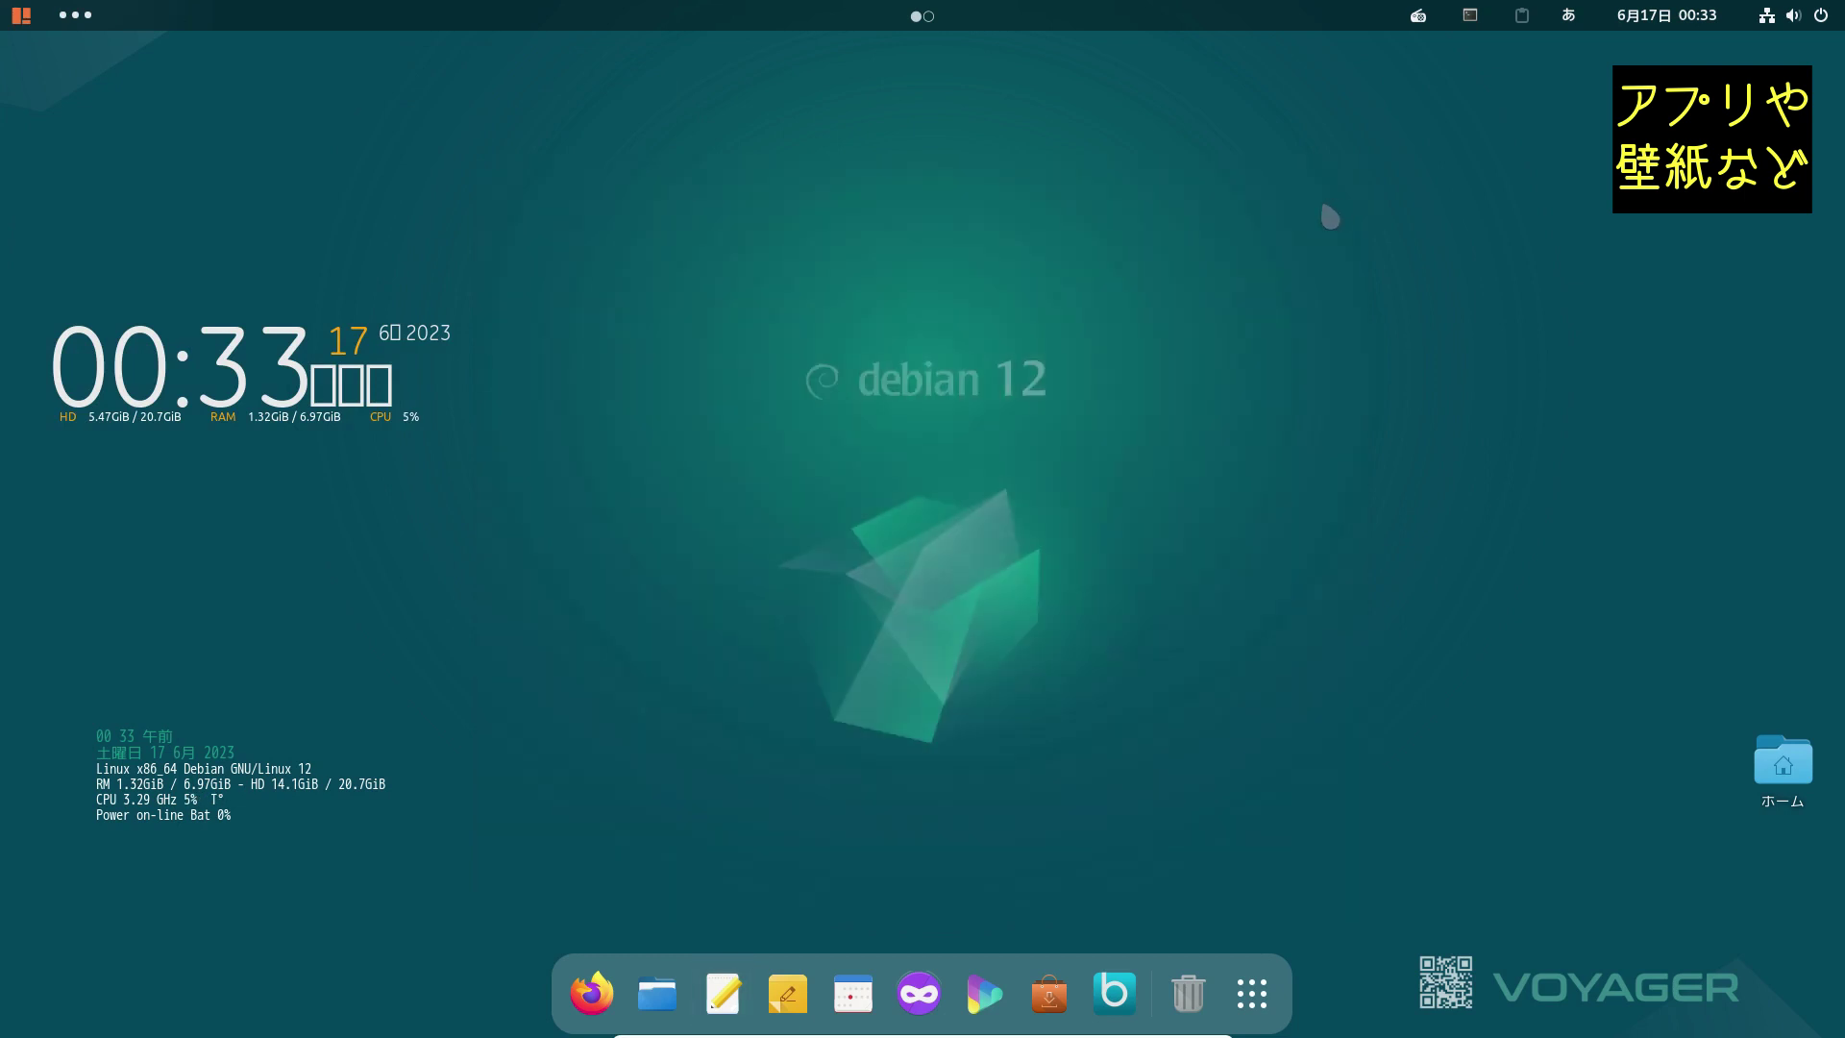
click(14, 15)
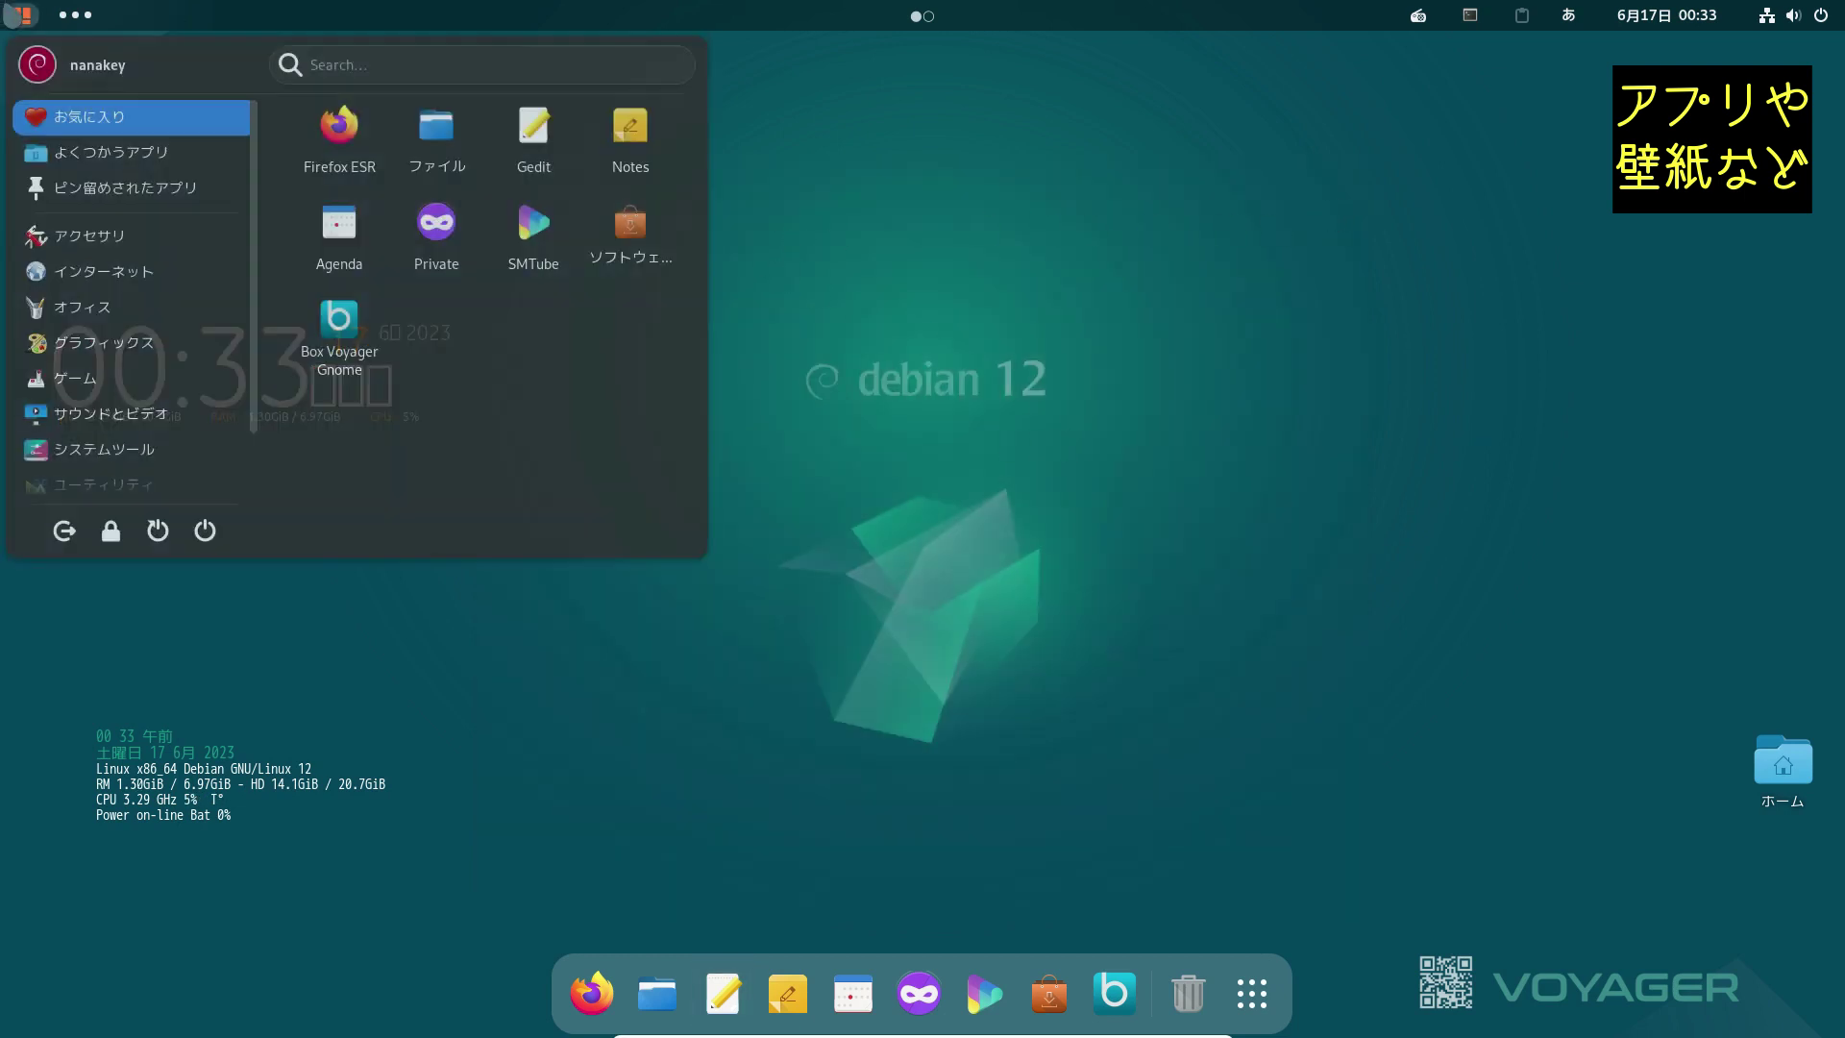
mouse_move(139, 384)
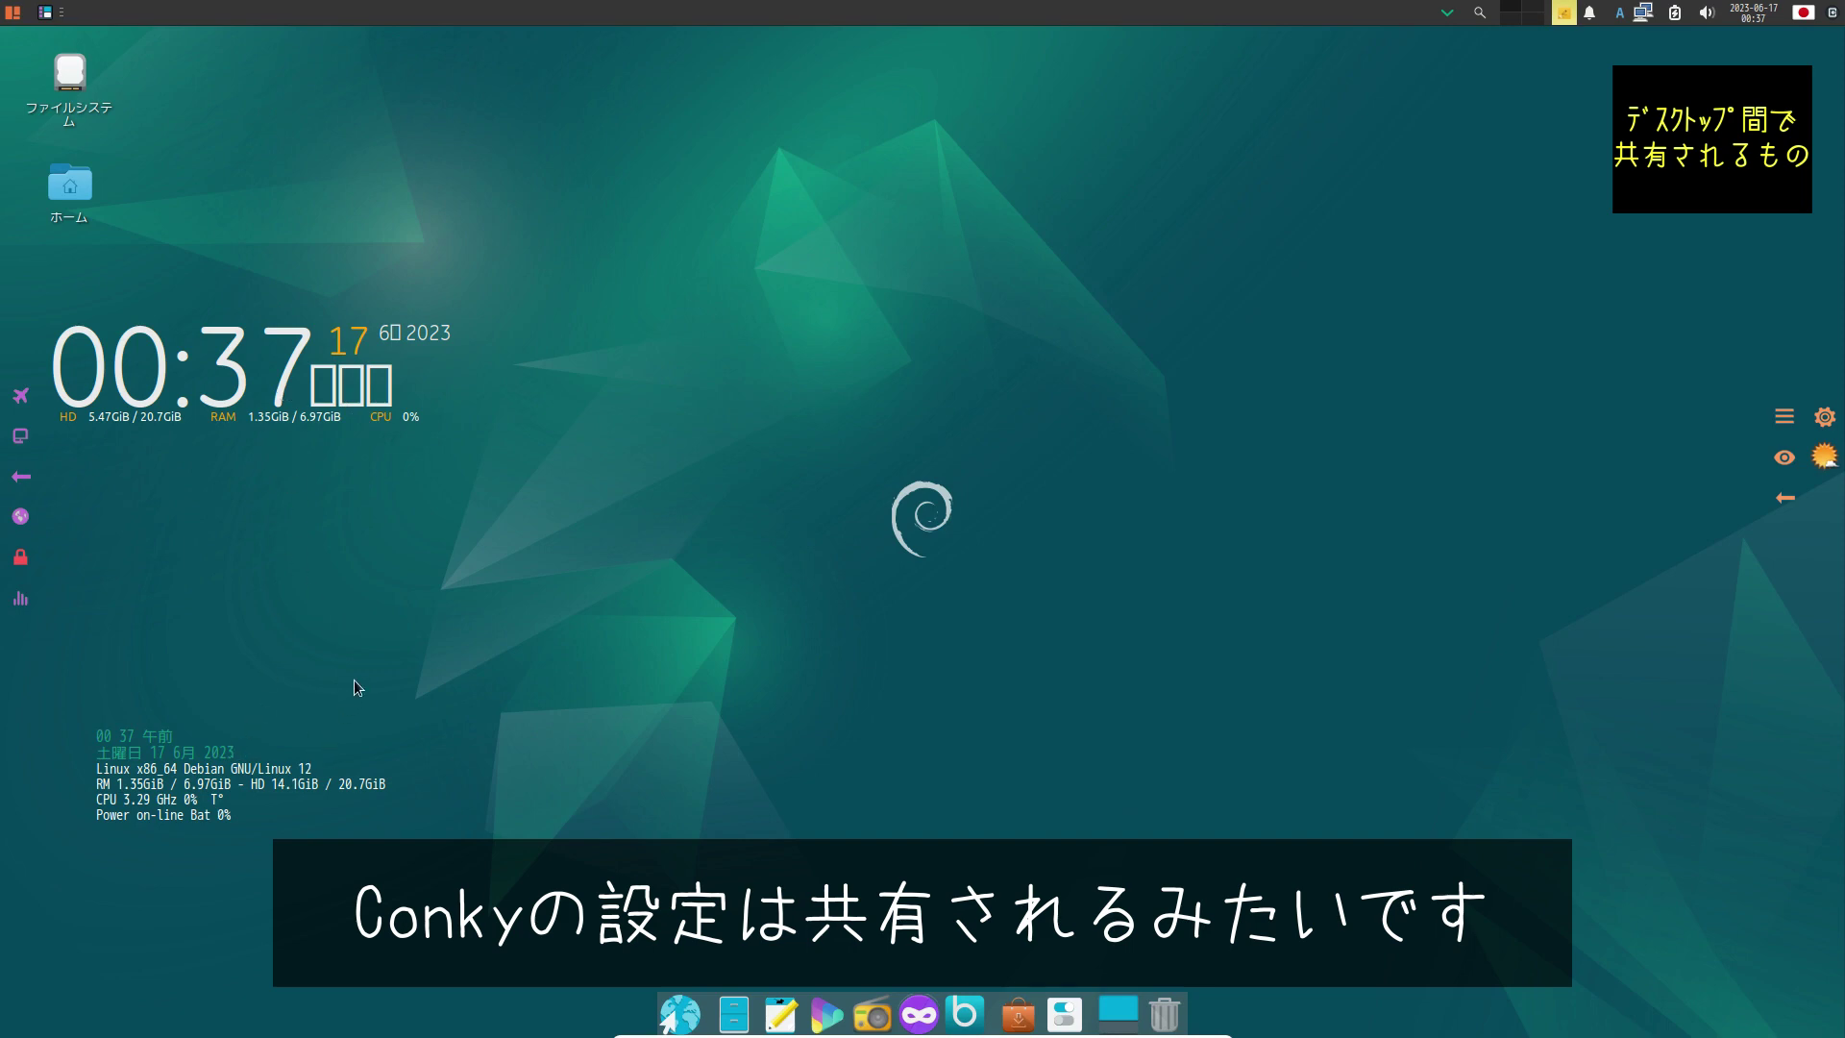
Step: Browse the オフィス, ゲーム and 教育 categories in the XFCE session's application menu
click(16, 12)
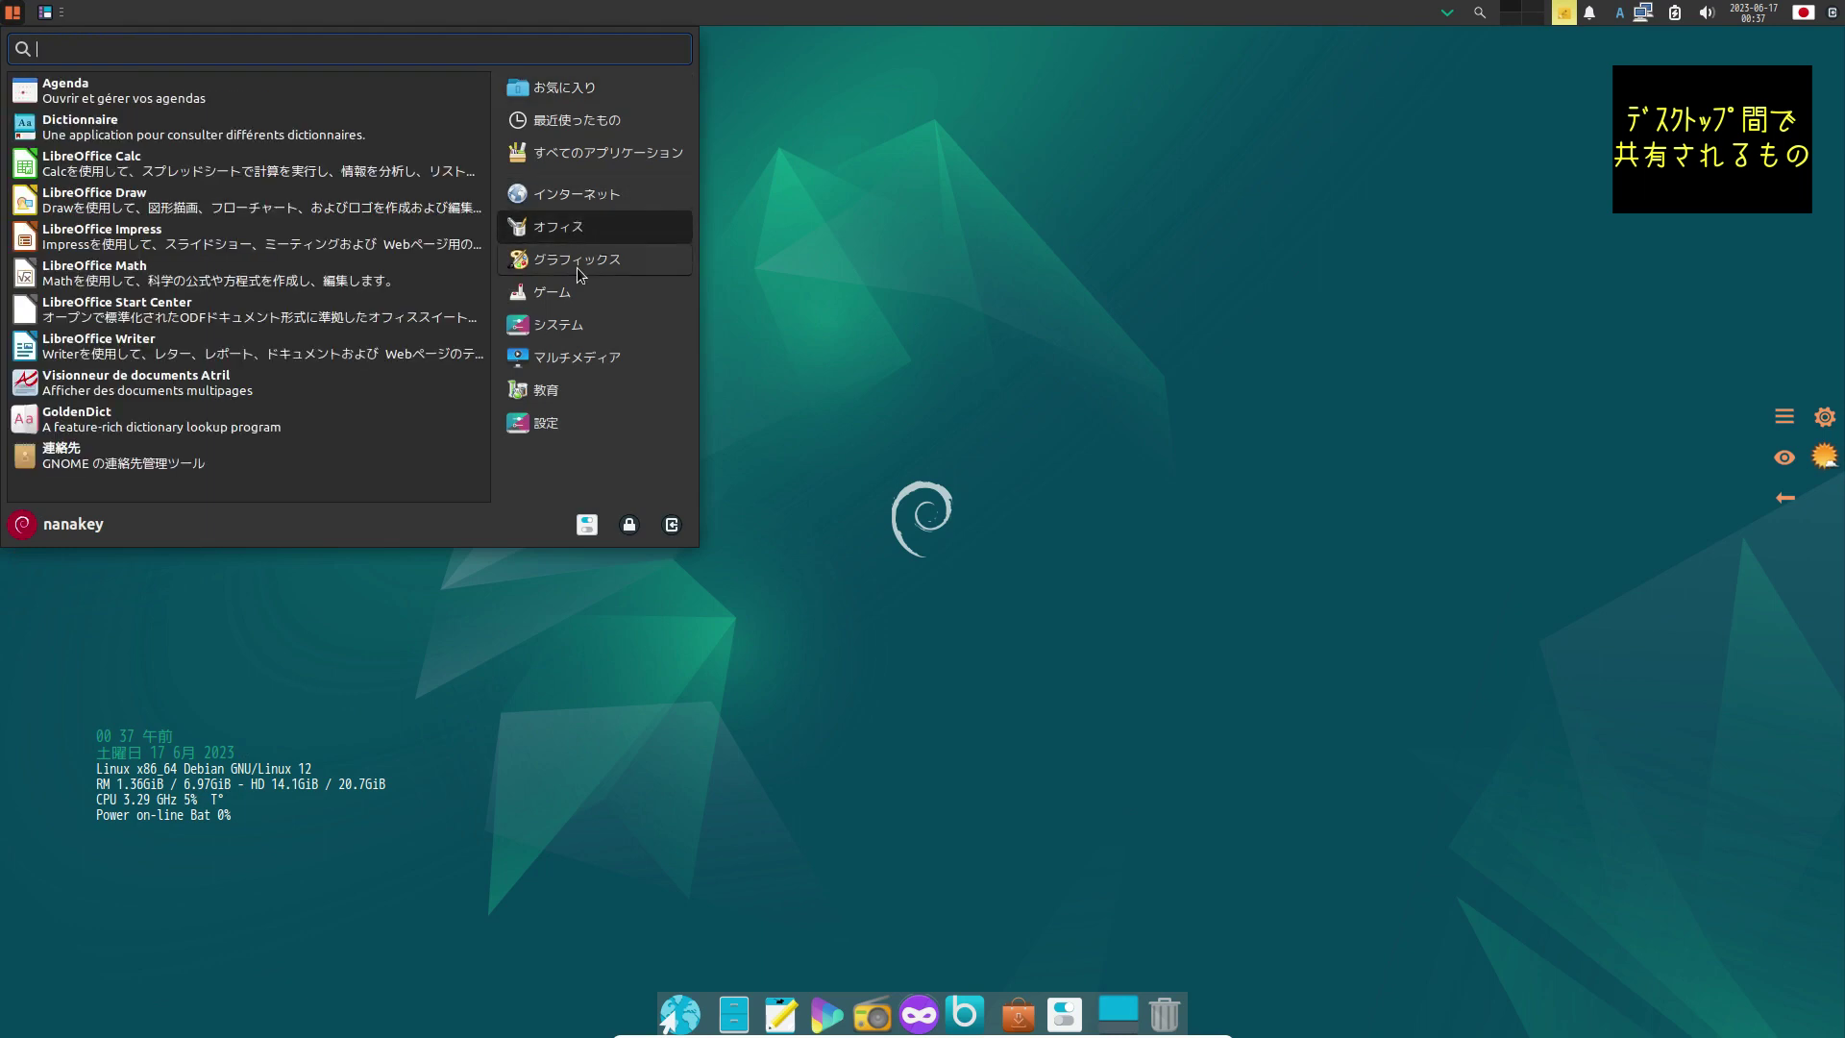
mouse_move(570, 303)
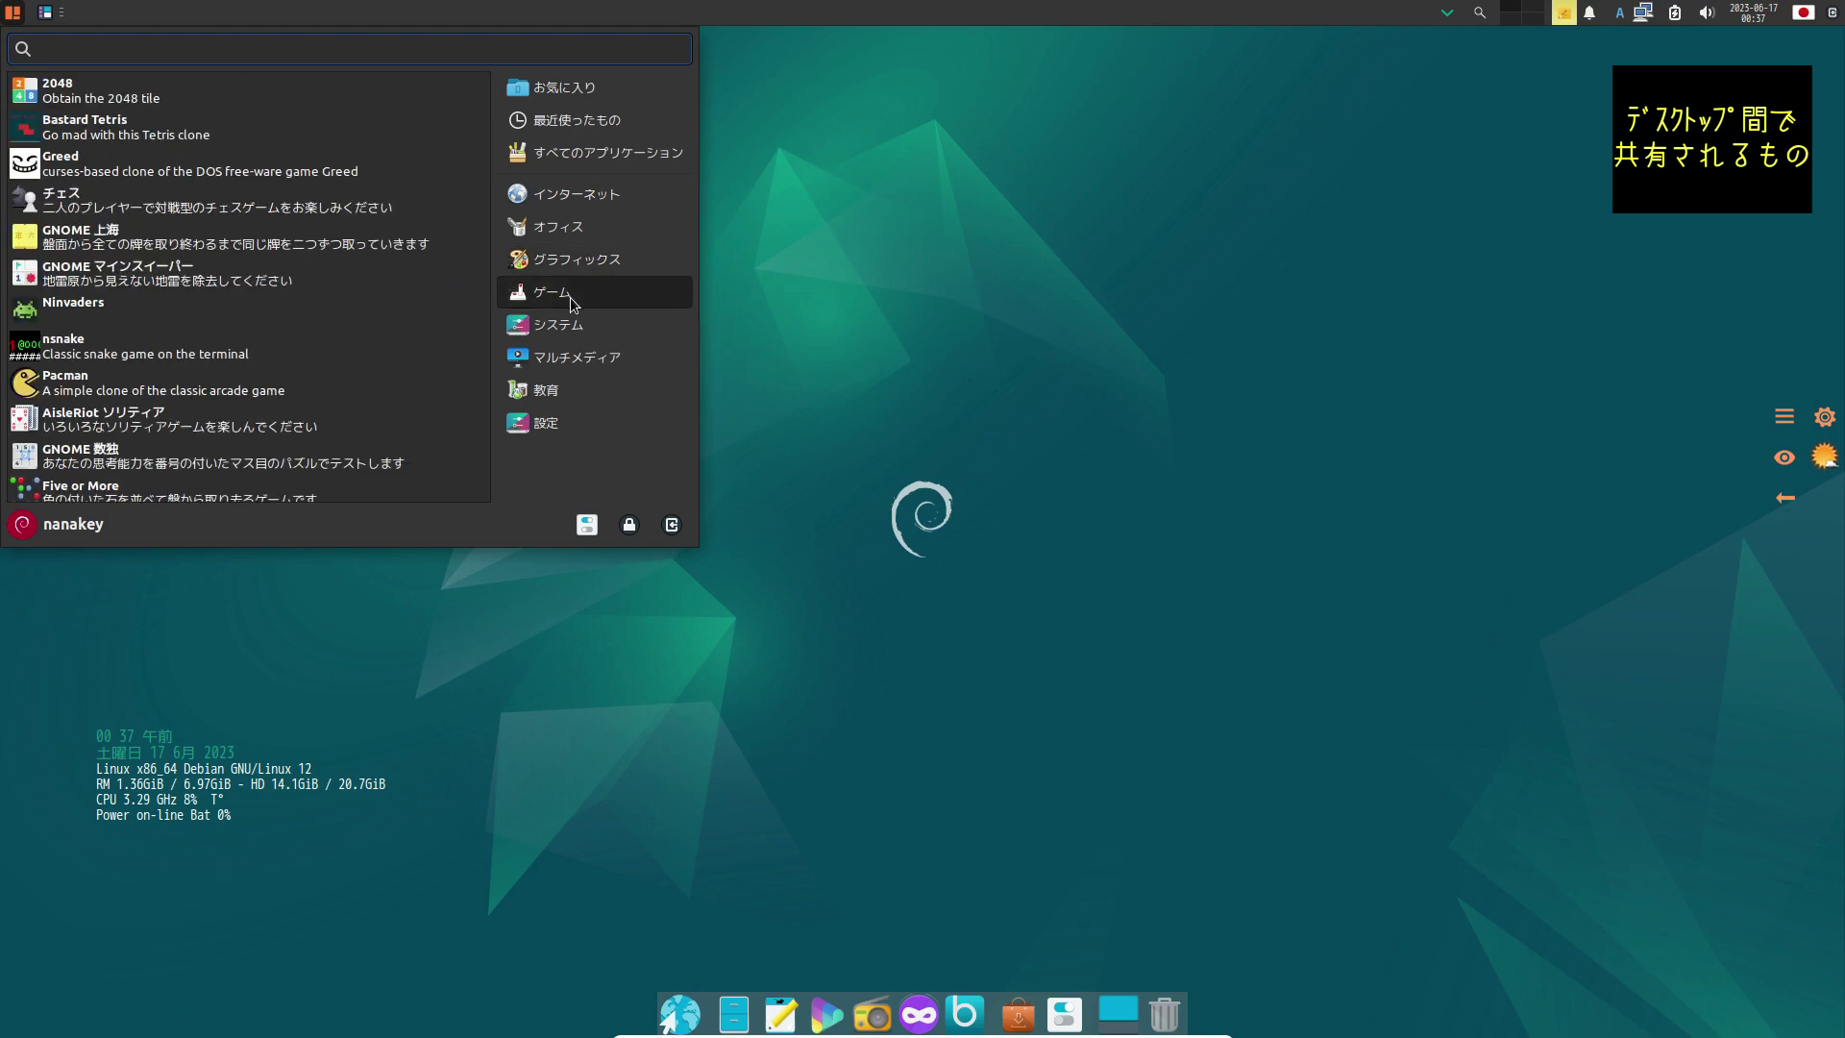
mouse_move(553, 404)
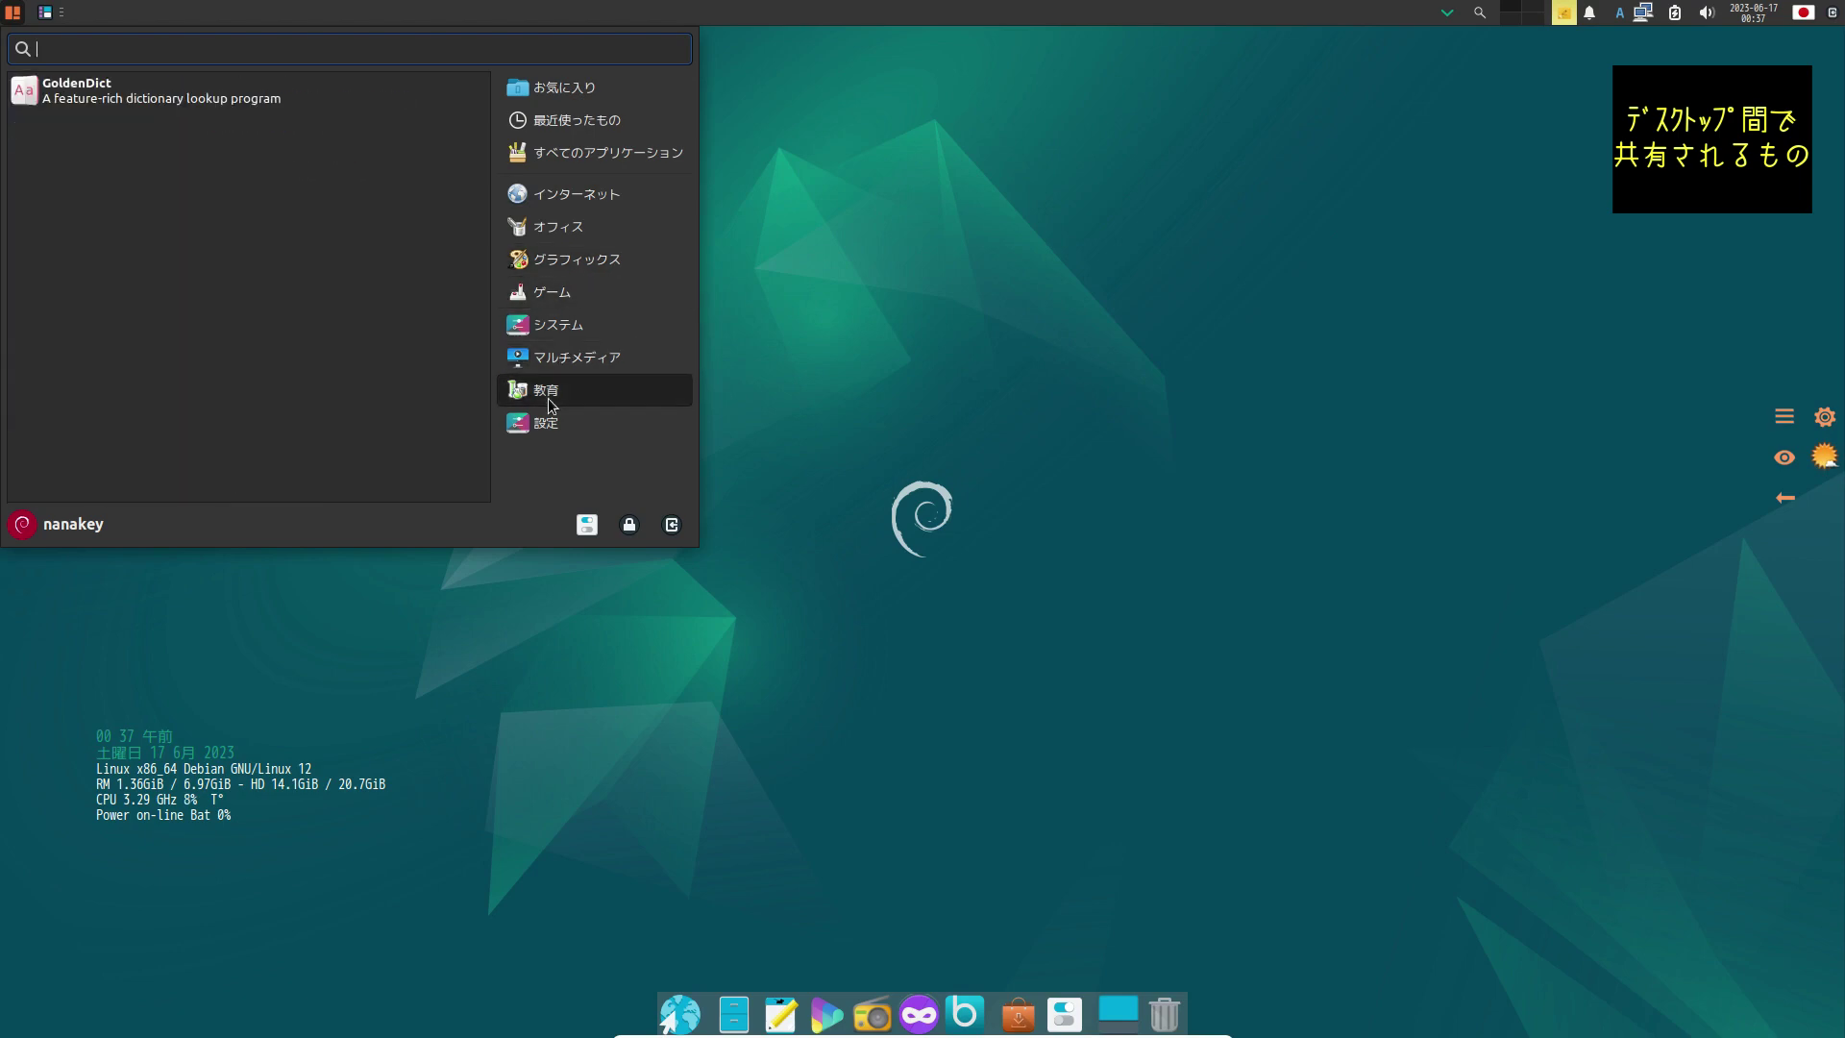
Step: Open the Thunar file manager and look through the ドキュメント, 音楽, 画像, ビデオ and ダウンロード folders
click(745, 1009)
click(745, 1009)
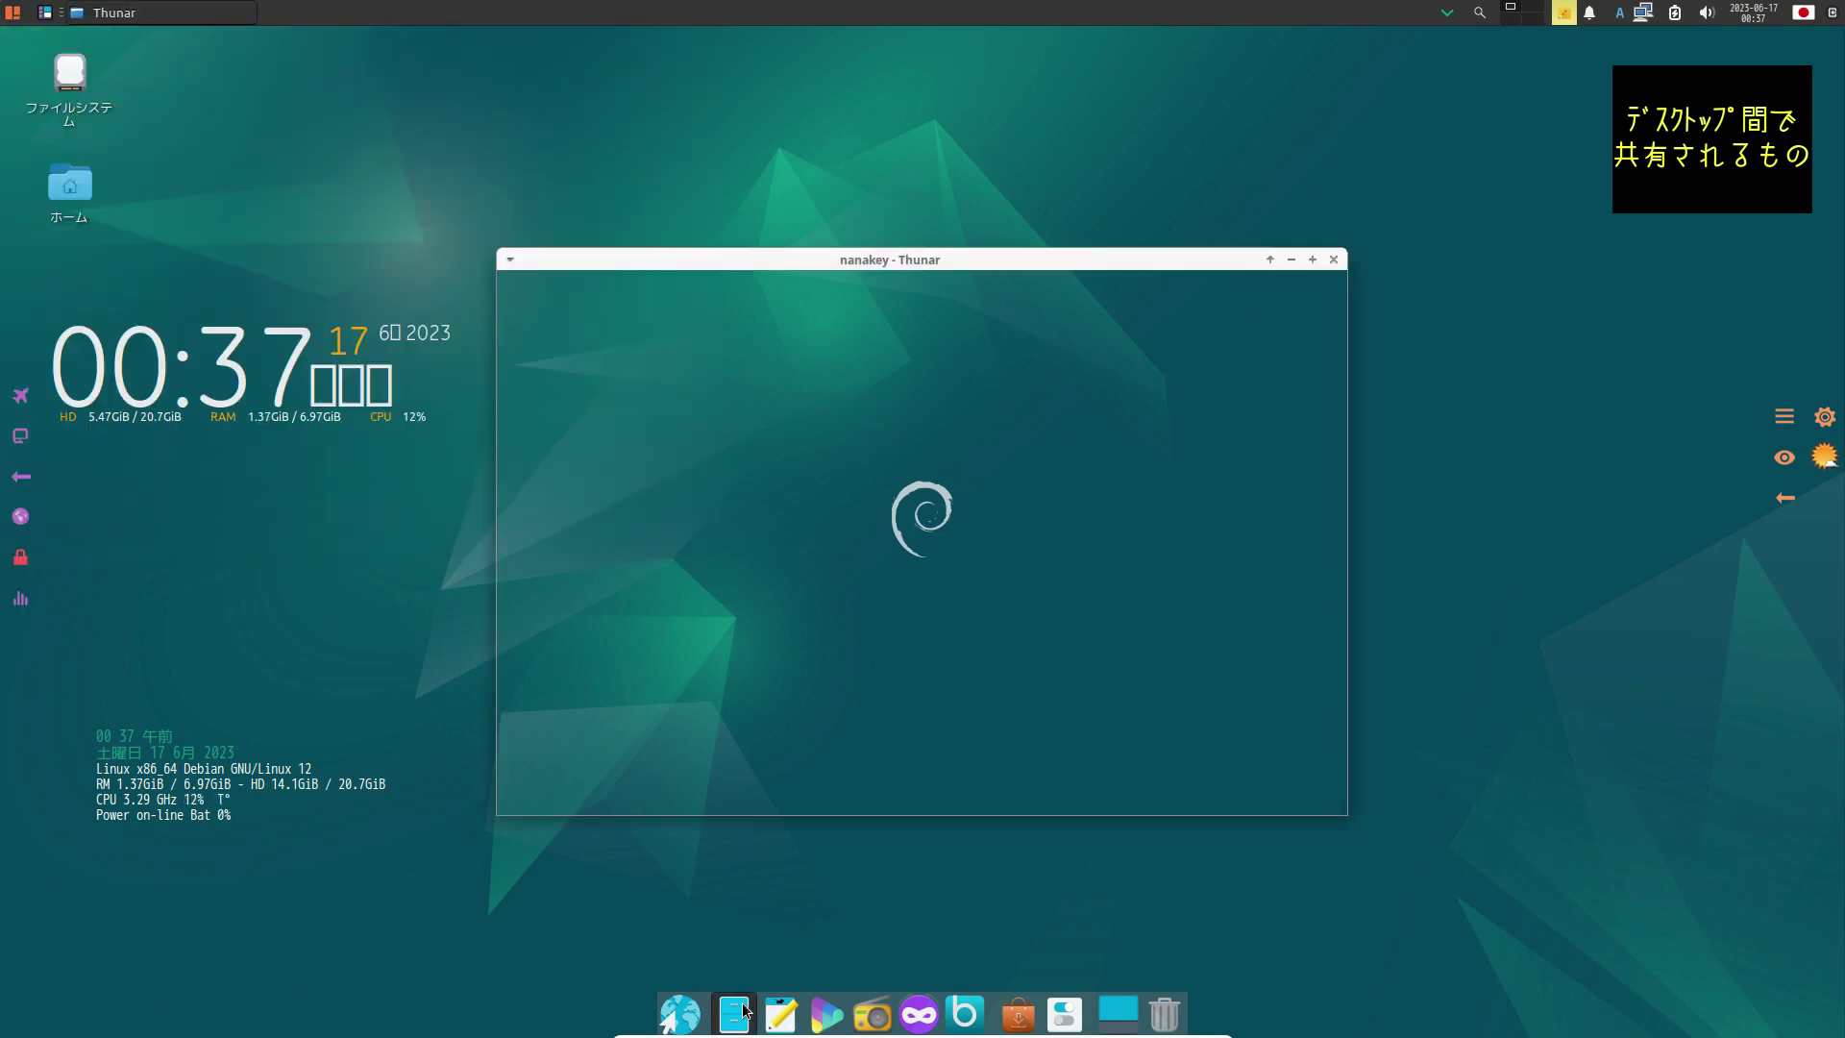
click(576, 504)
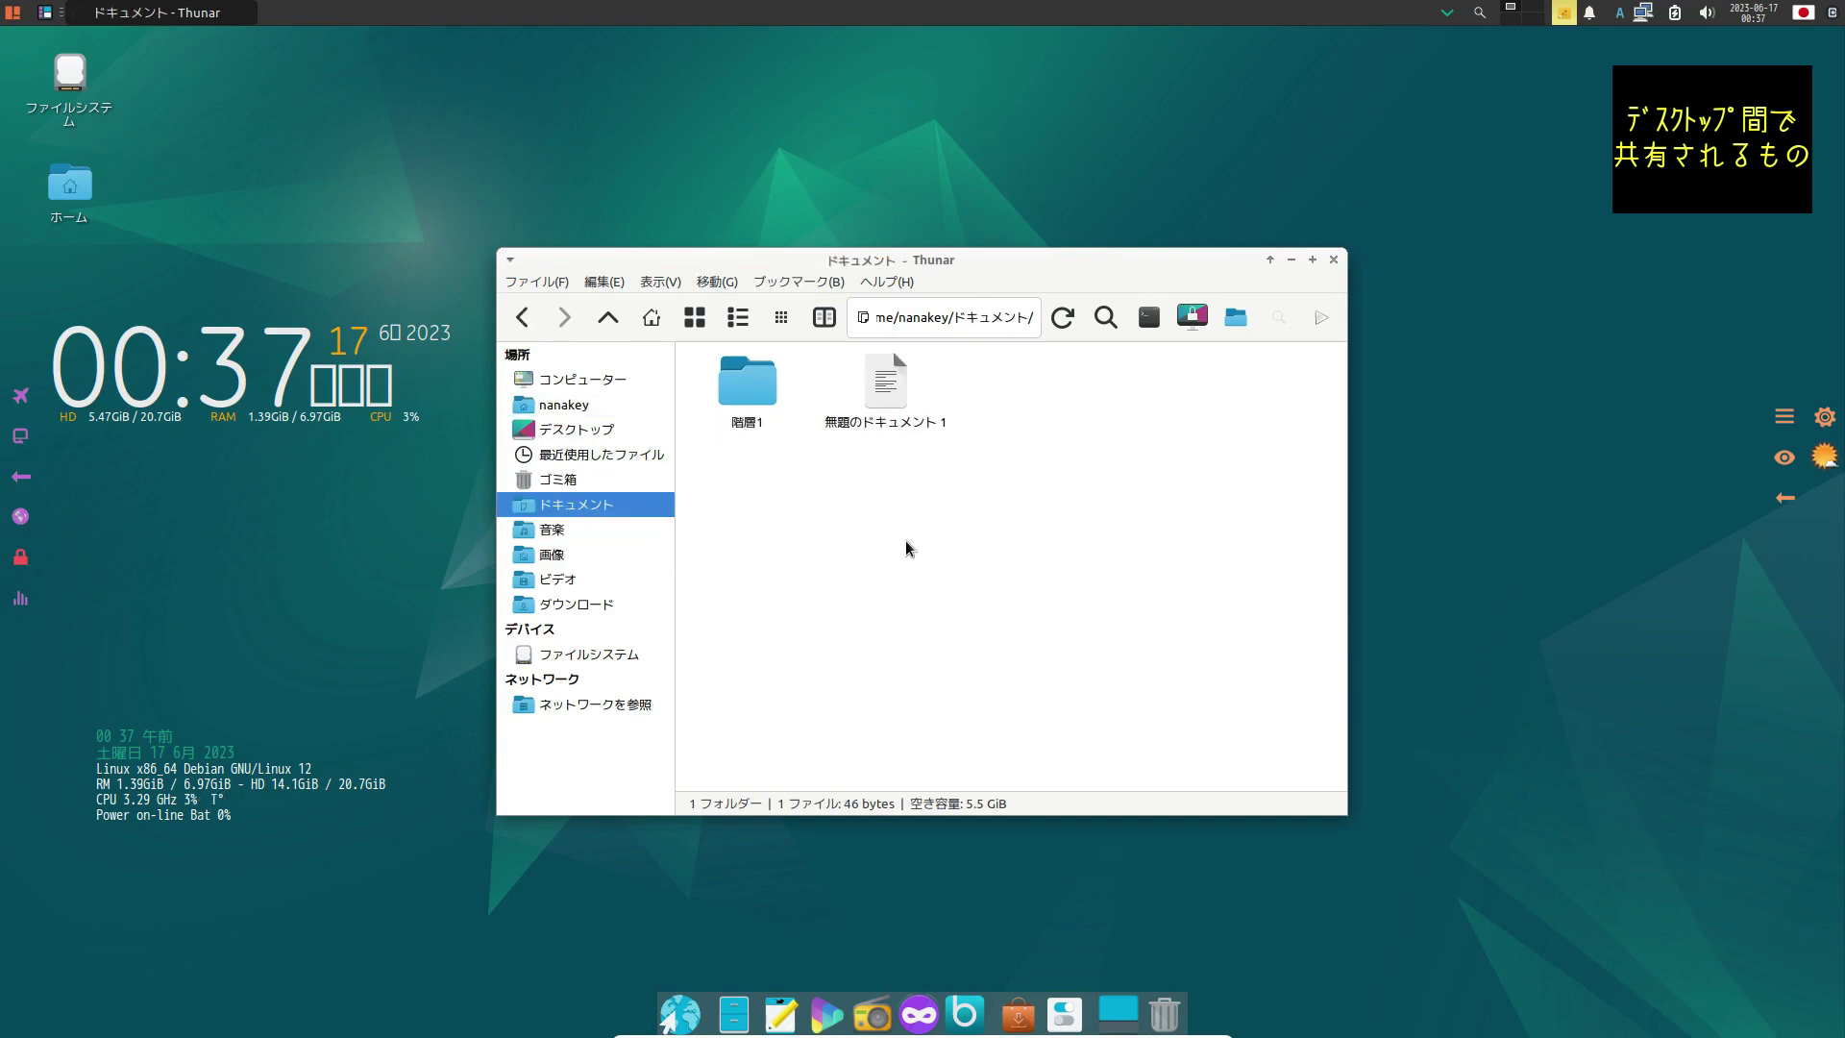
click(611, 529)
click(595, 510)
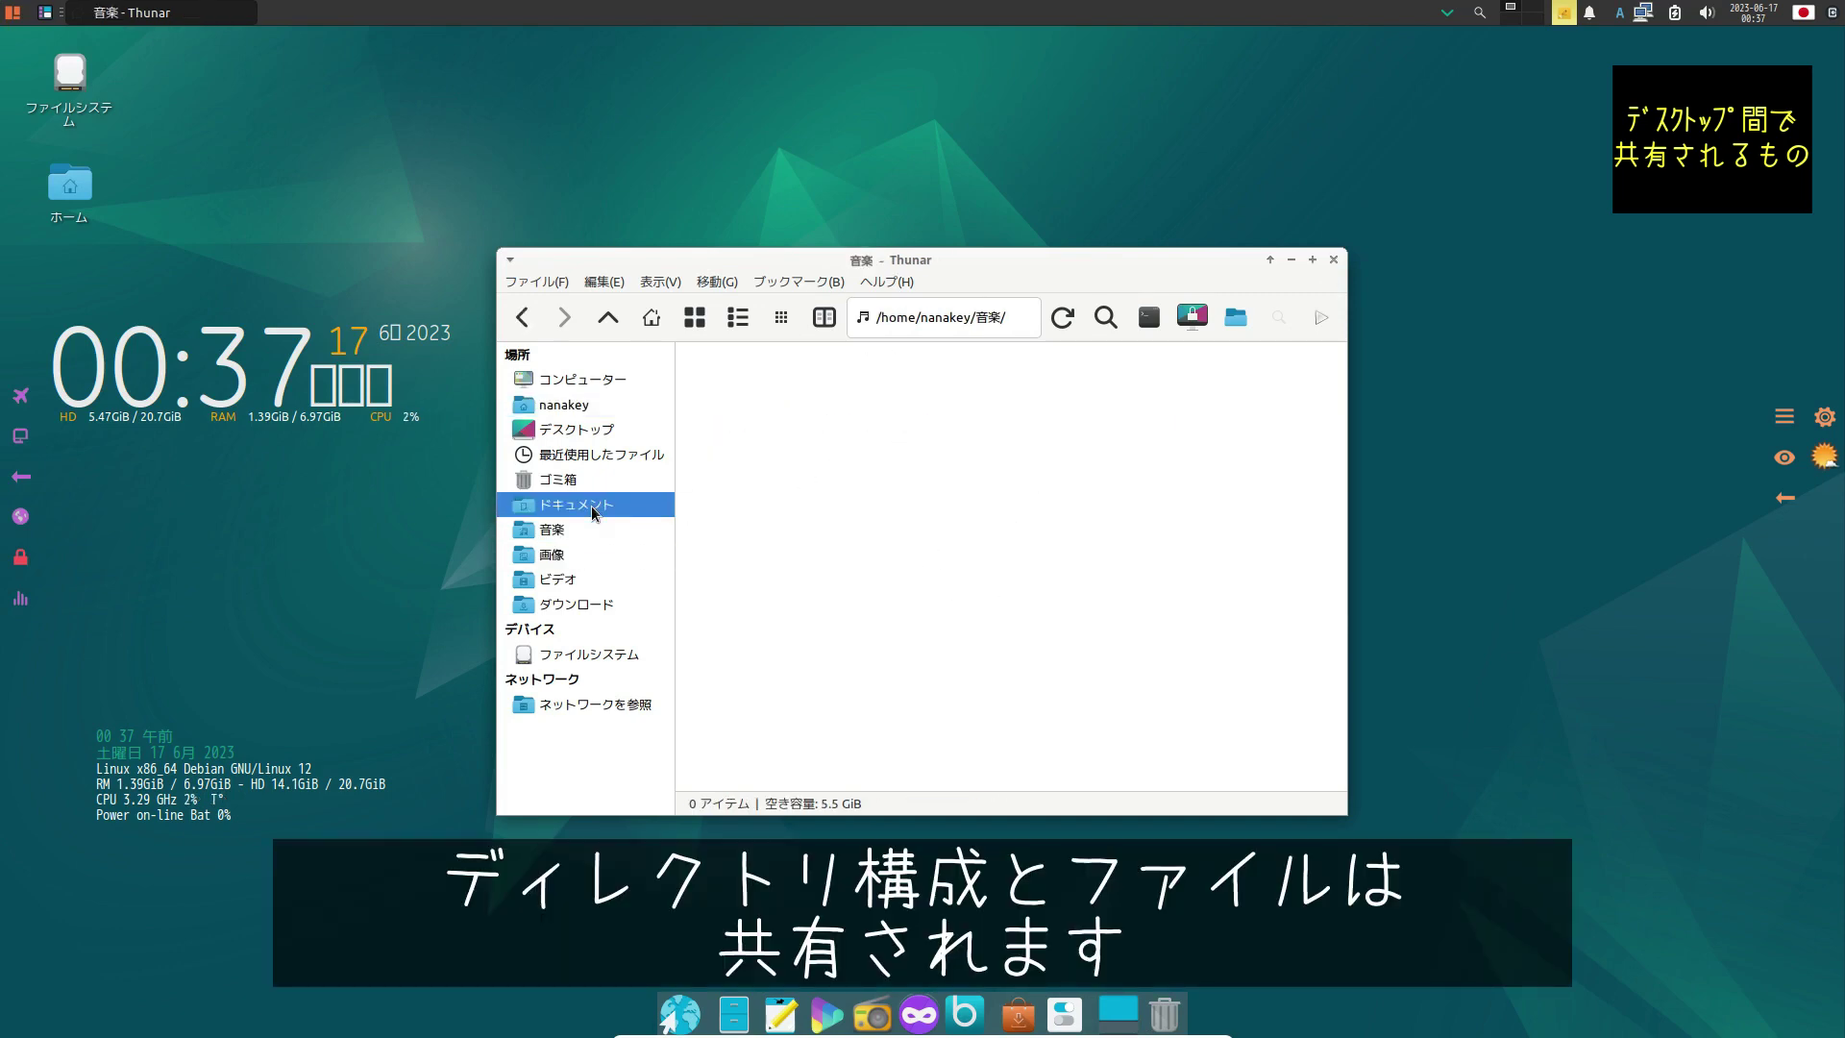
click(589, 557)
click(588, 579)
click(588, 604)
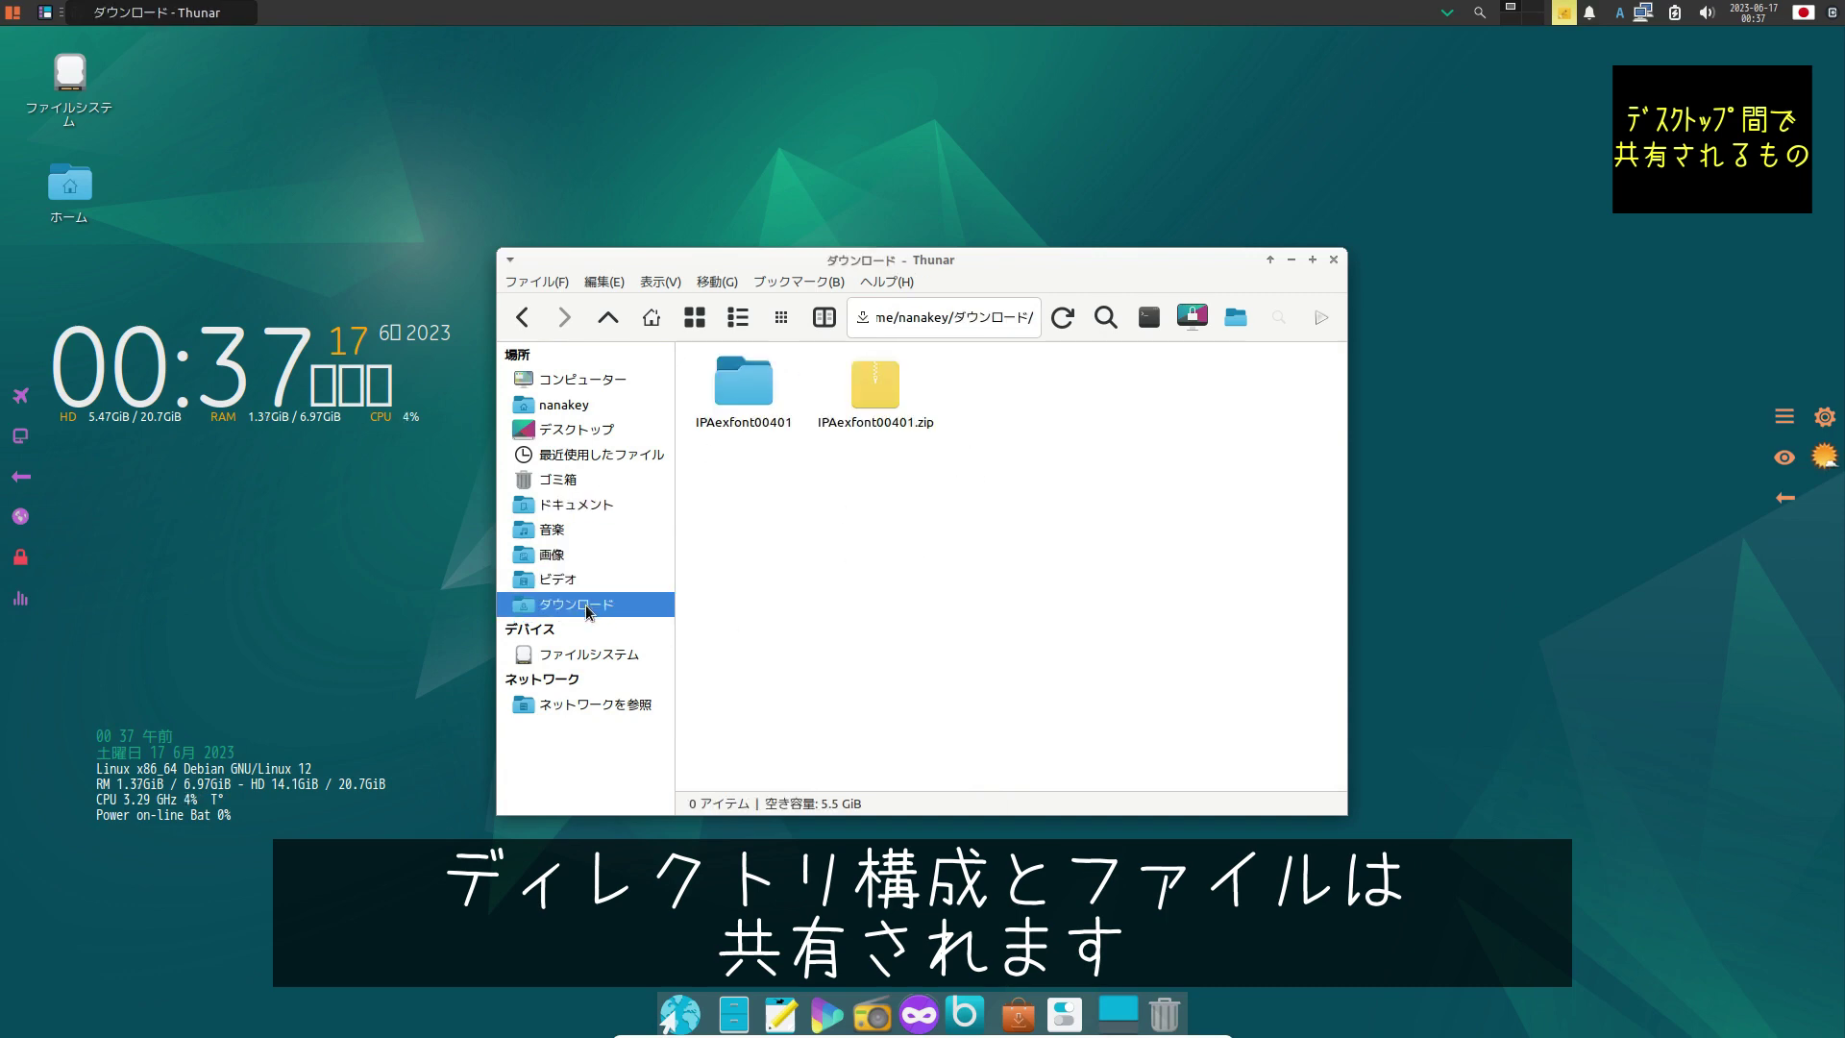
click(588, 578)
click(588, 554)
click(587, 530)
click(584, 506)
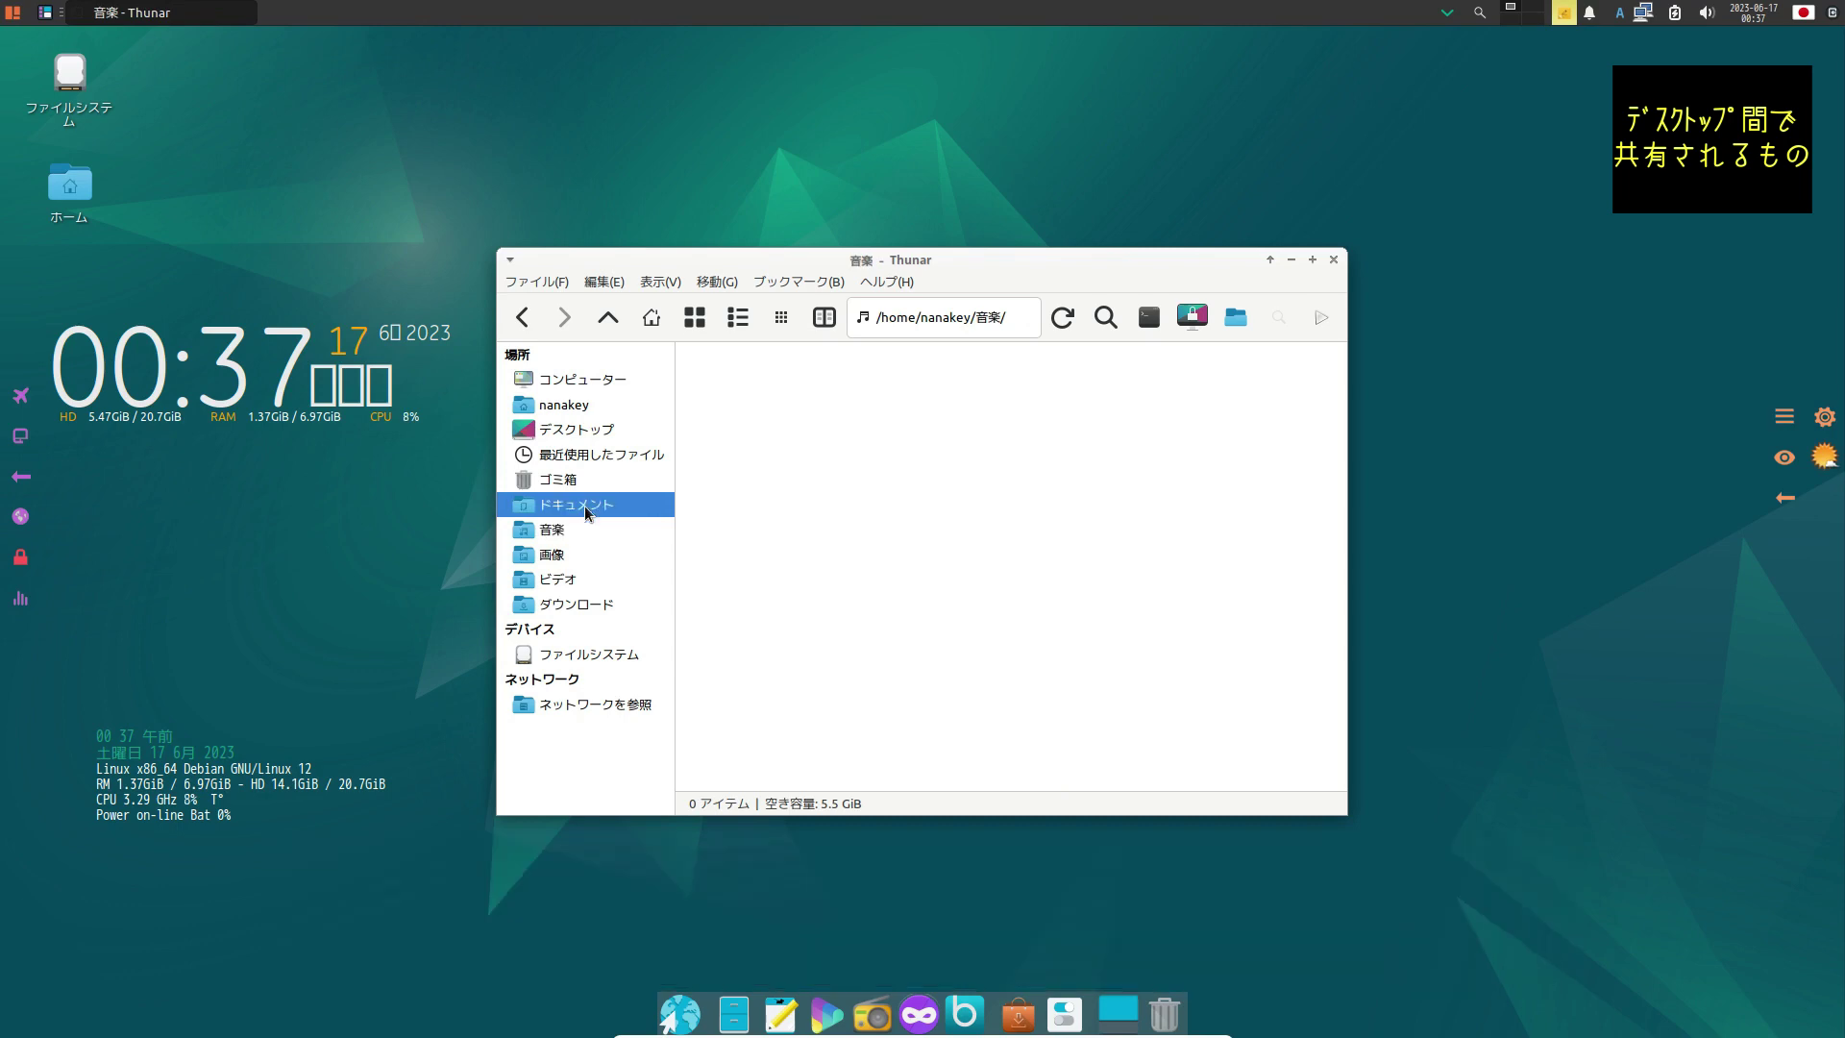